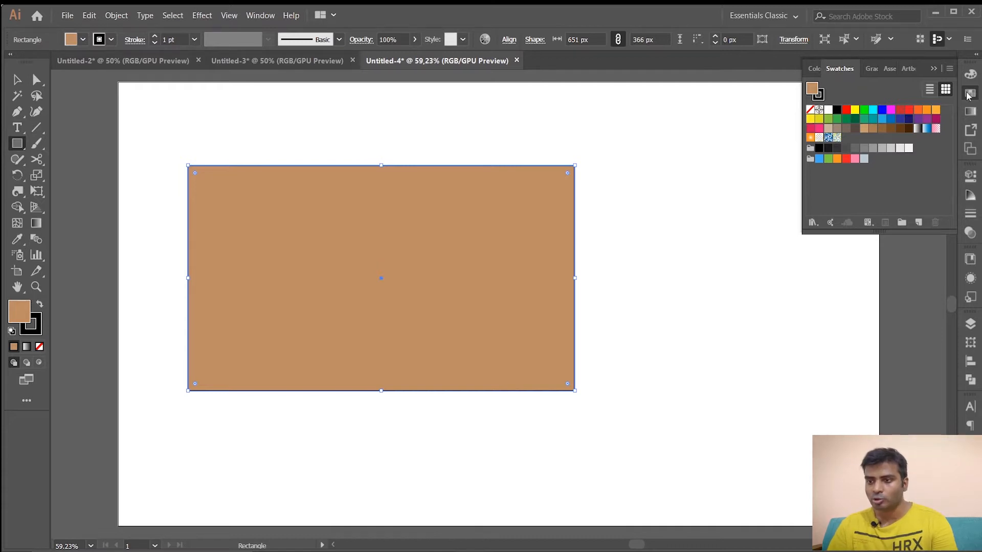
# Step: Show the Gradient panel and detach the Gradient, Swatches and Color panels from their shared group so each floats separately
pyautogui.click(256, 16)
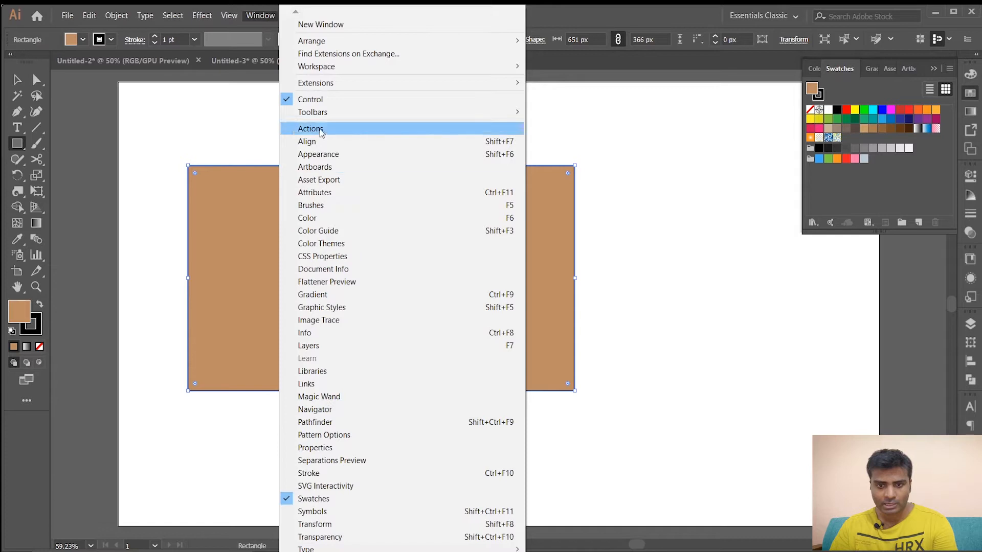
pyautogui.click(313, 295)
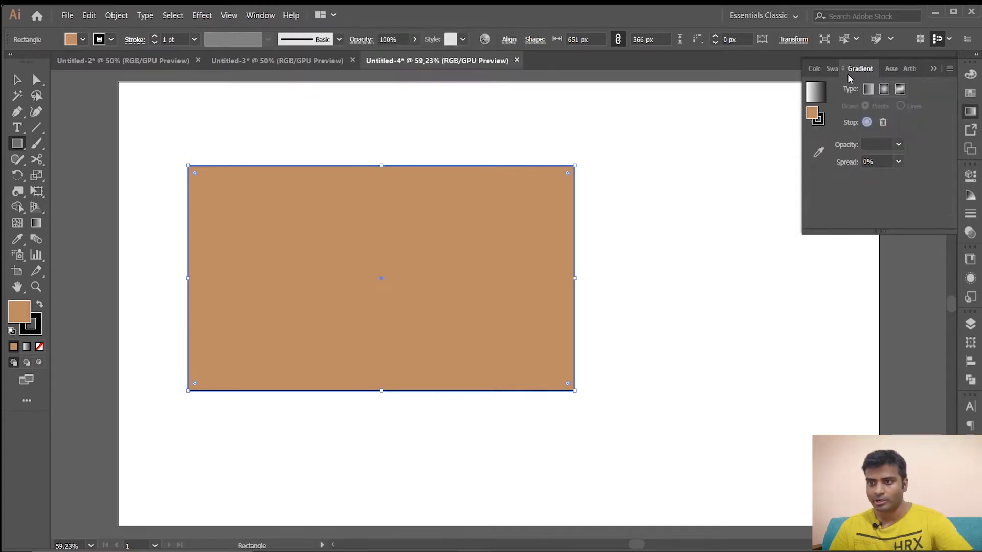
pyautogui.moveTo(861, 71); pyautogui.dragTo(692, 338)
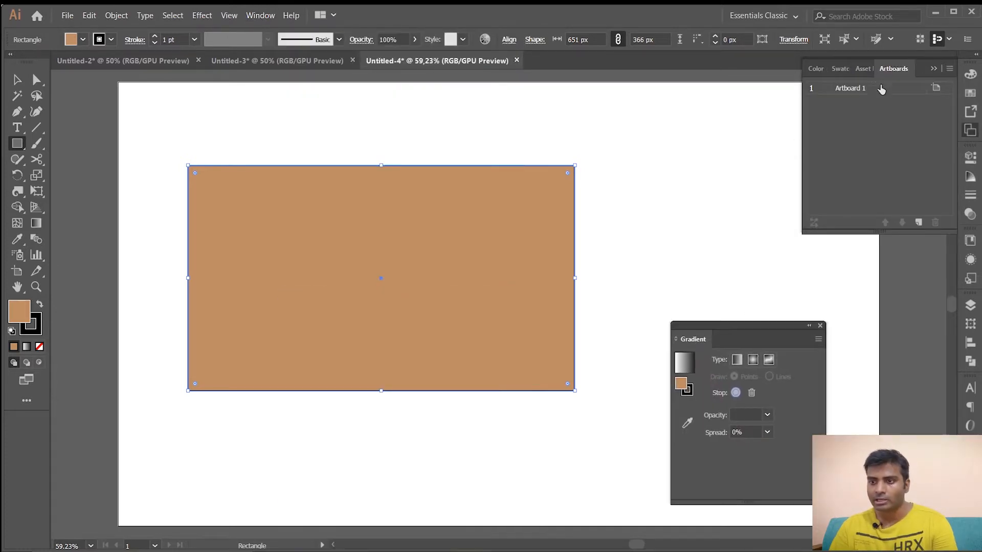
pyautogui.moveTo(843, 69); pyautogui.dragTo(758, 157)
pyautogui.moveTo(809, 69); pyautogui.dragTo(629, 82)
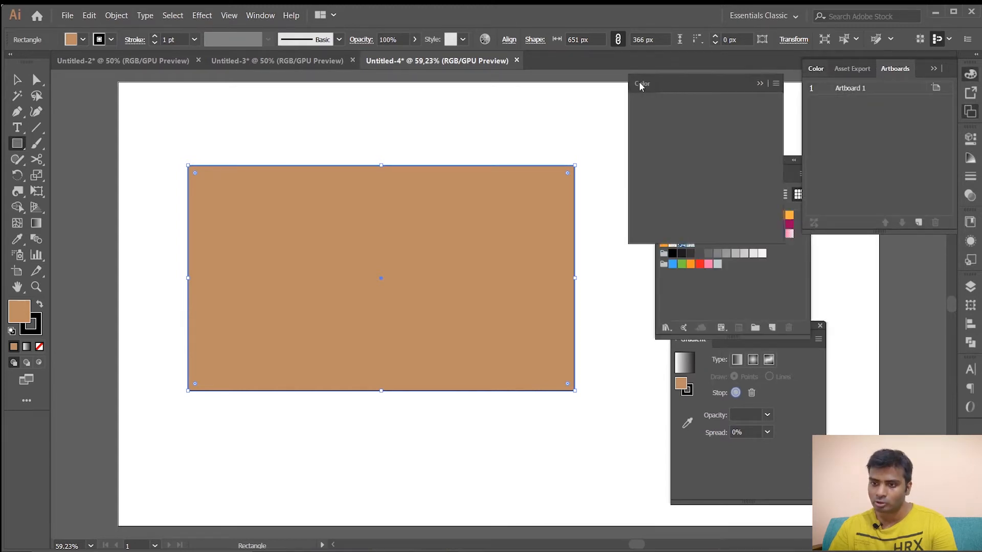
# Step: Stack the Color, Swatches and Gradient panels into one floating column beside the artwork
pyautogui.click(936, 71)
pyautogui.moveTo(720, 70); pyautogui.dragTo(856, 68)
pyautogui.moveTo(710, 158); pyautogui.dragTo(818, 214)
pyautogui.moveTo(737, 325)
pyautogui.mouseDown()
pyautogui.moveTo(758, 372)
pyautogui.moveTo(820, 395)
pyautogui.moveTo(829, 383)
pyautogui.mouseUp()
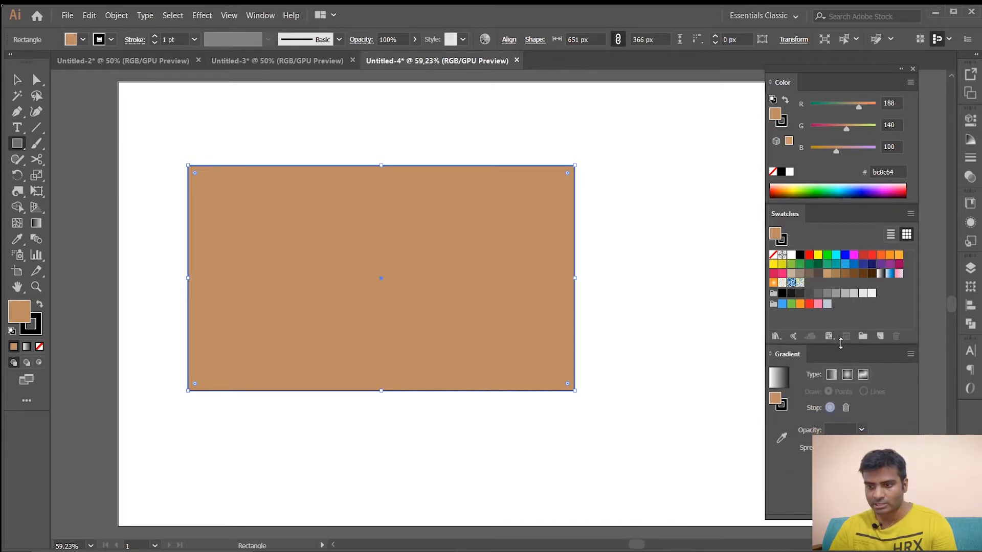
pyautogui.moveTo(824, 74)
pyautogui.mouseDown()
pyautogui.moveTo(719, 41)
pyautogui.moveTo(699, 131)
pyautogui.moveTo(852, 91)
pyautogui.moveTo(824, 78)
pyautogui.mouseUp()
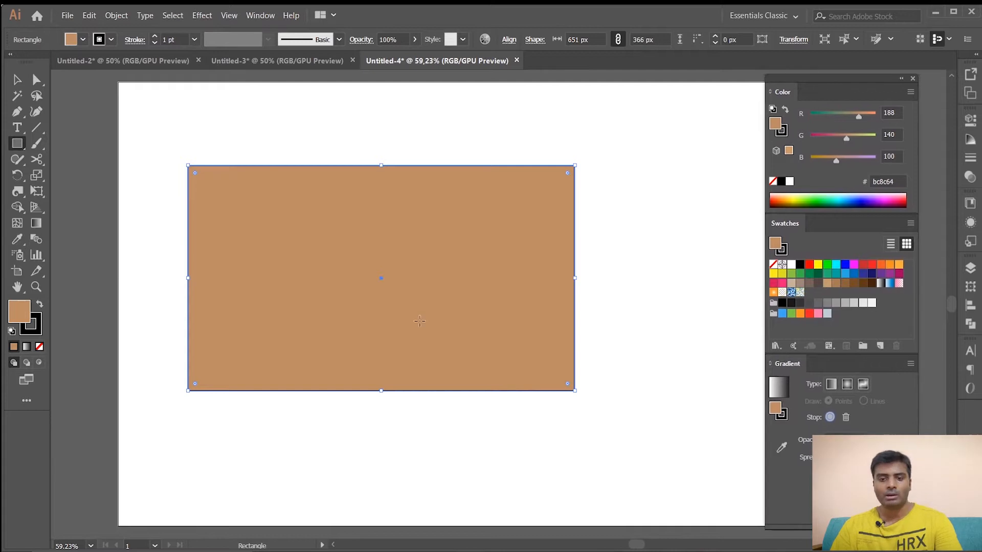
# Step: Remove the rectangle's stroke and give its fill the default white-to-black linear gradient
pyautogui.press('v')
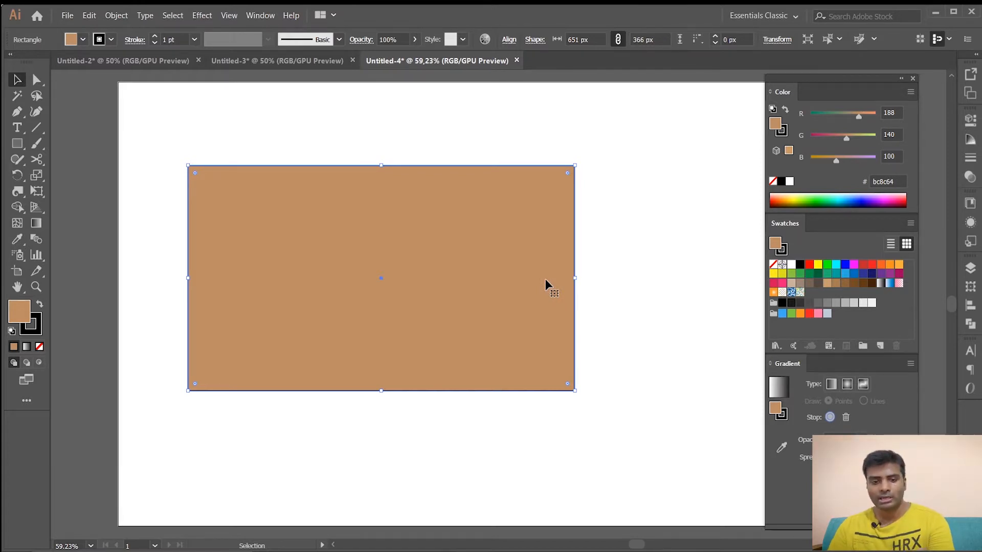
pyautogui.press('x')
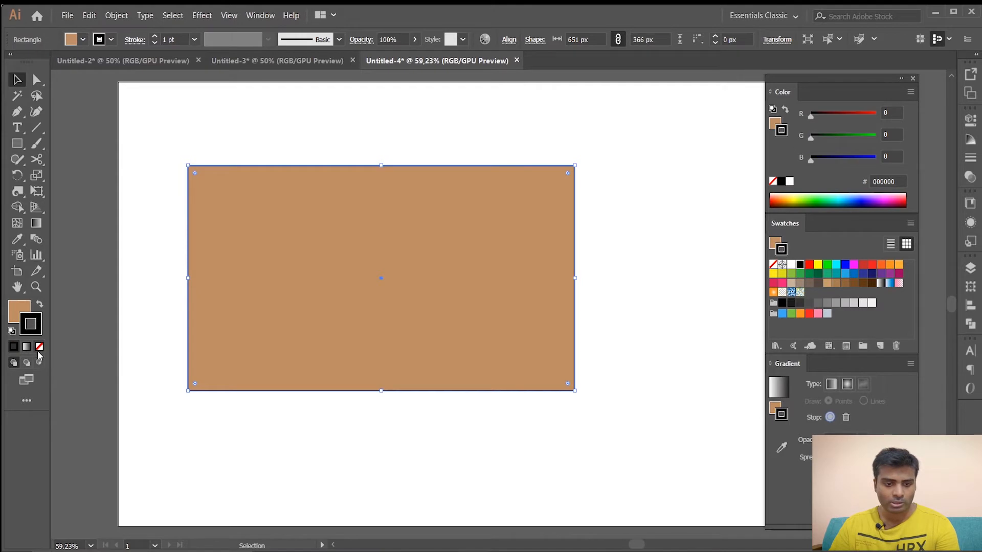
pyautogui.click(40, 347)
pyautogui.press('x')
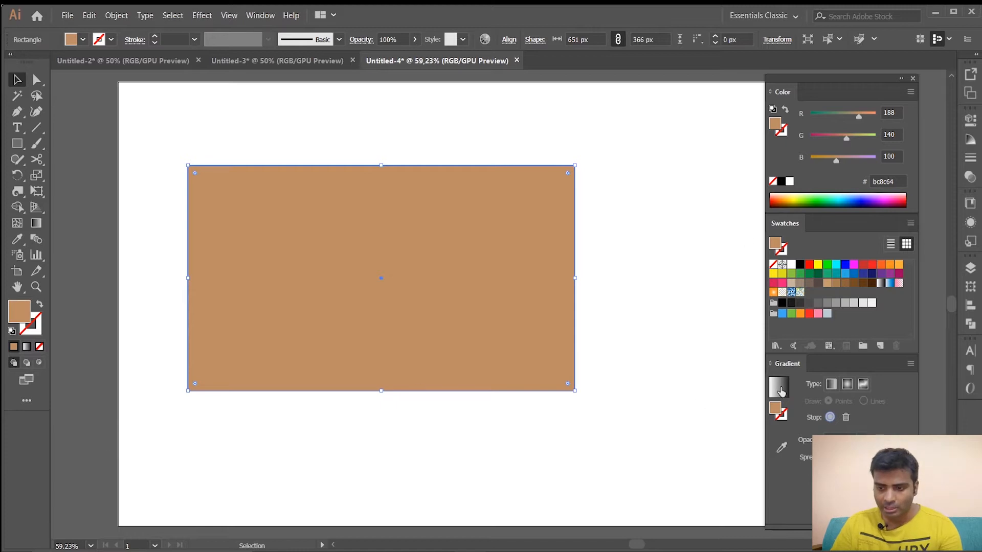
pyautogui.click(27, 347)
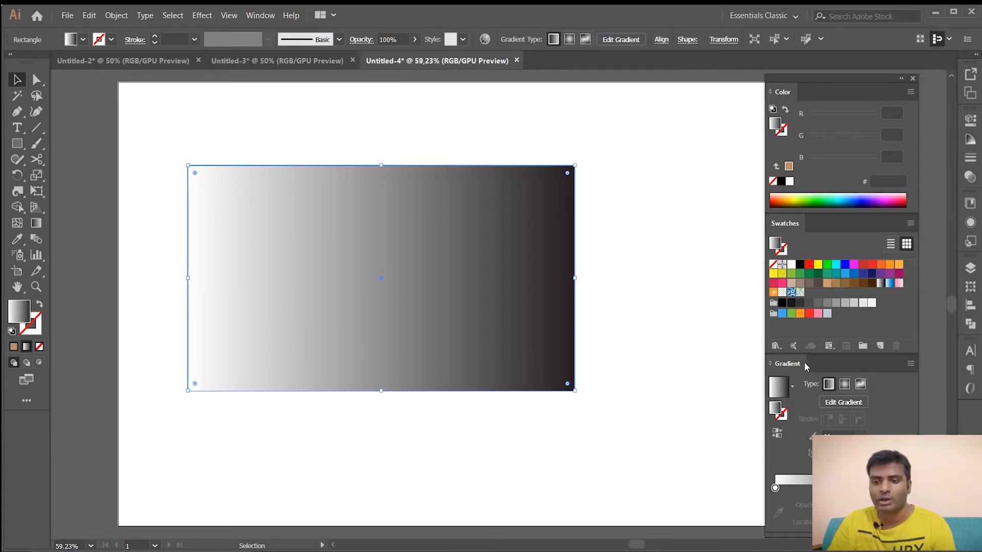
# Step: Try the Orchid and Sky preset gradients on the rectangle's fill, returning to Orchid
pyautogui.click(793, 387)
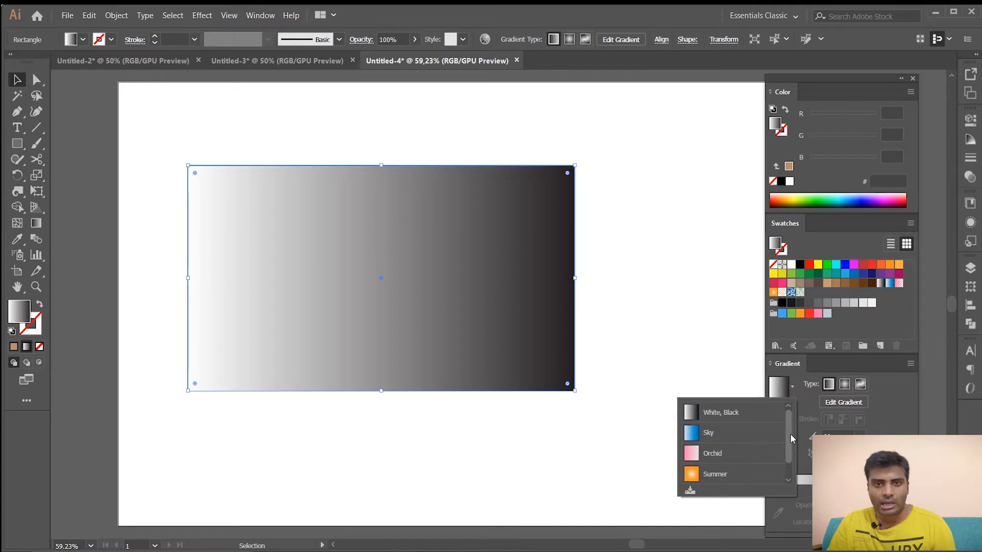
pyautogui.scroll(-1, 788, 423)
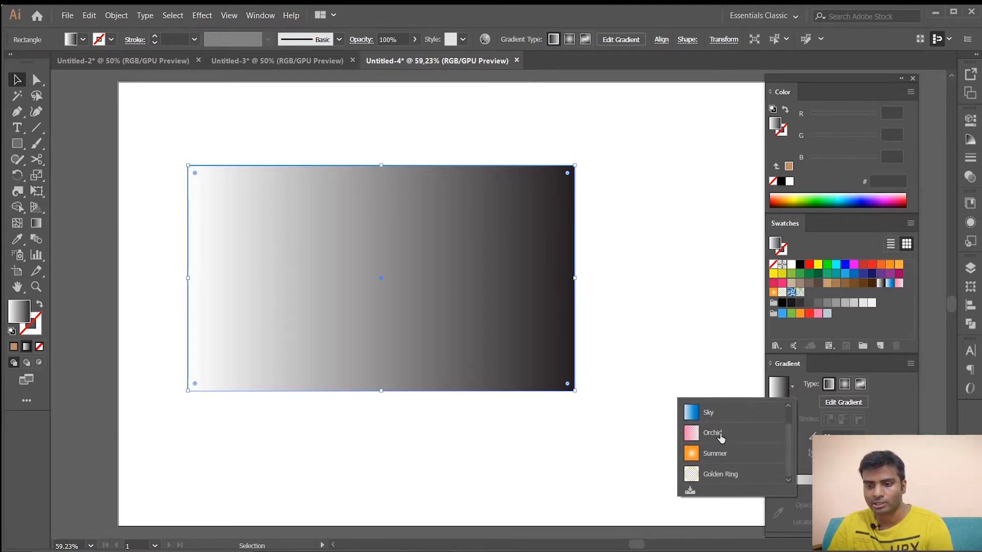
pyautogui.click(714, 433)
pyautogui.click(793, 389)
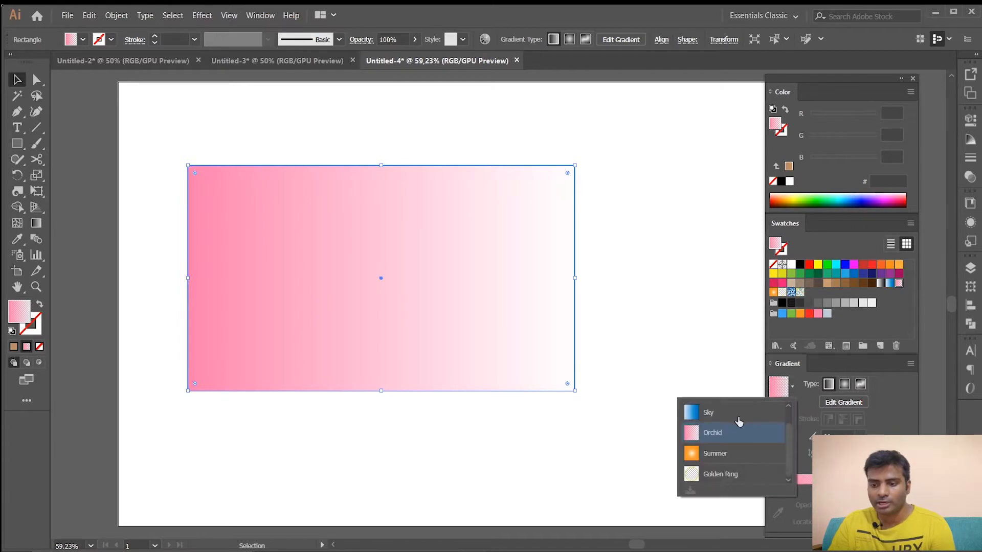
pyautogui.click(736, 419)
pyautogui.click(793, 389)
pyautogui.click(762, 433)
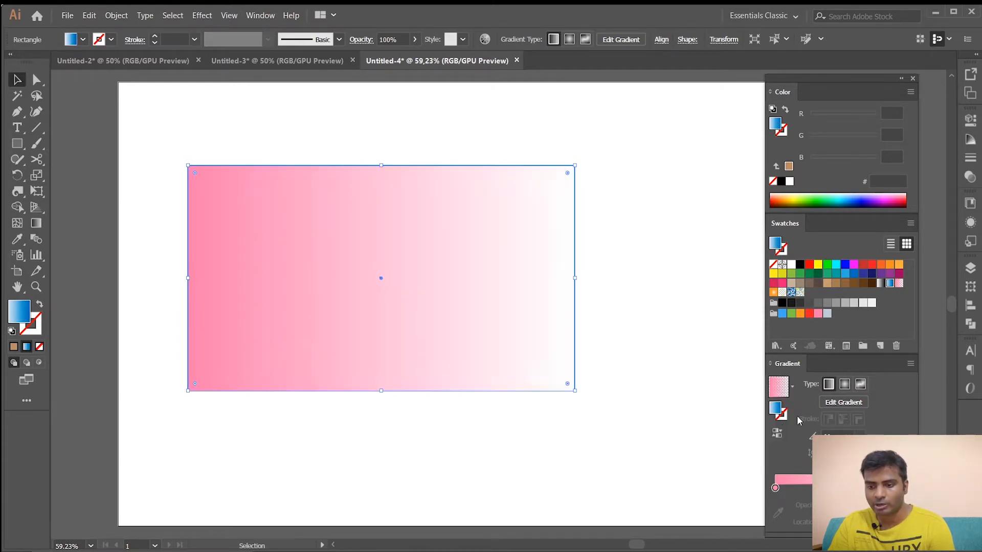
# Step: Try the Summer and Sky preset gradients on the rectangle and reselect it for further editing
pyautogui.click(793, 387)
pyautogui.click(740, 453)
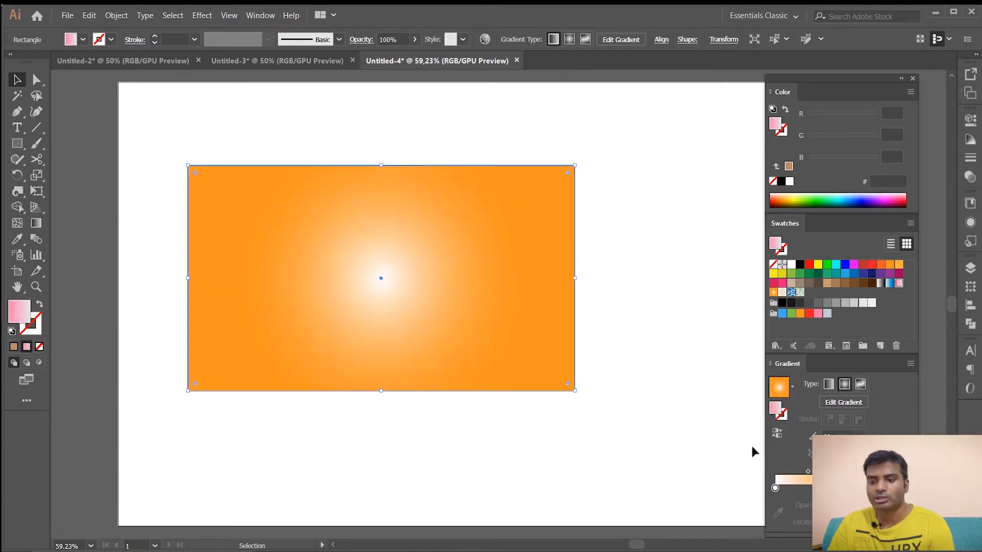
pyautogui.click(794, 389)
pyautogui.click(643, 303)
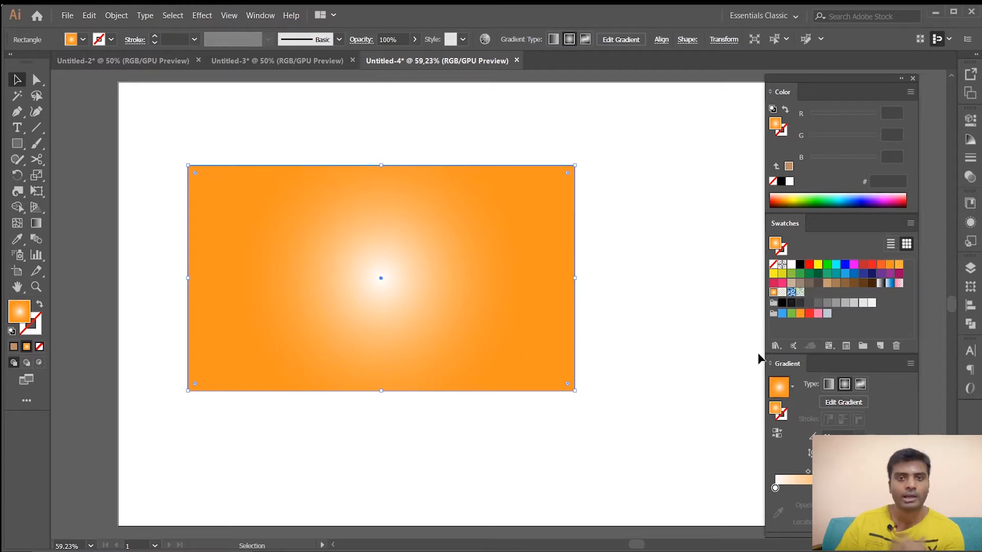
pyautogui.click(792, 387)
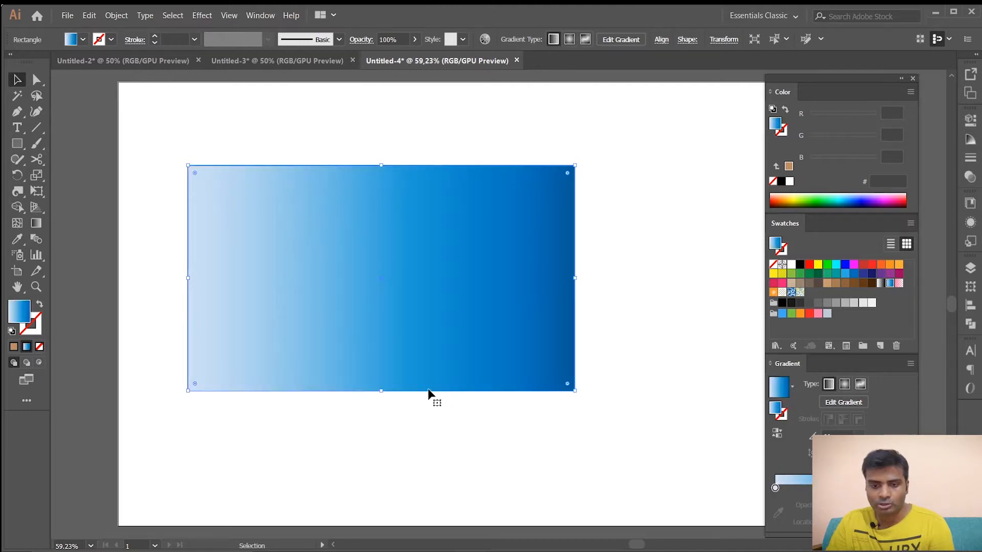
pyautogui.click(476, 451)
pyautogui.click(298, 300)
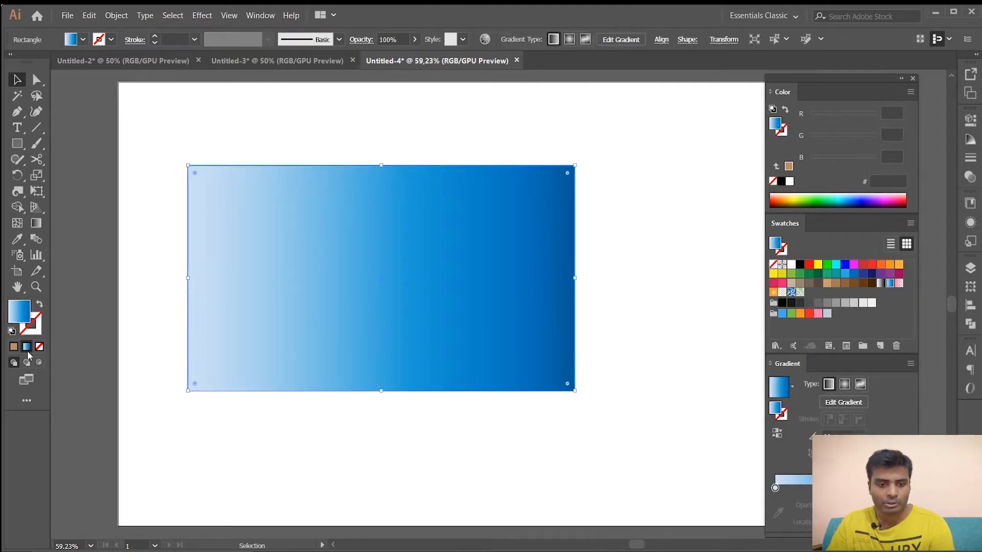
# Step: Apply the White, Black preset gradient to the rectangle's fill
pyautogui.click(792, 387)
pyautogui.scroll(1, 731, 430)
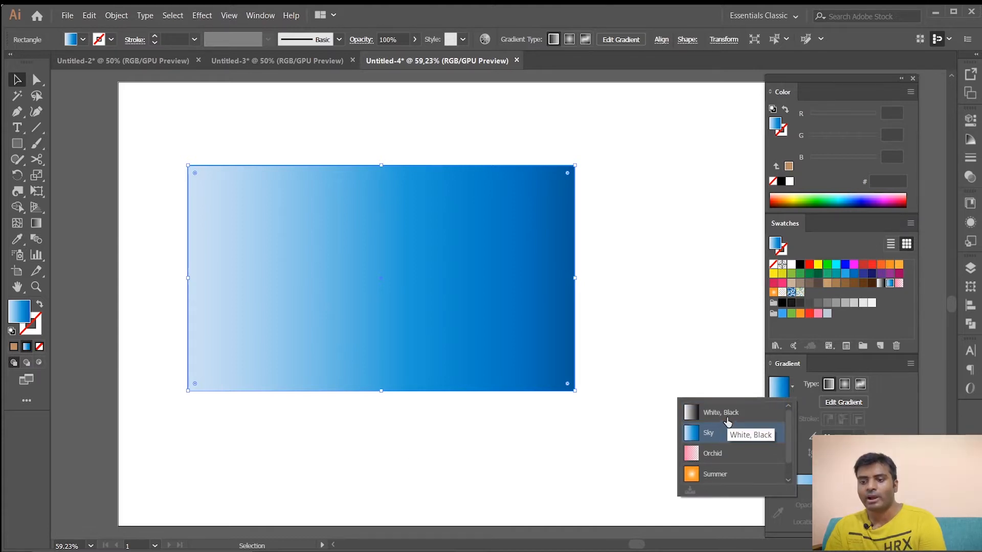
pyautogui.click(714, 414)
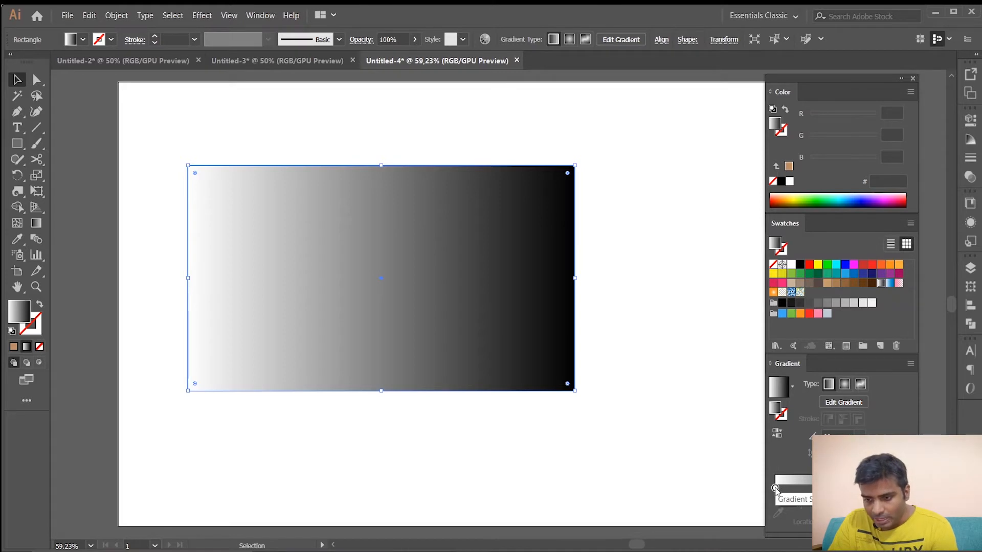
# Step: Try moving the white and black gradient stops inward and return both to the ends of the gradient
pyautogui.moveTo(775, 489); pyautogui.dragTo(799, 489)
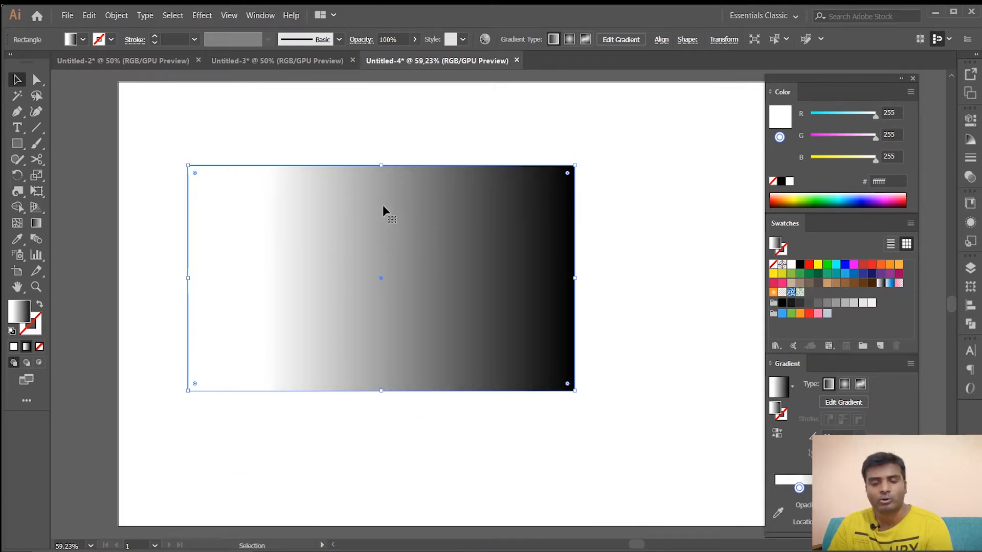
pyautogui.moveTo(799, 489); pyautogui.dragTo(776, 490)
pyautogui.moveTo(898, 489)
pyautogui.mouseDown()
pyautogui.moveTo(846, 489)
pyautogui.moveTo(907, 489)
pyautogui.mouseUp()
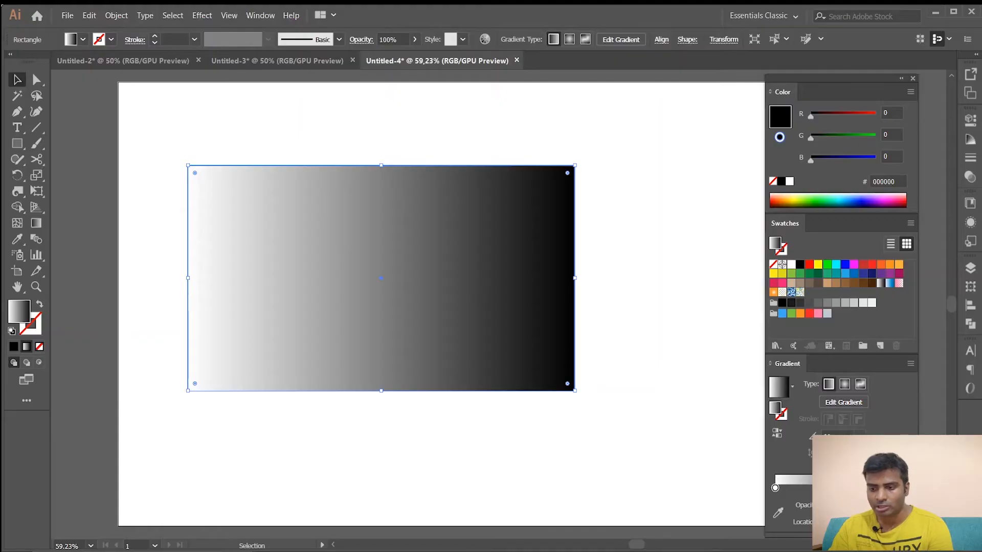
# Step: Try the gradient midpoint closer to the black stop and at 40% location, finishing with it near the middle
pyautogui.moveTo(841, 472)
pyautogui.mouseDown()
pyautogui.moveTo(790, 474)
pyautogui.moveTo(841, 471)
pyautogui.mouseUp()
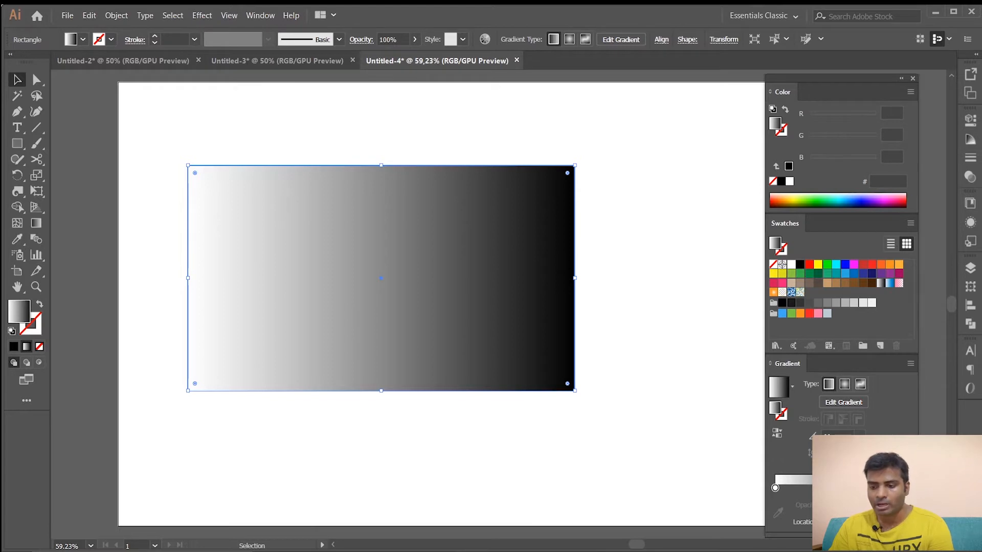
pyautogui.click(859, 522)
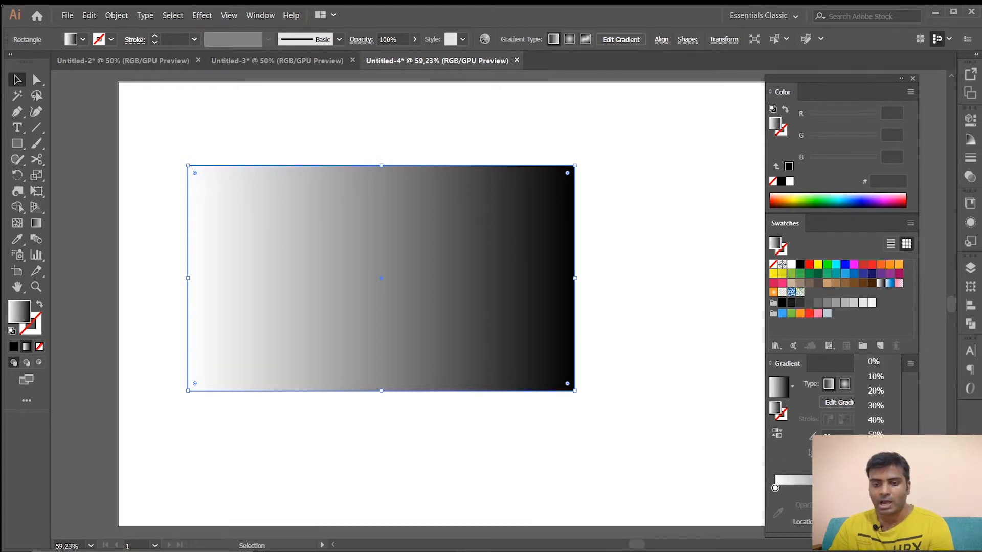
pyautogui.click(875, 464)
pyautogui.click(859, 522)
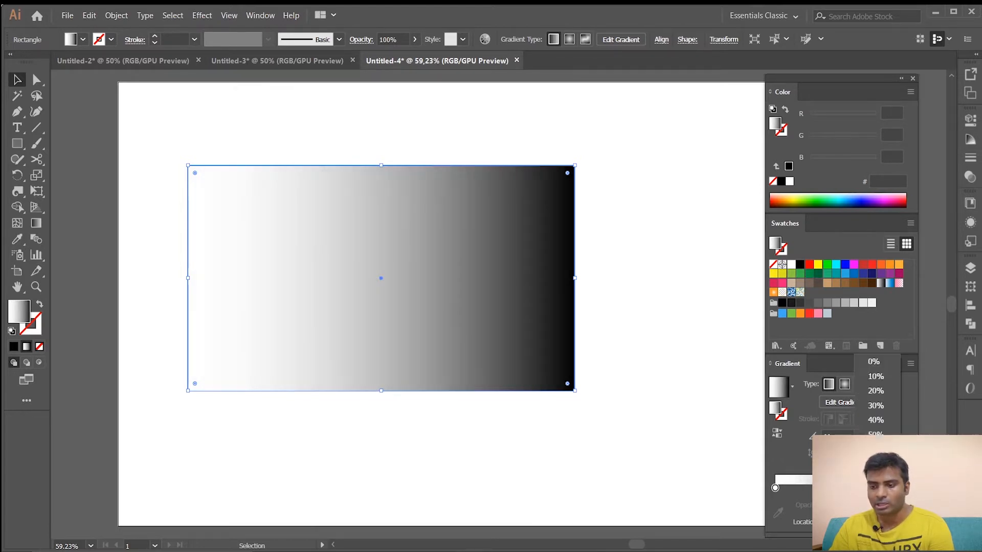
pyautogui.click(876, 419)
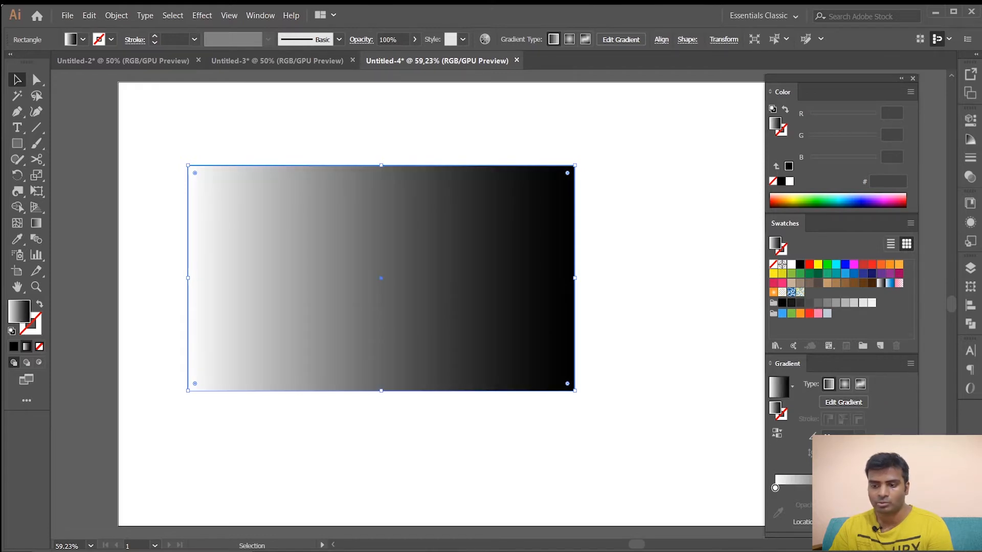
pyautogui.moveTo(822, 473); pyautogui.dragTo(835, 472)
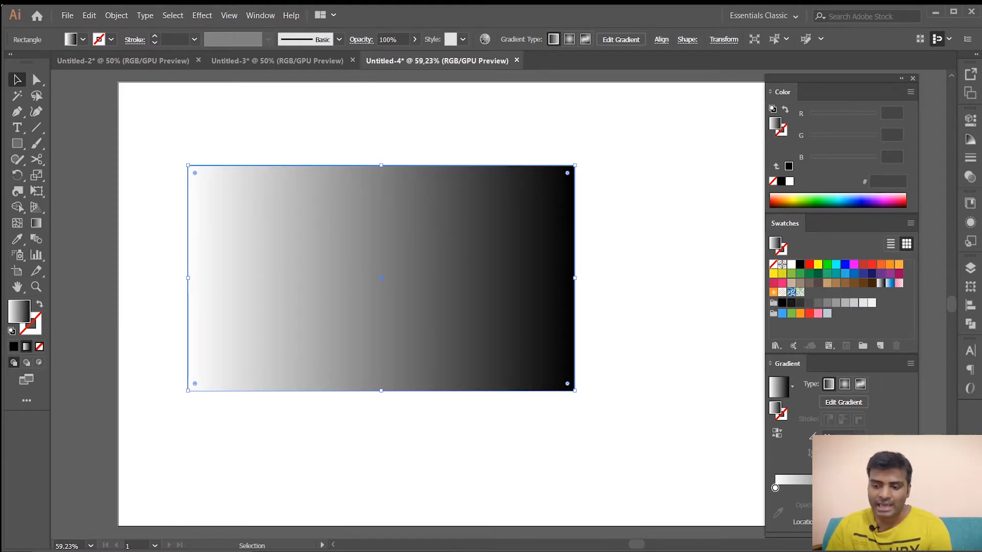
# Step: Try linear gradient angles of -30, -60 and 30 degrees on the rectangle and set the angle back to 0
pyautogui.click(861, 436)
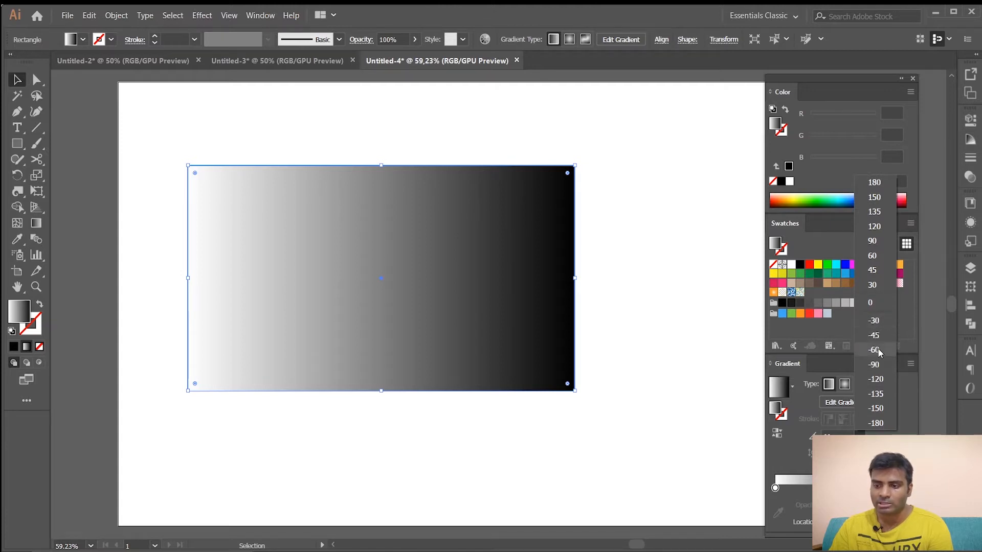
pyautogui.click(875, 321)
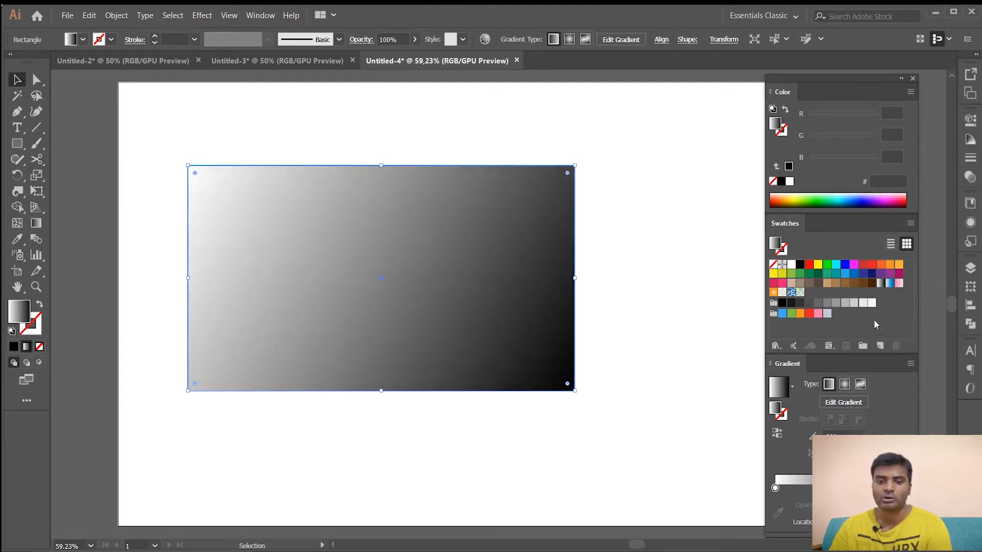
pyautogui.click(876, 352)
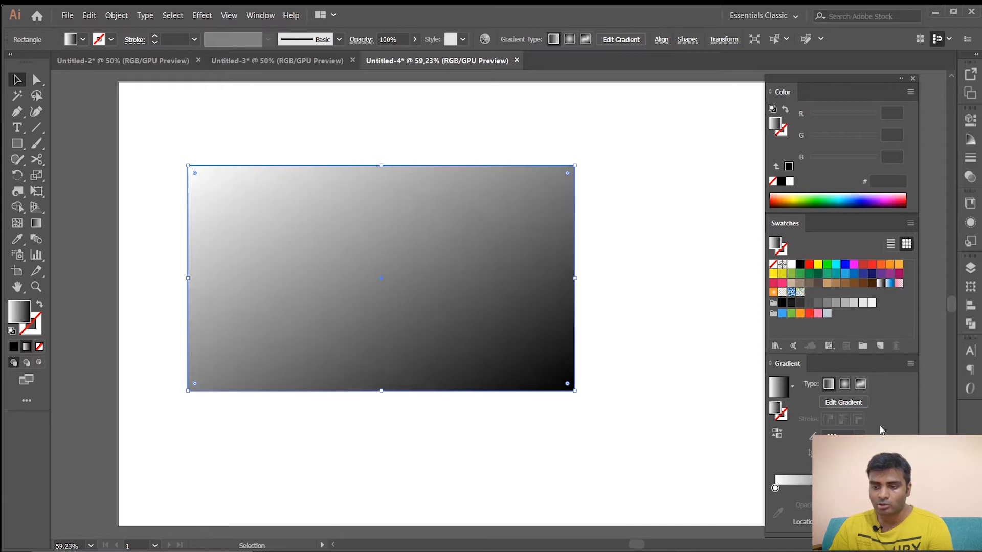
pyautogui.click(859, 436)
pyautogui.click(874, 284)
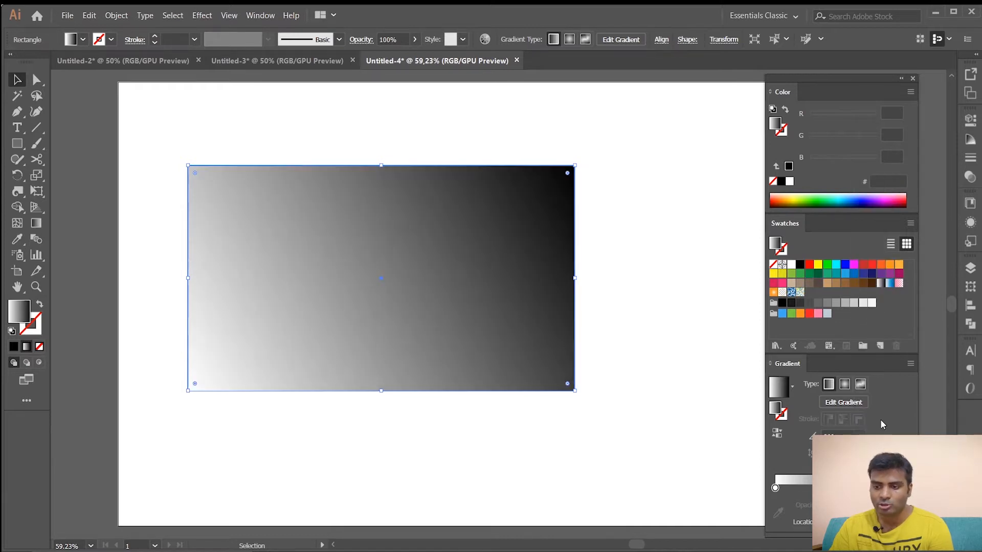
pyautogui.click(860, 437)
pyautogui.click(876, 303)
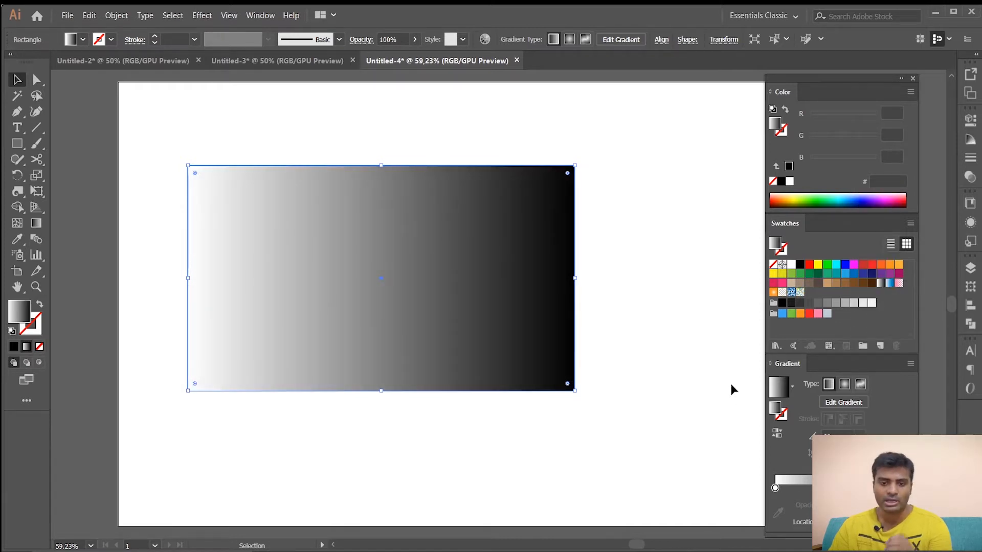
# Step: Try a 90-degree gradient angle on the rectangle and reset the angle to 0
pyautogui.click(861, 435)
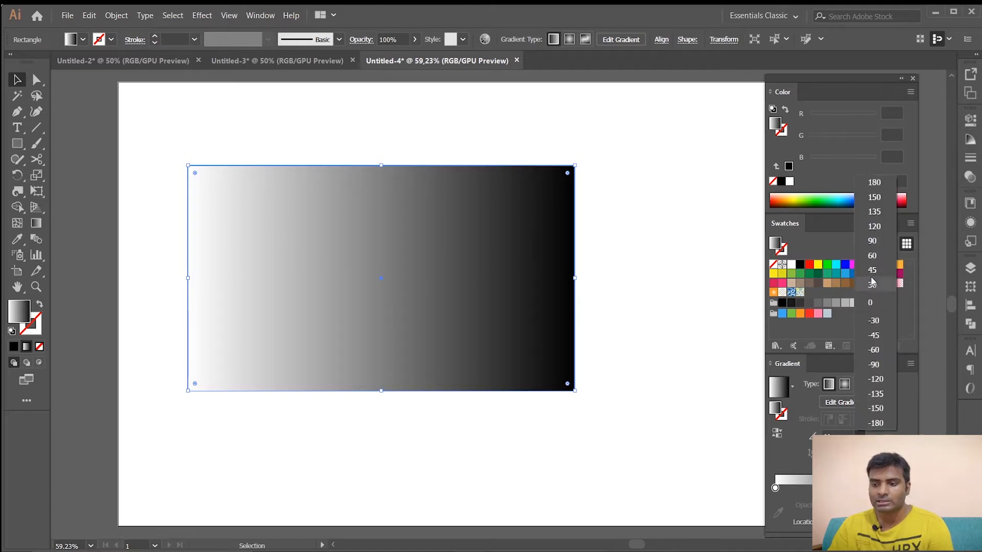
pyautogui.click(873, 241)
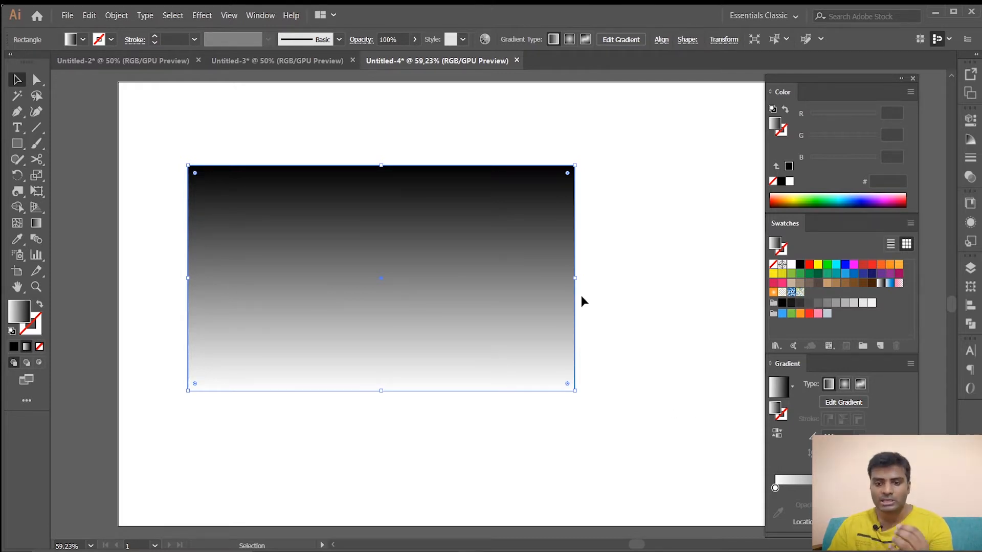
pyautogui.click(862, 437)
pyautogui.click(864, 304)
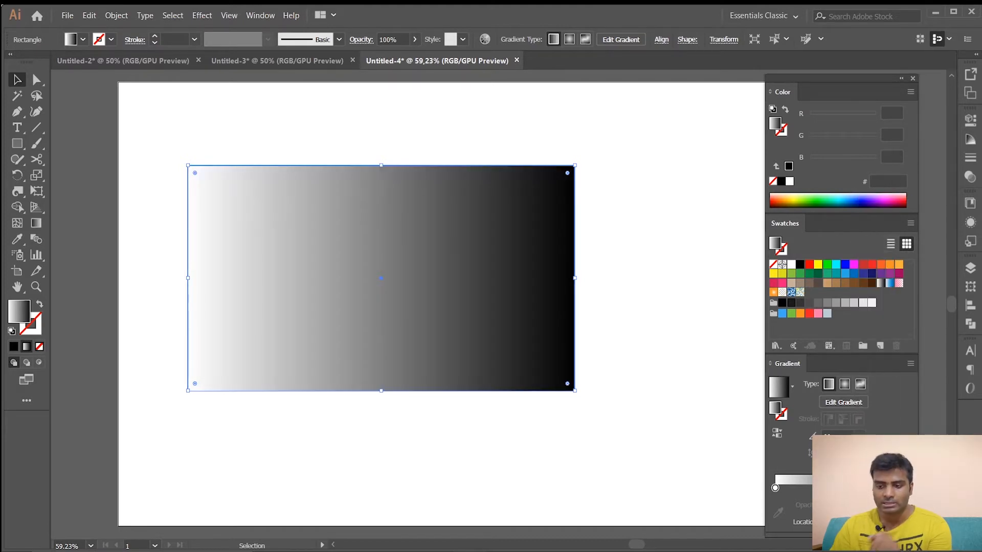
# Step: Redraw the linear gradient horizontally across the rectangle with the Gradient tool and shift its midpoint slightly toward the black stop
pyautogui.click(35, 225)
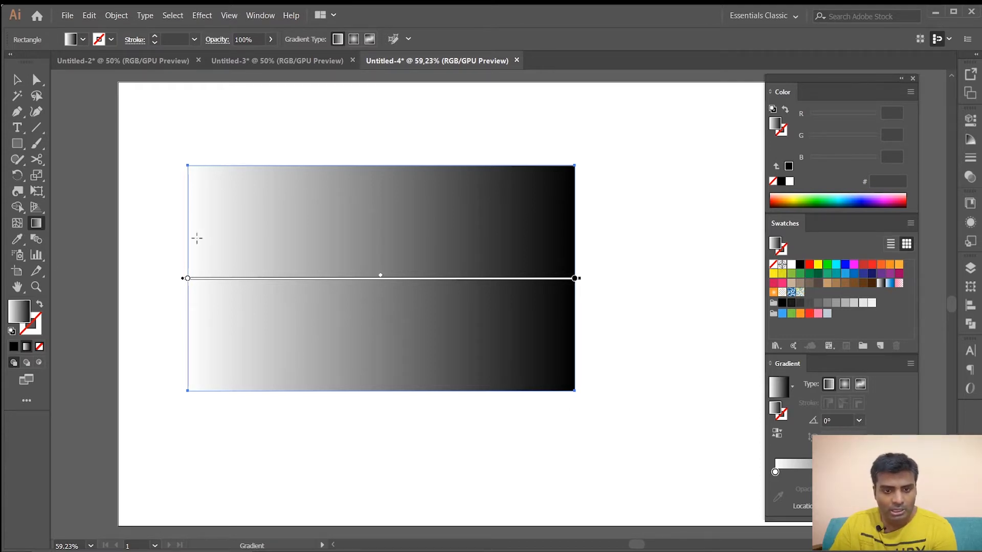
pyautogui.moveTo(190, 260)
pyautogui.mouseDown()
pyautogui.moveTo(783, 268)
pyautogui.moveTo(572, 269)
pyautogui.moveTo(600, 256)
pyautogui.moveTo(558, 272)
pyautogui.moveTo(573, 267)
pyautogui.mouseUp()
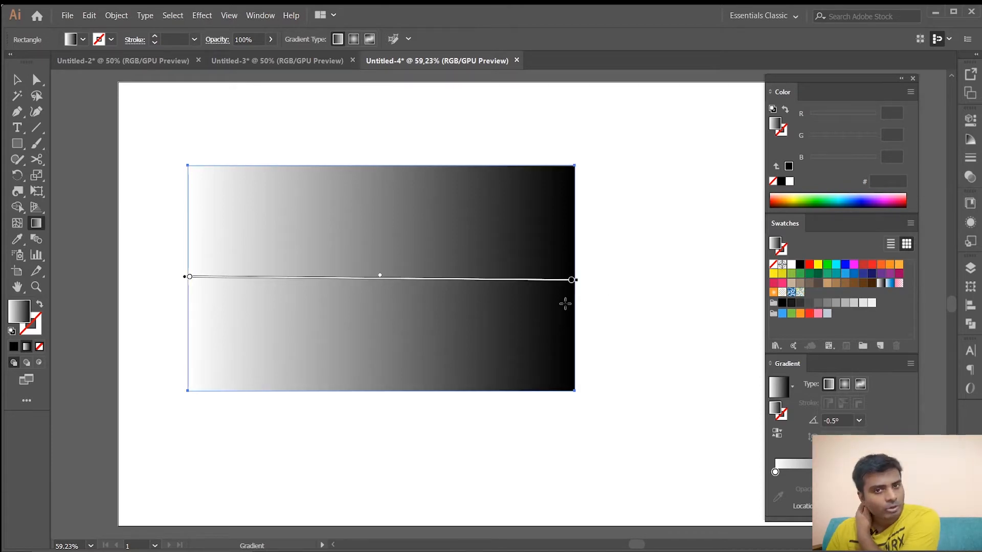
pyautogui.click(16, 82)
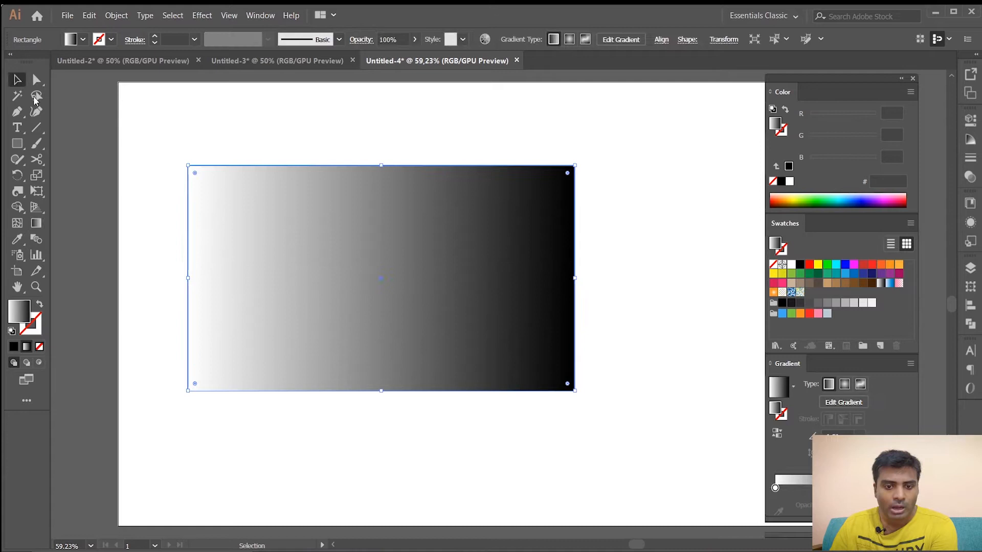
pyautogui.click(35, 224)
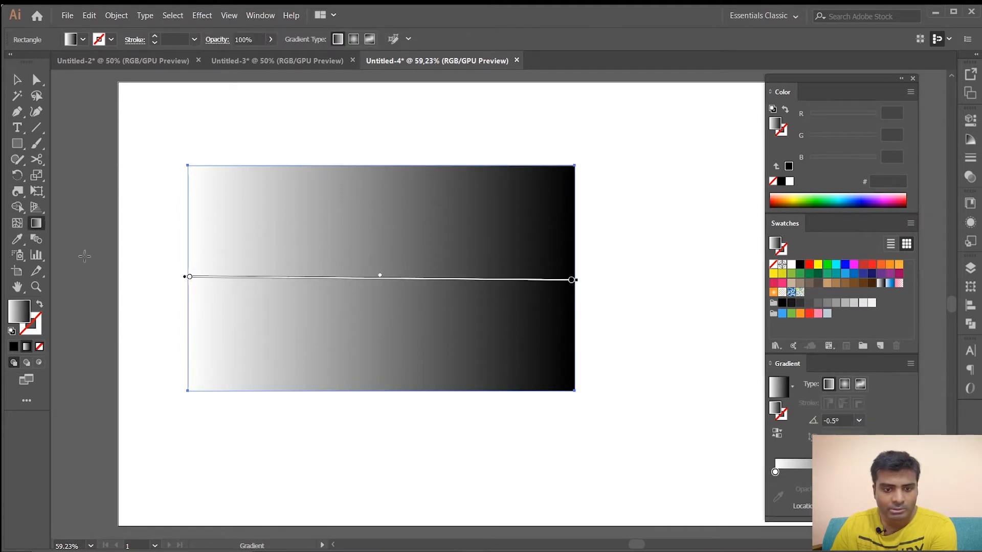
pyautogui.moveTo(190, 277)
pyautogui.mouseDown()
pyautogui.moveTo(289, 281)
pyautogui.moveTo(190, 278)
pyautogui.mouseUp()
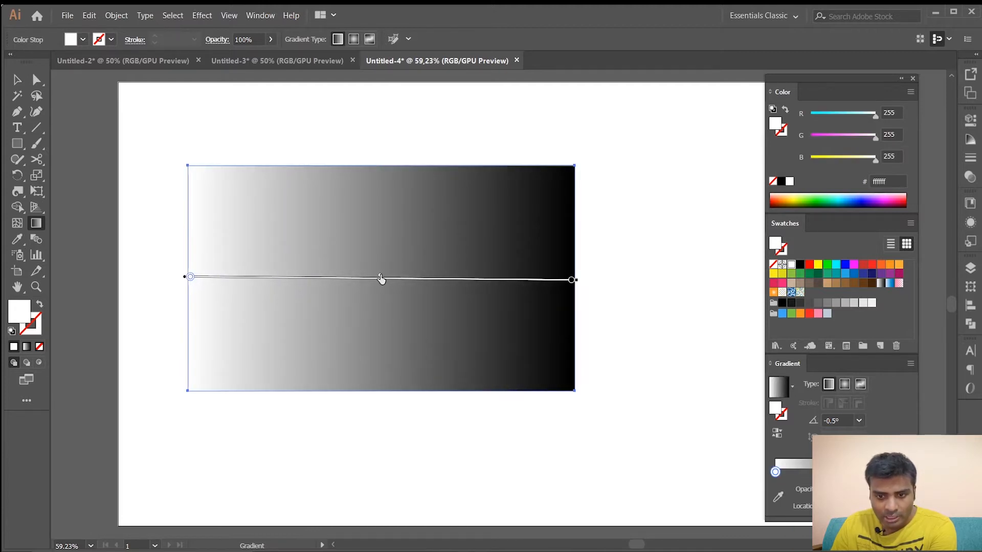
pyautogui.moveTo(379, 279)
pyautogui.mouseDown()
pyautogui.moveTo(355, 278)
pyautogui.moveTo(392, 277)
pyautogui.mouseUp()
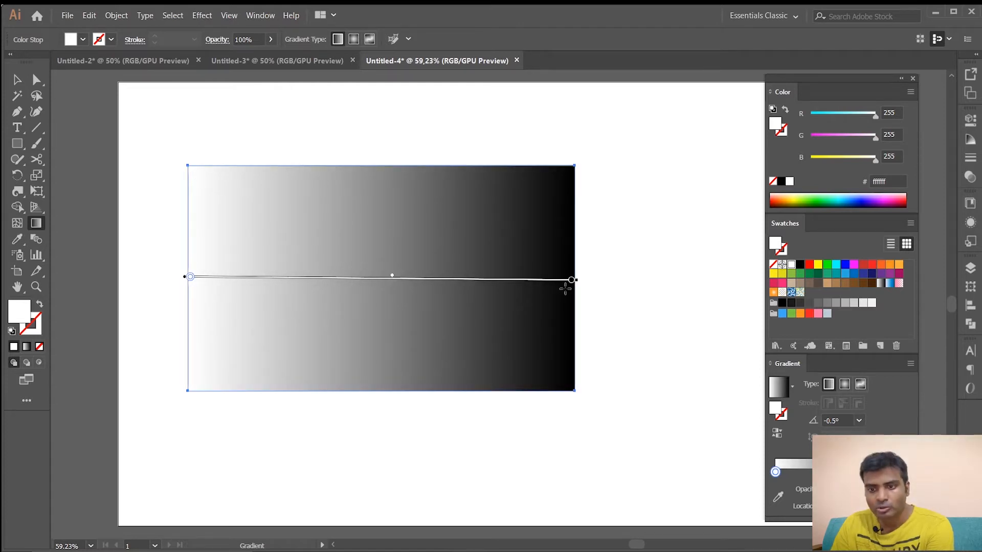
# Step: Try diagonal, reversed and vertical gradient directions on the rectangle, finishing with a nearly horizontal one starting slightly inside its left edge
pyautogui.moveTo(192, 179); pyautogui.dragTo(556, 371)
pyautogui.moveTo(546, 224); pyautogui.dragTo(223, 358)
pyautogui.moveTo(348, 359); pyautogui.dragTo(334, 212)
pyautogui.moveTo(220, 277); pyautogui.dragTo(571, 279)
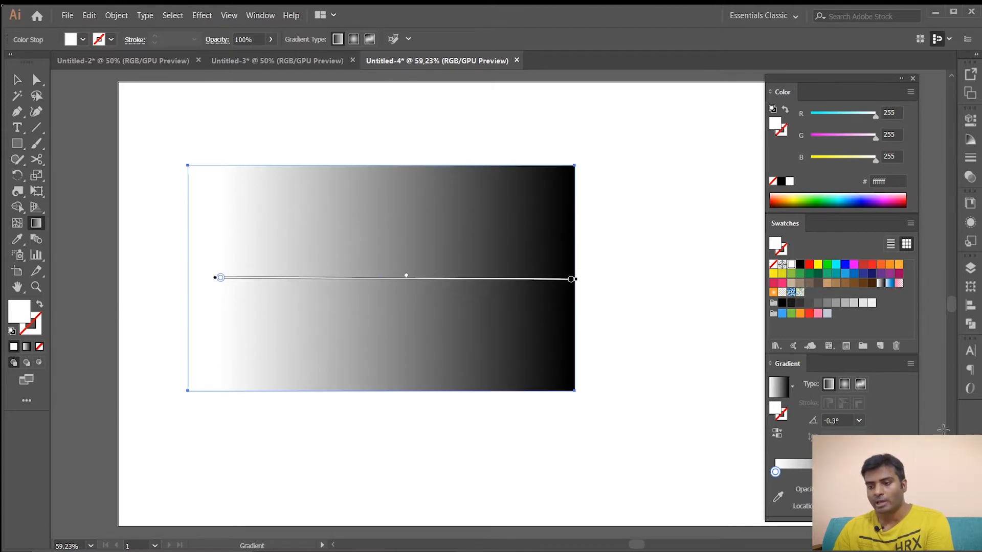
pyautogui.click(859, 421)
pyautogui.click(859, 420)
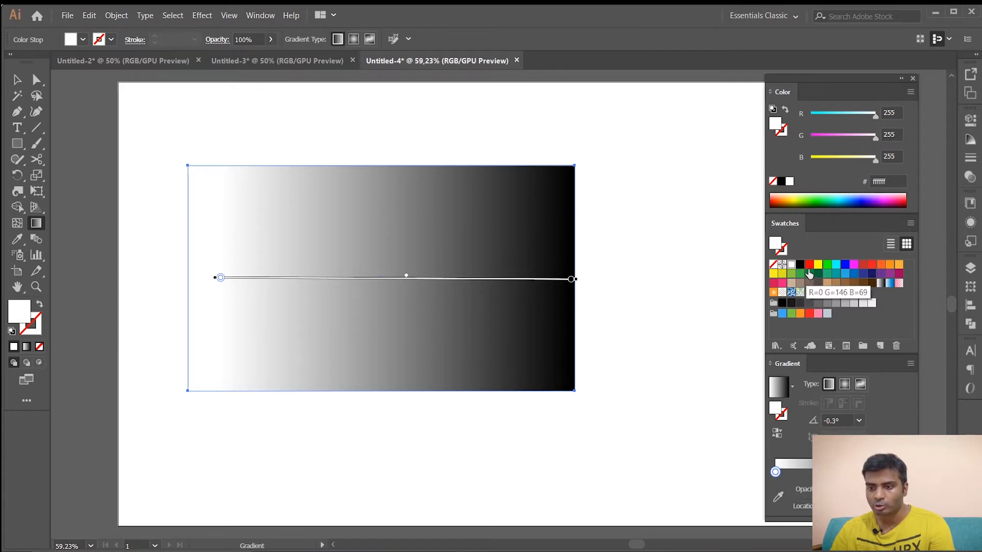
# Step: Recolour the gradient's white stop to red (193, 39, 45) and its black stop to cyan (0, 255, 255)
pyautogui.moveTo(863, 265); pyautogui.dragTo(777, 474)
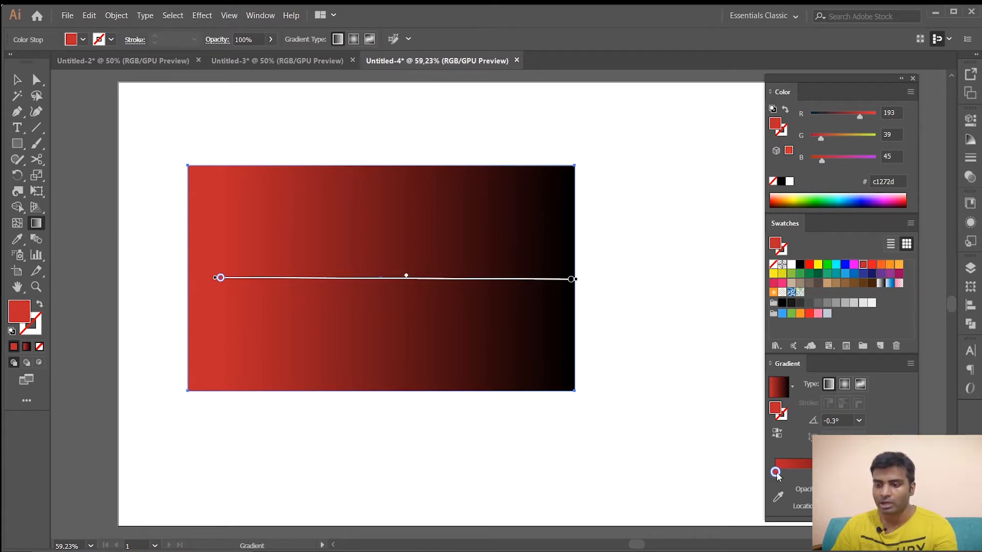
pyautogui.click(800, 264)
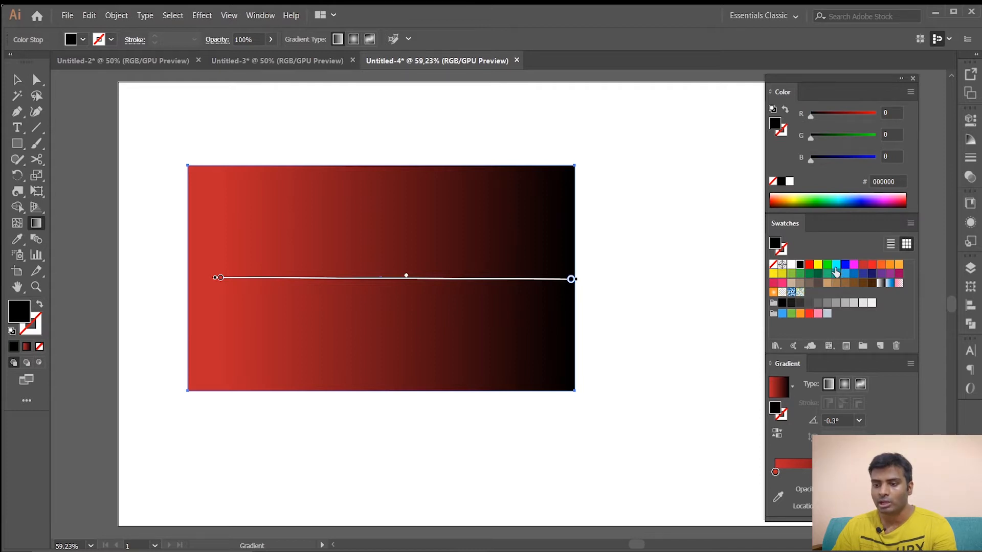
pyautogui.moveTo(835, 266); pyautogui.dragTo(837, 279)
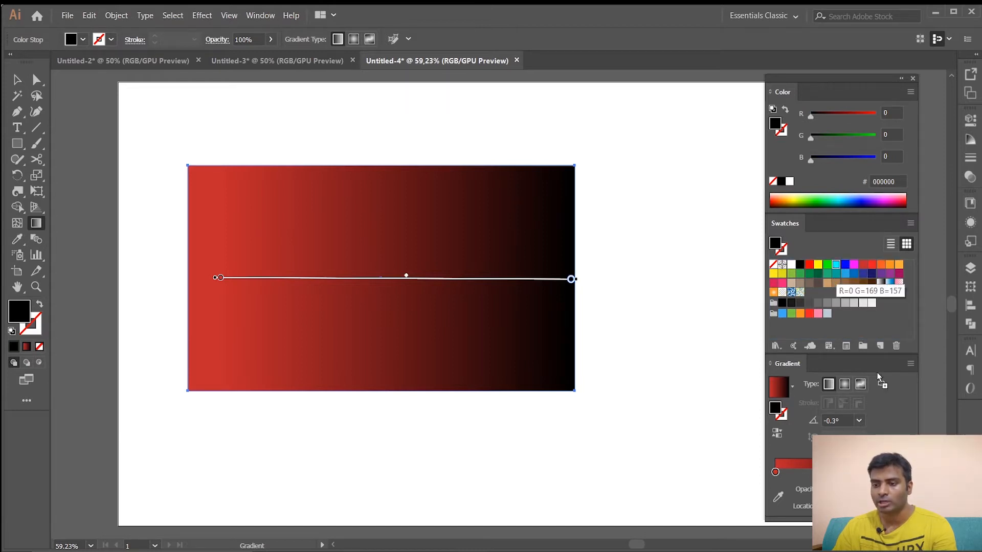
pyautogui.click(835, 264)
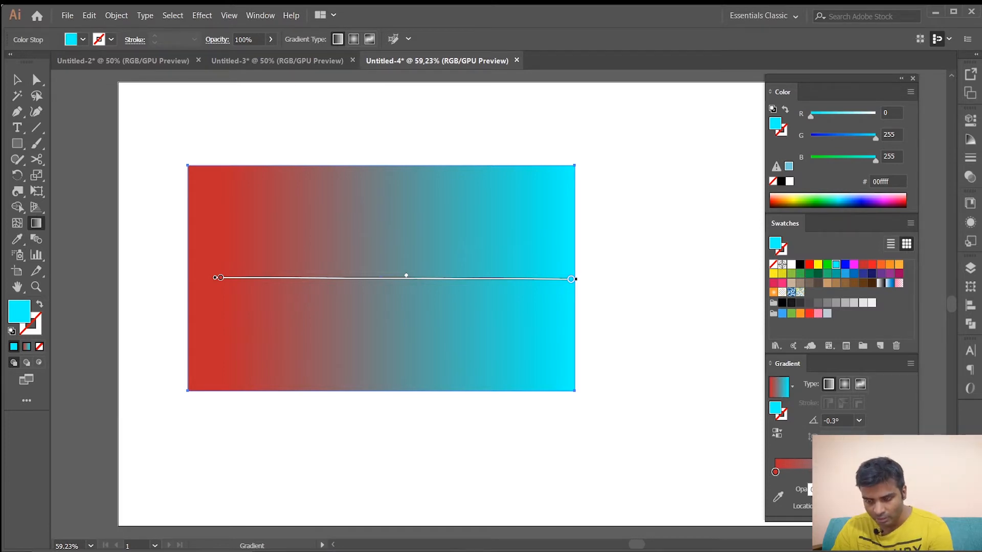
# Step: Add yellow (ffff00), tan (c69c6d) and brown (8c6239) colour stops between the red and cyan ends of the rectangle's gradient
pyautogui.click(805, 473)
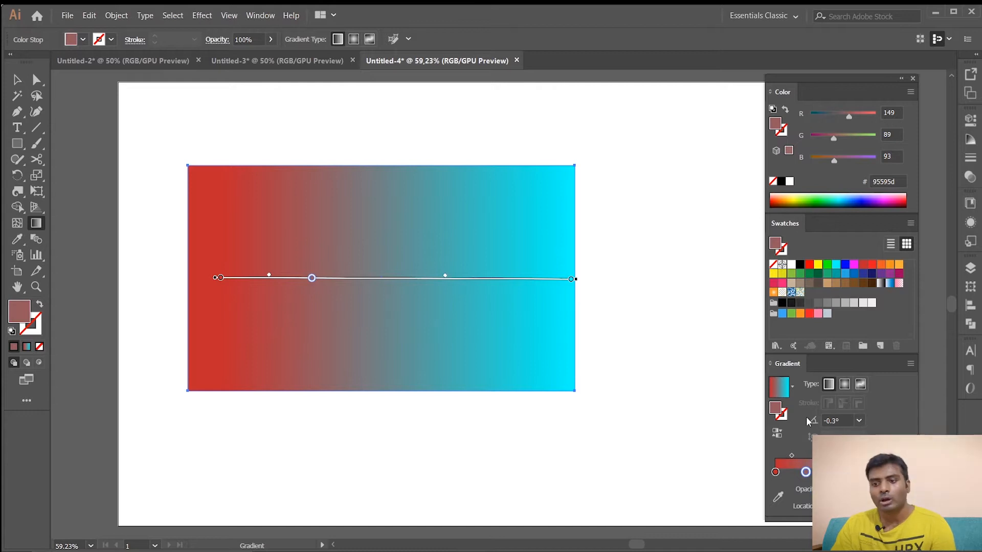
pyautogui.moveTo(818, 270); pyautogui.dragTo(807, 477)
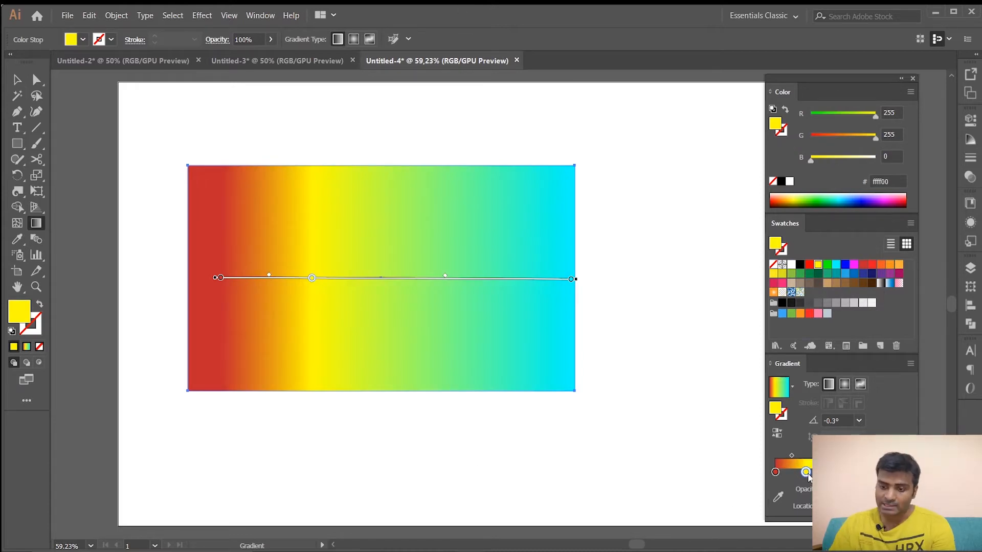
pyautogui.click(776, 473)
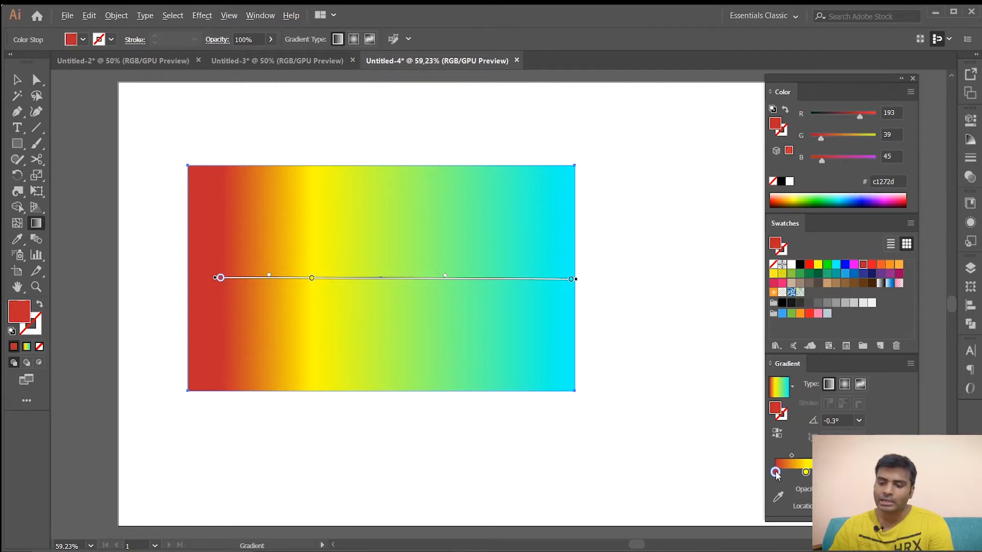
pyautogui.moveTo(776, 473); pyautogui.dragTo(789, 474)
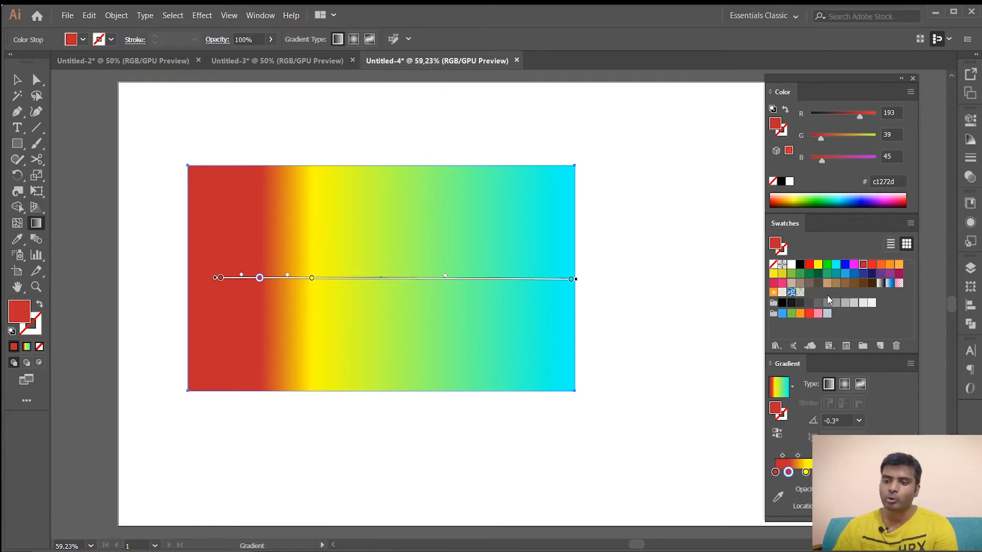
pyautogui.moveTo(827, 284); pyautogui.dragTo(790, 474)
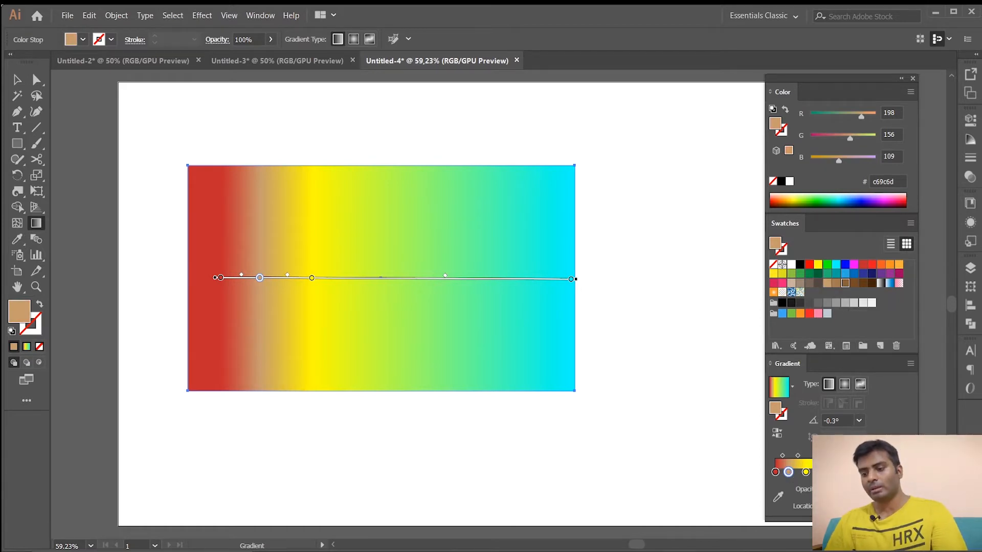
pyautogui.click(416, 278)
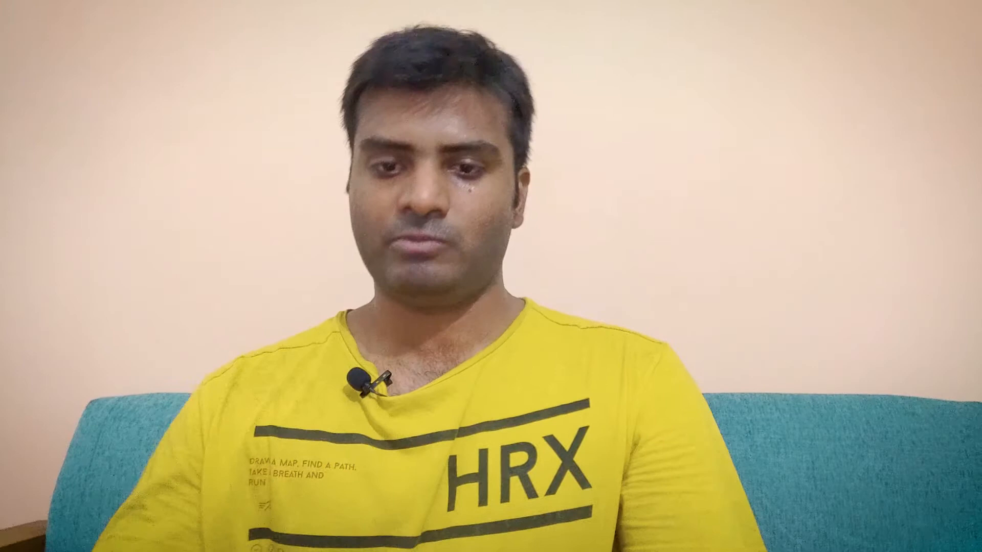
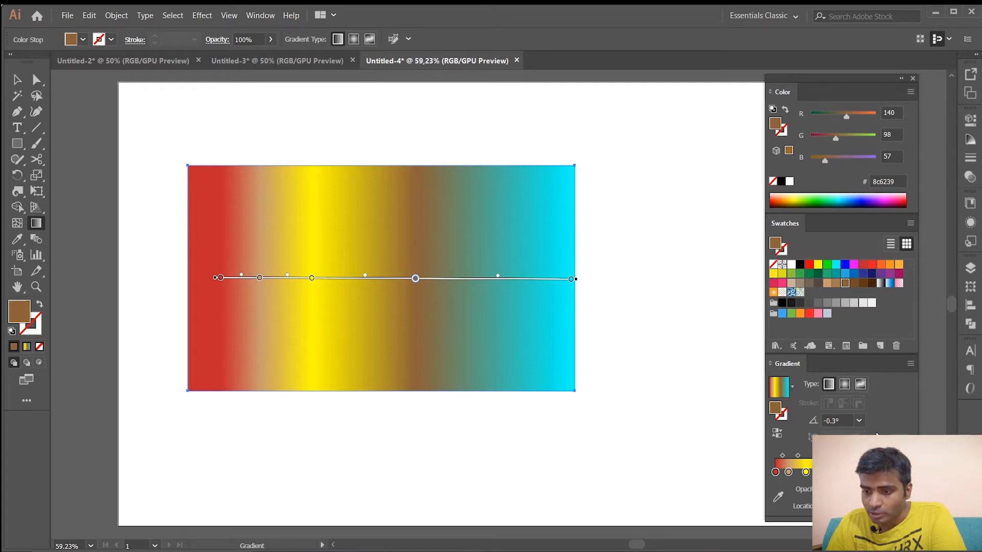
# Step: Change the rectangle's multicolour gradient to radial and then delete the rectangle
pyautogui.click(845, 388)
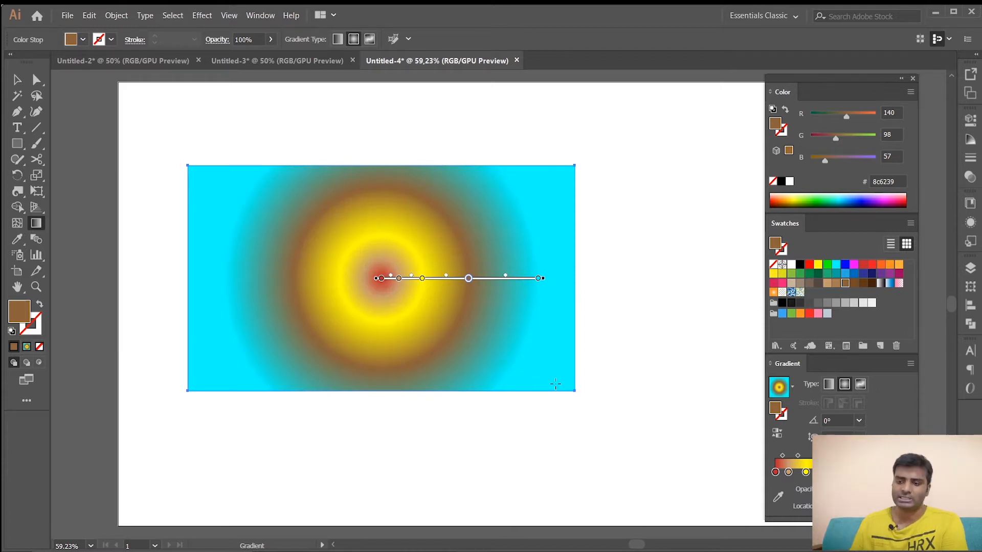
pyautogui.click(16, 79)
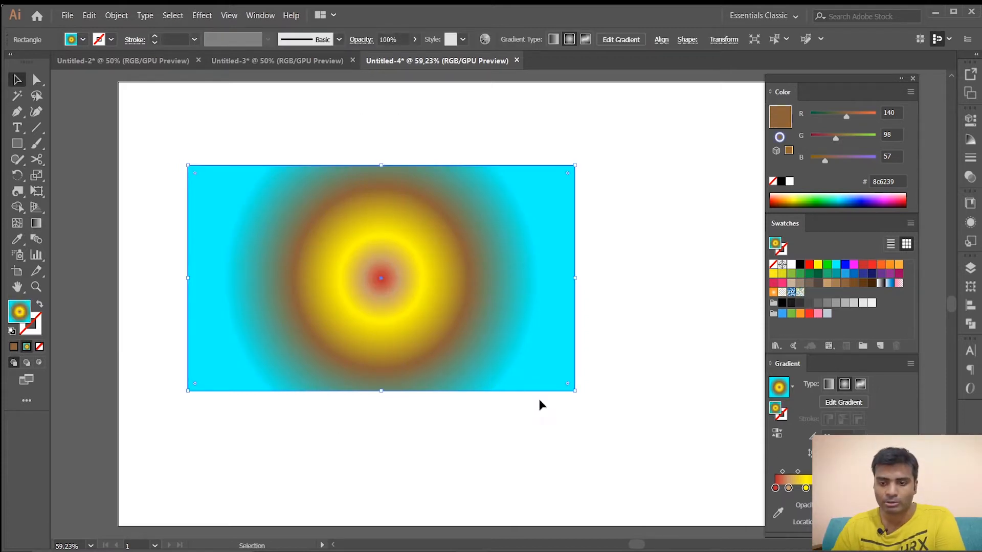
pyautogui.press('Delete')
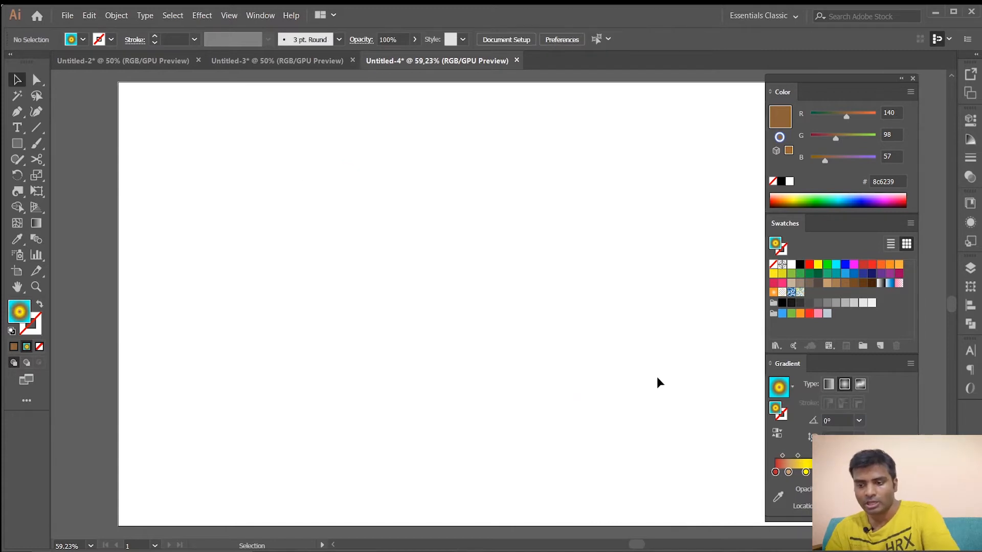
# Step: Load the white-to-black linear gradient preset and restore the default white fill and black stroke
pyautogui.click(792, 387)
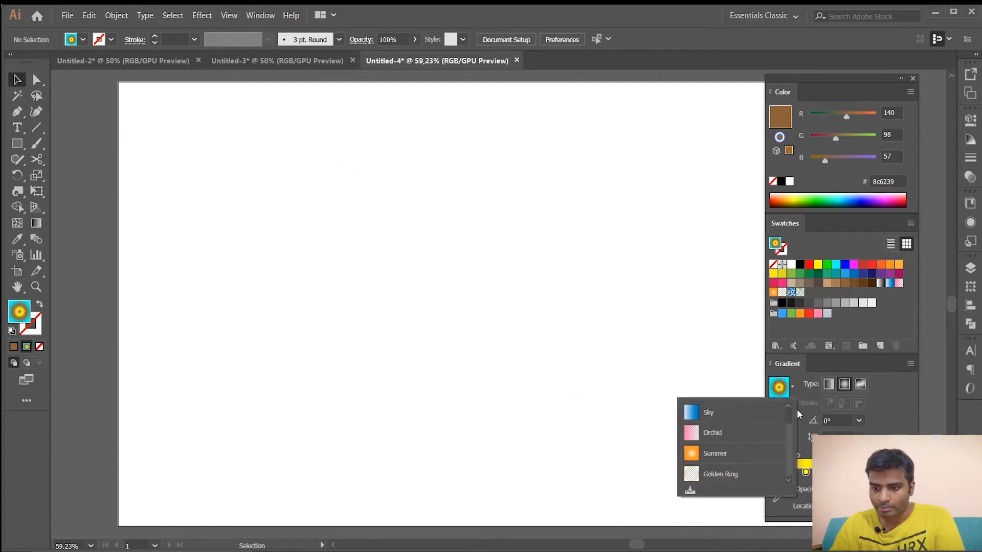
pyautogui.click(706, 416)
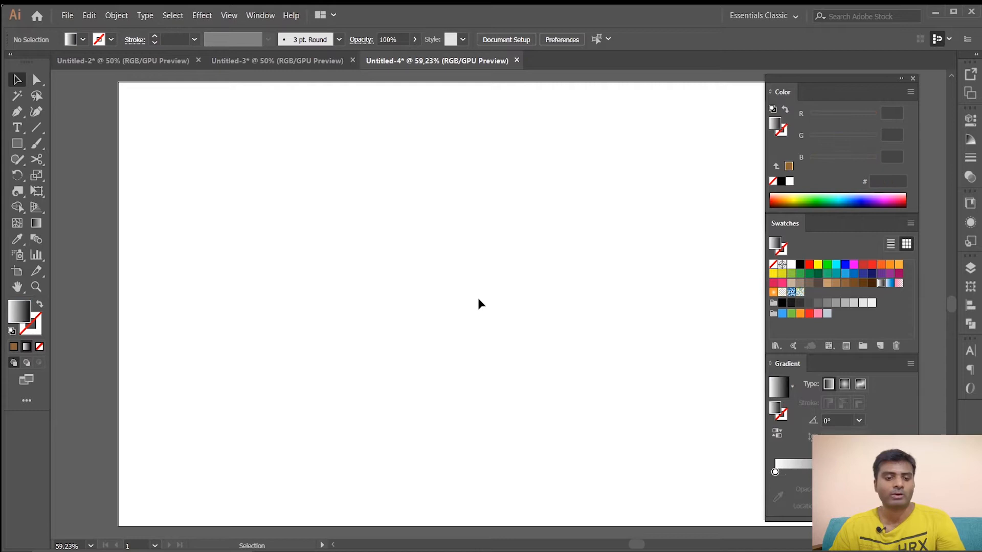
pyautogui.click(20, 150)
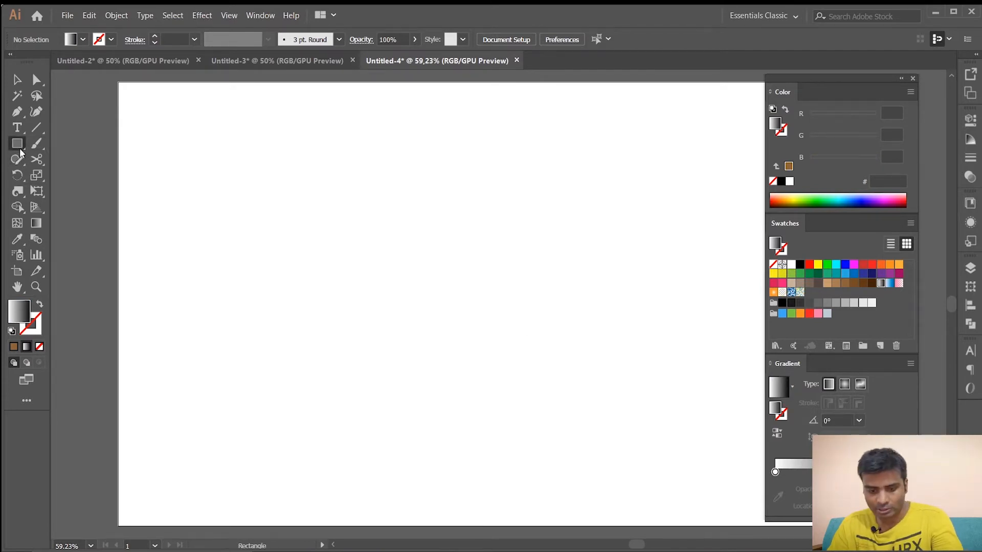
pyautogui.click(11, 332)
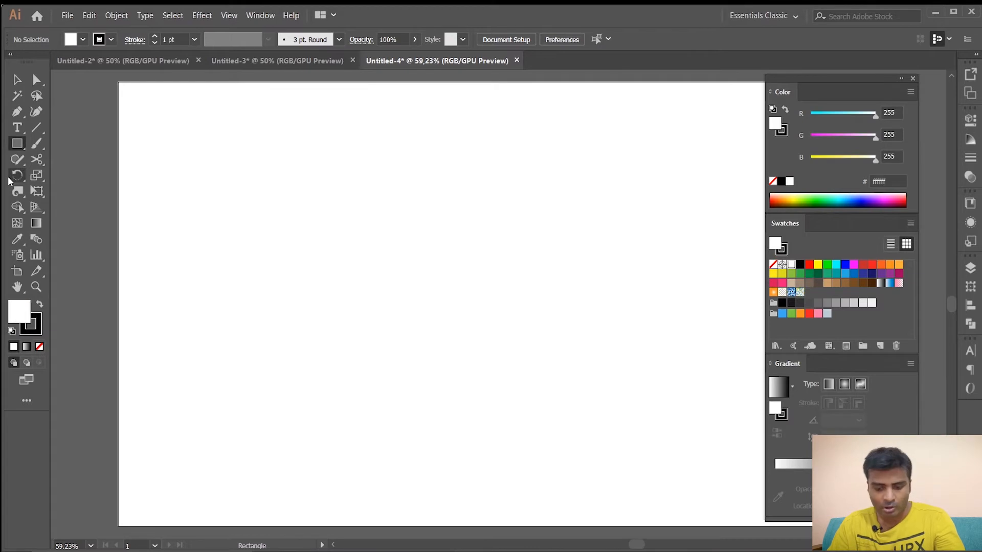
# Step: Draw a circle about 430 px in diameter near the middle of the visible artboard
pyautogui.press('l')
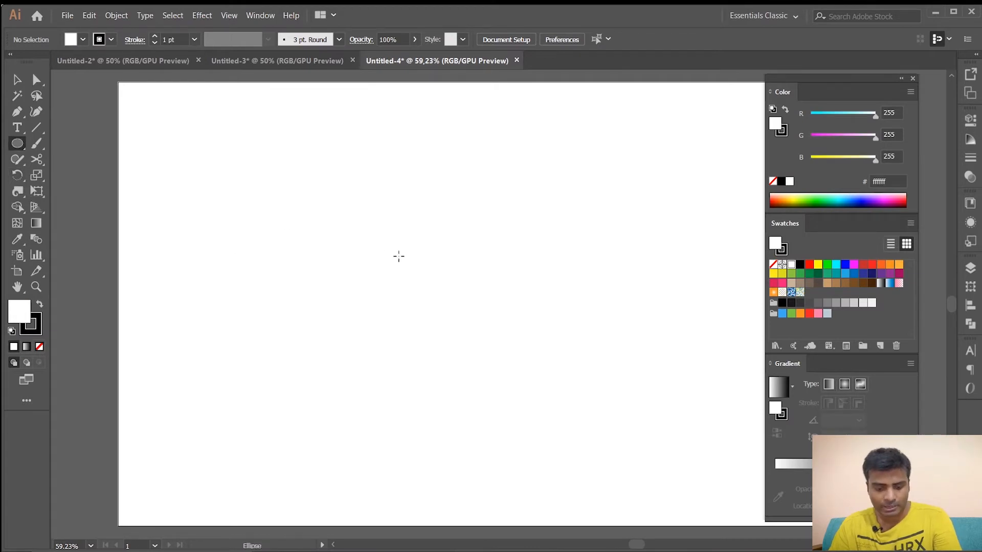
pyautogui.moveTo(403, 266)
pyautogui.mouseDown()
pyautogui.moveTo(477, 360)
pyautogui.moveTo(524, 406)
pyautogui.moveTo(531, 398)
pyautogui.mouseUp()
pyautogui.click(12, 82)
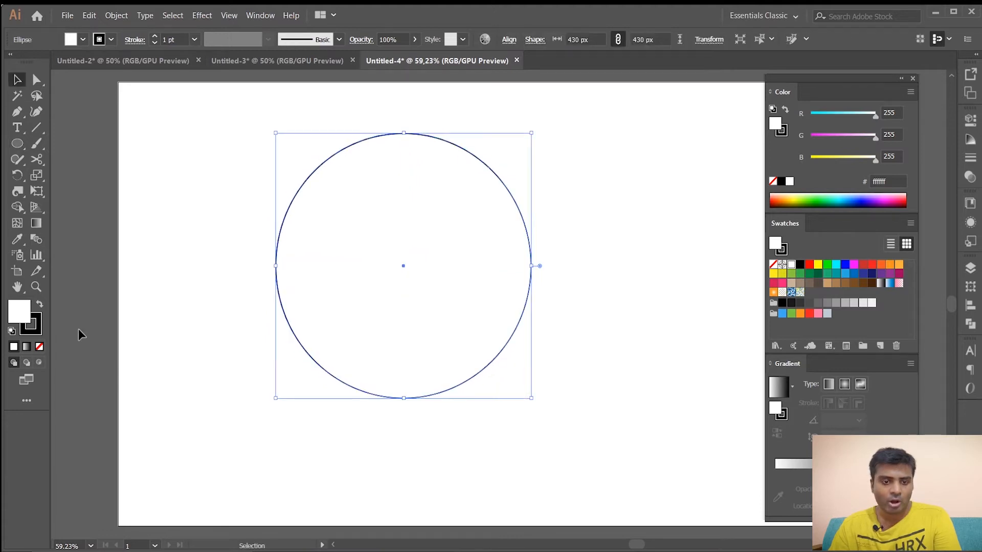
# Step: Remove the circle's stroke and fill it with a white-to-black radial gradient
pyautogui.click(35, 335)
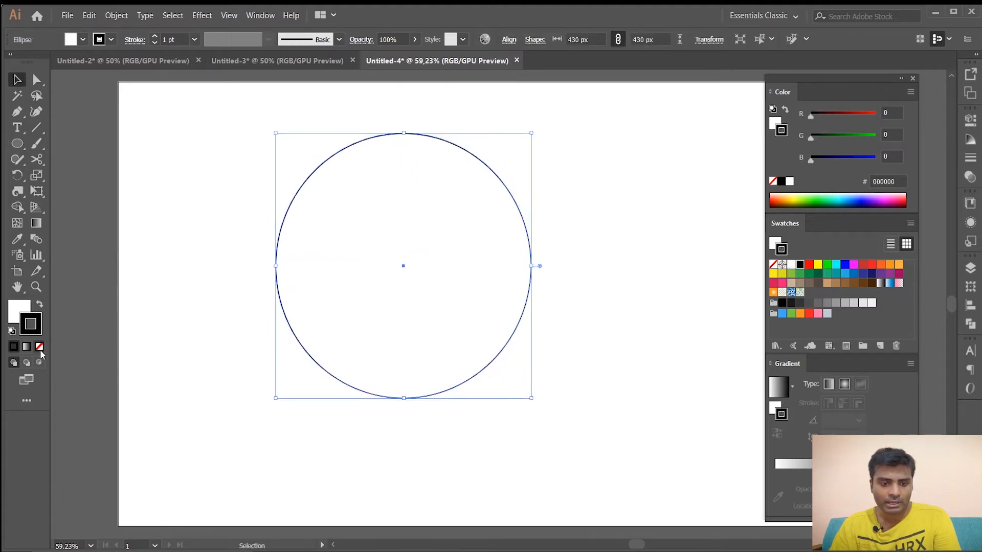
pyautogui.click(40, 347)
pyautogui.click(14, 314)
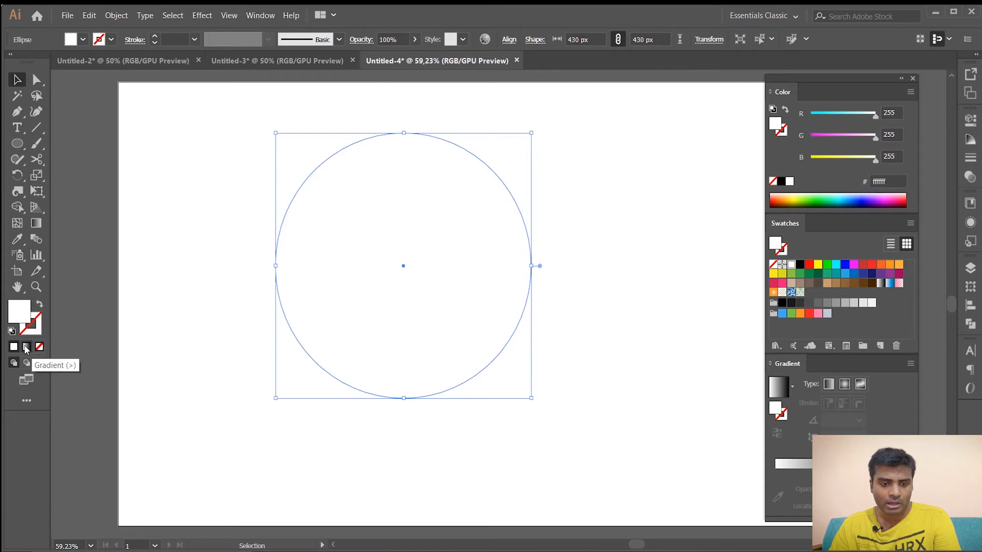
pyautogui.click(25, 347)
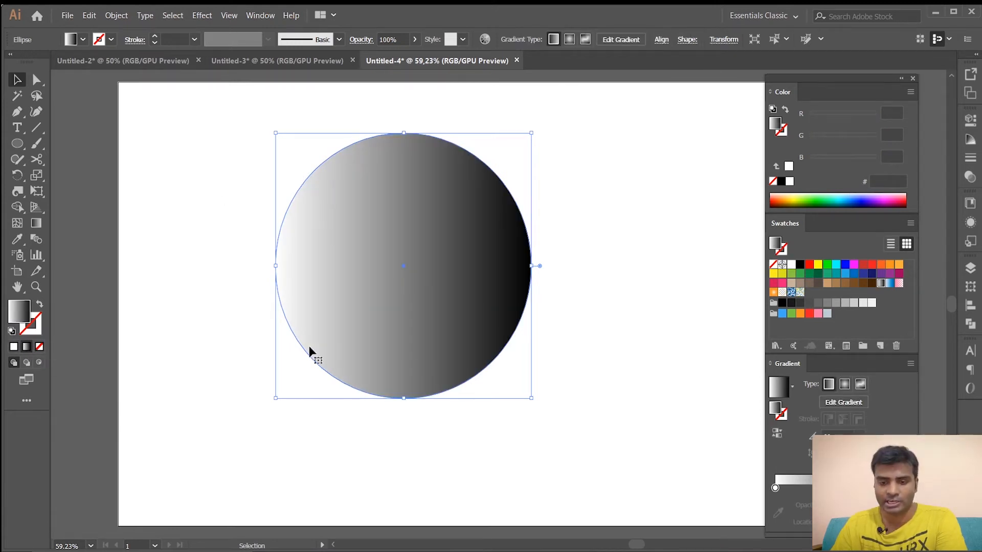
pyautogui.click(845, 387)
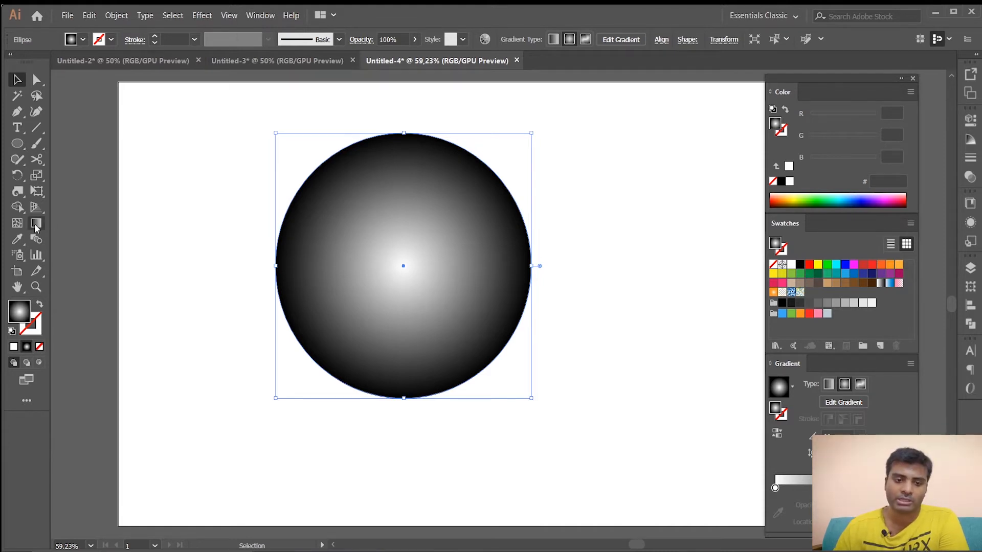
# Step: Draw a small square to the left of the circle and give it the white-to-black linear gradient
pyautogui.click(18, 146)
pyautogui.press('m')
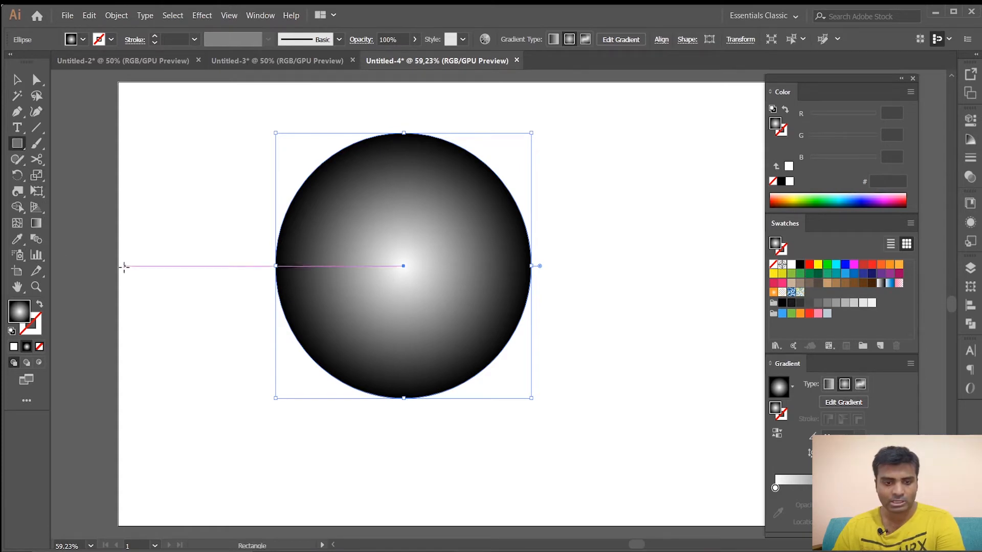
pyautogui.moveTo(132, 188); pyautogui.dragTo(251, 304)
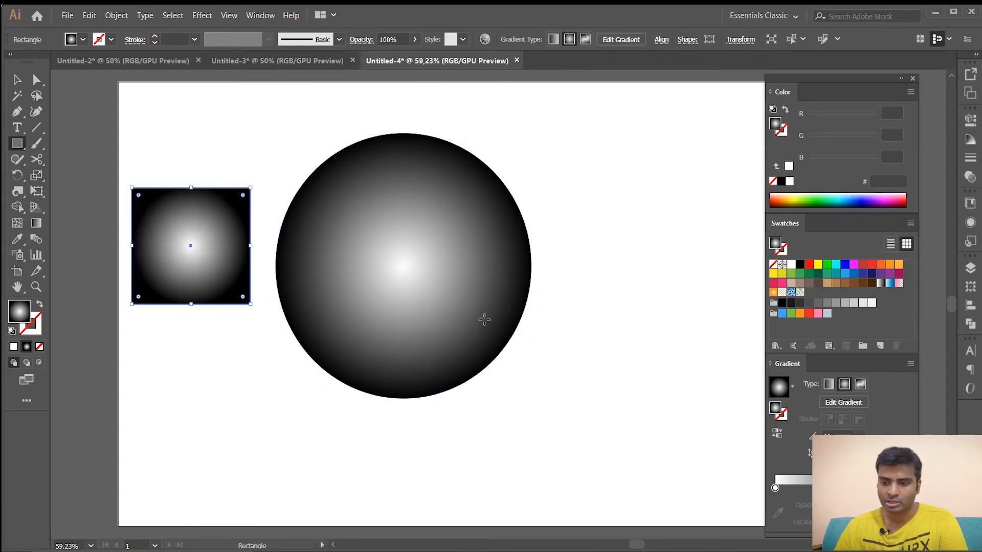
pyautogui.click(828, 384)
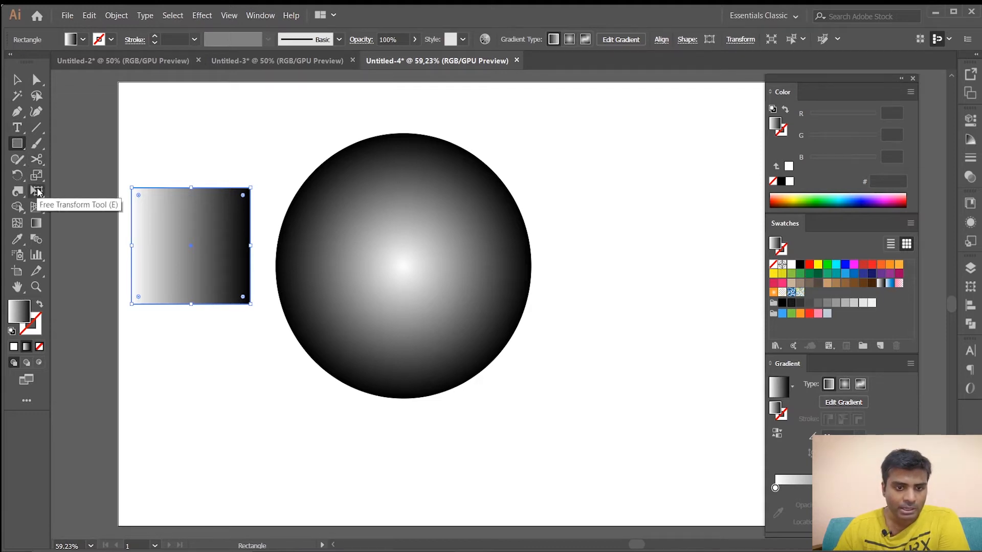
# Step: Redraw the square's linear gradient with the Gradient tool at several angles, ending with a nearly vertical white-to-black run
pyautogui.click(36, 223)
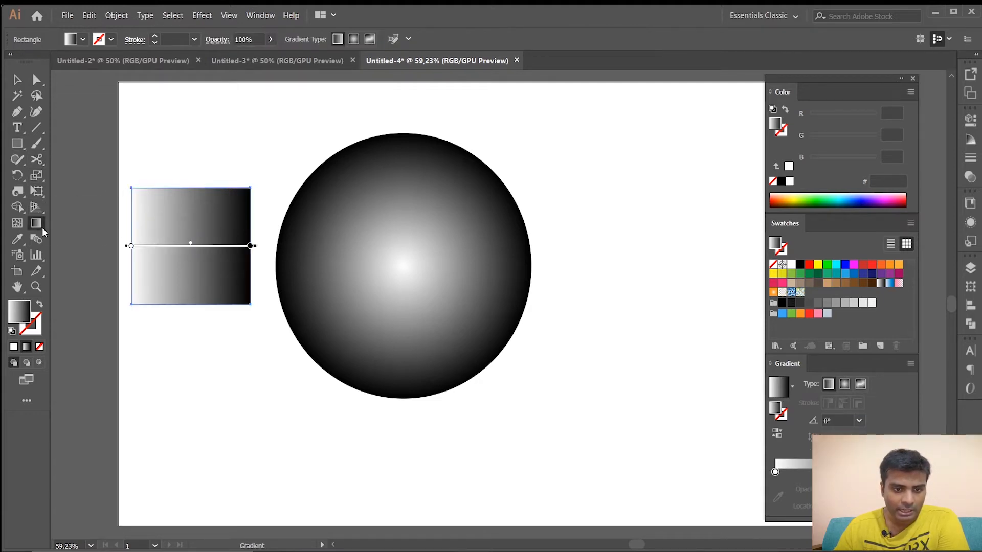
pyautogui.moveTo(122, 177); pyautogui.dragTo(249, 329)
pyautogui.moveTo(205, 170); pyautogui.dragTo(180, 334)
pyautogui.moveTo(203, 169); pyautogui.dragTo(182, 298)
pyautogui.moveTo(174, 147); pyautogui.dragTo(172, 325)
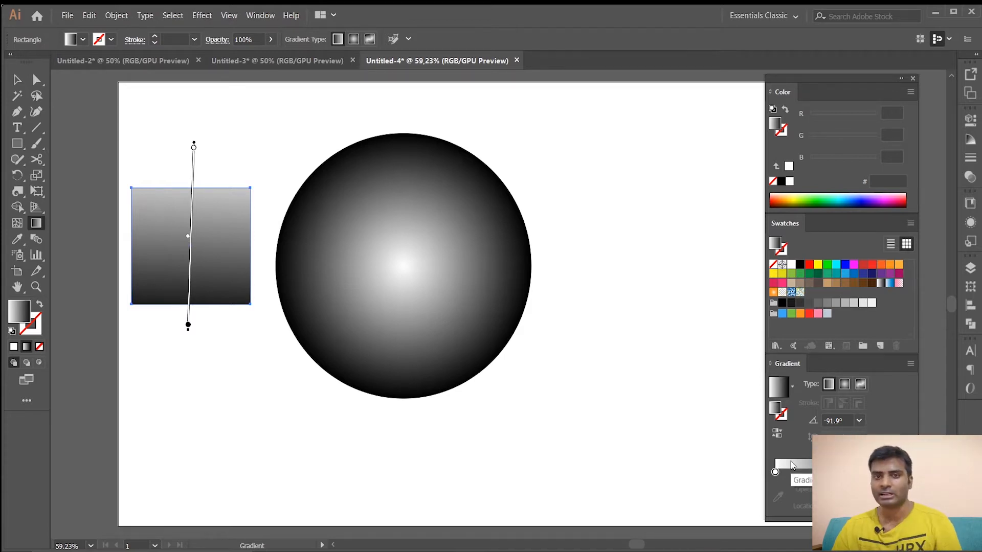
# Step: Delete the gradient-filled square beside the circle
pyautogui.click(16, 80)
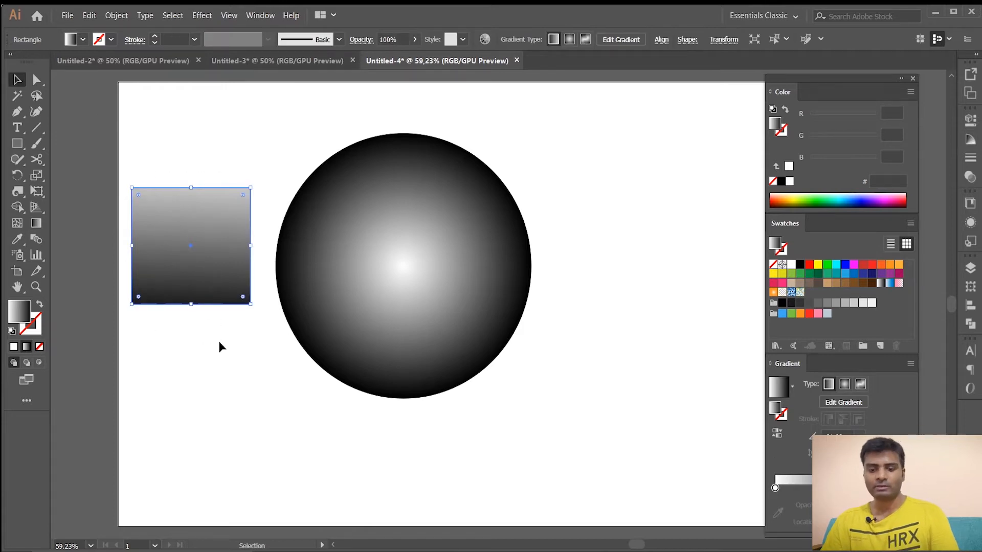
pyautogui.press('Delete')
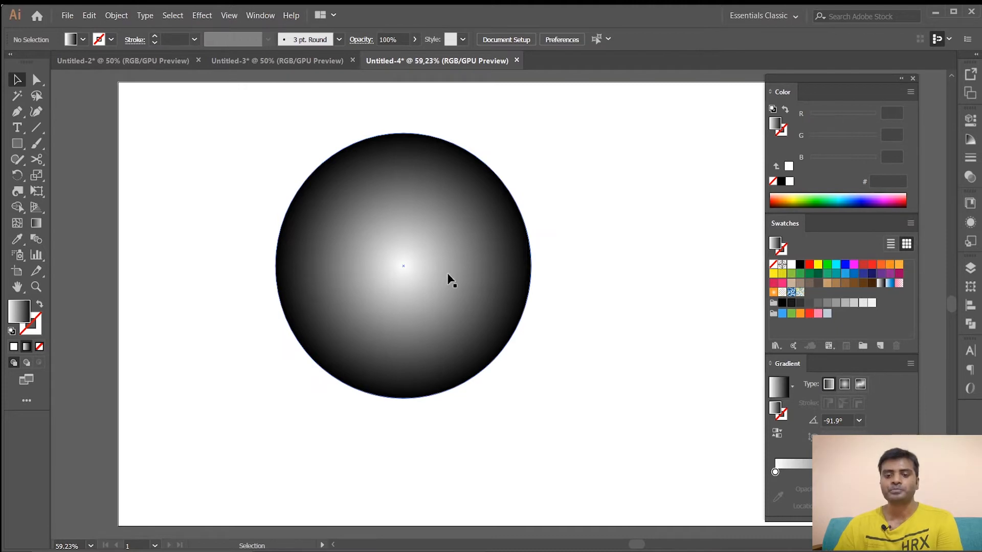
# Step: Redraw the circle's radial gradient in several directions, ending with the highlight at its upper left and black at its lower right
pyautogui.click(468, 264)
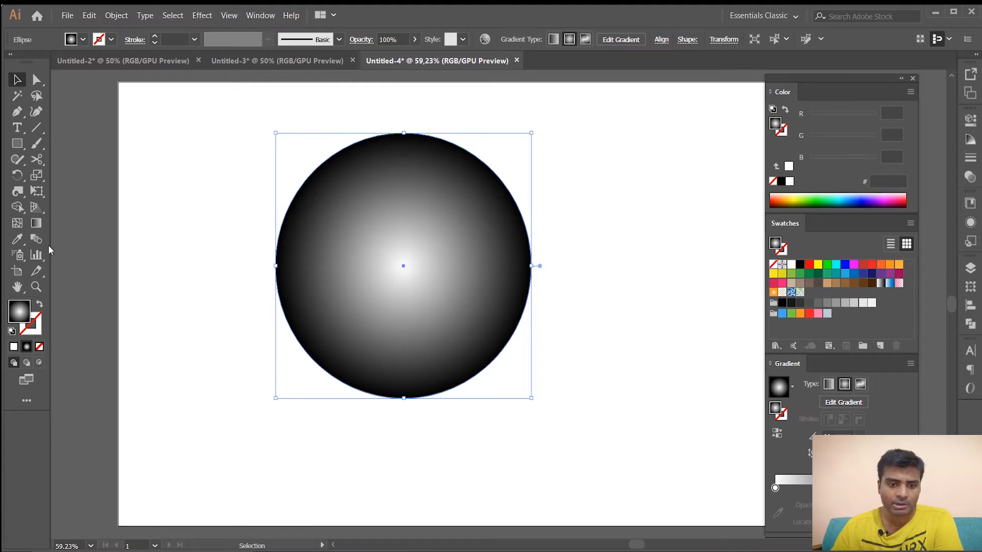
pyautogui.click(40, 225)
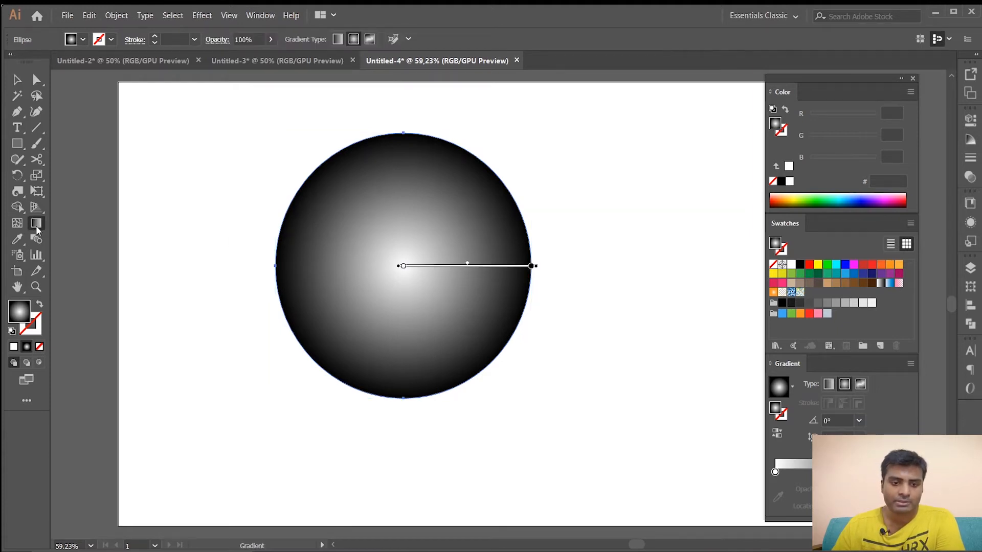
pyautogui.moveTo(324, 172); pyautogui.dragTo(475, 357)
pyautogui.moveTo(451, 175); pyautogui.dragTo(378, 353)
pyautogui.moveTo(335, 207); pyautogui.dragTo(417, 344)
pyautogui.moveTo(454, 192); pyautogui.dragTo(433, 352)
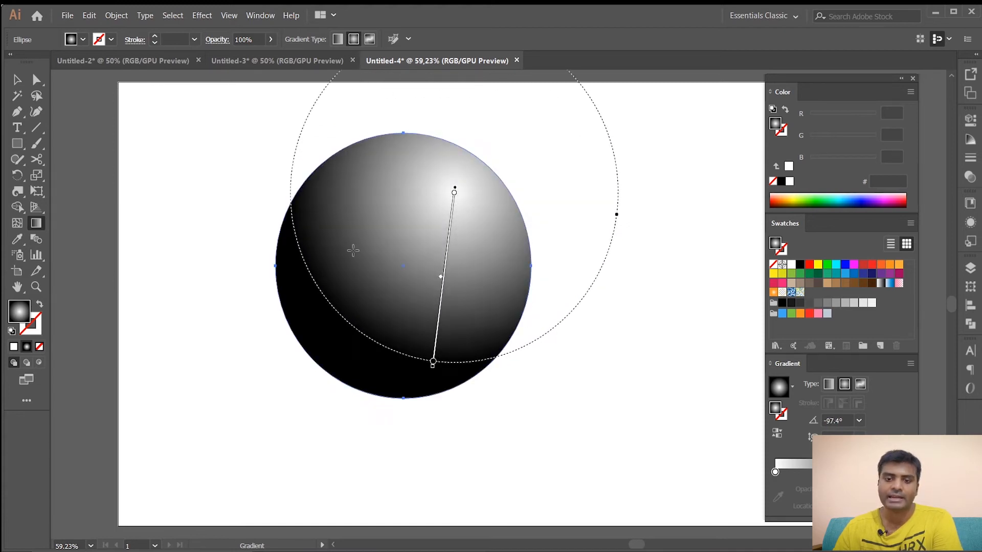
pyautogui.moveTo(321, 192); pyautogui.dragTo(394, 382)
pyautogui.moveTo(427, 173); pyautogui.dragTo(478, 325)
pyautogui.moveTo(330, 184); pyautogui.dragTo(490, 361)
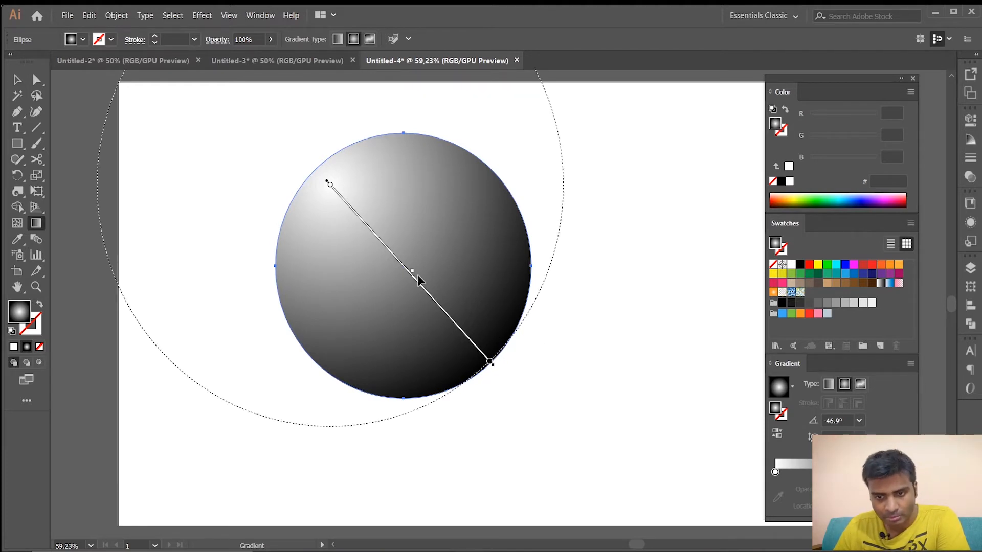
# Step: Shift the gradient midpoint toward the circle's highlight and move the white stop slightly inward along the gradient line
pyautogui.moveTo(414, 275)
pyautogui.mouseDown()
pyautogui.moveTo(391, 246)
pyautogui.moveTo(423, 300)
pyautogui.moveTo(379, 235)
pyautogui.moveTo(404, 272)
pyautogui.moveTo(402, 260)
pyautogui.mouseUp()
pyautogui.moveTo(330, 185)
pyautogui.mouseDown()
pyautogui.moveTo(362, 219)
pyautogui.moveTo(329, 189)
pyautogui.moveTo(340, 197)
pyautogui.mouseUp()
pyautogui.click(489, 361)
pyautogui.moveTo(488, 360)
pyautogui.mouseDown()
pyautogui.moveTo(465, 333)
pyautogui.moveTo(489, 362)
pyautogui.mouseUp()
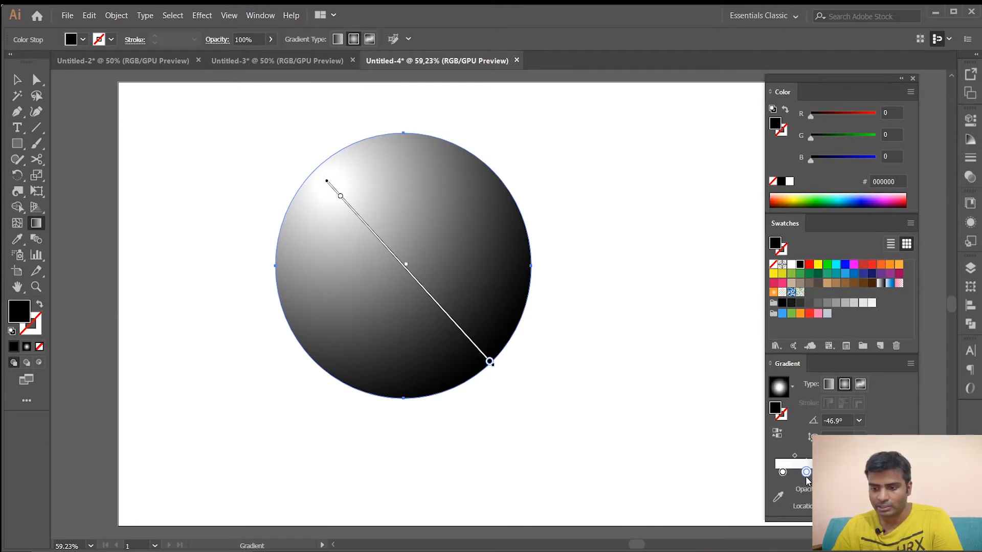
# Step: Add a cyan (00ffff) colour stop between white and black in the circle's gradient and shift the white and cyan stops toward the highlight
pyautogui.click(806, 474)
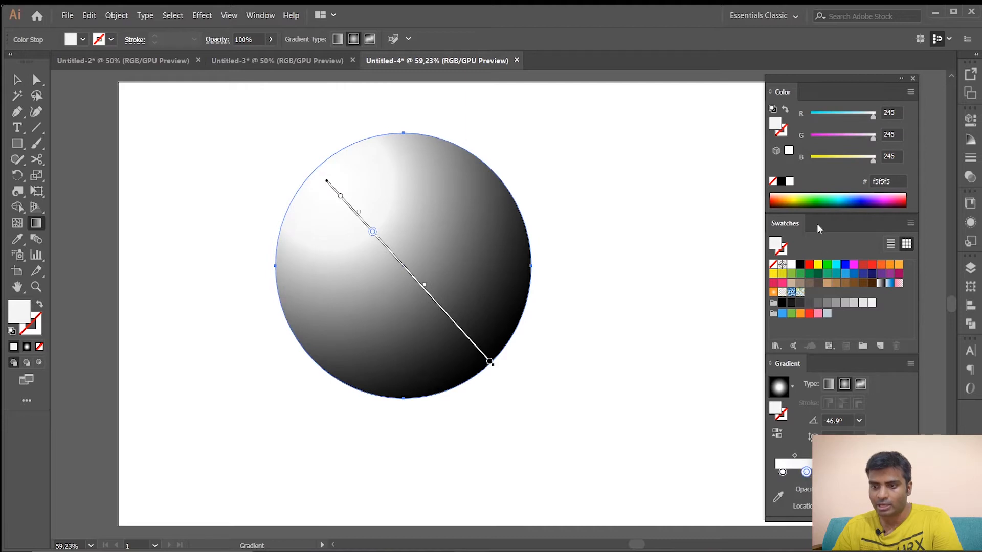
pyautogui.moveTo(836, 268); pyautogui.dragTo(806, 473)
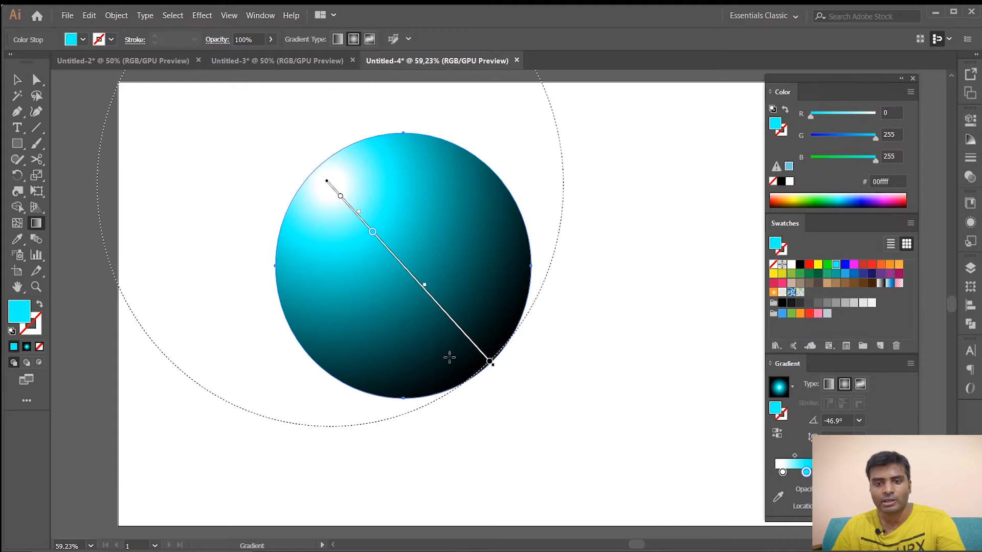
pyautogui.moveTo(341, 196); pyautogui.dragTo(333, 187)
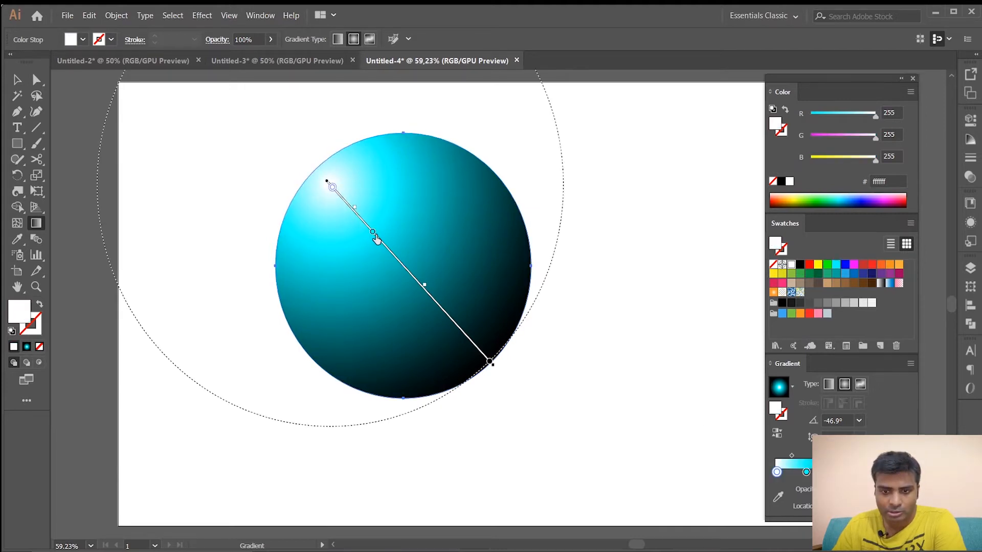
pyautogui.moveTo(373, 234)
pyautogui.mouseDown()
pyautogui.moveTo(341, 201)
pyautogui.moveTo(347, 206)
pyautogui.mouseUp()
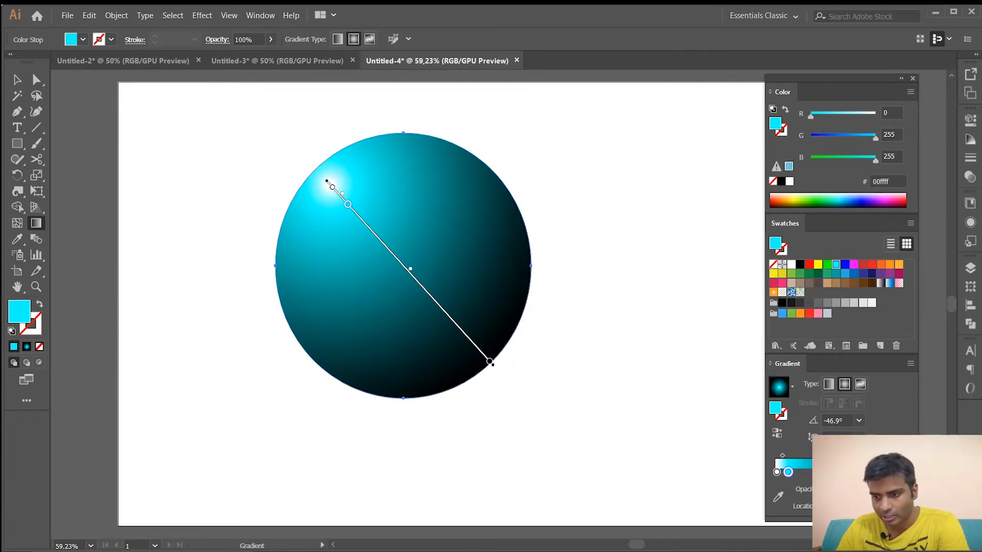
pyautogui.moveTo(788, 473); pyautogui.dragTo(783, 457)
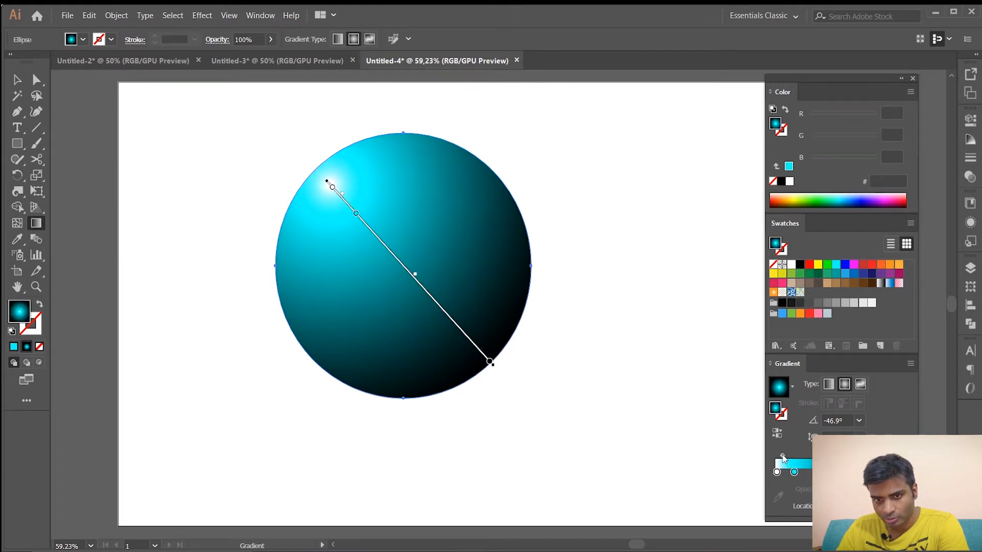
pyautogui.click(17, 79)
pyautogui.click(164, 191)
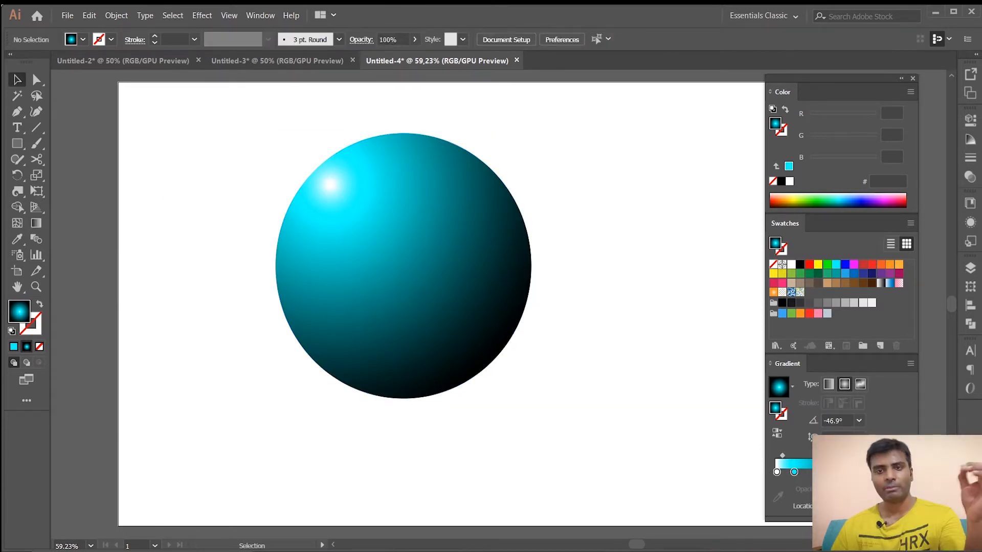
# Step: Move the cyan stop farther from the circle's highlight and adjust the midpoint between white and cyan
pyautogui.click(794, 472)
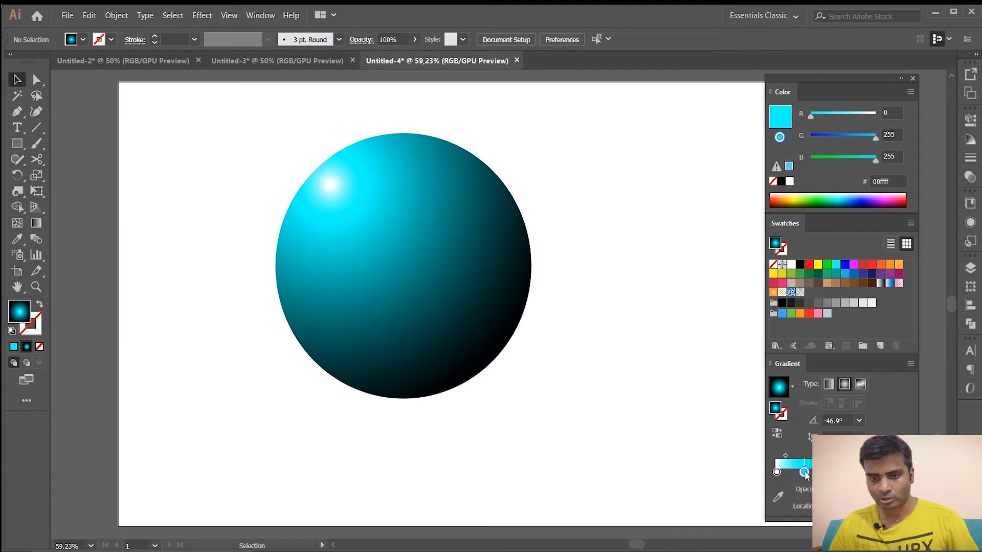
pyautogui.click(418, 226)
pyautogui.moveTo(795, 489); pyautogui.dragTo(863, 471)
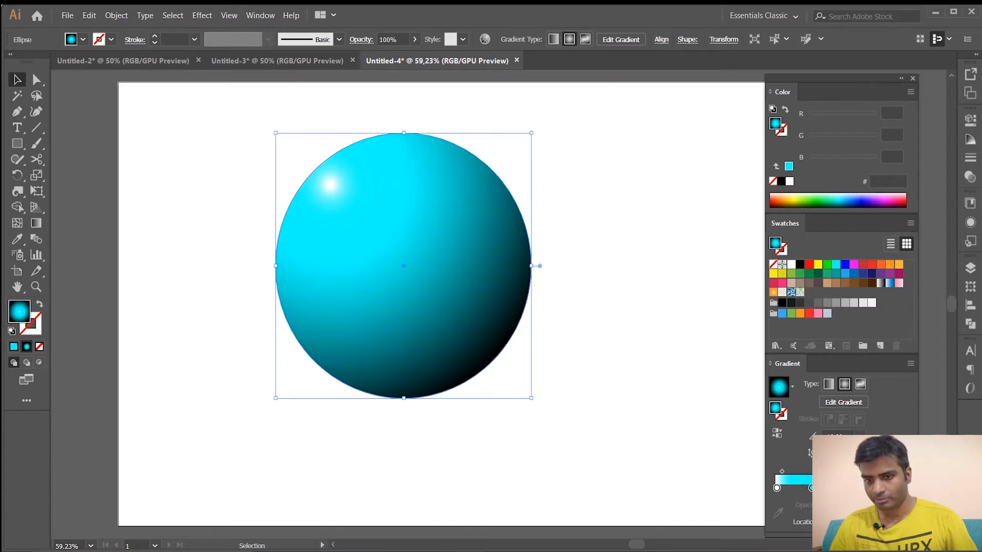
pyautogui.moveTo(782, 476); pyautogui.dragTo(796, 477)
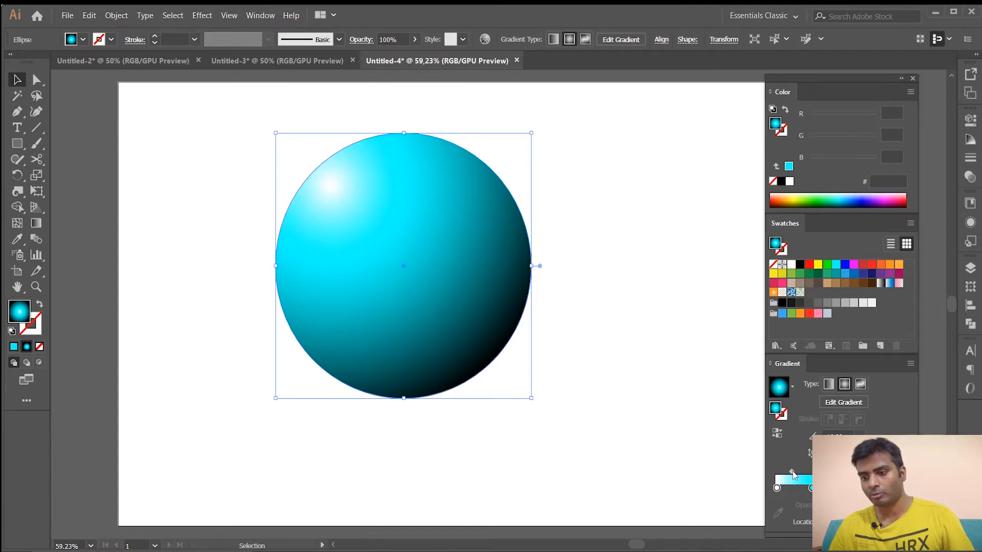
pyautogui.moveTo(793, 475); pyautogui.dragTo(788, 472)
pyautogui.click(722, 377)
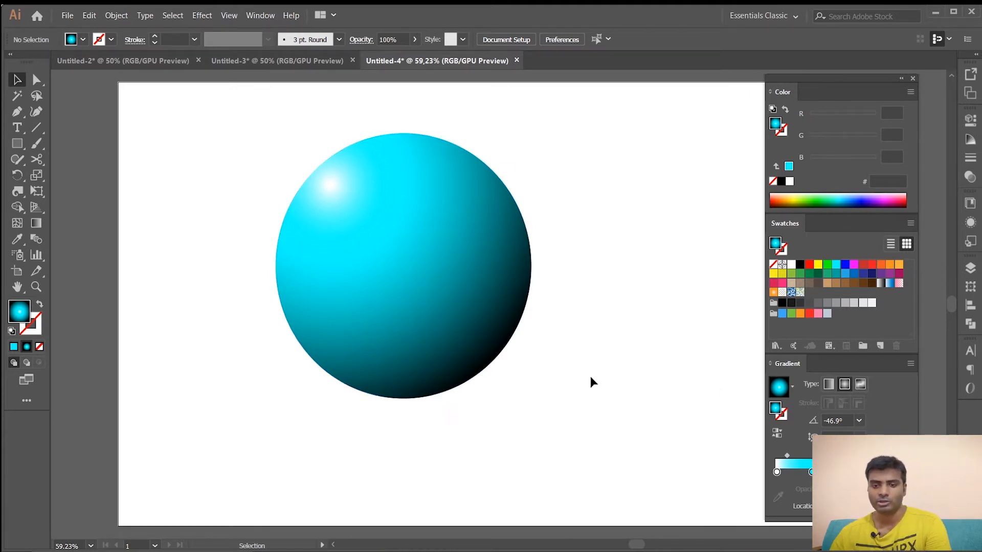
# Step: Scale the cyan sphere down to about half its size and move it to the artboard's upper-left corner
pyautogui.moveTo(260, 158); pyautogui.dragTo(605, 390)
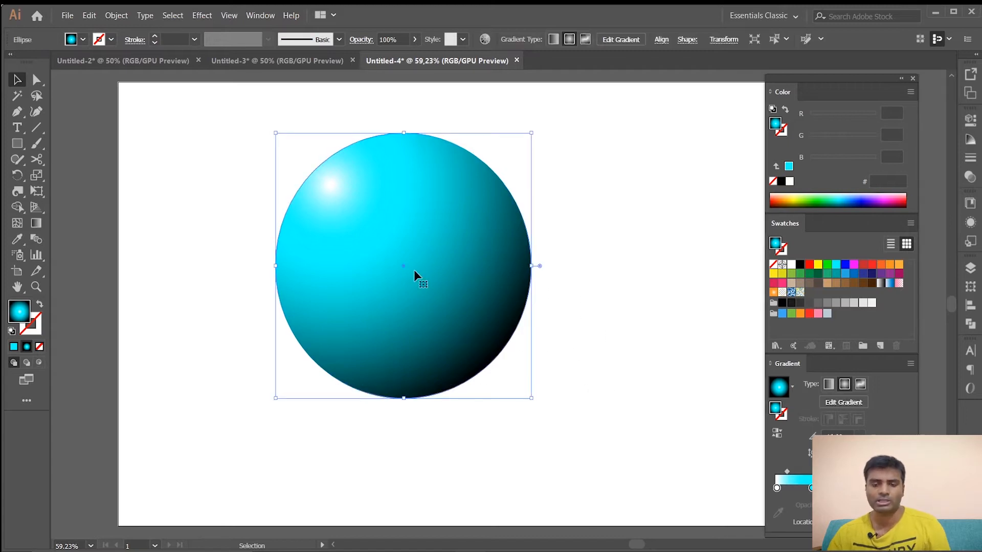
pyautogui.moveTo(531, 398); pyautogui.dragTo(466, 330)
pyautogui.moveTo(422, 292); pyautogui.dragTo(192, 171)
pyautogui.click(458, 323)
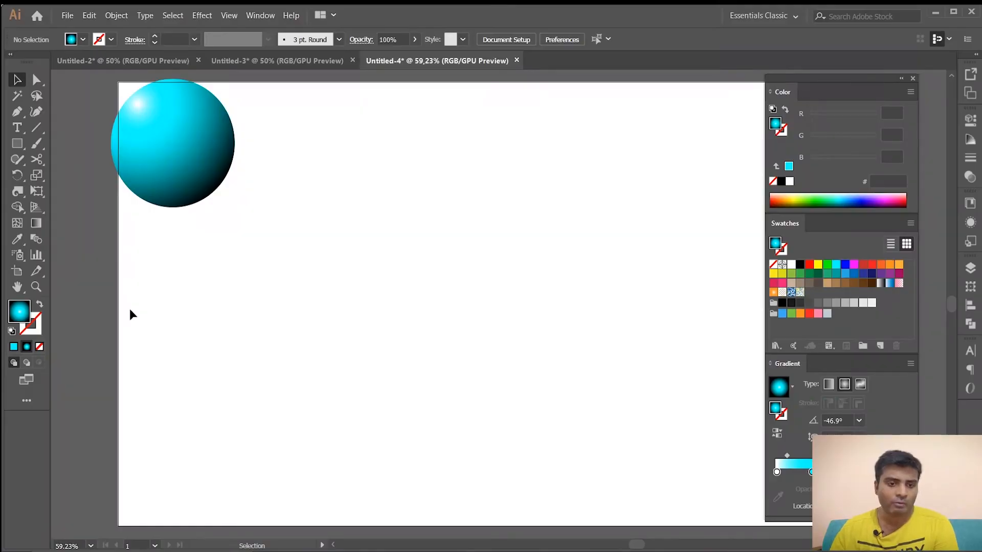
pyautogui.click(16, 146)
pyautogui.click(17, 80)
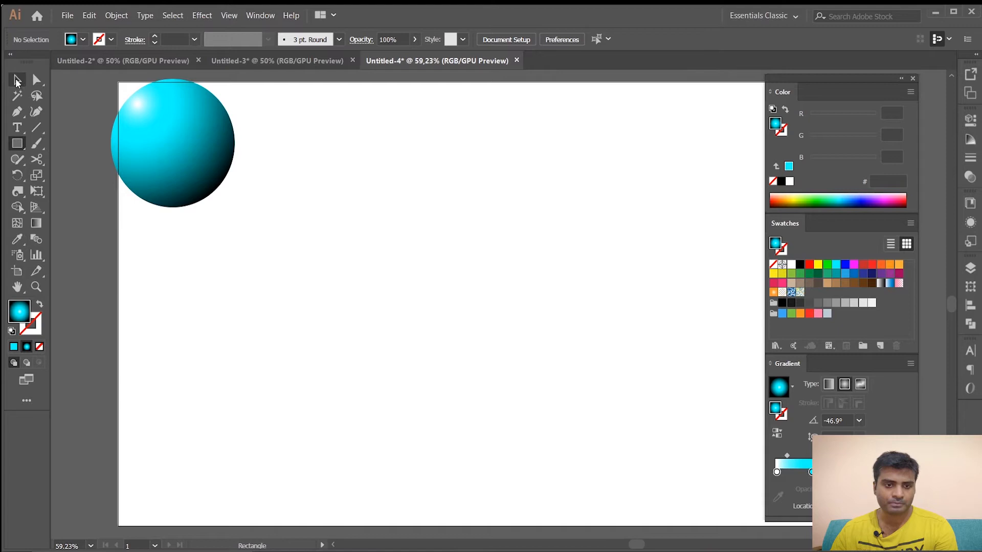
pyautogui.click(170, 156)
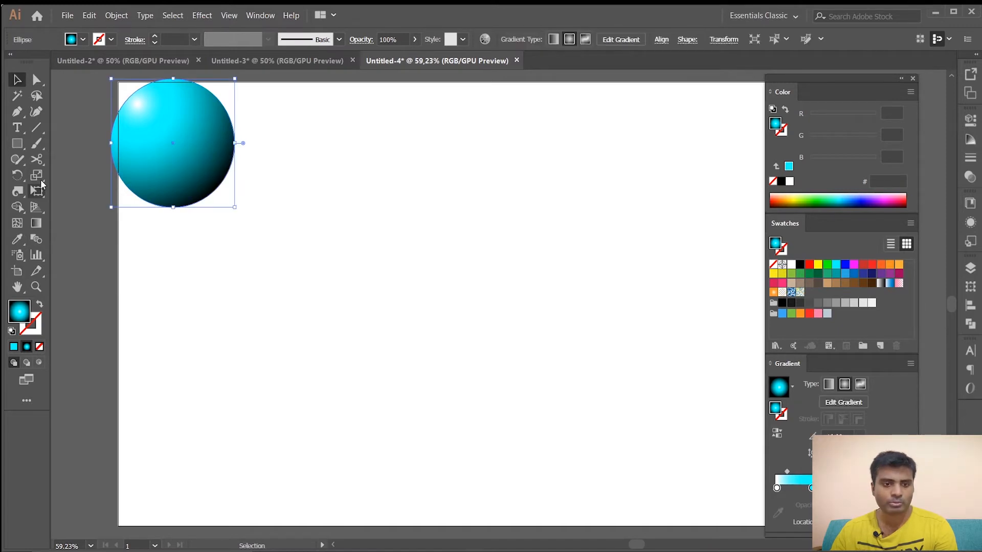
pyautogui.click(244, 289)
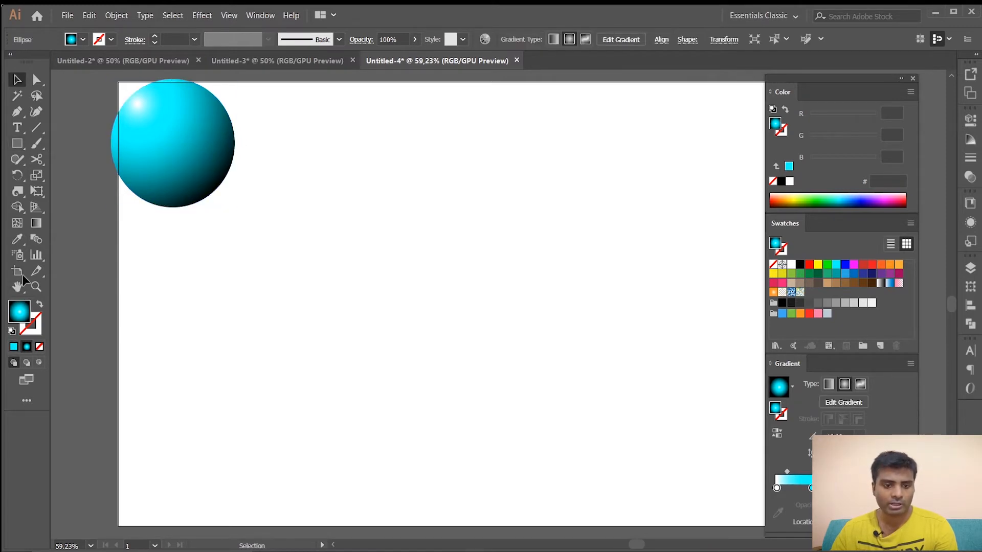
# Step: Restore the default white fill and black stroke and draw a 440 px circle near the middle of the visible artboard
pyautogui.click(11, 331)
pyautogui.click(18, 144)
pyautogui.moveTo(18, 147); pyautogui.dragTo(66, 166)
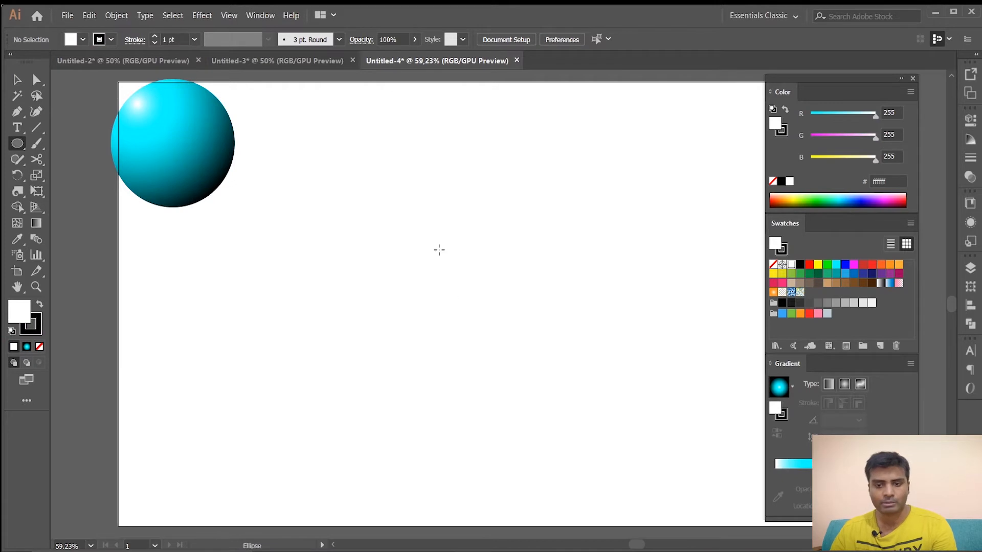
pyautogui.moveTo(445, 263)
pyautogui.mouseDown()
pyautogui.moveTo(561, 368)
pyautogui.moveTo(578, 399)
pyautogui.mouseUp()
# Step: Remove the stroke from the new 440 px circle
pyautogui.click(17, 80)
pyautogui.click(33, 331)
pyautogui.click(40, 348)
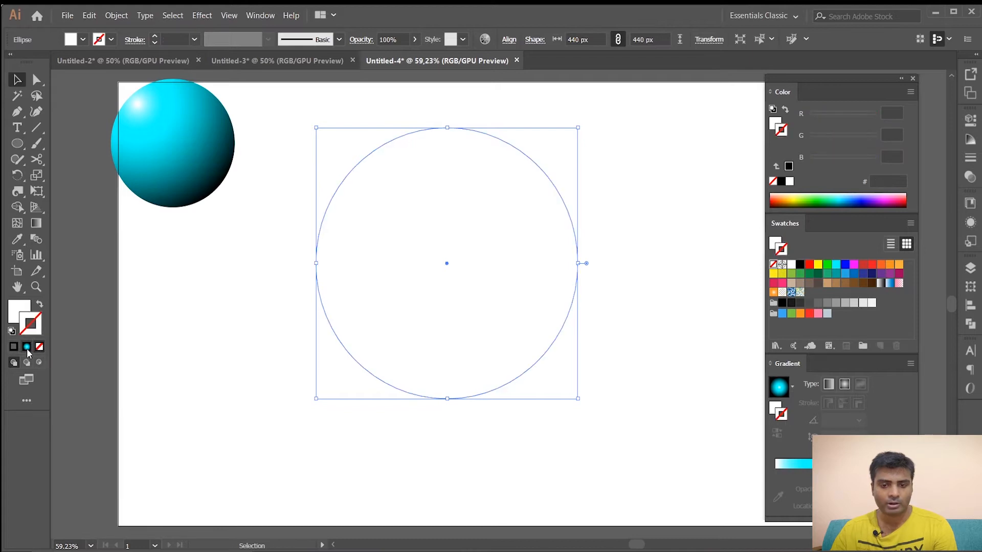
pyautogui.click(588, 458)
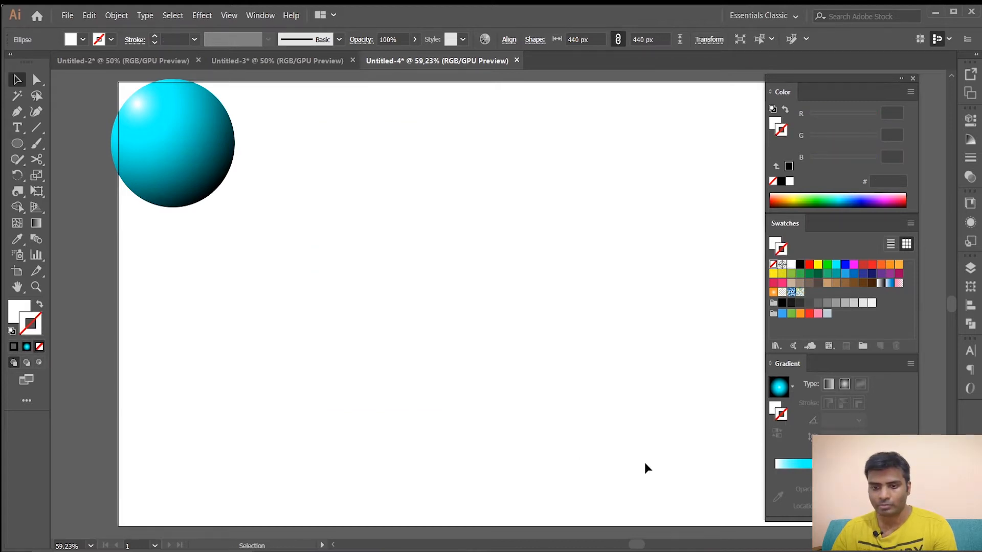
pyautogui.click(509, 383)
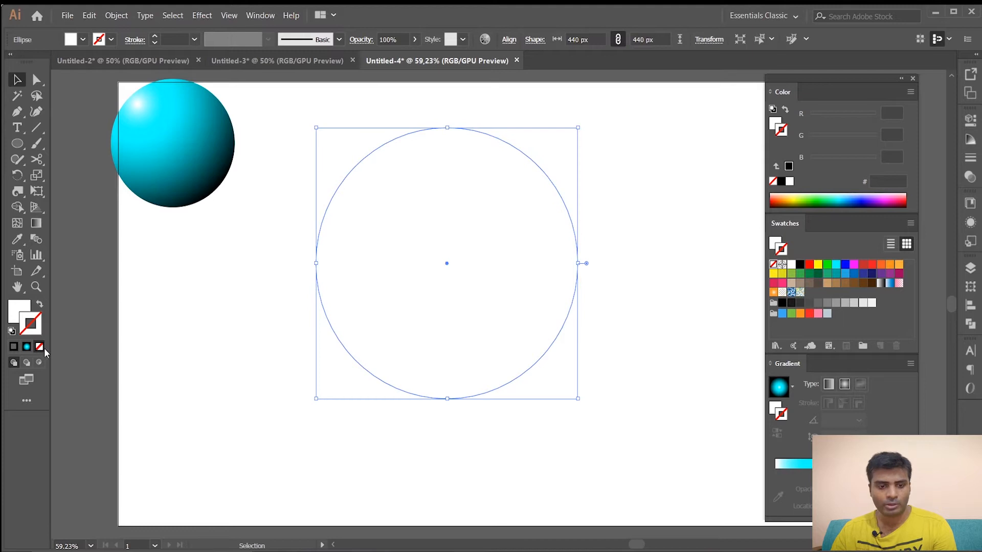
pyautogui.click(25, 348)
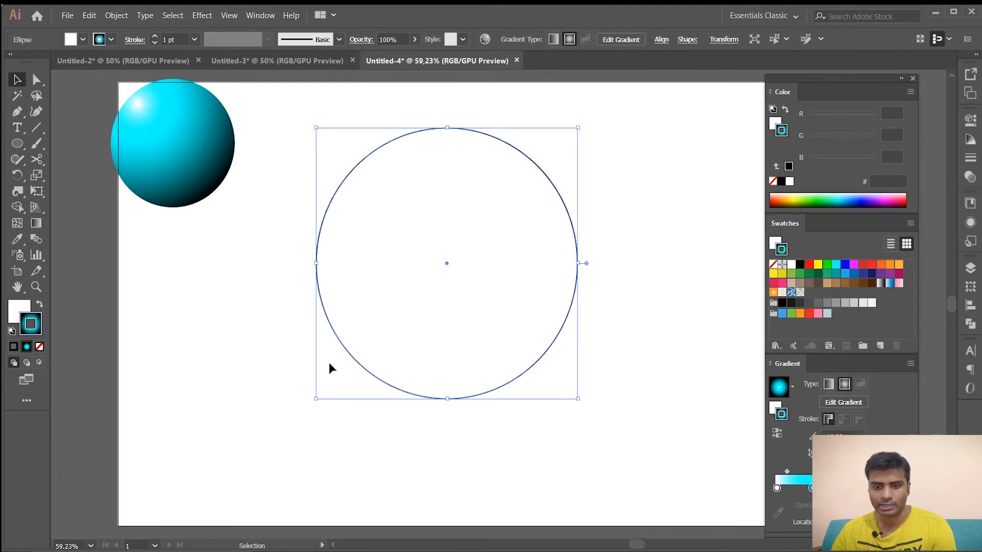
pyautogui.click(235, 350)
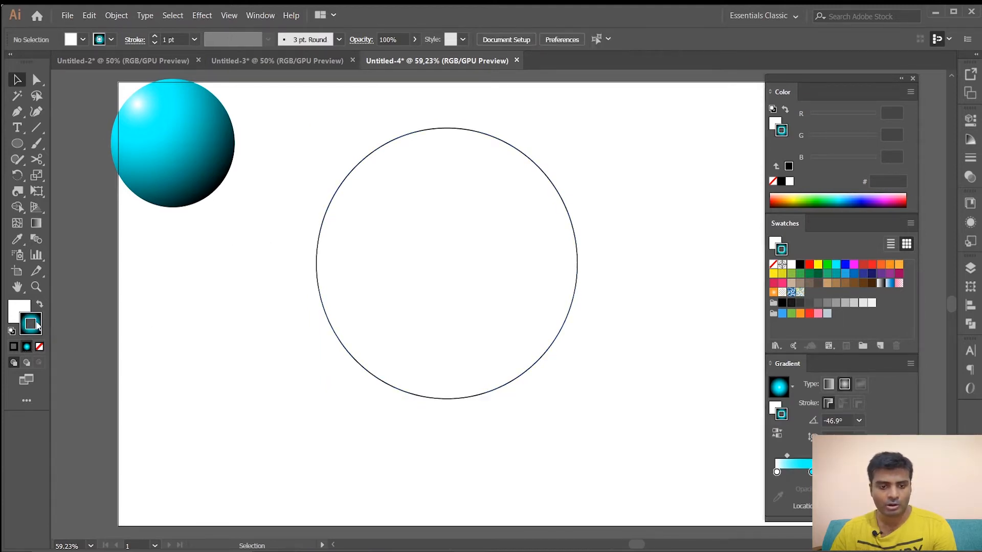
pyautogui.click(40, 347)
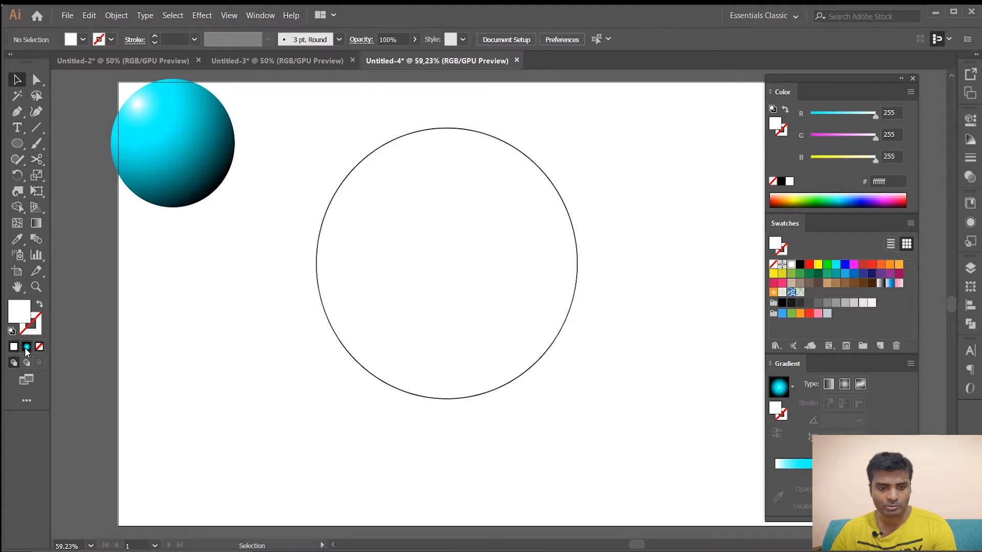
pyautogui.click(27, 348)
pyautogui.click(316, 261)
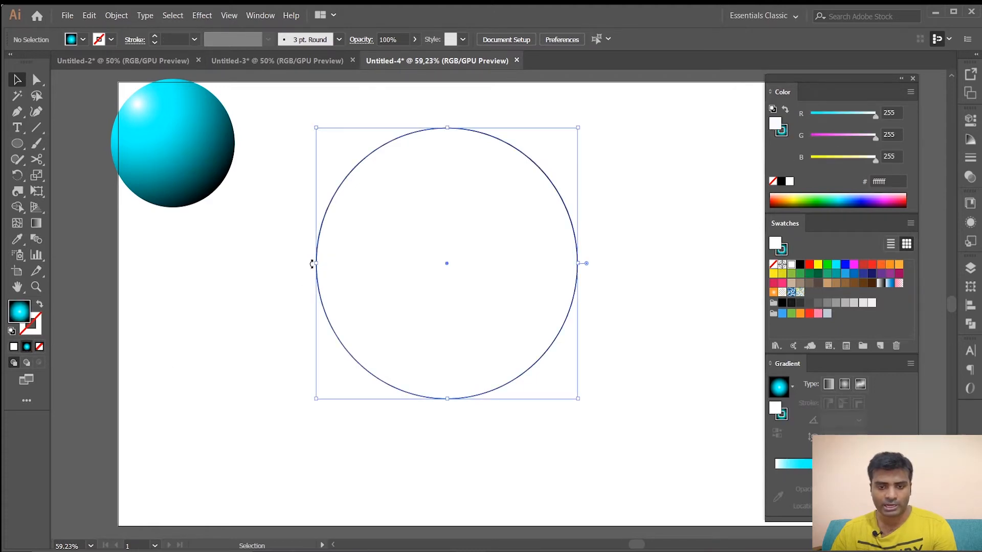
# Step: Clear the large circle's stroke and fill it with the white, cyan and black radial gradient
pyautogui.click(33, 332)
pyautogui.click(38, 349)
pyautogui.click(17, 309)
pyautogui.click(26, 347)
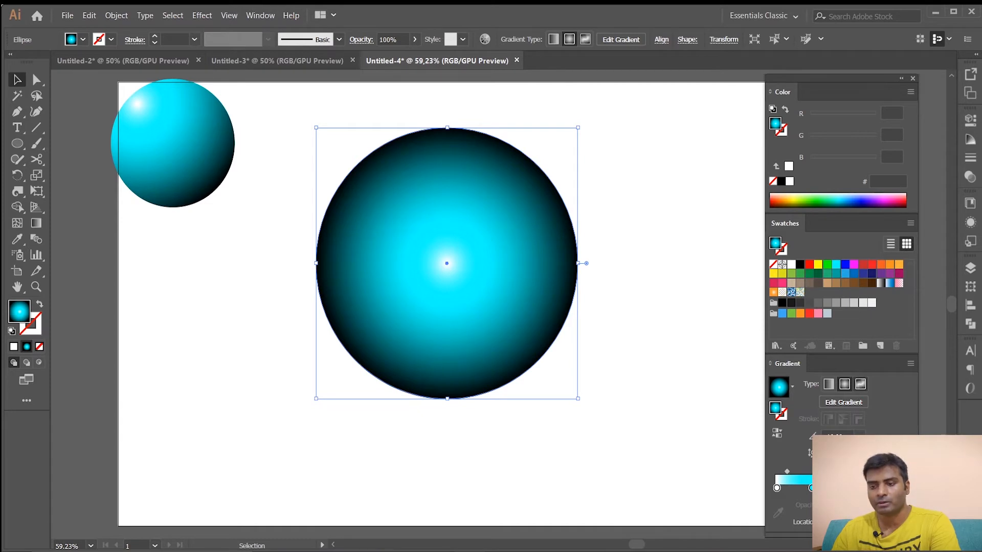
# Step: Apply a freeform points gradient to the large circle with #3fbfac stops near its top, left, bottom and right edges
pyautogui.click(861, 384)
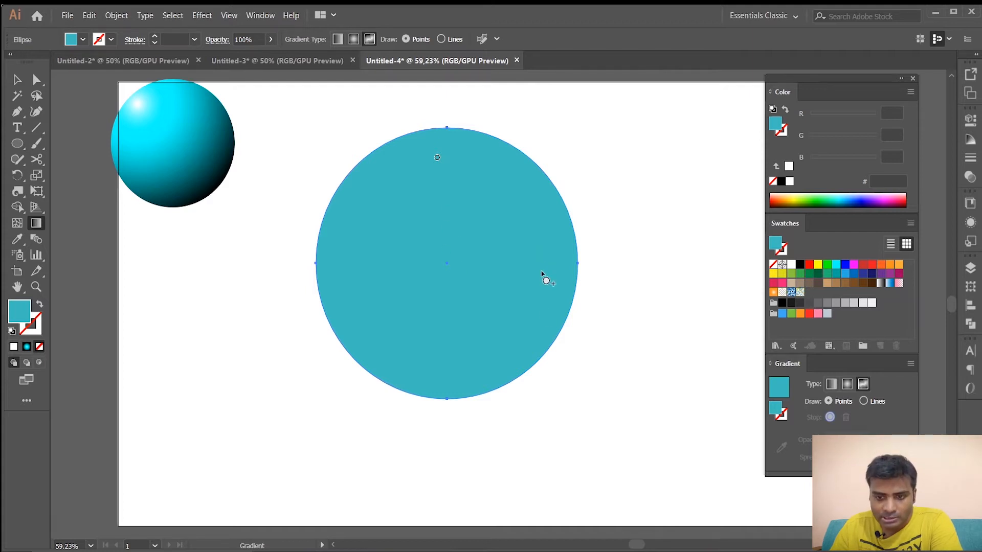
pyautogui.click(437, 159)
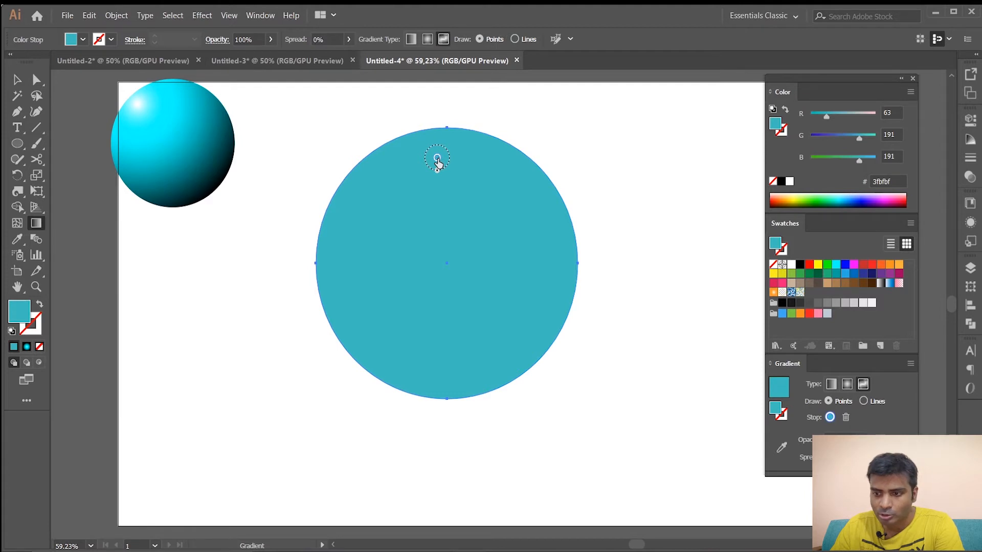
pyautogui.moveTo(859, 162)
pyautogui.mouseDown()
pyautogui.moveTo(824, 162)
pyautogui.moveTo(864, 162)
pyautogui.moveTo(836, 159)
pyautogui.moveTo(855, 161)
pyautogui.mouseUp()
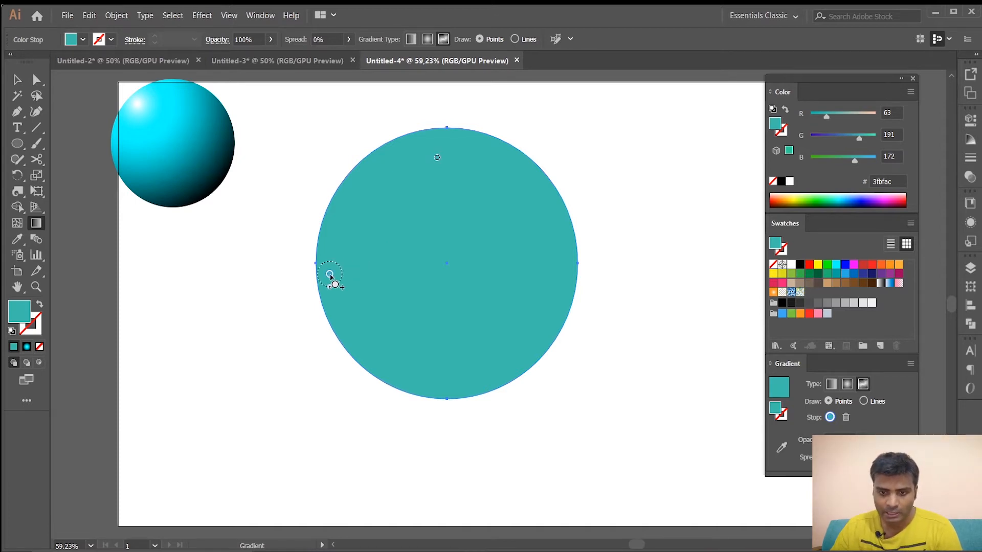
pyautogui.click(422, 366)
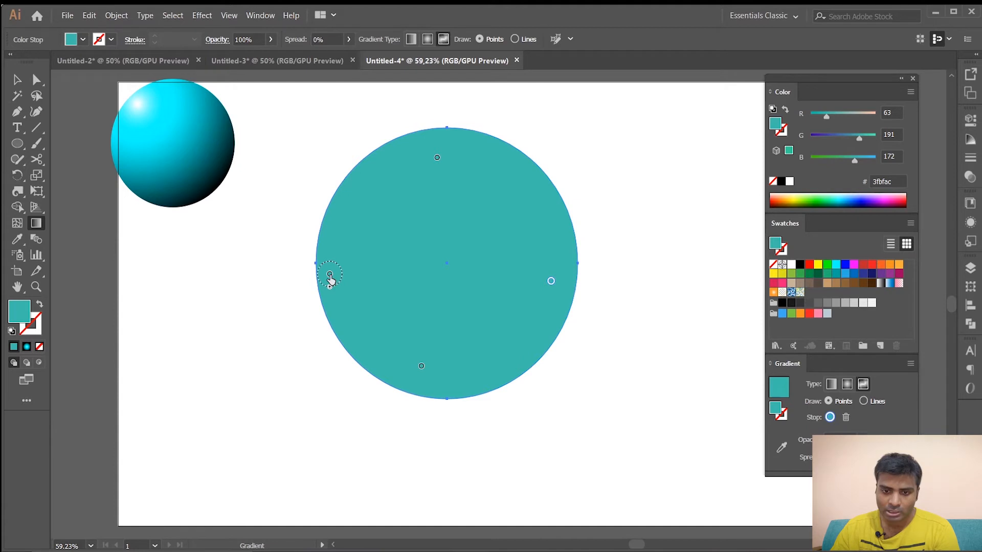
# Step: Colour the circle's left stop red (#ff0000), and move the bottom stop closer to the lower edge and make it magenta
pyautogui.click(329, 278)
pyautogui.click(809, 265)
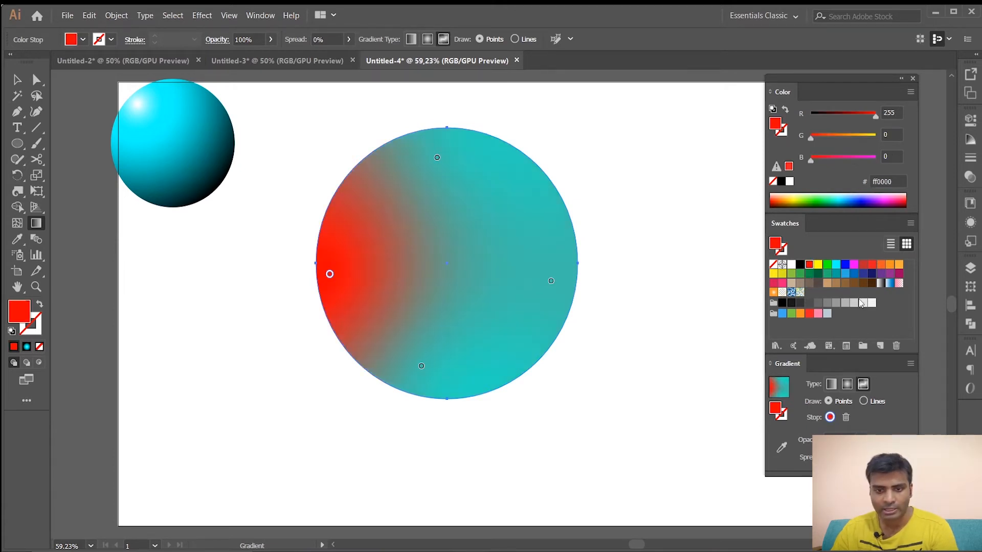
pyautogui.moveTo(421, 367); pyautogui.dragTo(451, 384)
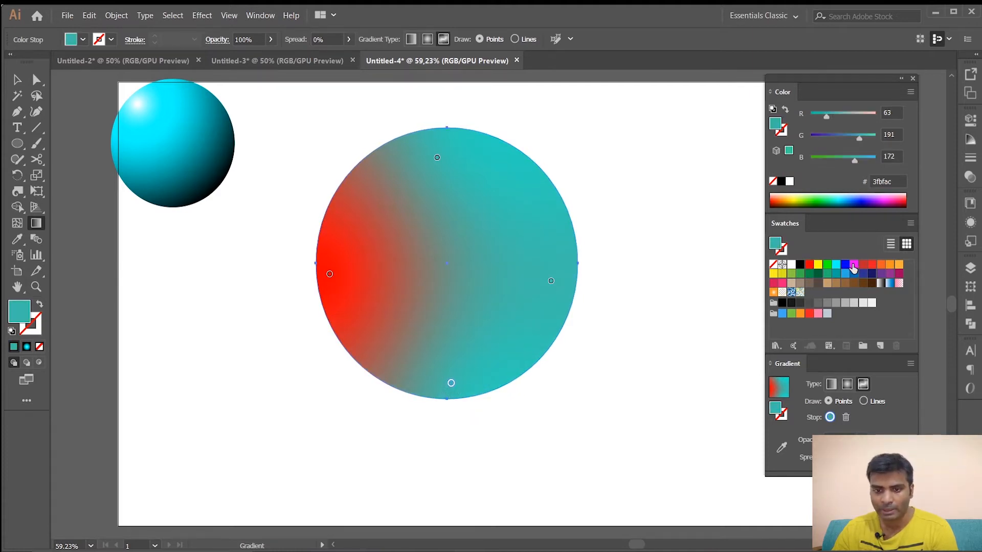
pyautogui.click(853, 265)
# Step: Move the circle's right stop slightly upward, try purple #662d91 on it, and settle on brown #603813
pyautogui.moveTo(551, 284); pyautogui.dragTo(553, 270)
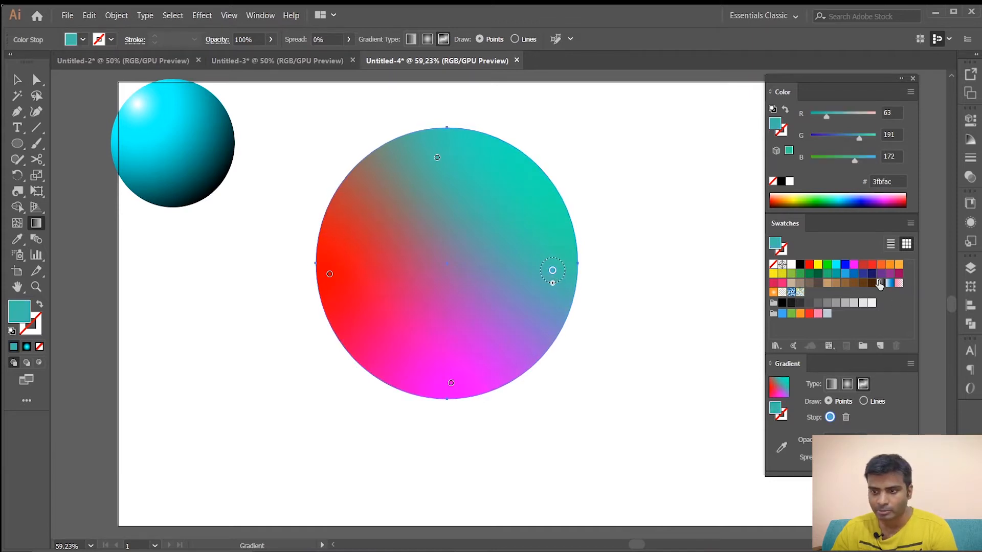
pyautogui.click(880, 274)
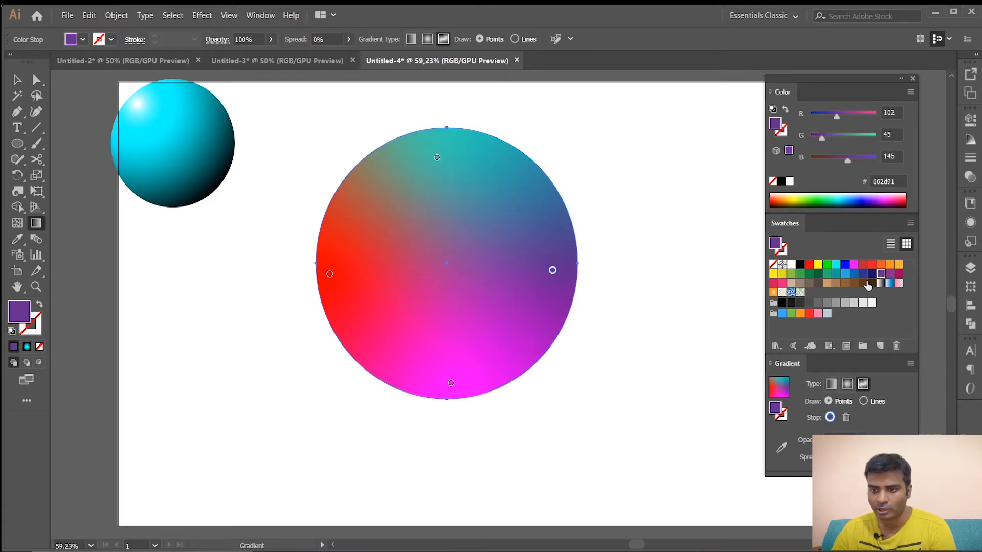
pyautogui.click(863, 283)
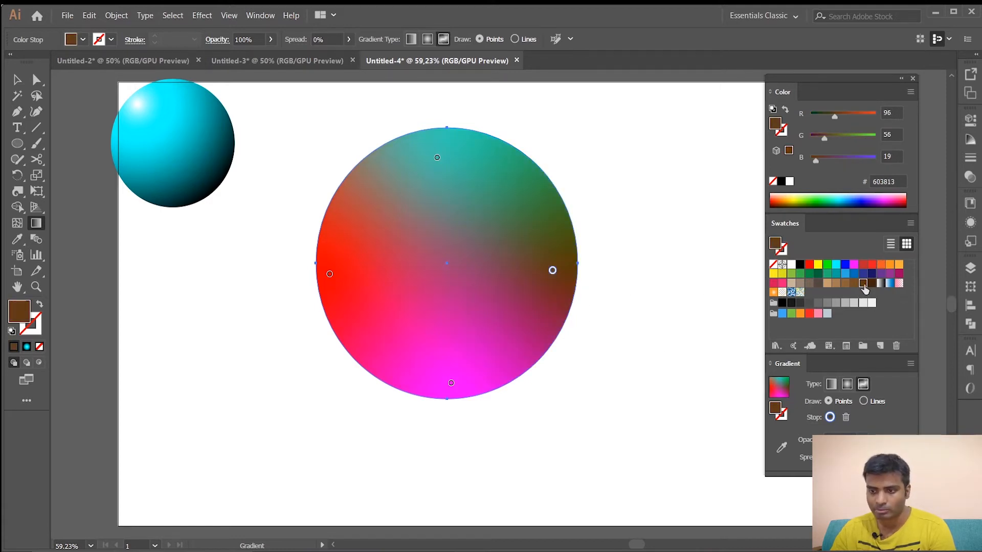
# Step: Nudge the teal top stop and enlarge its spread, and set the red left stop's spread to 44%
pyautogui.click(439, 161)
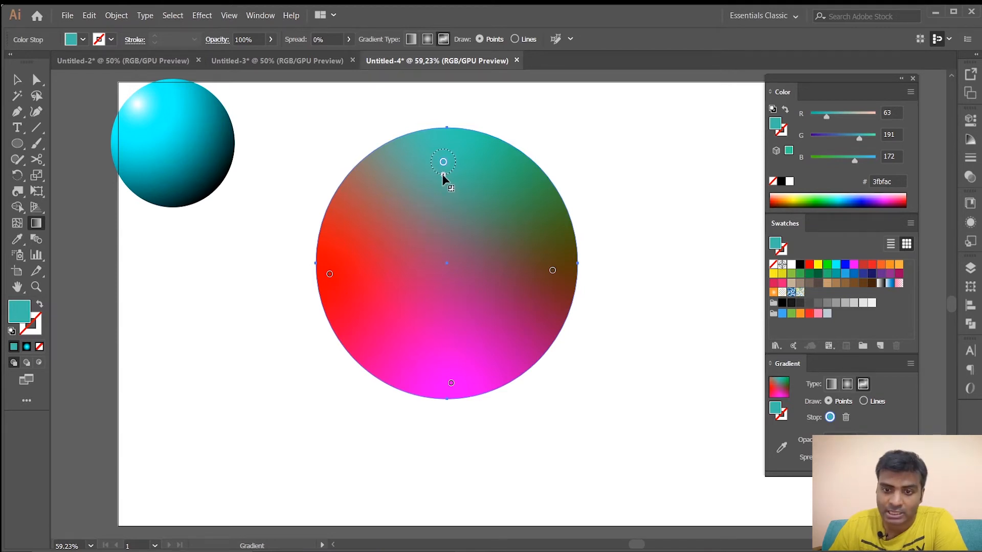
pyautogui.moveTo(442, 174); pyautogui.dragTo(454, 229)
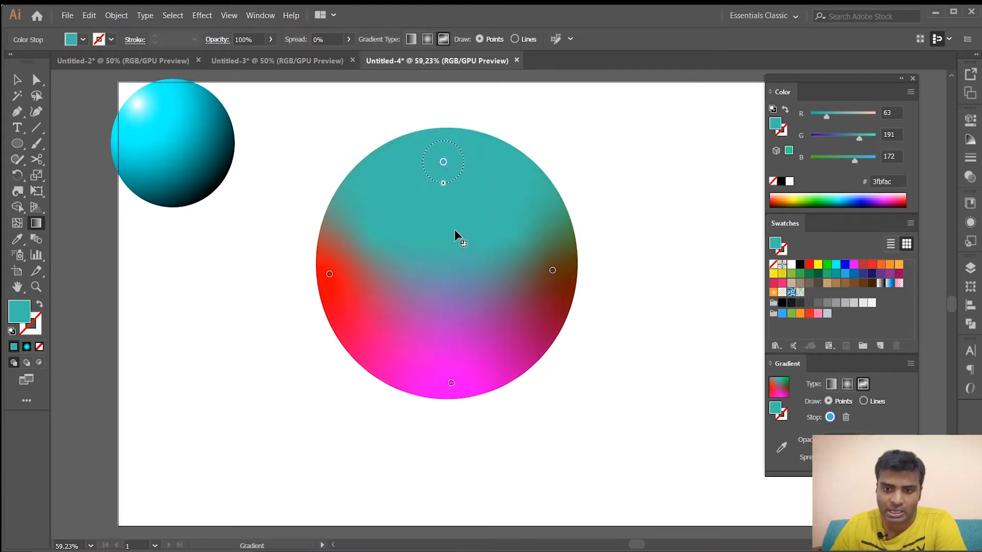
pyautogui.click(330, 277)
pyautogui.moveTo(329, 287); pyautogui.dragTo(330, 297)
pyautogui.moveTo(345, 300); pyautogui.dragTo(354, 306)
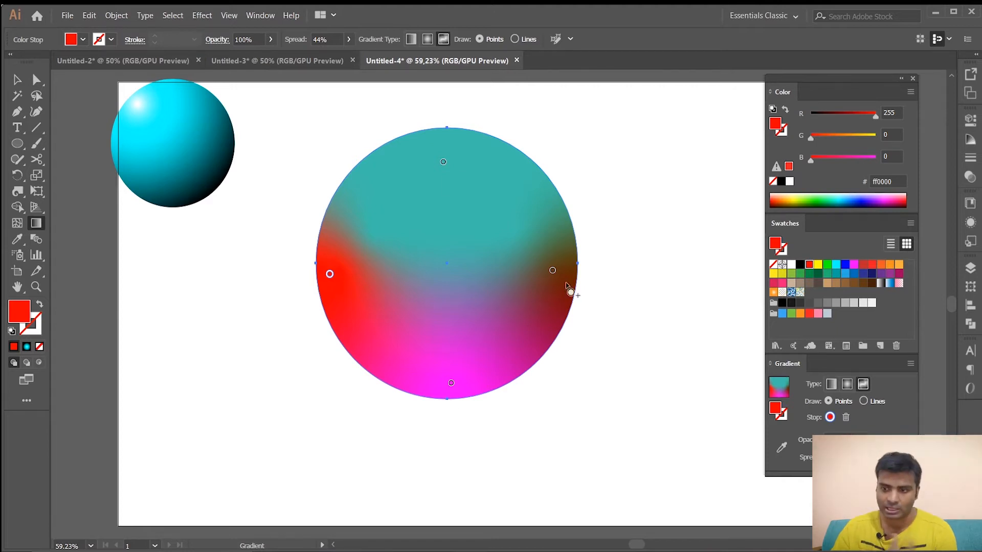
# Step: Switch the freeform gradient to lines and draw a curved line of three white stops inside the circle
pyautogui.click(864, 402)
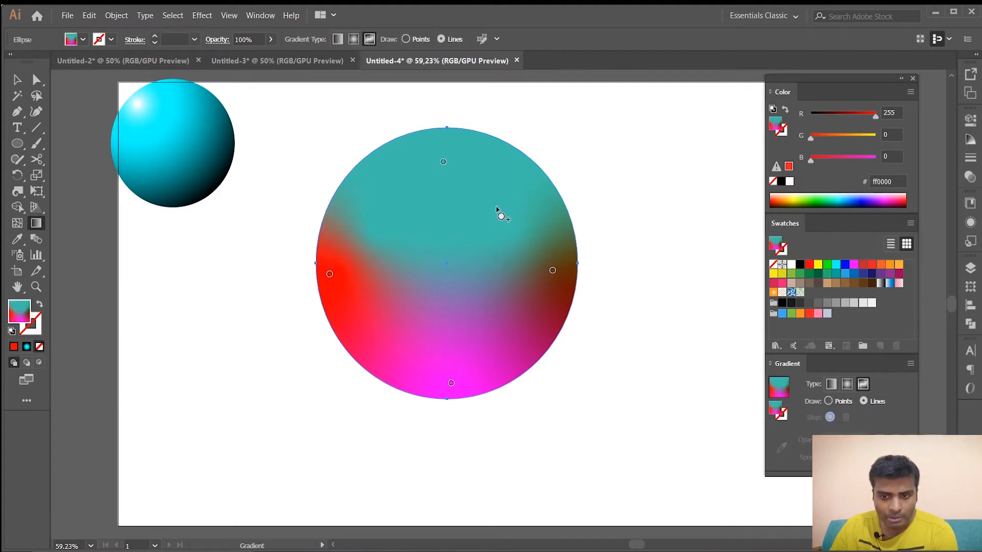
pyautogui.click(499, 209)
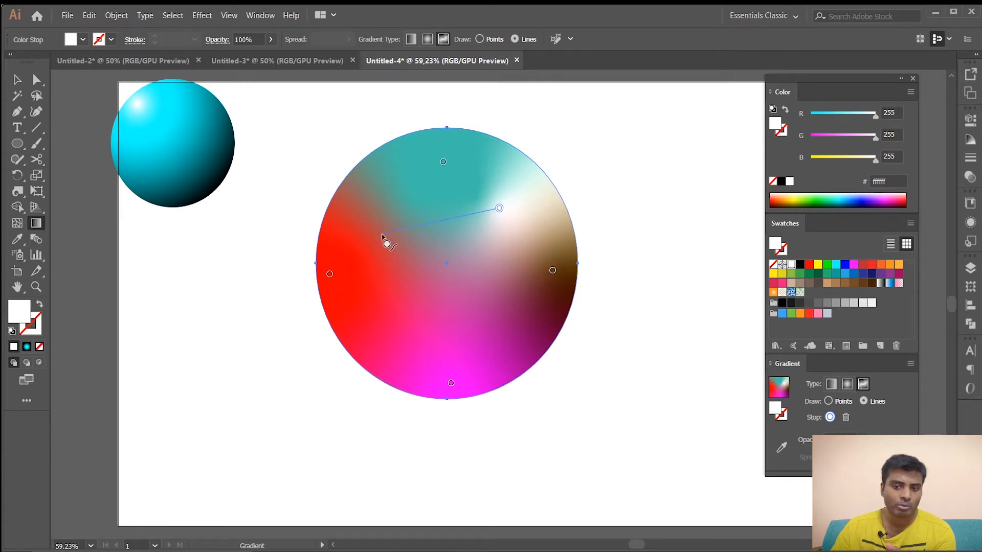
pyautogui.click(382, 234)
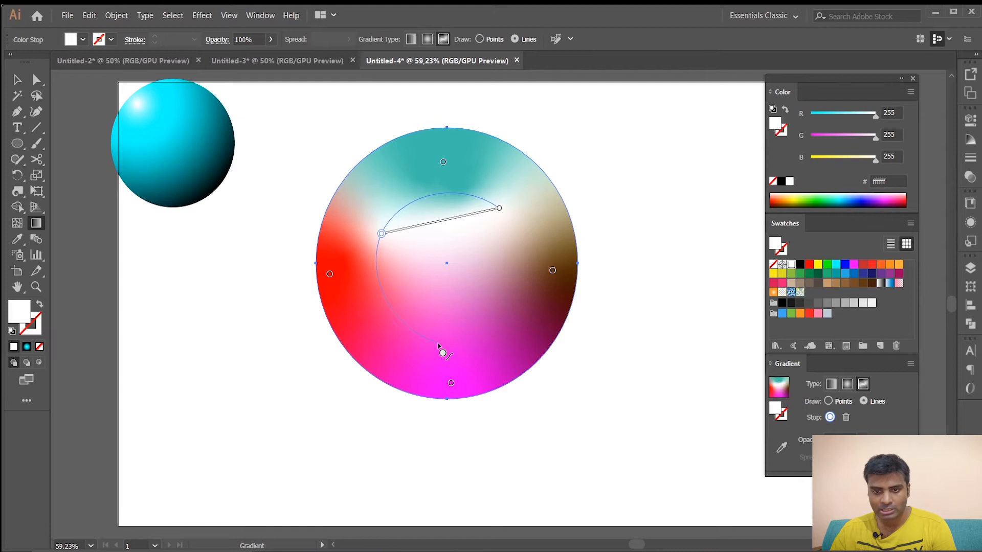
pyautogui.click(419, 337)
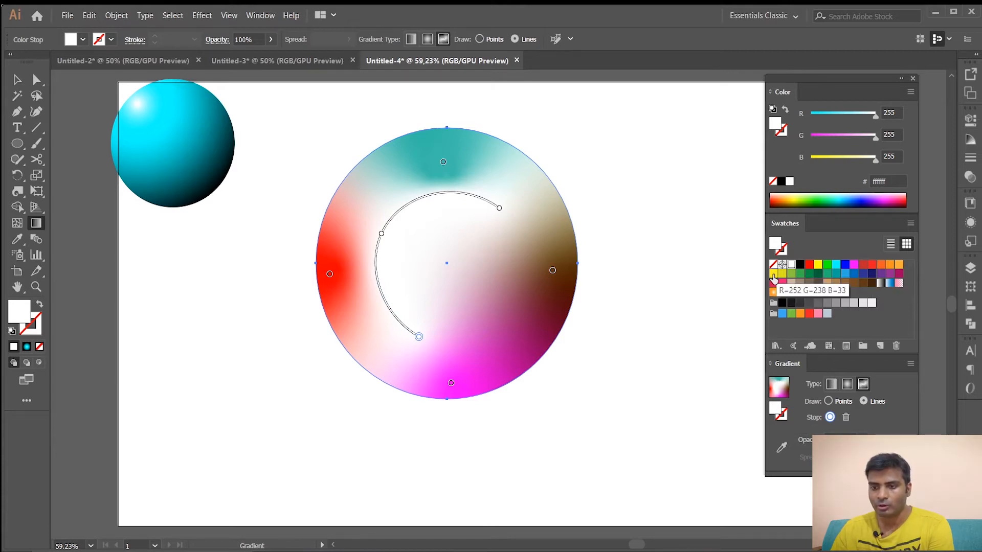
# Step: Colour the line's last stop yellow (#fcee21) and extend the curve with four more yellow stops around the white area
pyautogui.click(773, 278)
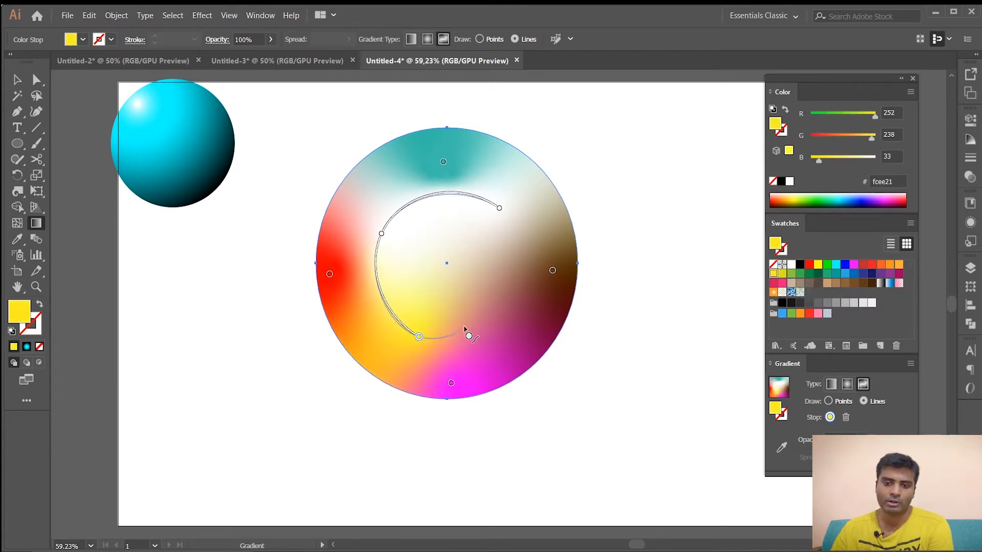
pyautogui.click(497, 258)
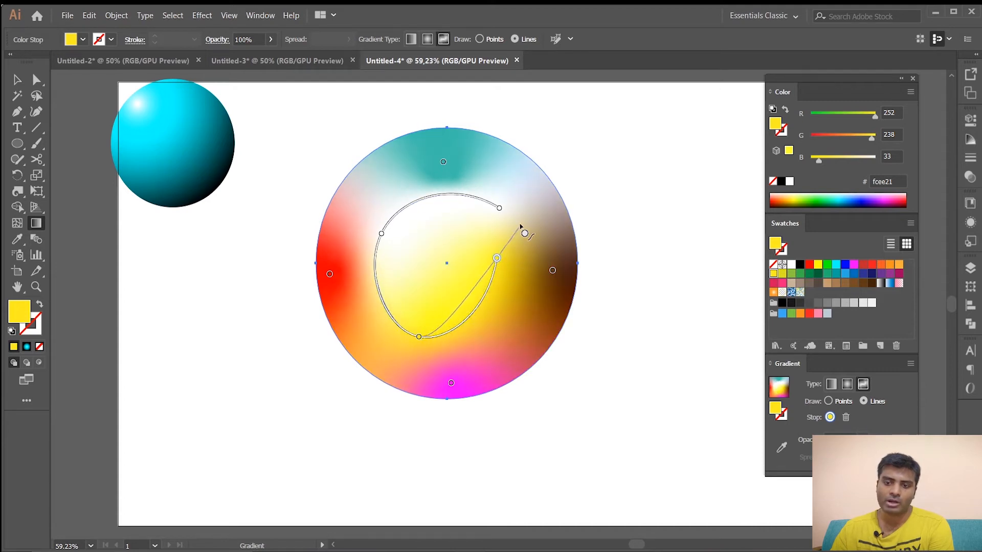
pyautogui.click(524, 185)
pyautogui.click(396, 167)
pyautogui.click(360, 206)
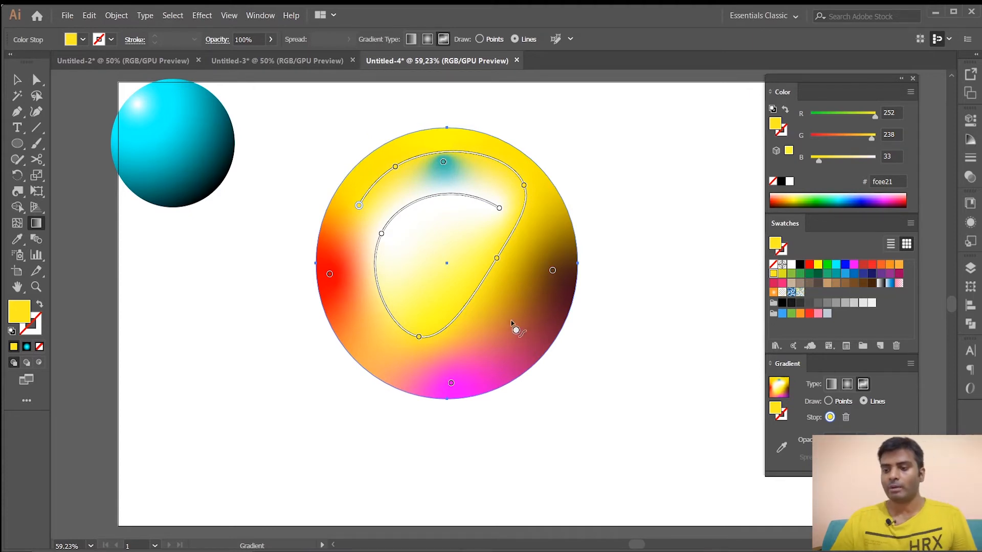
# Step: Try 80% opacity on the yellow stop at the end of the line, and settle on 40%
pyautogui.click(862, 440)
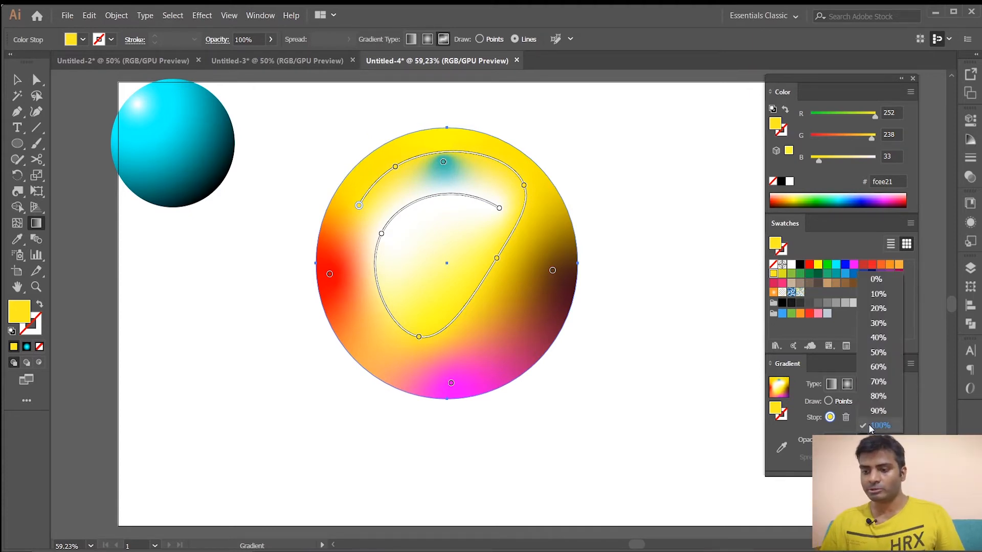
pyautogui.click(877, 399)
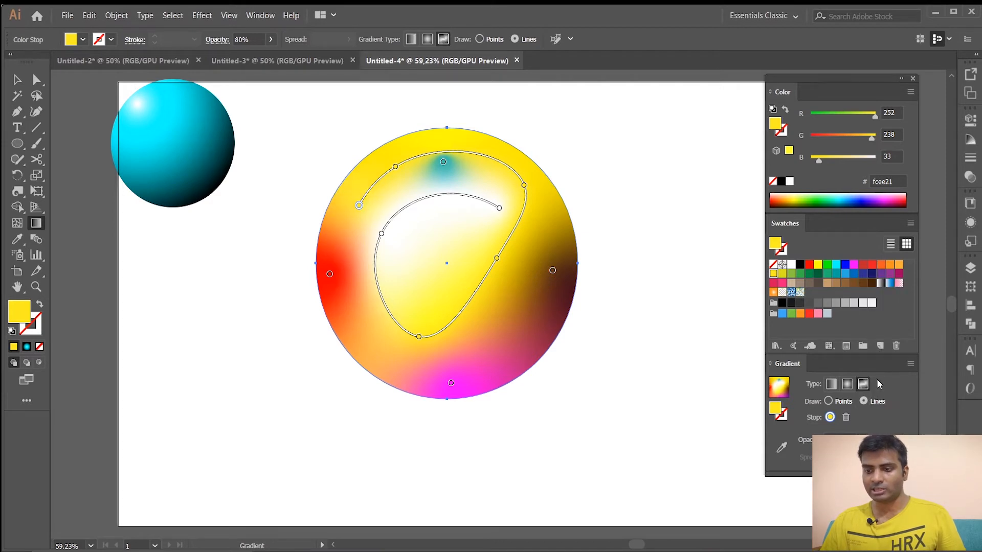
pyautogui.click(861, 439)
pyautogui.click(877, 351)
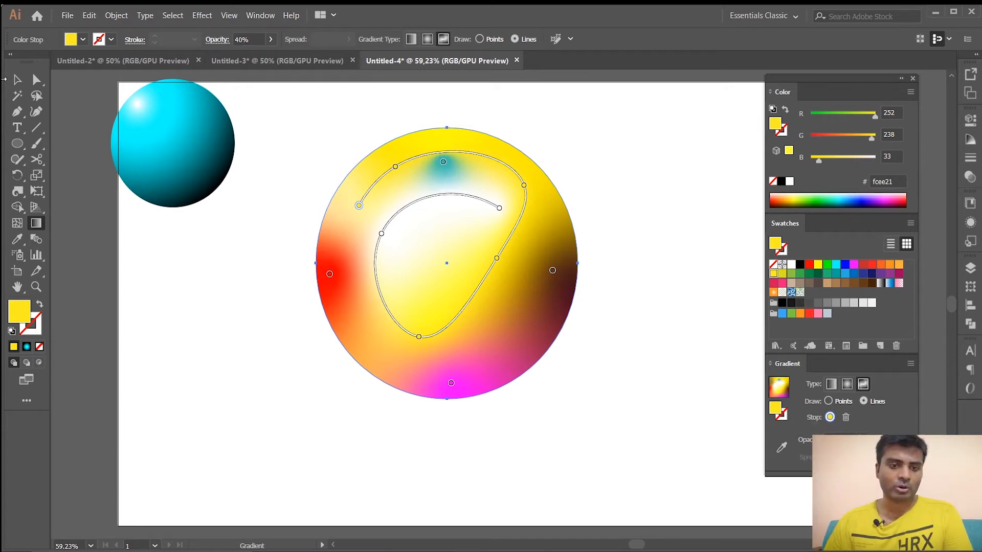
# Step: Delete the freeform gradient circle and the small cyan sphere from the artboard
pyautogui.click(17, 80)
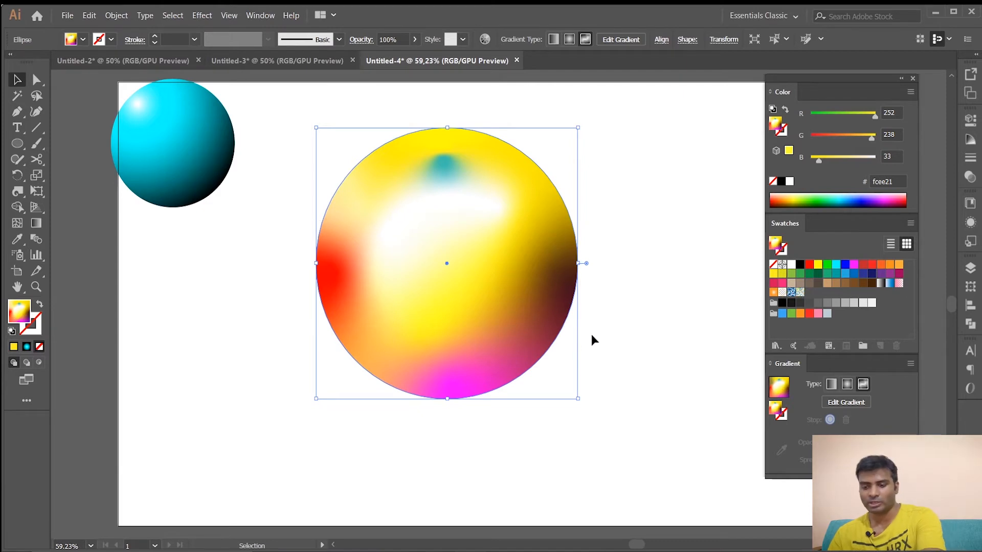
pyautogui.press('Delete')
pyautogui.moveTo(313, 263); pyautogui.dragTo(105, 125)
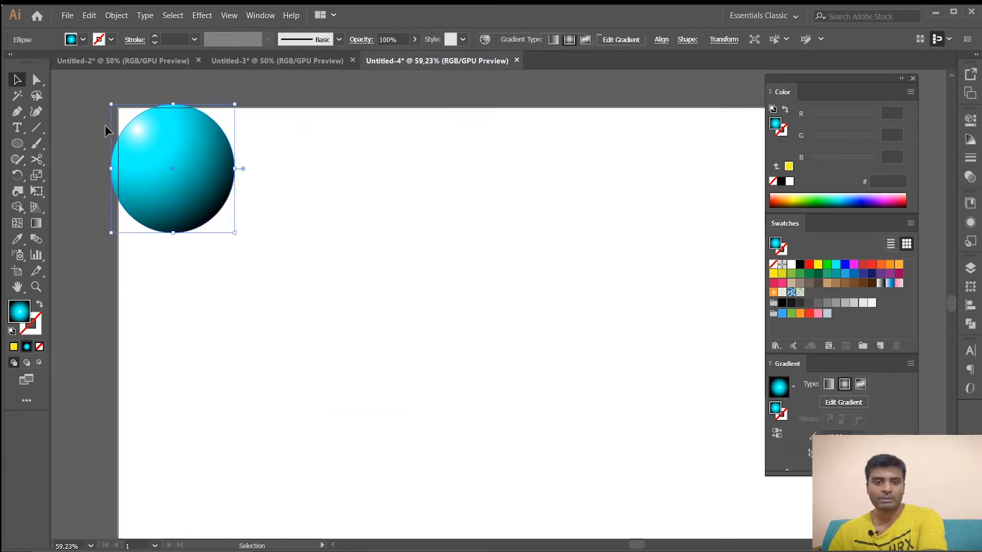
pyautogui.press('Delete')
# Step: Restore the default white fill and black stroke and draw a rectangle about 574 by 269 px on the empty artboard
pyautogui.moveTo(446, 300); pyautogui.dragTo(421, 282)
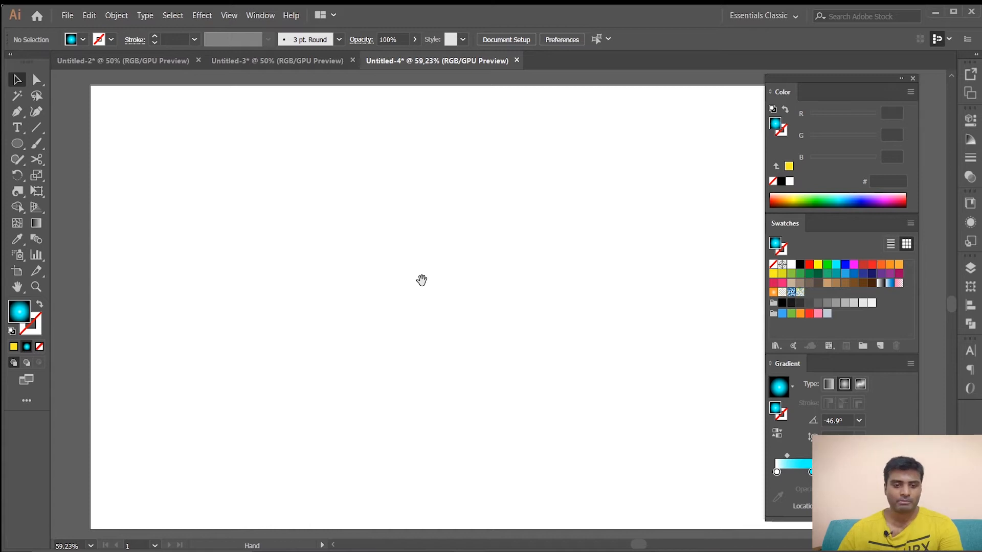
pyautogui.click(11, 331)
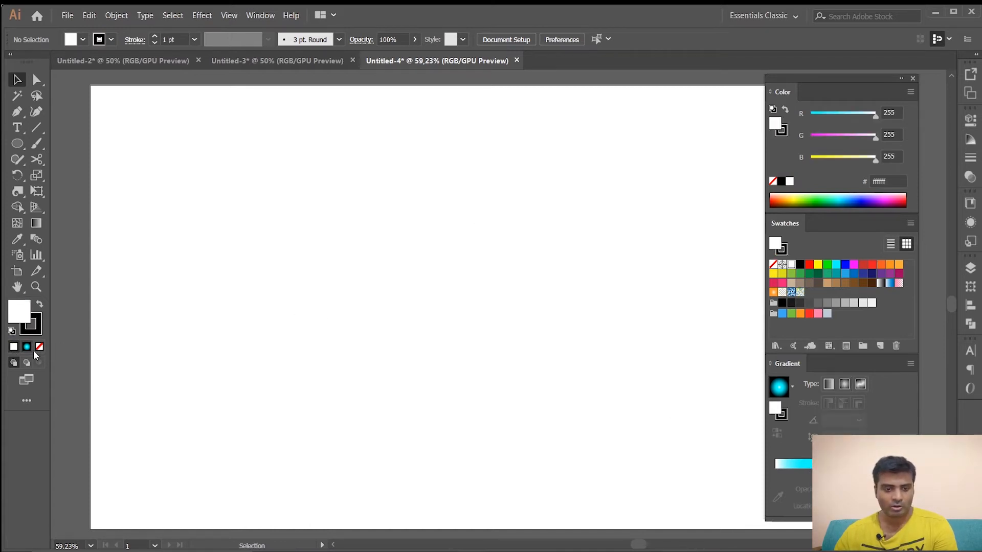
pyautogui.click(34, 330)
pyautogui.click(17, 313)
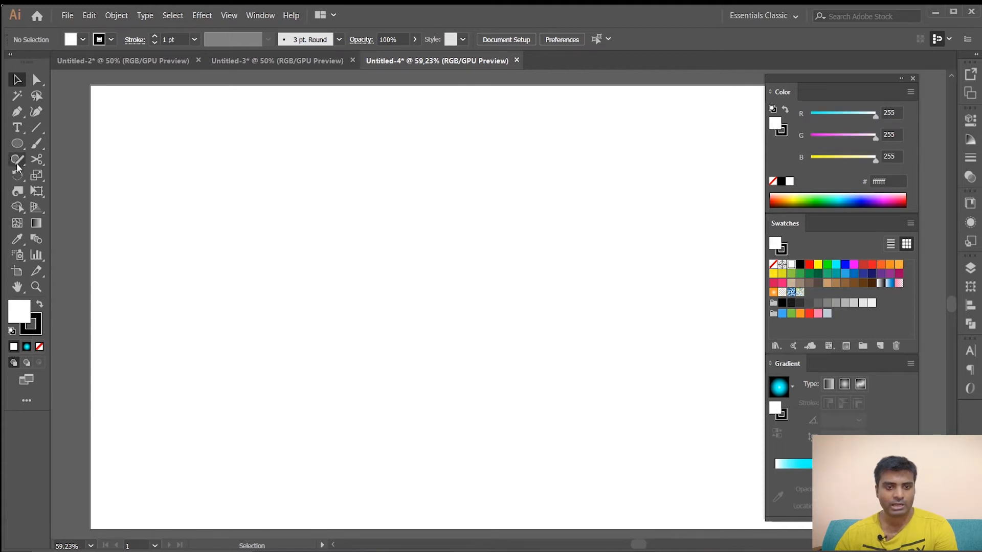
pyautogui.press('m')
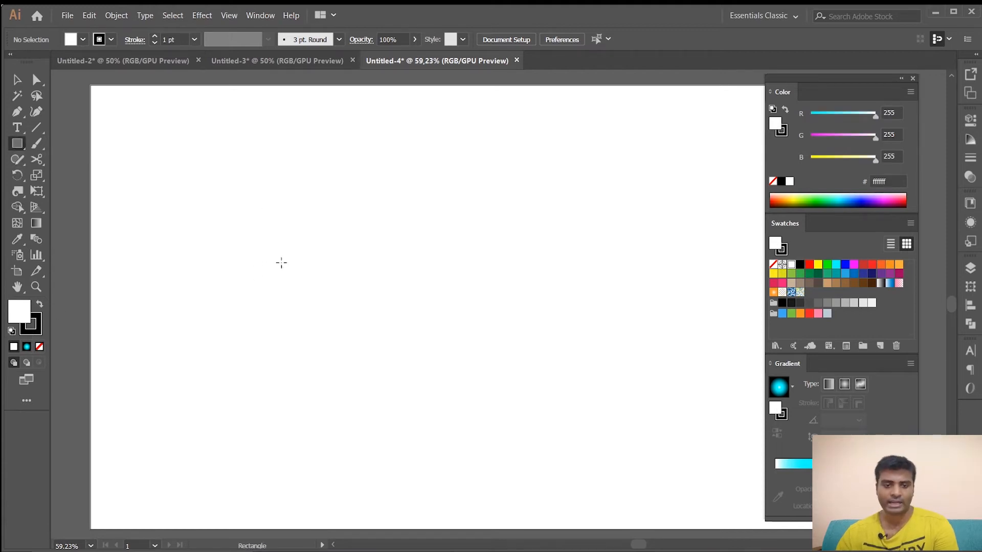
pyautogui.moveTo(200, 178)
pyautogui.mouseDown()
pyautogui.moveTo(395, 264)
pyautogui.moveTo(450, 319)
pyautogui.moveTo(542, 333)
pyautogui.moveTo(505, 333)
pyautogui.moveTo(541, 344)
pyautogui.mouseUp()
pyautogui.press('v')
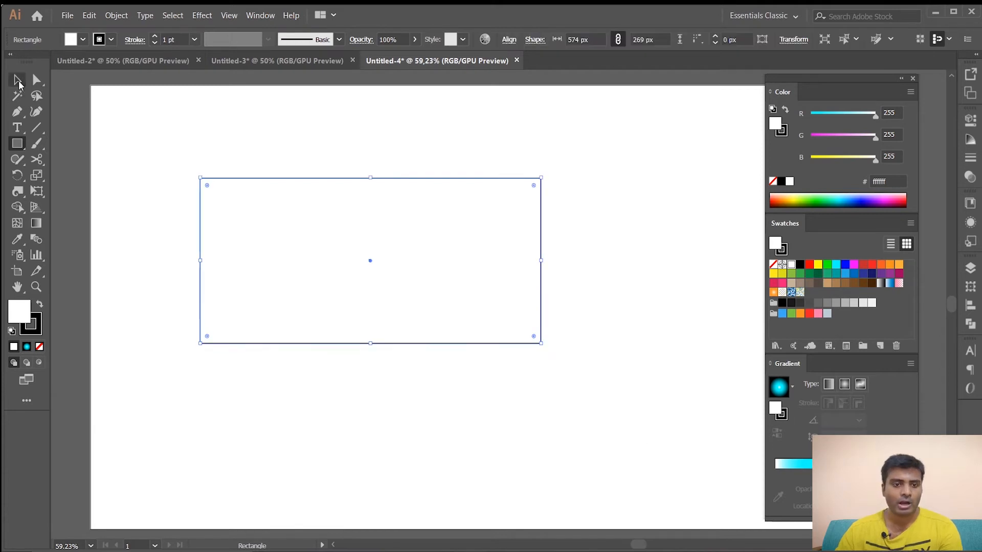
pyautogui.click(170, 233)
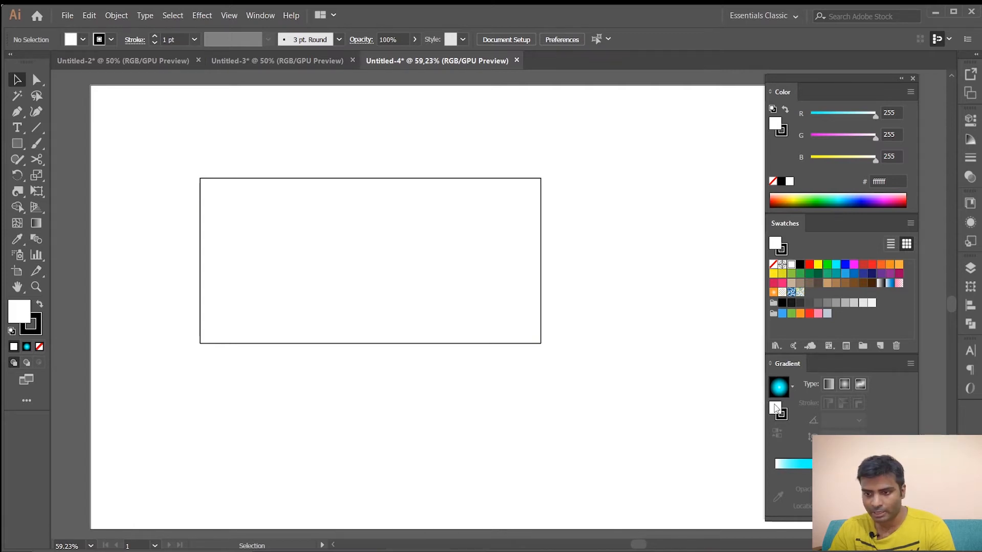
# Step: Fill the rectangle with the white, cyan and black gradient and set its type to linear
pyautogui.click(26, 346)
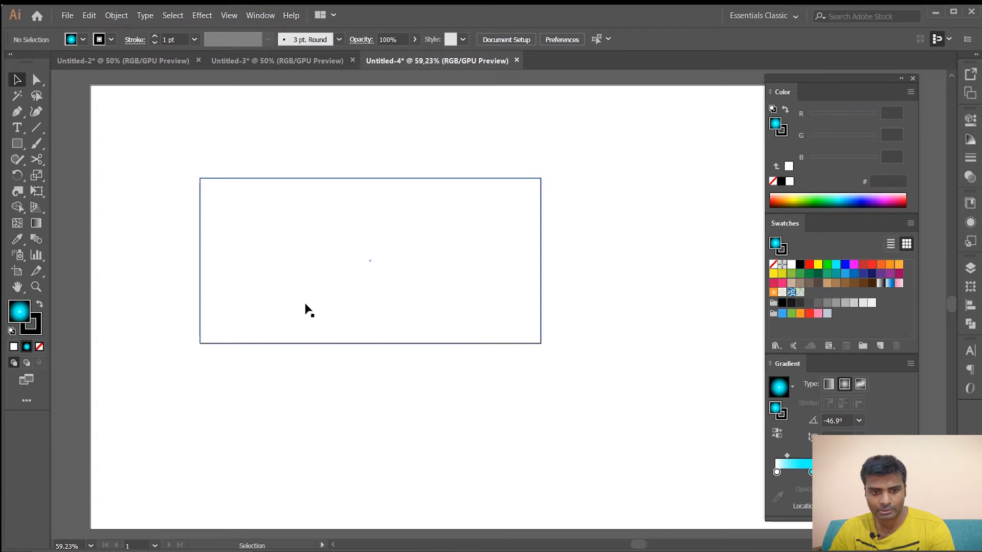
pyautogui.click(200, 279)
pyautogui.click(27, 347)
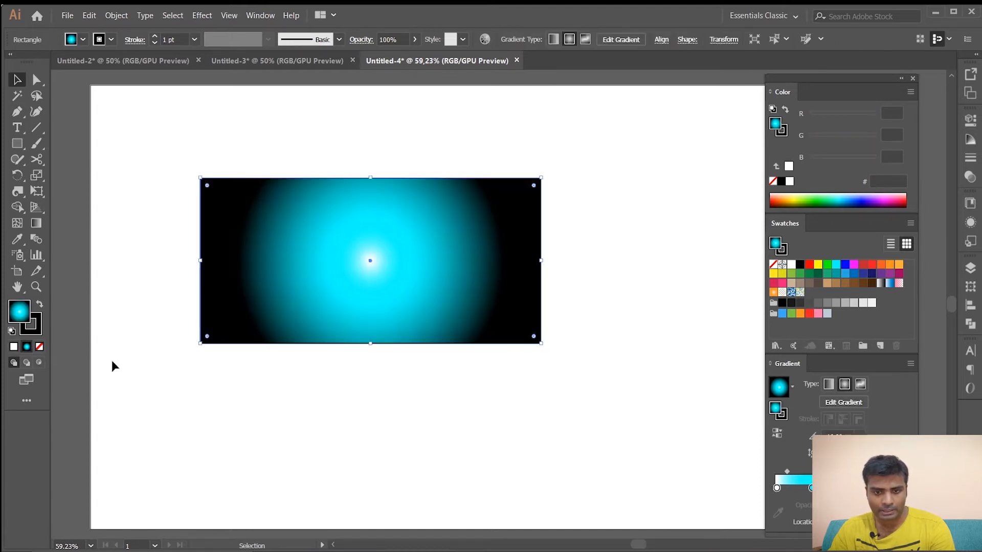
pyautogui.click(831, 386)
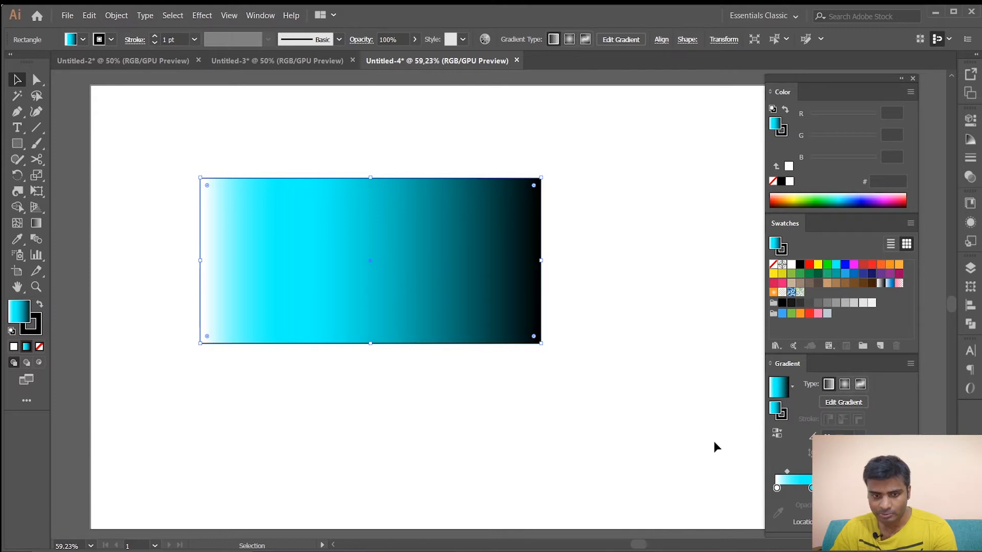
# Step: Remove the rectangle's stroke and add a dark brown (#42210b) swatch as a gradient stop between the white and cyan stops
pyautogui.click(32, 332)
pyautogui.click(41, 346)
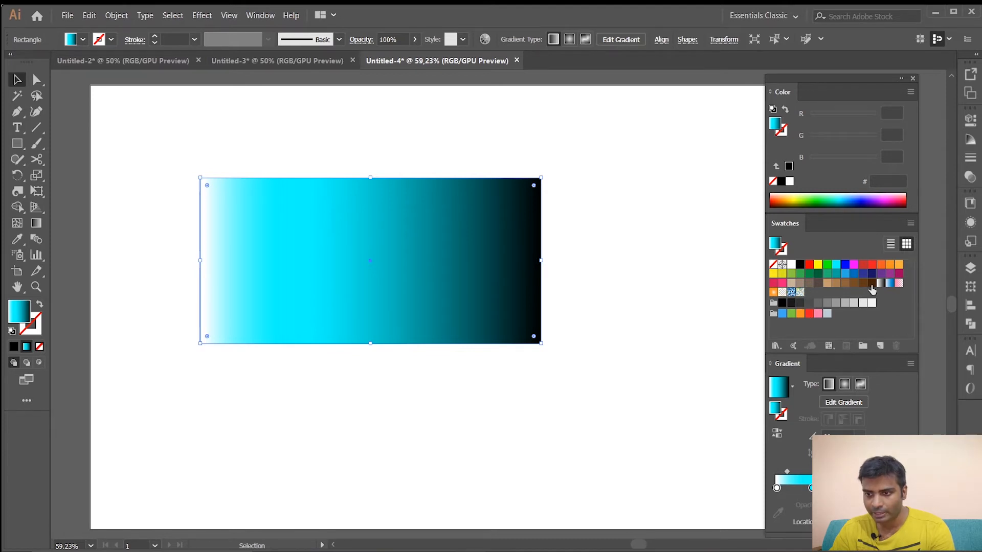
pyautogui.moveTo(873, 286); pyautogui.dragTo(797, 487)
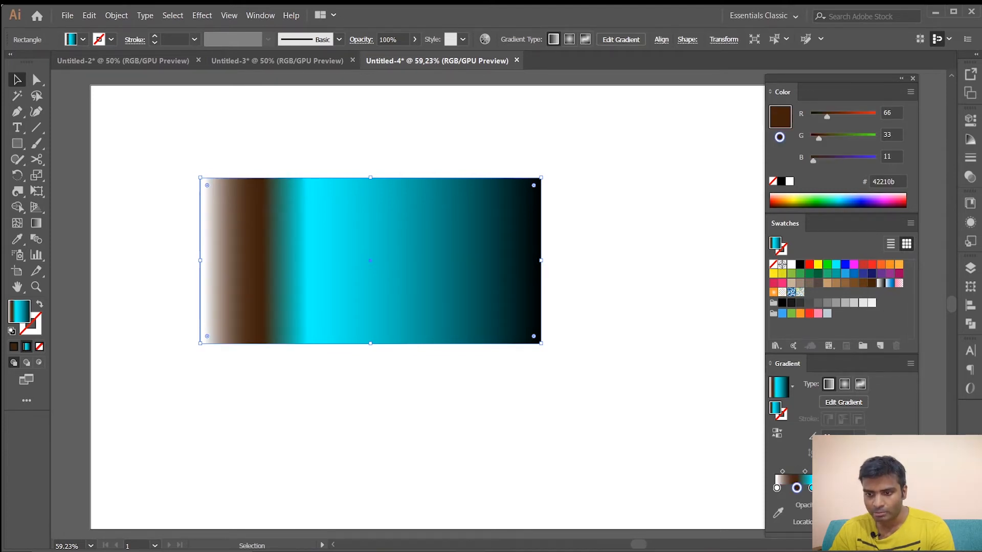
# Step: Reduce the rectangle's gradient to dark brown stops at both ends by removing the white, cyan and black stops
pyautogui.click(778, 488)
pyautogui.moveTo(778, 509); pyautogui.dragTo(814, 516)
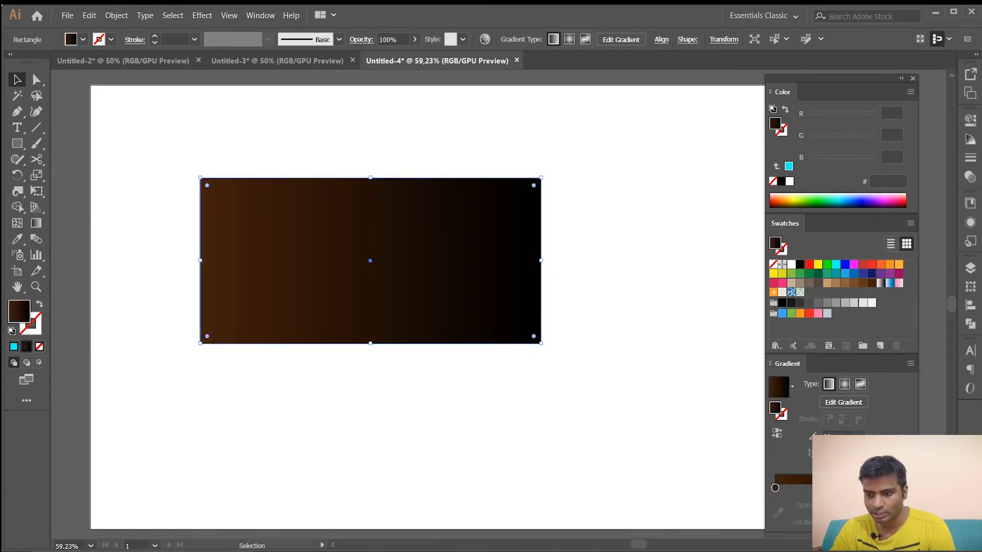
pyautogui.moveTo(777, 489); pyautogui.dragTo(803, 525)
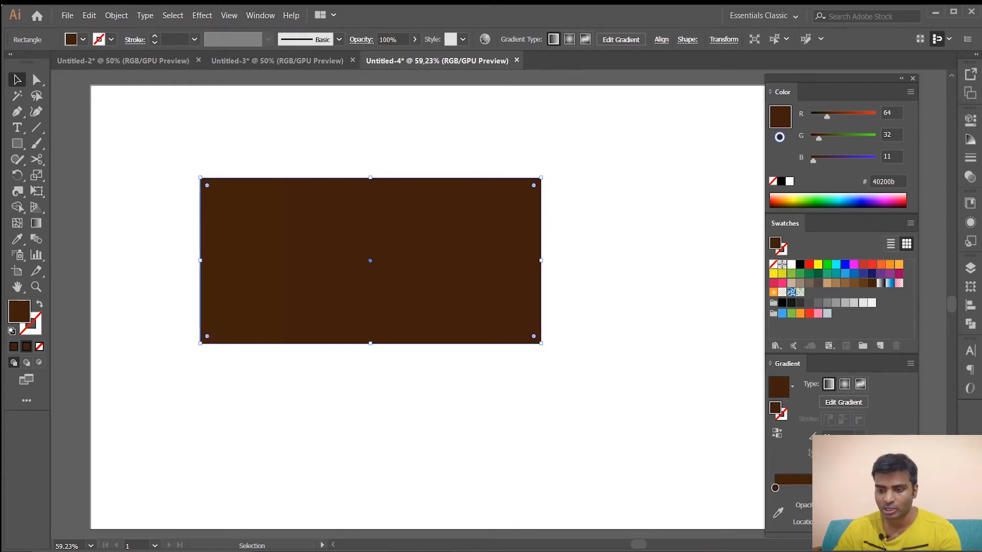
pyautogui.click(779, 488)
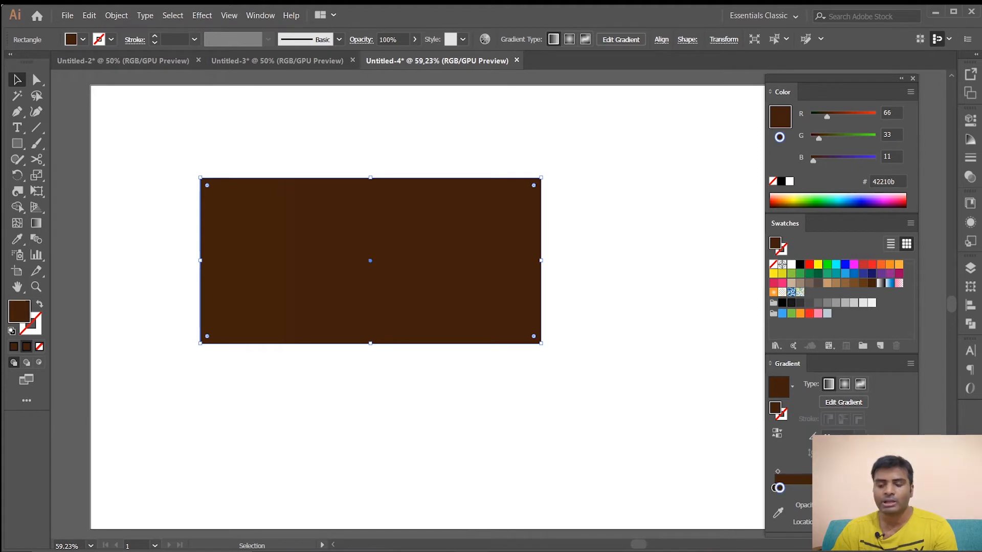
pyautogui.moveTo(780, 489); pyautogui.dragTo(778, 506)
pyautogui.click(776, 490)
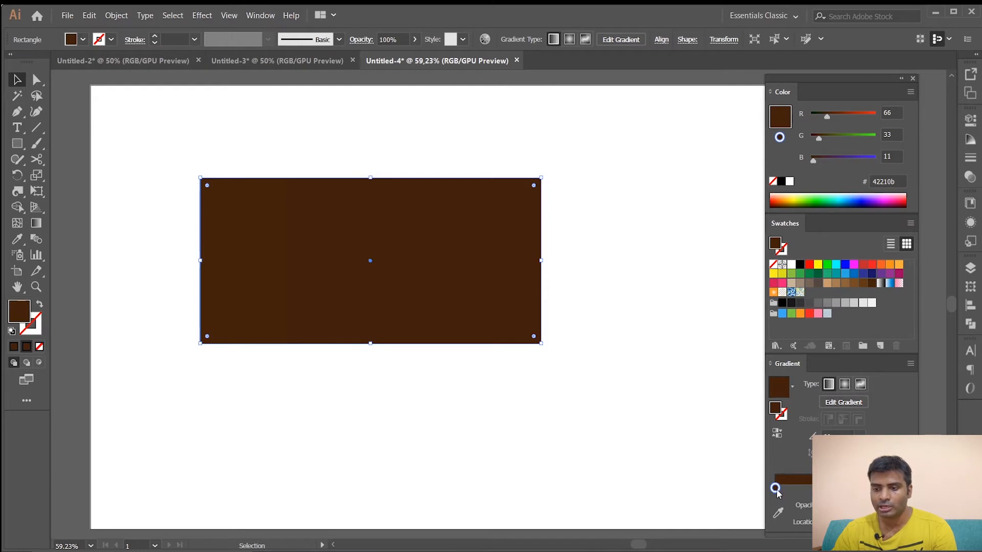
# Step: Using HSB values, set the left stop to orange at about 94% saturation and 92% brightness, and the right stop's saturation to about 91%
pyautogui.click(911, 92)
pyautogui.click(852, 134)
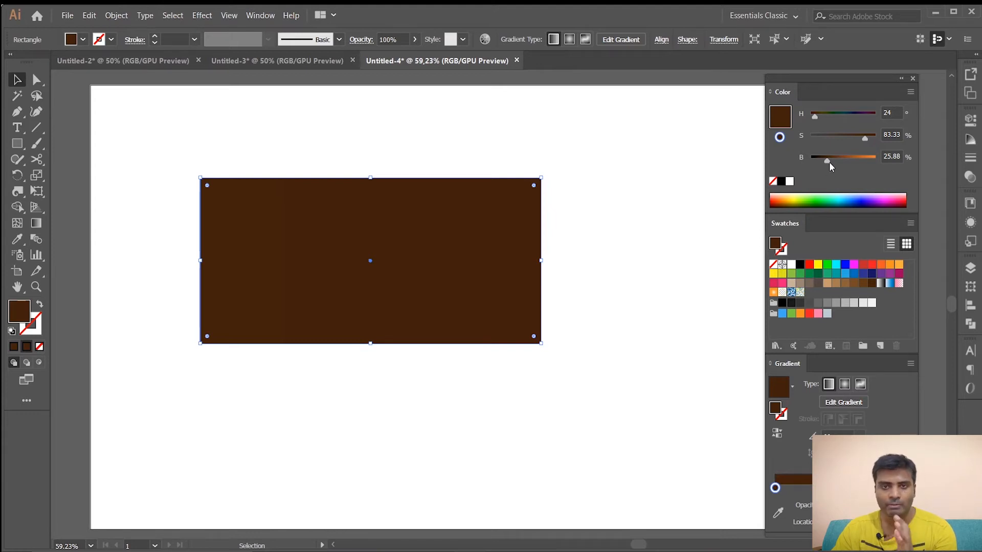
pyautogui.moveTo(826, 160); pyautogui.dragTo(861, 160)
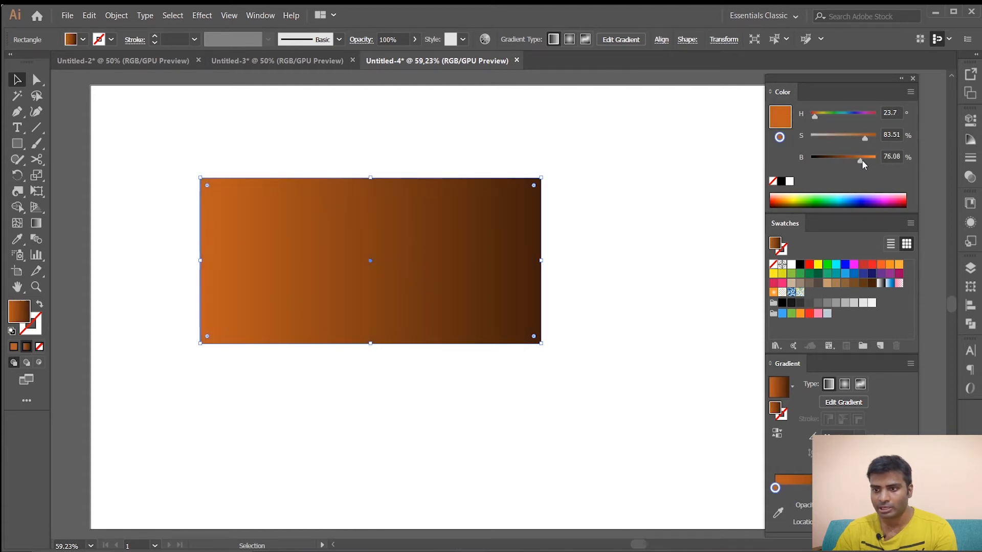
pyautogui.moveTo(866, 142); pyautogui.dragTo(869, 162)
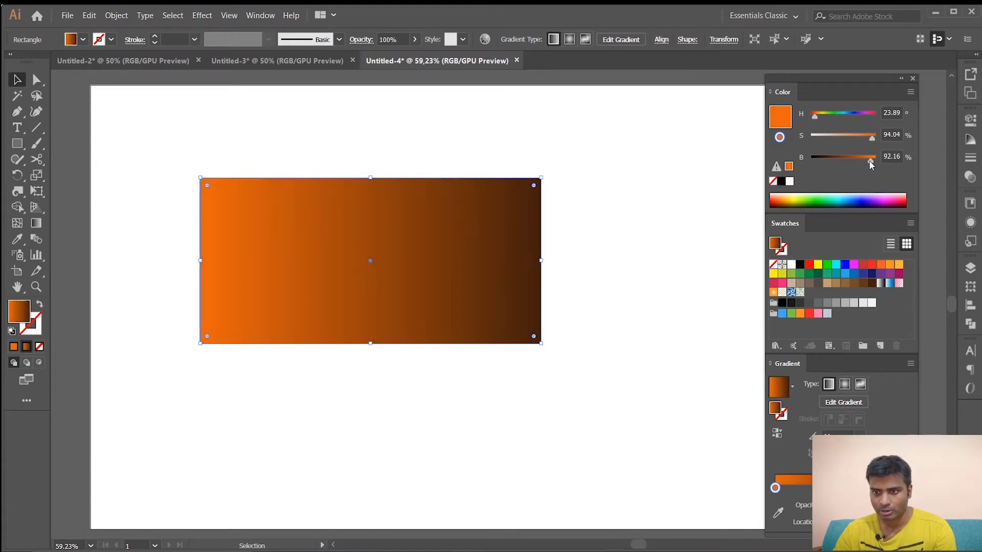
pyautogui.click(895, 488)
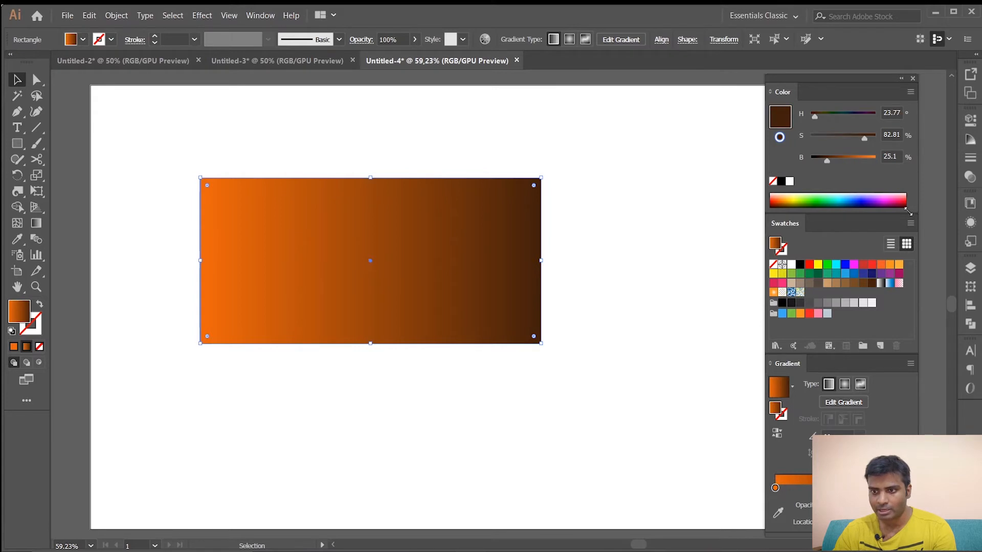
pyautogui.moveTo(863, 138); pyautogui.dragTo(873, 142)
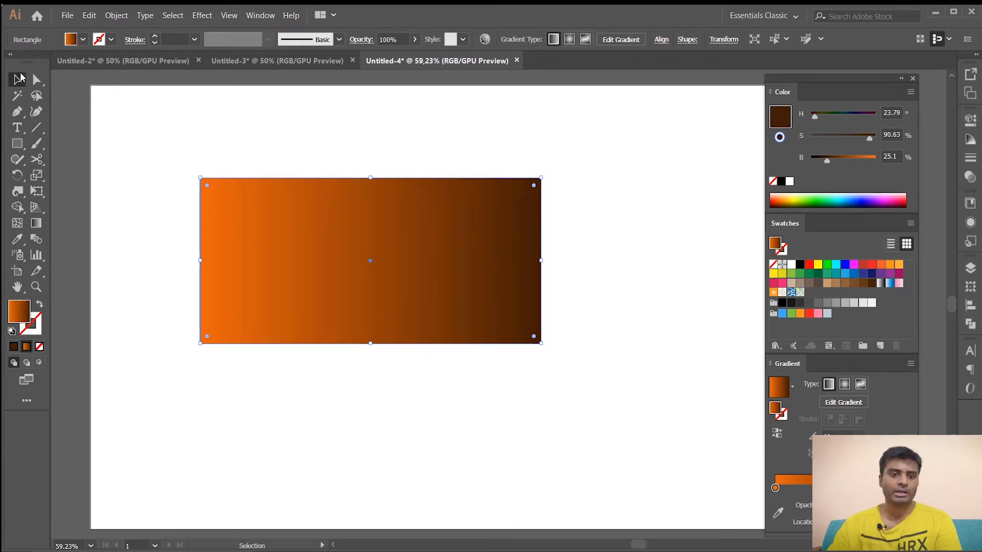
# Step: Move the gradient rectangle down to the lower part of the artboard
pyautogui.click(212, 125)
pyautogui.click(355, 270)
pyautogui.moveTo(355, 270); pyautogui.dragTo(359, 289)
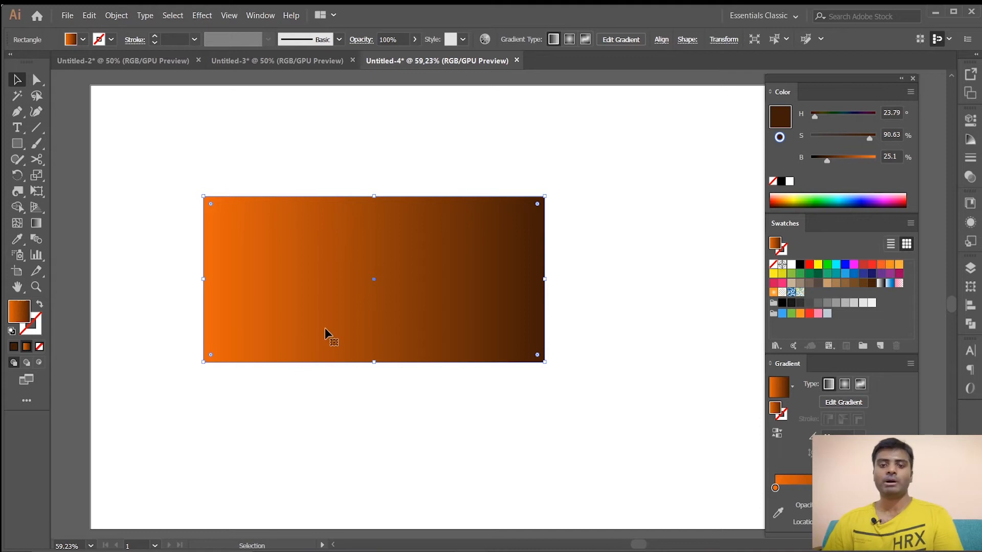
pyautogui.moveTo(326, 331); pyautogui.dragTo(390, 369)
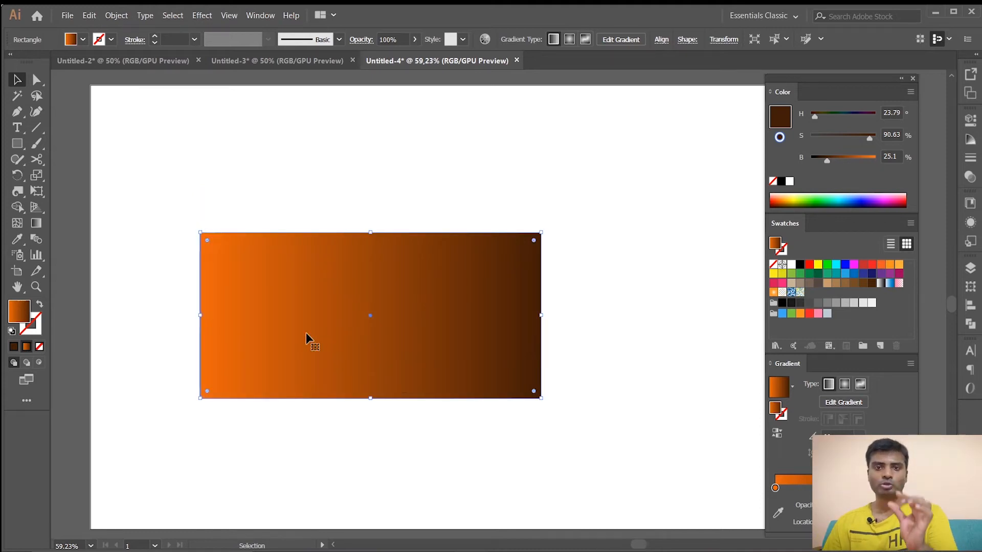
pyautogui.click(153, 199)
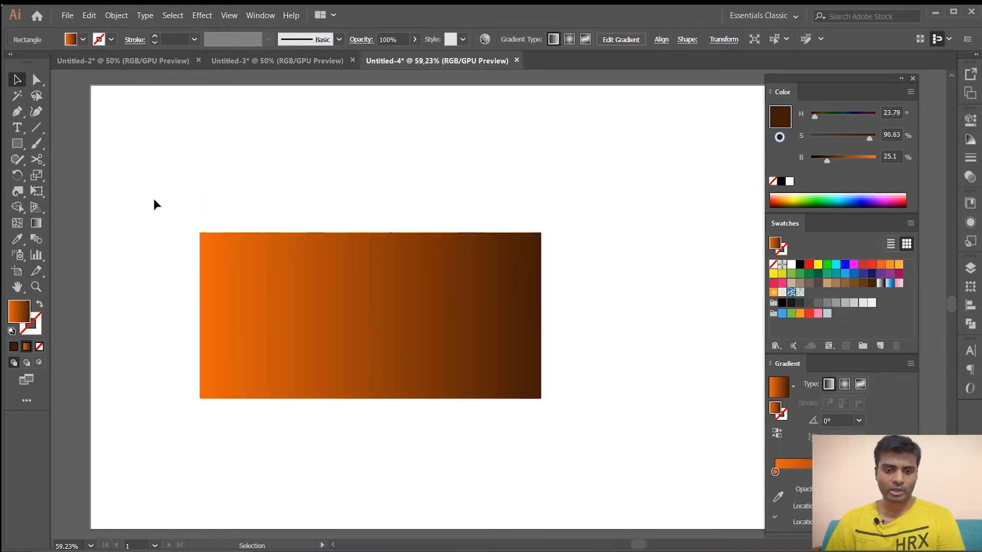
pyautogui.moveTo(316, 338); pyautogui.dragTo(315, 389)
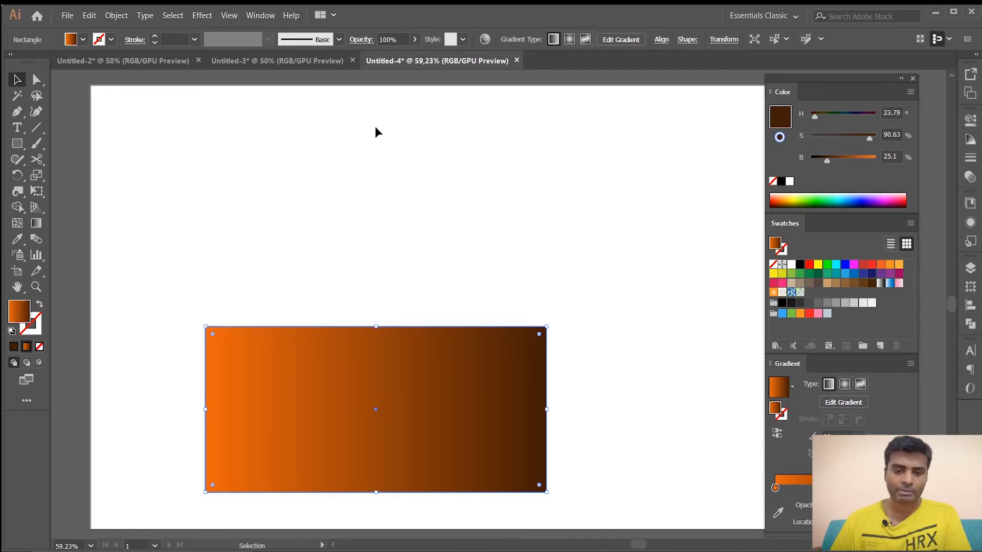
pyautogui.click(248, 146)
pyautogui.click(371, 450)
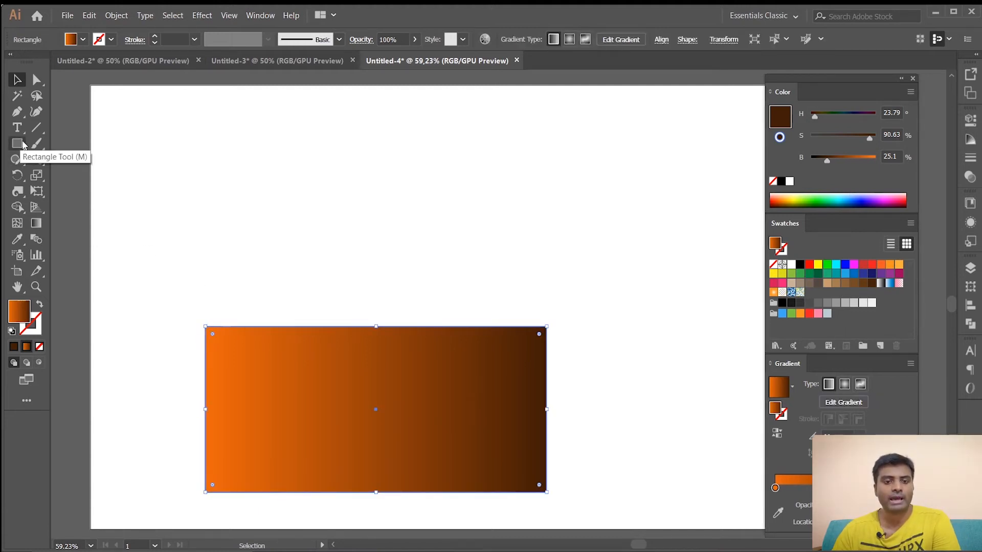
# Step: Restore the default fill and stroke, draw a rectangle about 253 by 156 px above the gradient rectangle, and remove its fill
pyautogui.click(15, 346)
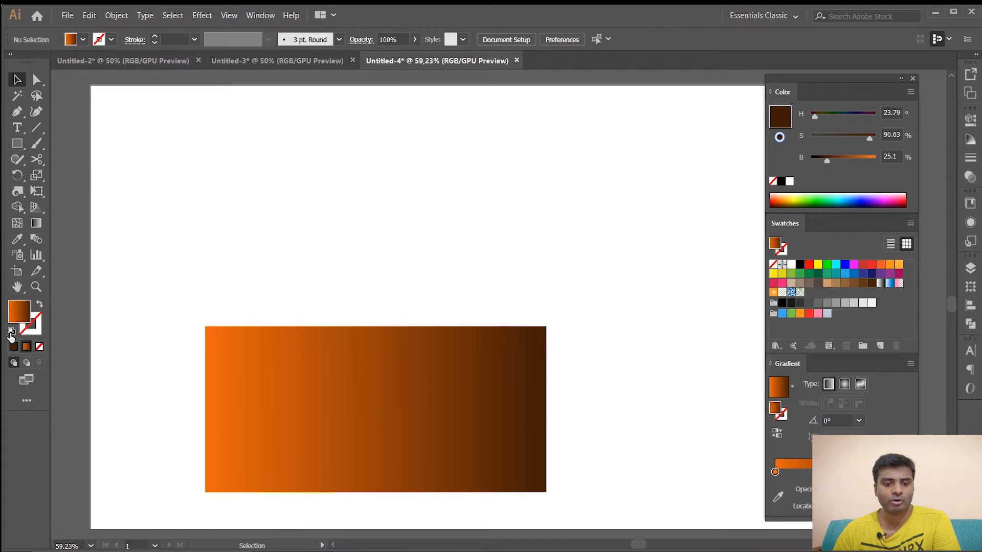
pyautogui.click(11, 331)
pyautogui.press('m')
pyautogui.moveTo(229, 133); pyautogui.dragTo(379, 227)
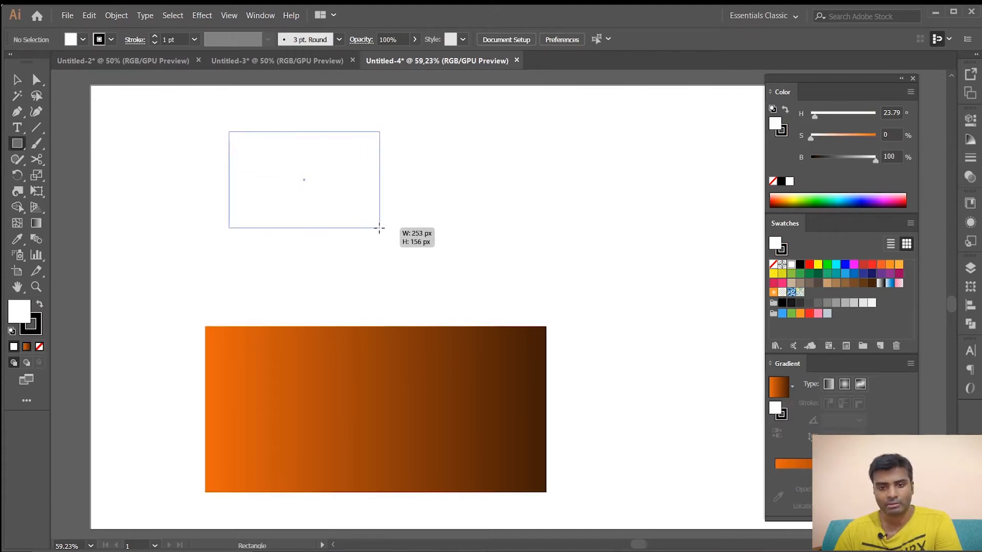
pyautogui.click(40, 346)
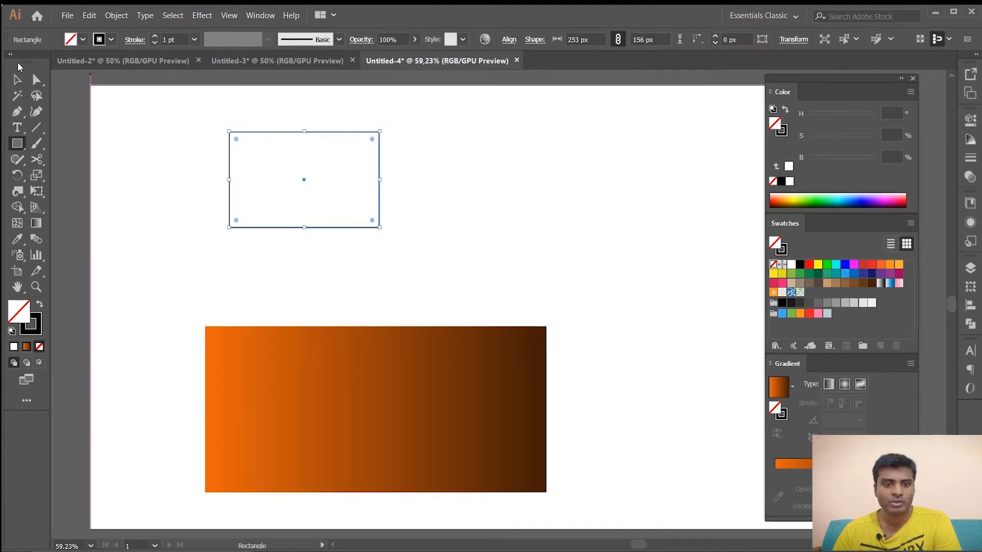
# Step: Set the small rectangle's stroke weight to 17 pt and align the stroke to the centre of the path
pyautogui.click(155, 36)
pyautogui.click(155, 36)
pyautogui.click(155, 37)
pyautogui.click(155, 35)
pyautogui.click(155, 35)
pyautogui.click(156, 35)
pyautogui.click(156, 35)
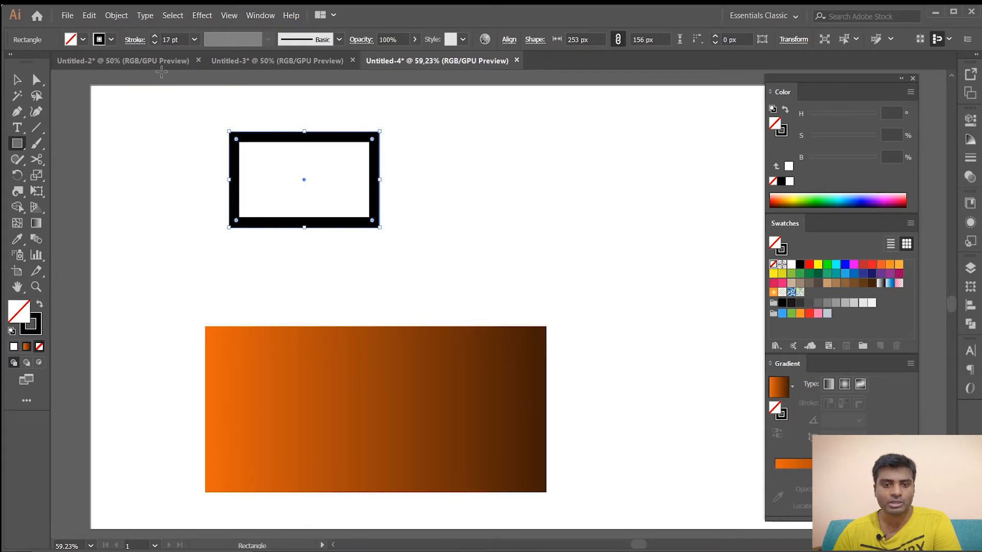
pyautogui.click(135, 40)
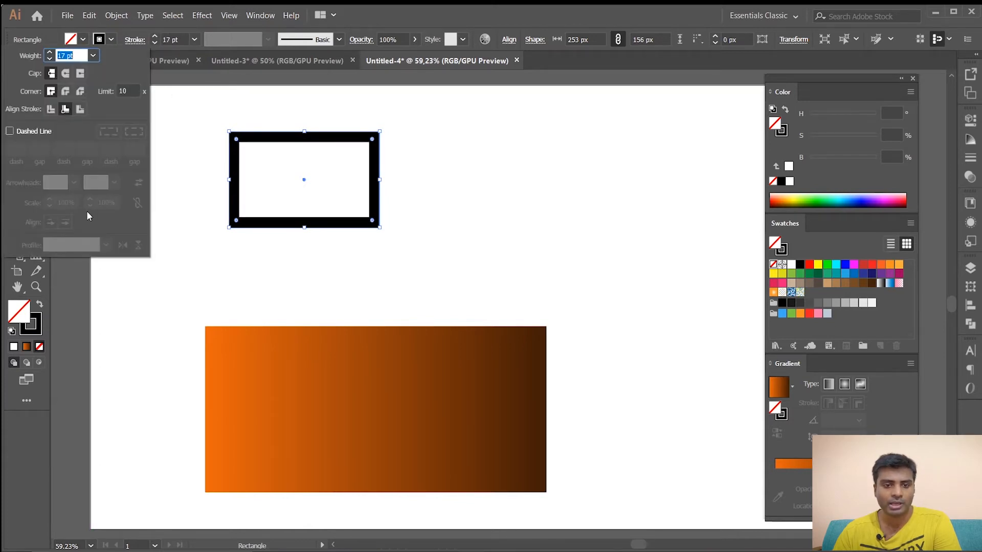
pyautogui.click(51, 109)
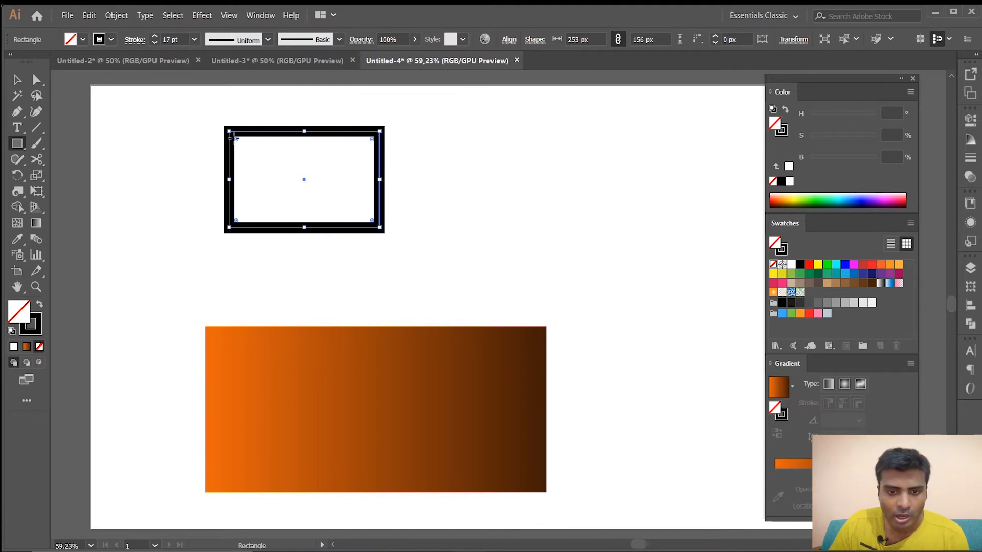
# Step: Delete the small rectangle's bottom-right anchor point to leave an L-shaped path of its top and left sides
pyautogui.click(36, 80)
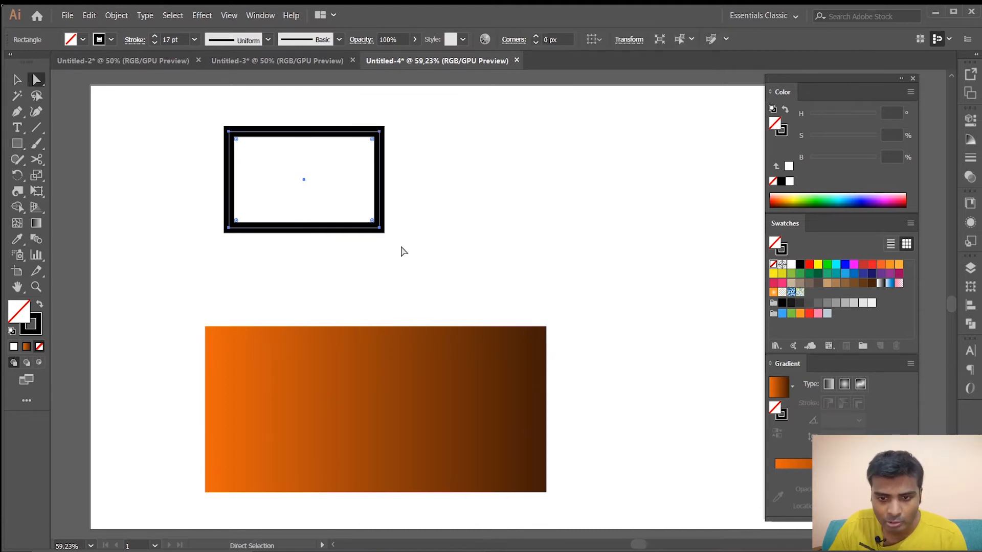
pyautogui.click(380, 229)
pyautogui.press('Delete')
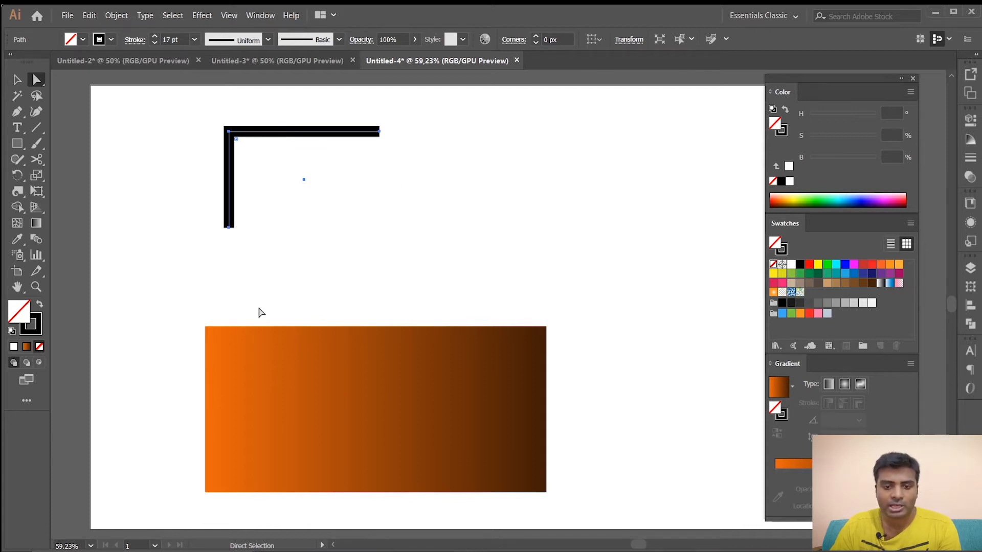
# Step: Try sampling the gradient rectangle's appearance, and its orange as a fill, onto the L-shaped path with the Eyedropper, undoing each attempt
pyautogui.click(17, 241)
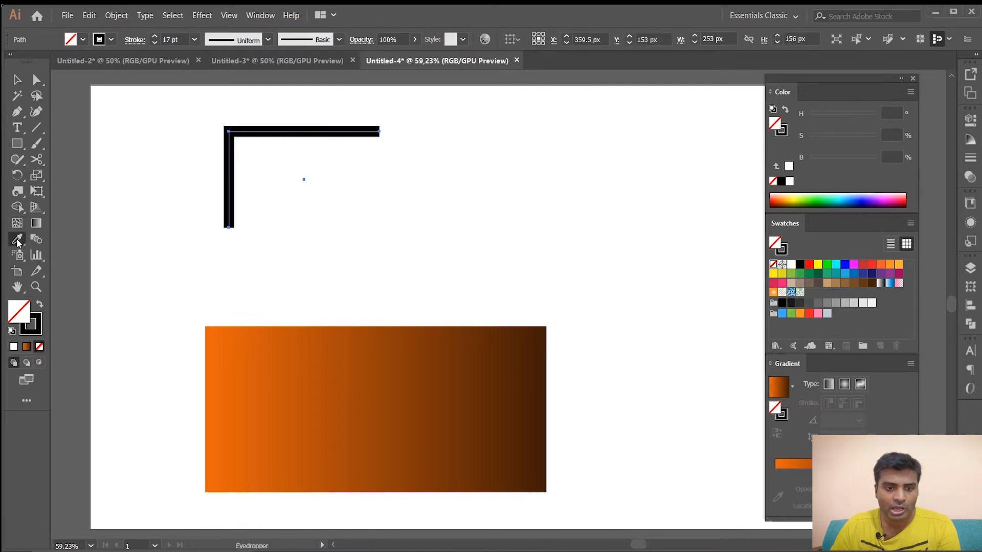
pyautogui.click(219, 329)
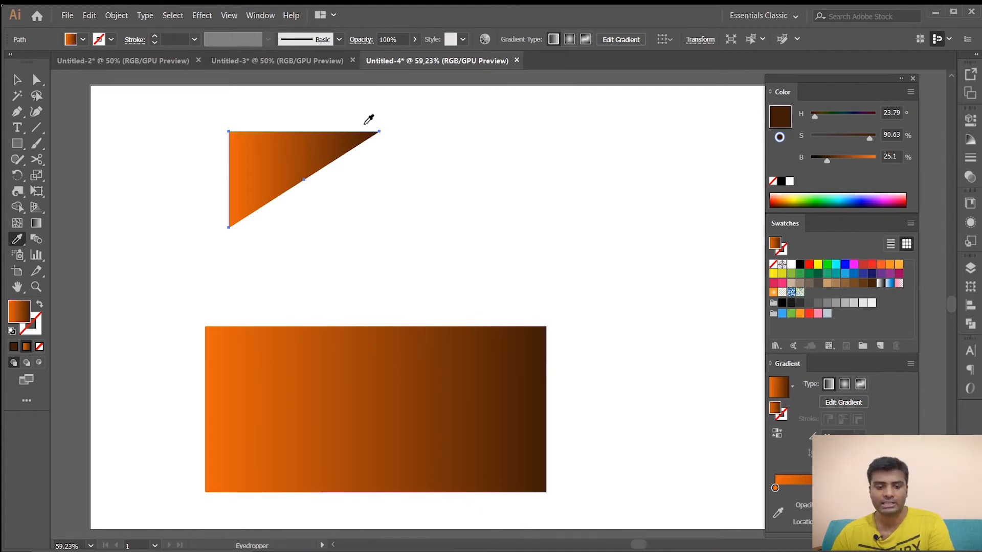
pyautogui.hotkey('ctrl', 'z')
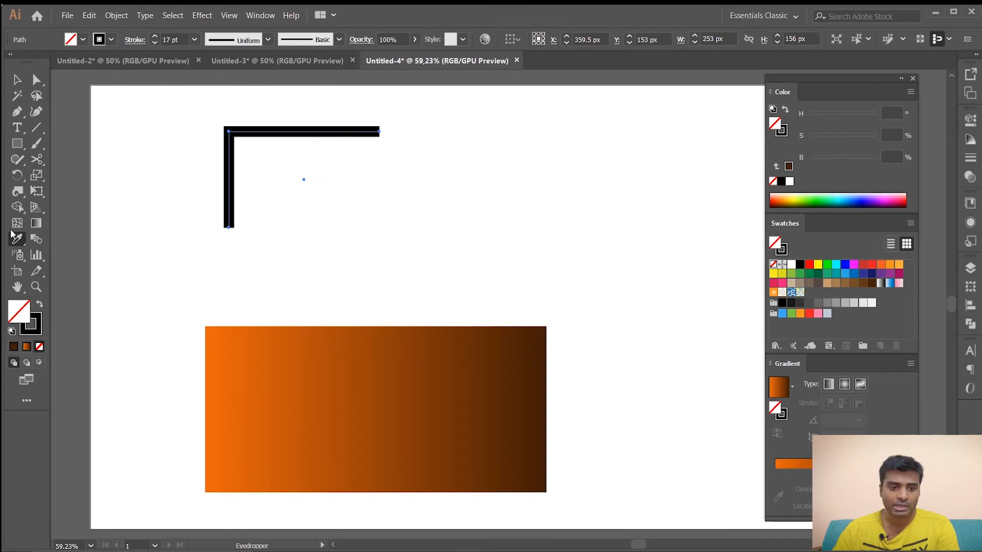
pyautogui.click(217, 328)
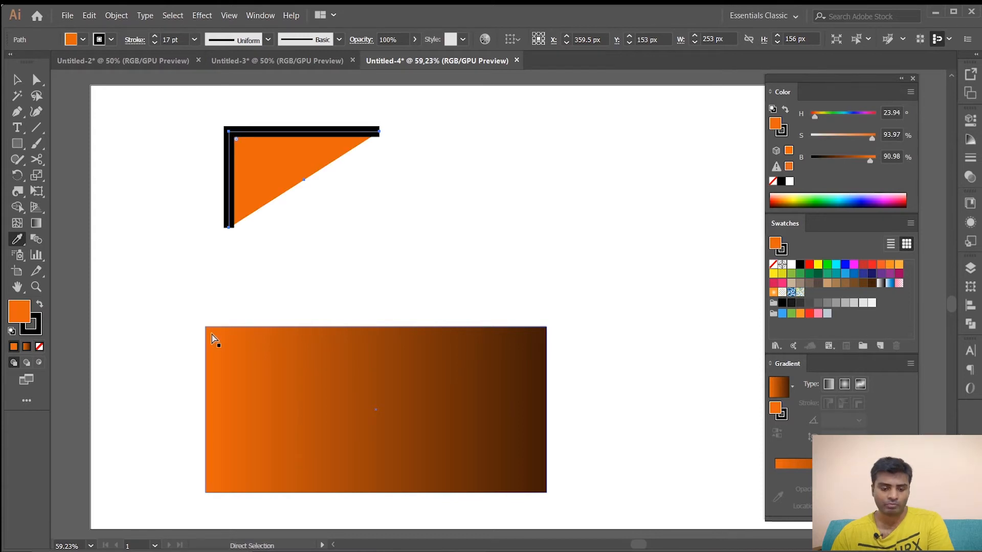
pyautogui.hotkey('ctrl', 'z')
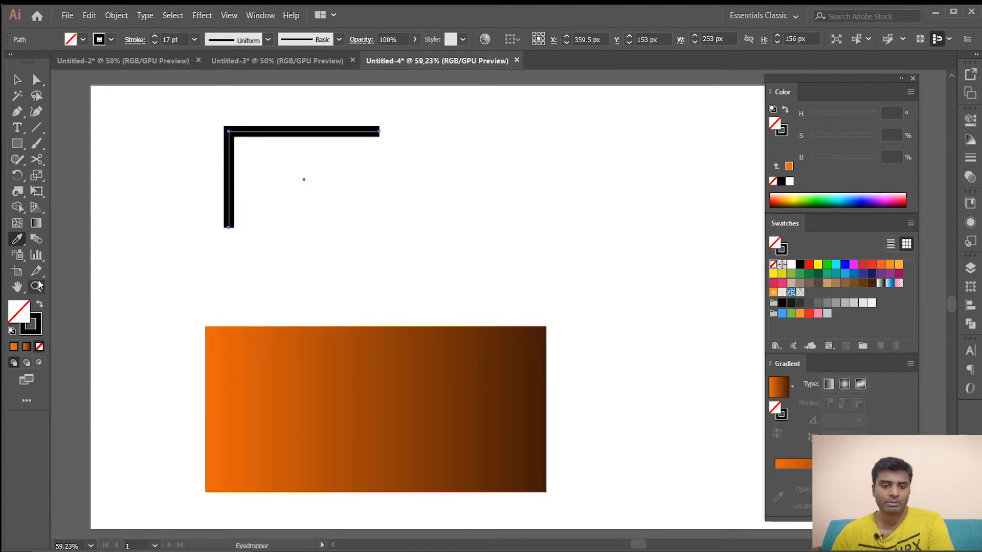
# Step: Sample only the orange at the gradient rectangle's left end with the Eyedropper as the L-shaped path's stroke colour
pyautogui.click(32, 324)
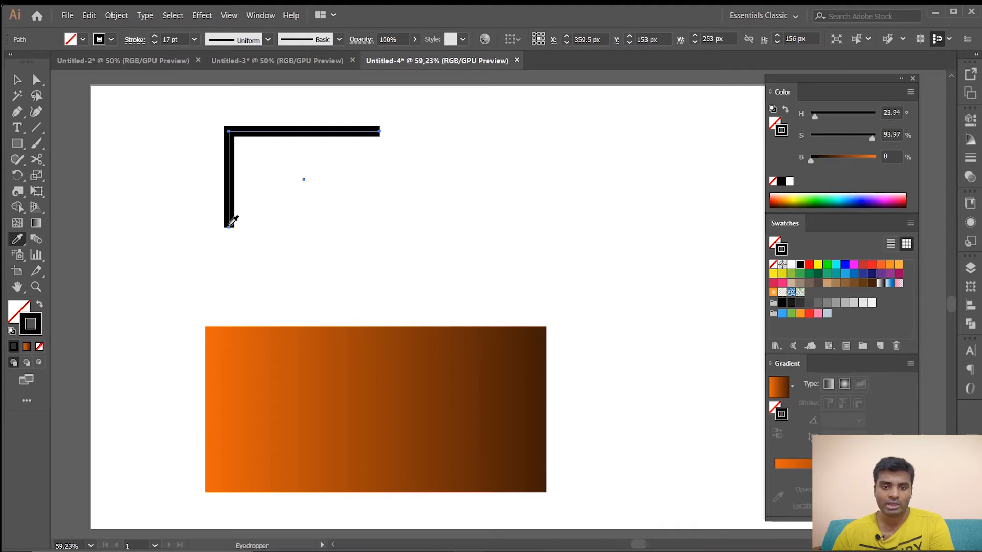
pyautogui.press('v')
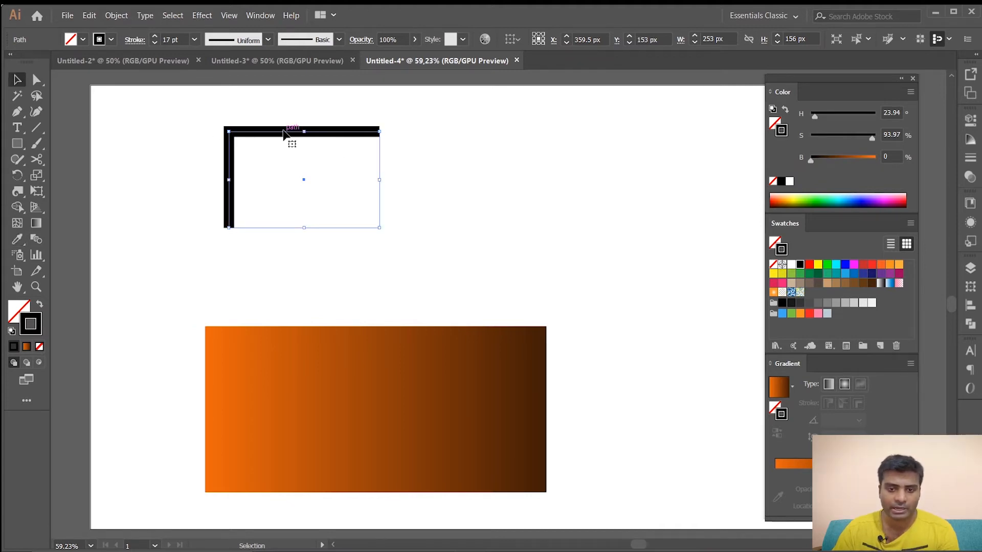
pyautogui.click(17, 239)
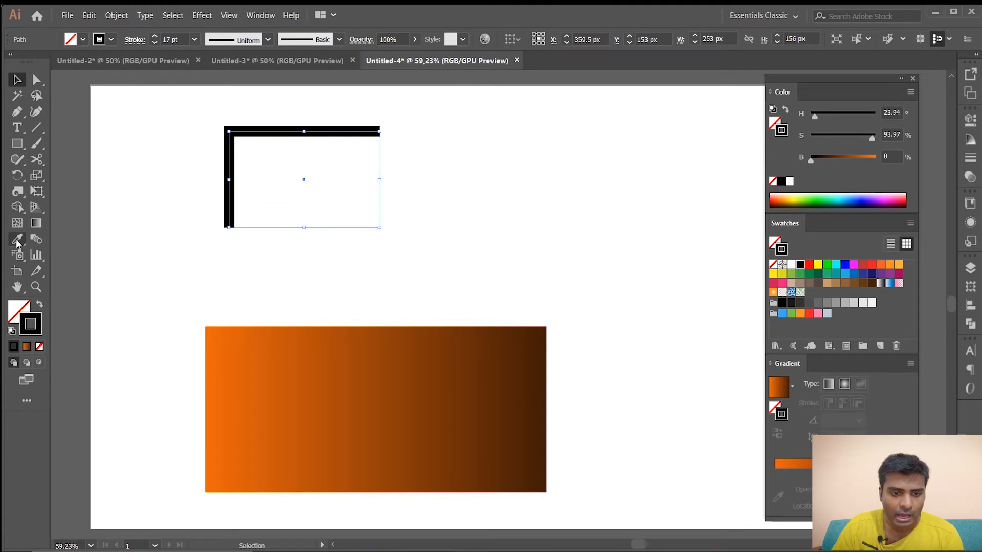
pyautogui.click(214, 330)
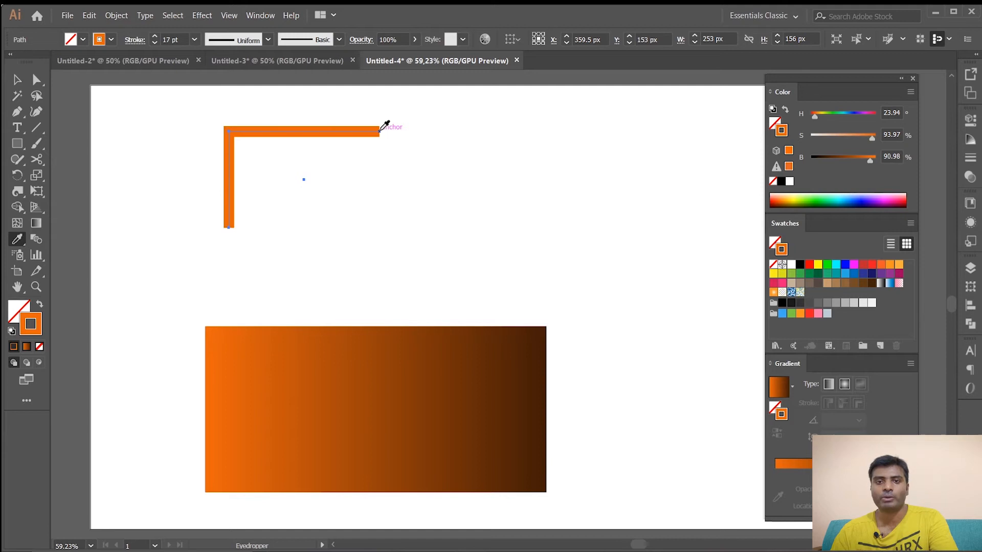
# Step: Duplicate the orange L-shaped path, rotate the copy 180° and fit it against the original to form a closed rectangular frame
pyautogui.click(17, 79)
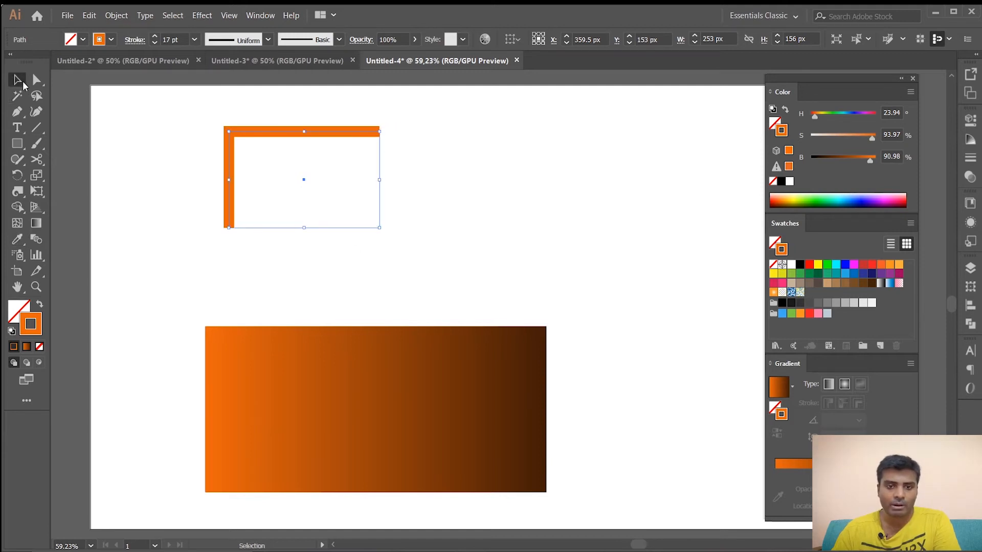
pyautogui.click(175, 112)
pyautogui.click(281, 134)
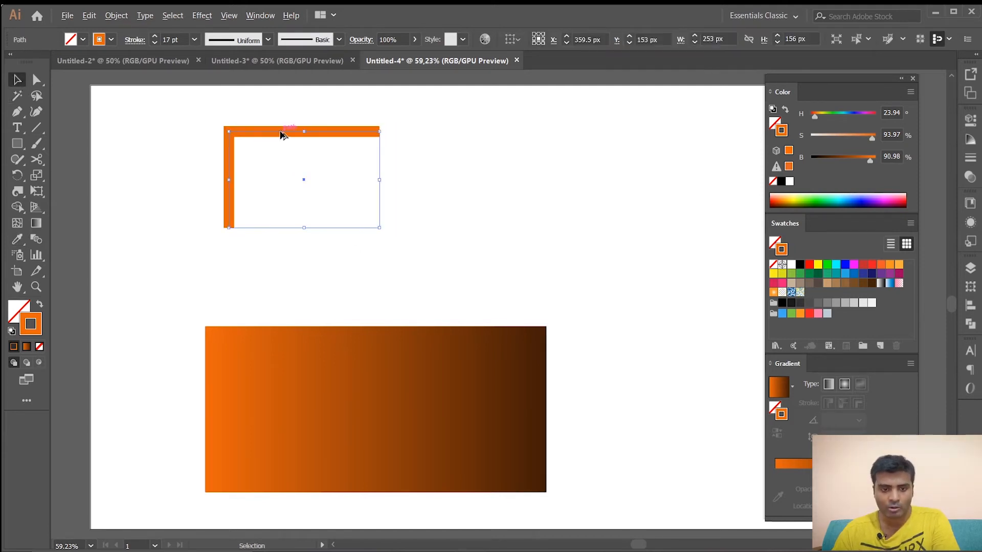
pyautogui.keyDown('alt'); pyautogui.moveTo(281, 134); pyautogui.dragTo(340, 179); pyautogui.keyUp('alt')
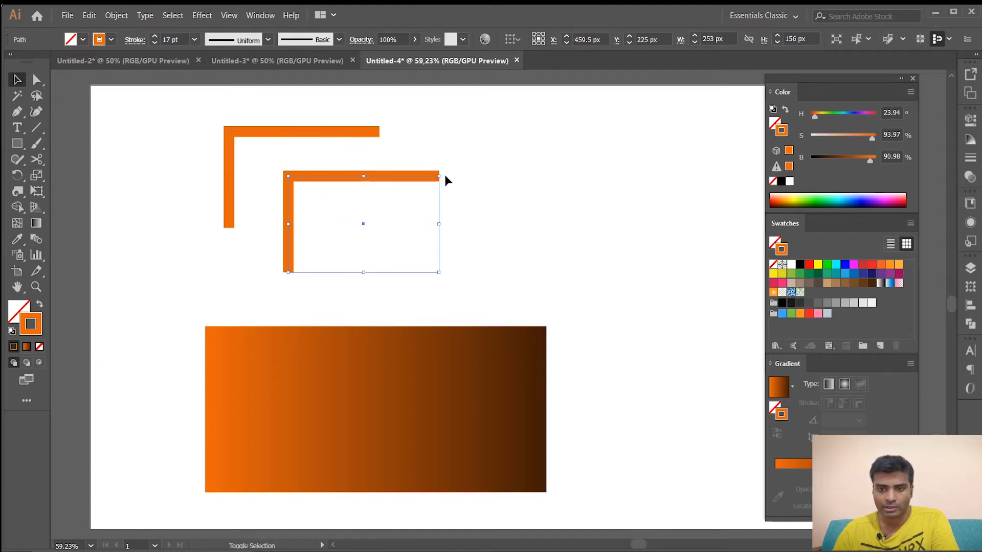
pyautogui.moveTo(444, 177); pyautogui.dragTo(315, 257)
pyautogui.moveTo(441, 229); pyautogui.dragTo(376, 183)
pyautogui.click(459, 202)
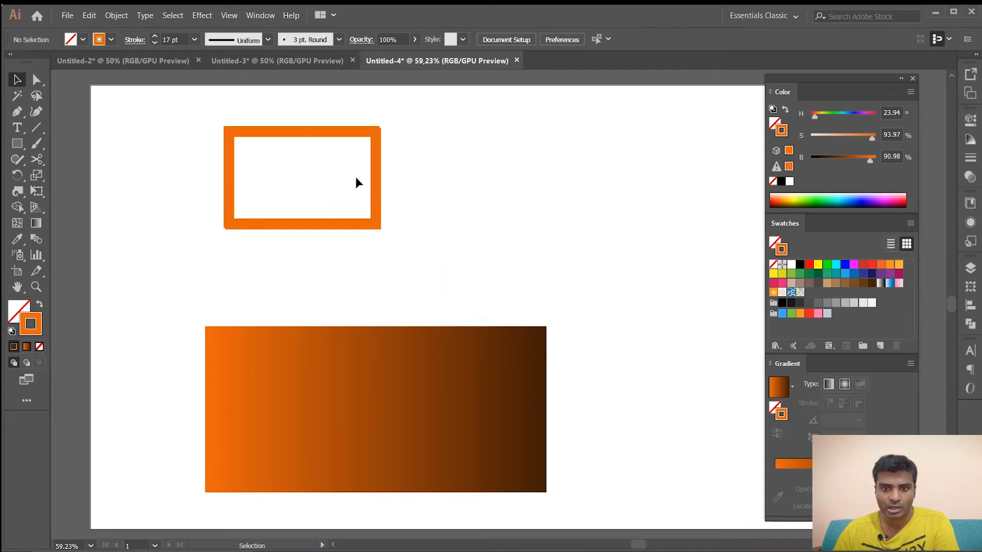
# Step: Sample the gradient rectangle's dark brown end as the stroke colour of the frame's lower-right L-shaped path, and group both paths
pyautogui.click(379, 200)
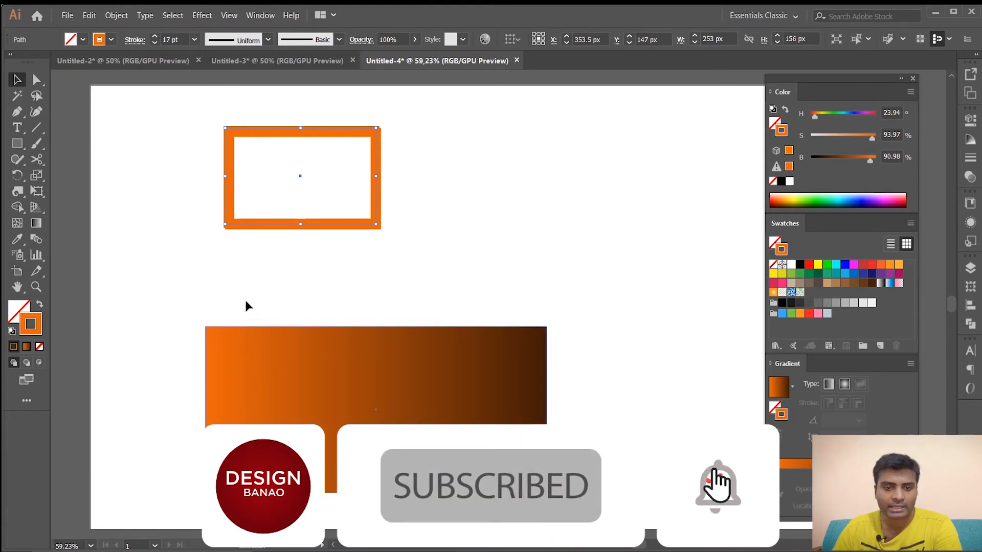
pyautogui.click(18, 238)
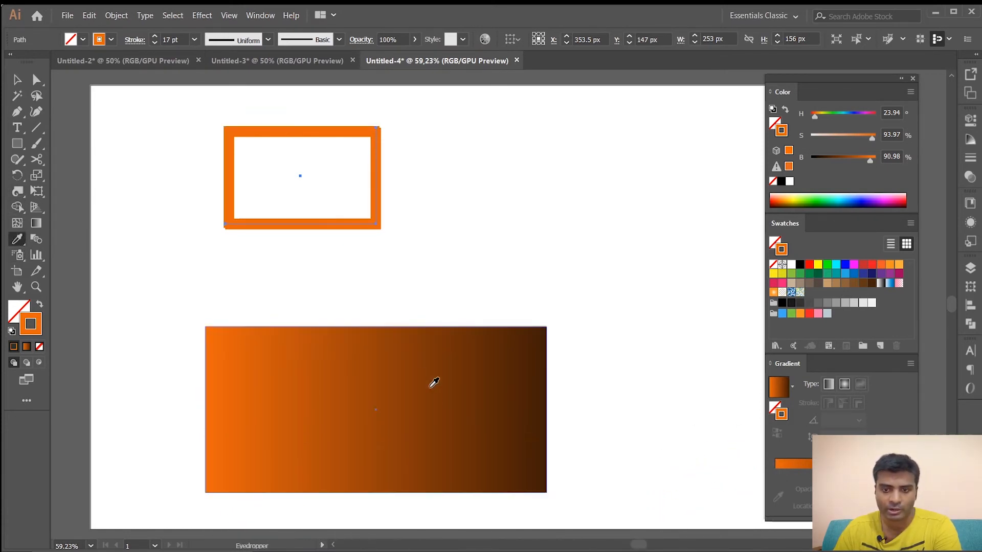
pyautogui.click(543, 487)
pyautogui.press('v')
pyautogui.click(454, 206)
pyautogui.moveTo(437, 238); pyautogui.dragTo(209, 103)
pyautogui.hotkey('ctrl', 'g')
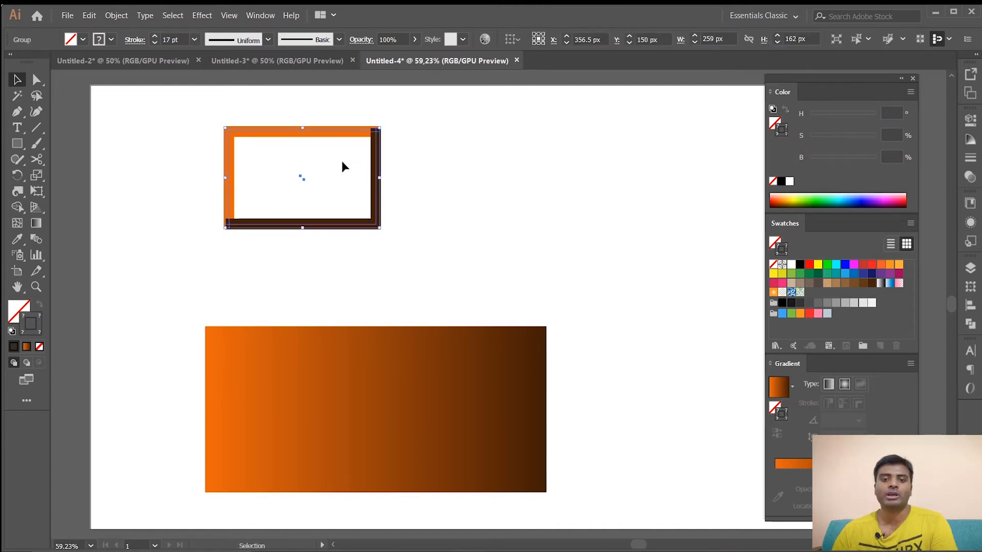
# Step: Try placing the grouped frame over the middle of the gradient rectangle, and undo the move
pyautogui.moveTo(306, 134); pyautogui.dragTo(373, 362)
pyautogui.click(509, 322)
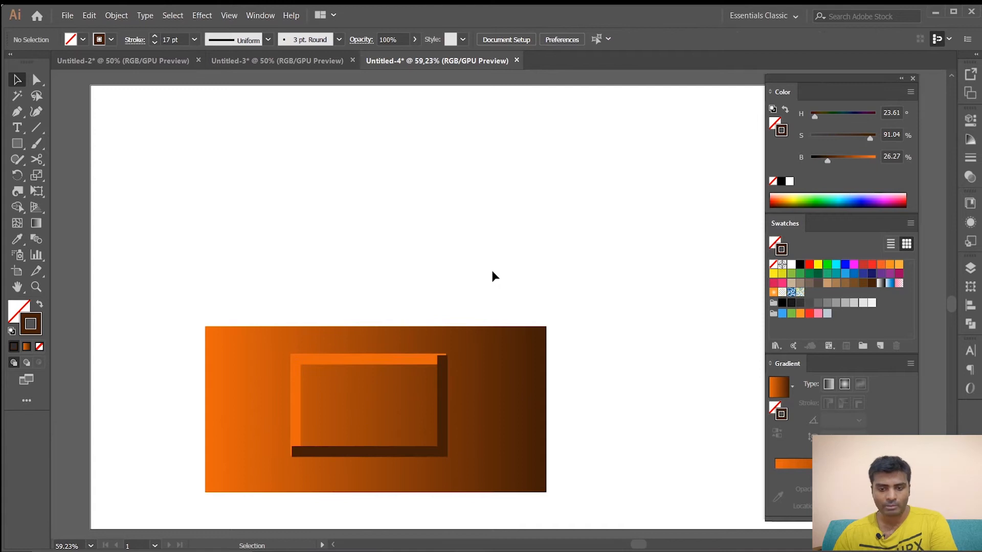
pyautogui.scroll(-5, 492, 272)
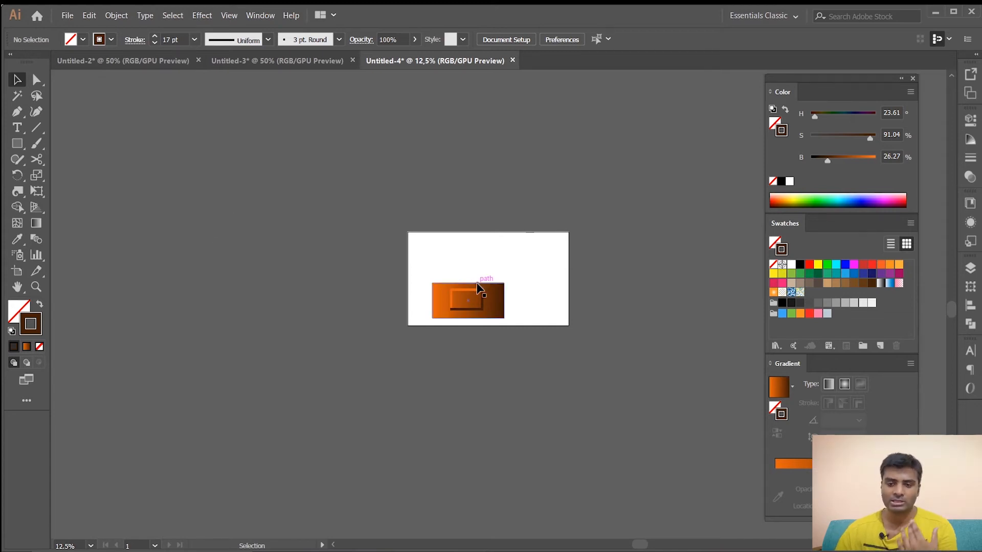
pyautogui.scroll(5, 476, 286)
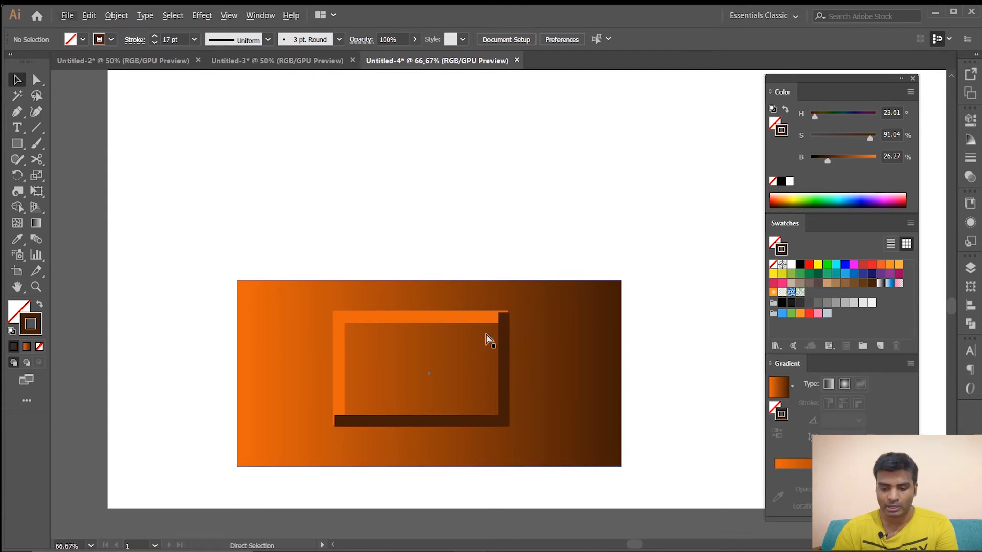
pyautogui.scroll(-1, 486, 339)
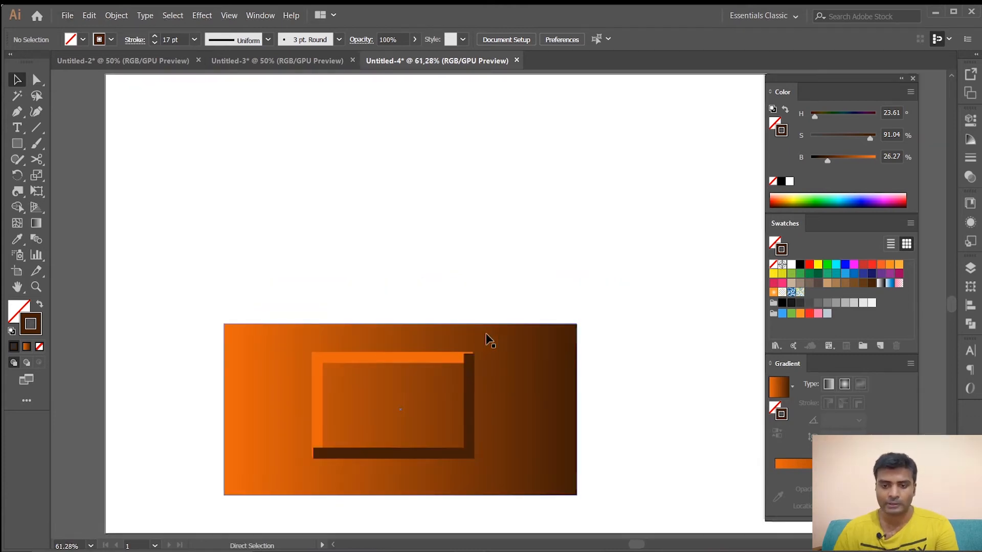
pyautogui.click(393, 419)
pyautogui.hotkey('ctrl', 'z')
# Step: Move the grouped frame to the artboard's upper-left corner and scale it down proportionally to 109 × 68.178 px
pyautogui.click(532, 220)
pyautogui.moveTo(424, 225); pyautogui.dragTo(211, 123)
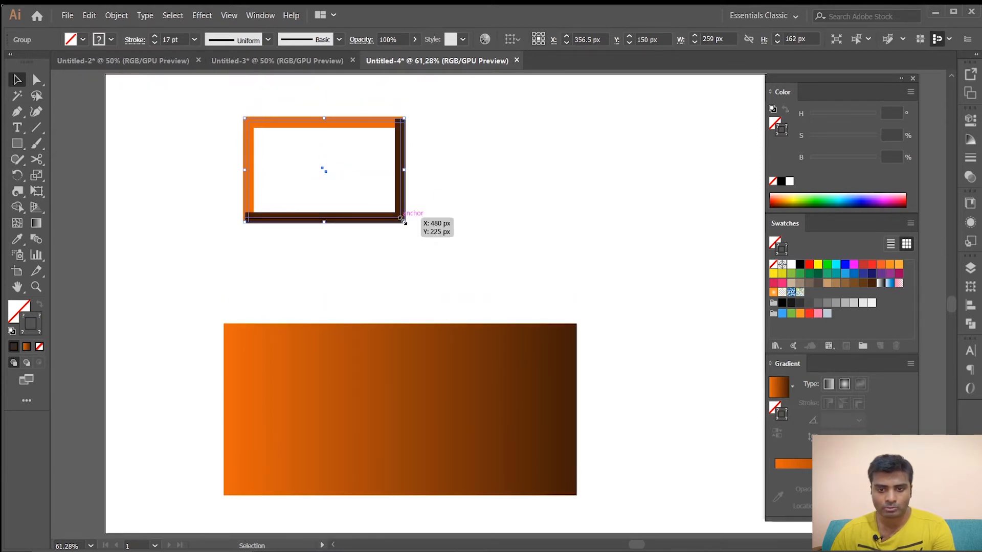
pyautogui.moveTo(309, 134); pyautogui.dragTo(178, 99)
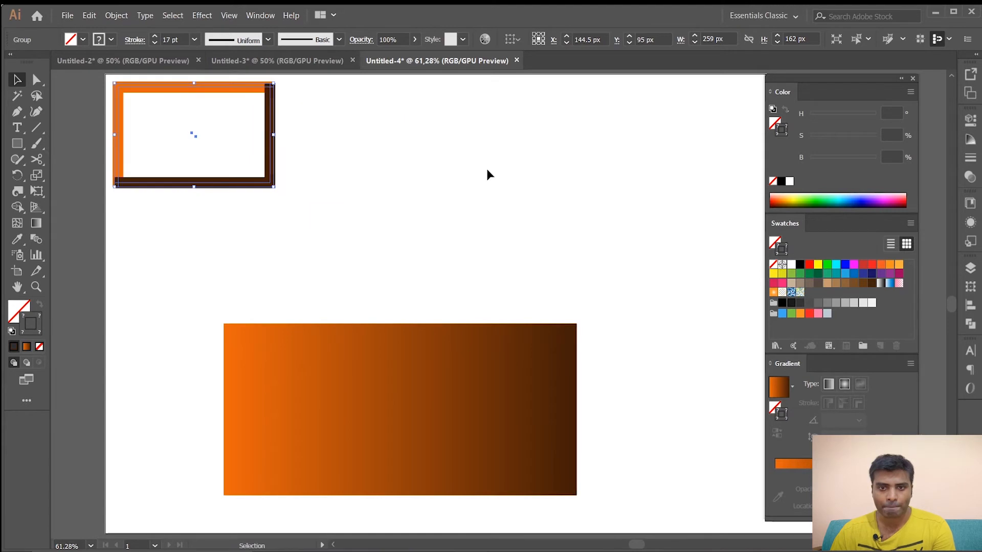
pyautogui.click(488, 175)
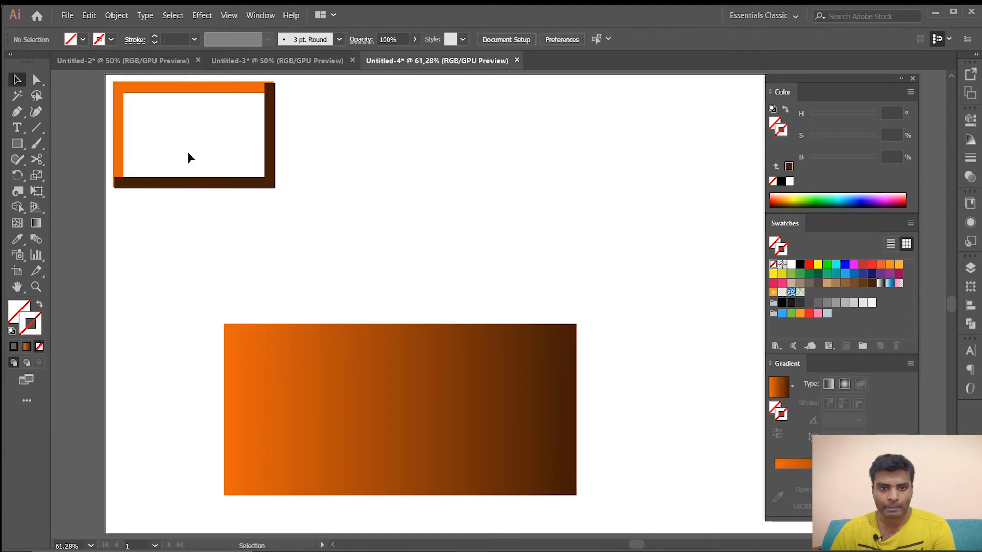
pyautogui.click(262, 187)
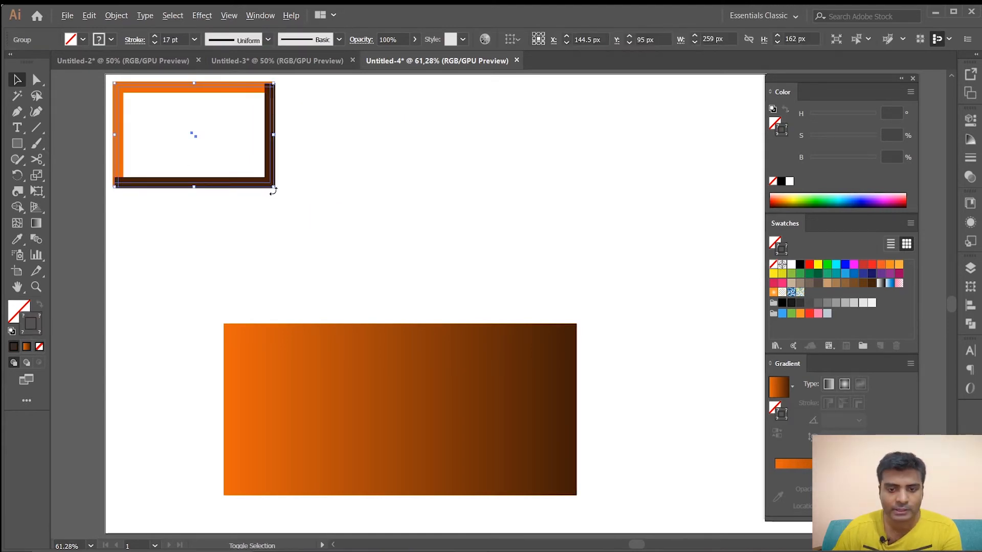
pyautogui.moveTo(275, 189); pyautogui.dragTo(230, 161)
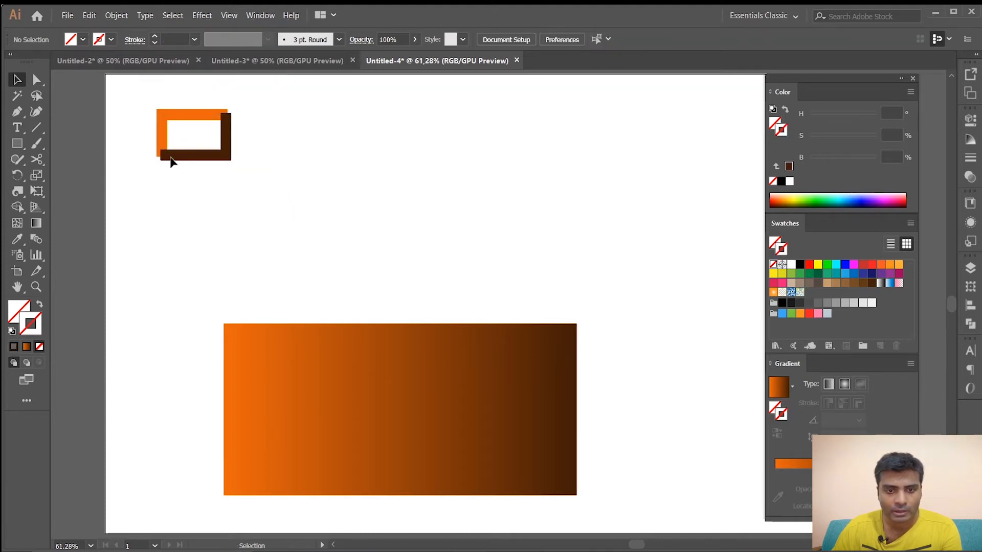
# Step: Reselect the small grouped frame and scale it further to 89 × 55.668 px about its centre
pyautogui.click(211, 153)
pyautogui.click(327, 191)
pyautogui.click(274, 375)
pyautogui.click(336, 198)
pyautogui.moveTo(259, 166); pyautogui.dragTo(114, 106)
pyautogui.click(311, 187)
pyautogui.moveTo(232, 179); pyautogui.dragTo(133, 101)
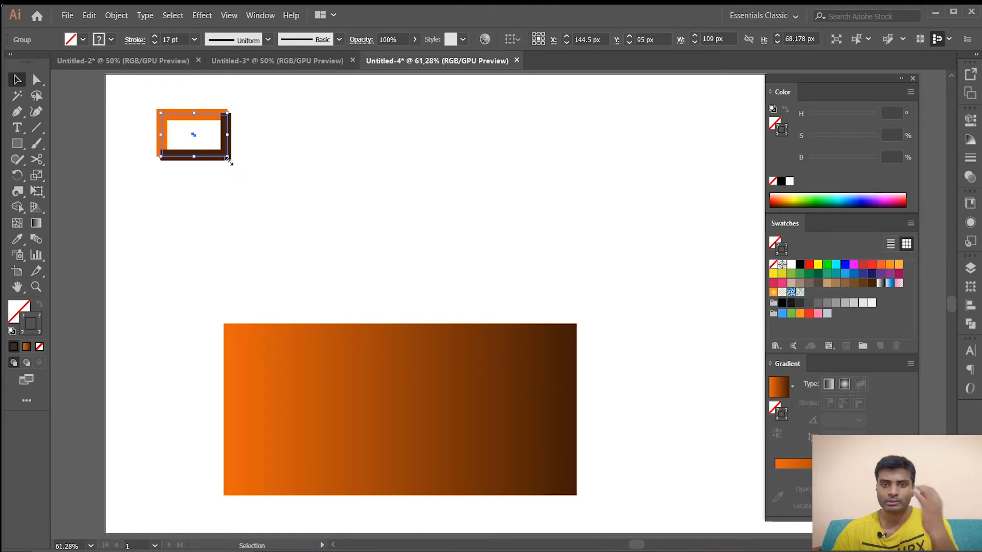
pyautogui.moveTo(228, 160); pyautogui.dragTo(253, 181)
pyautogui.moveTo(245, 174); pyautogui.dragTo(220, 161)
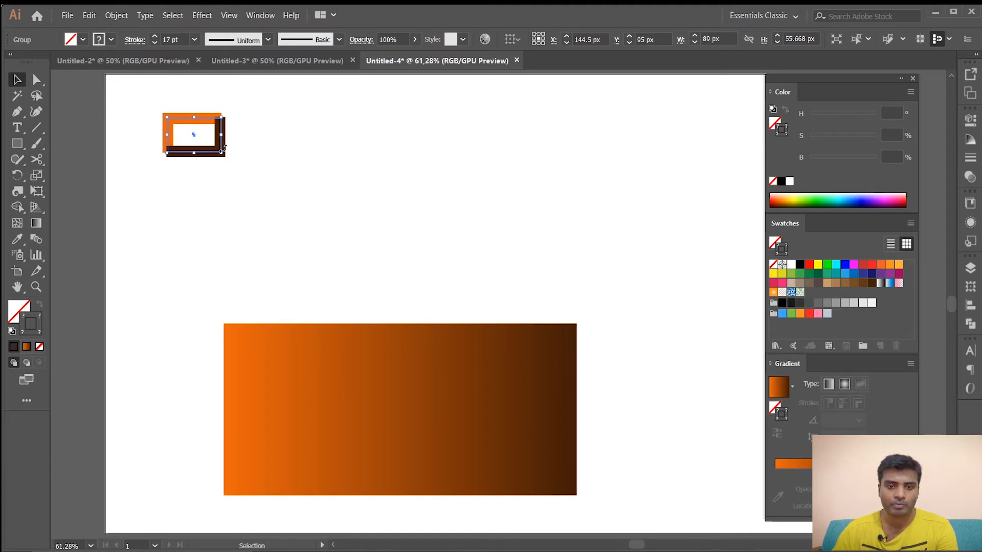
# Step: Enlarge the grouped frame to 321 × 200.78 px above the gradient rectangle, and expand its fill and stroke
pyautogui.hotkey('ctrl', 'z')
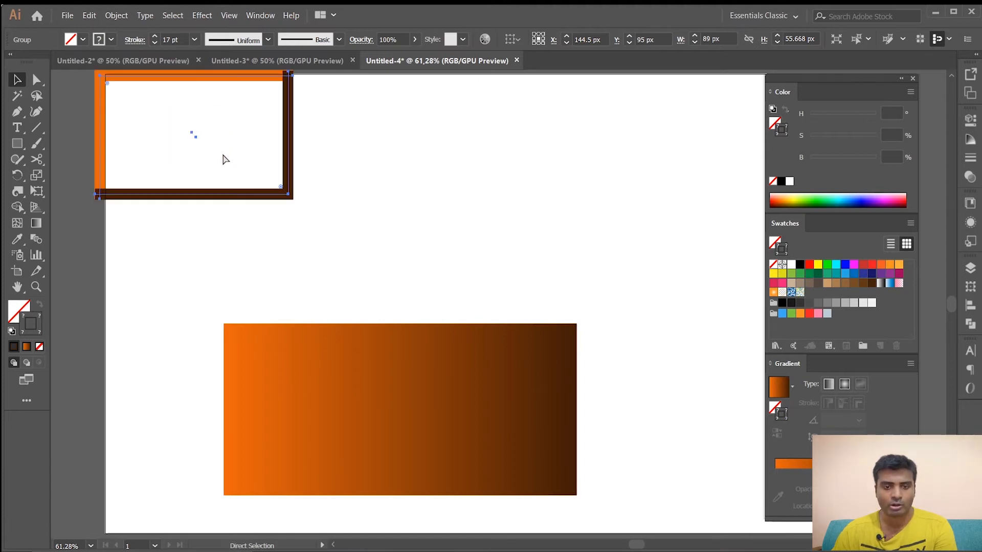
pyautogui.moveTo(288, 149); pyautogui.dragTo(357, 203)
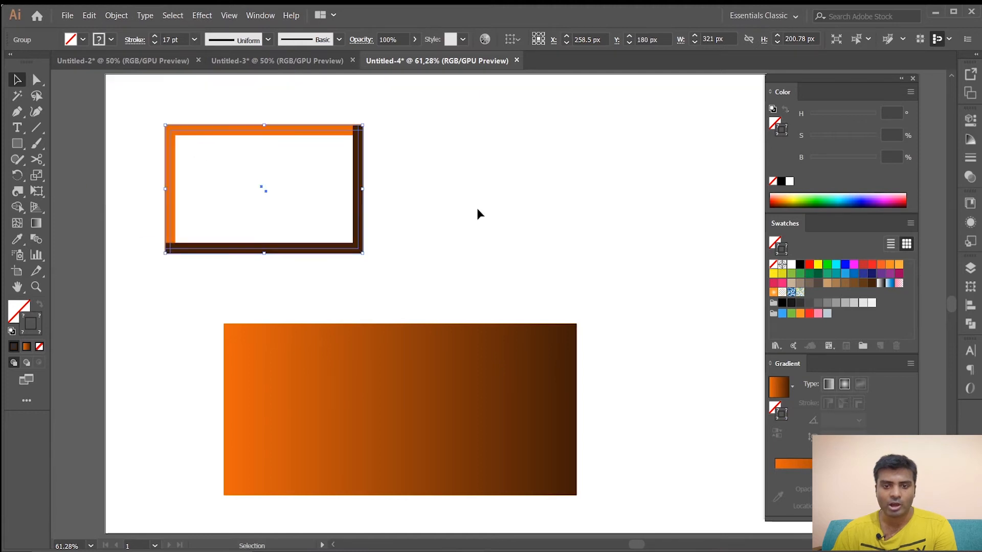
pyautogui.click(117, 15)
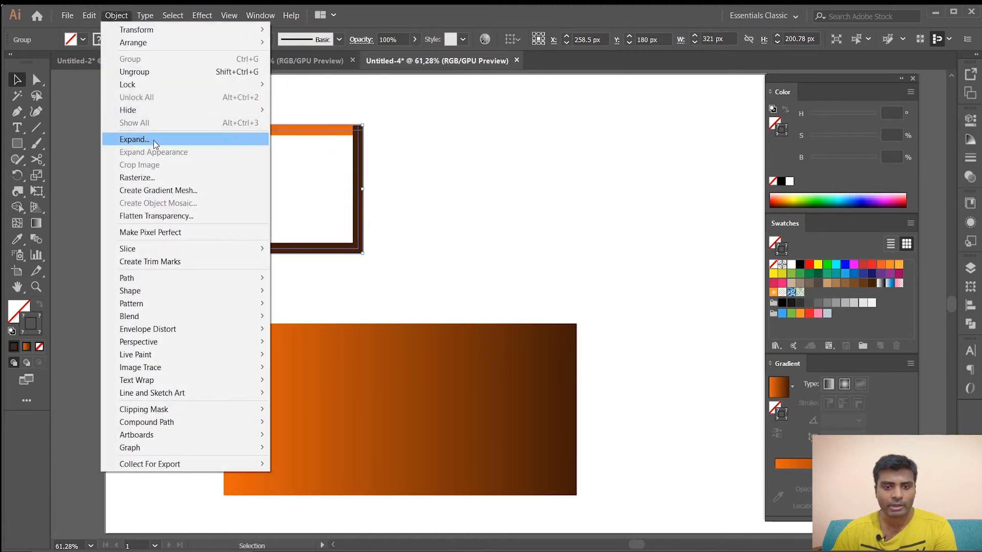
pyautogui.click(154, 140)
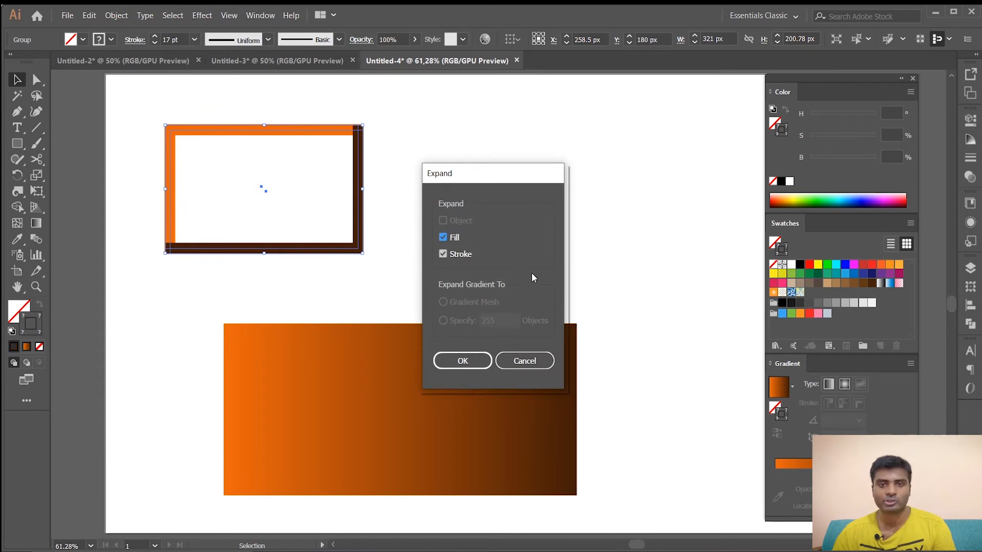
pyautogui.click(463, 361)
# Step: Scale the expanded frame down proportionally about its centre to 113 × 70.958 px
pyautogui.moveTo(386, 267); pyautogui.dragTo(162, 131)
pyautogui.moveTo(364, 255); pyautogui.dragTo(300, 212)
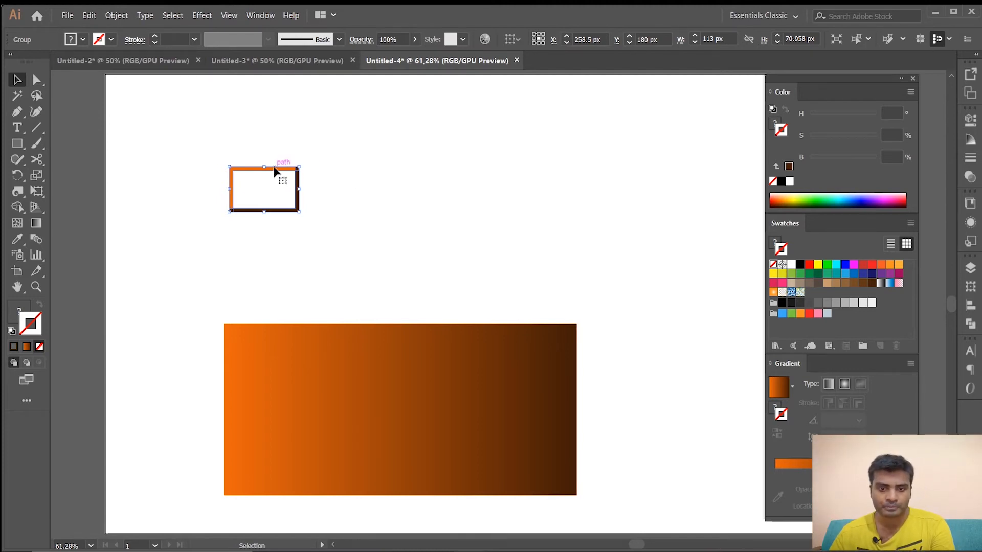
pyautogui.moveTo(325, 219); pyautogui.dragTo(217, 170)
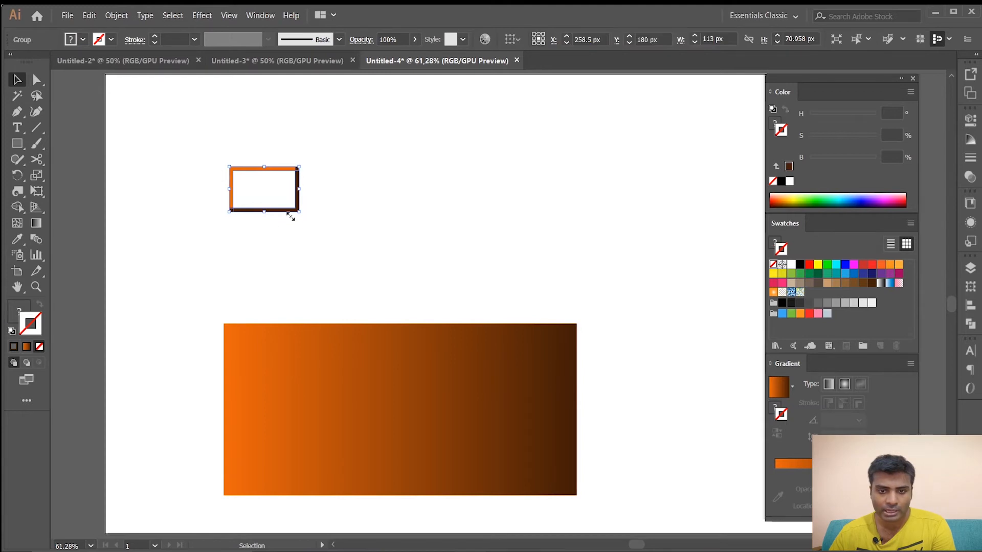
# Step: Try fitting the small frame into the gradient rectangle's top-left corner, and undo the move
pyautogui.moveTo(277, 214); pyautogui.dragTo(272, 364)
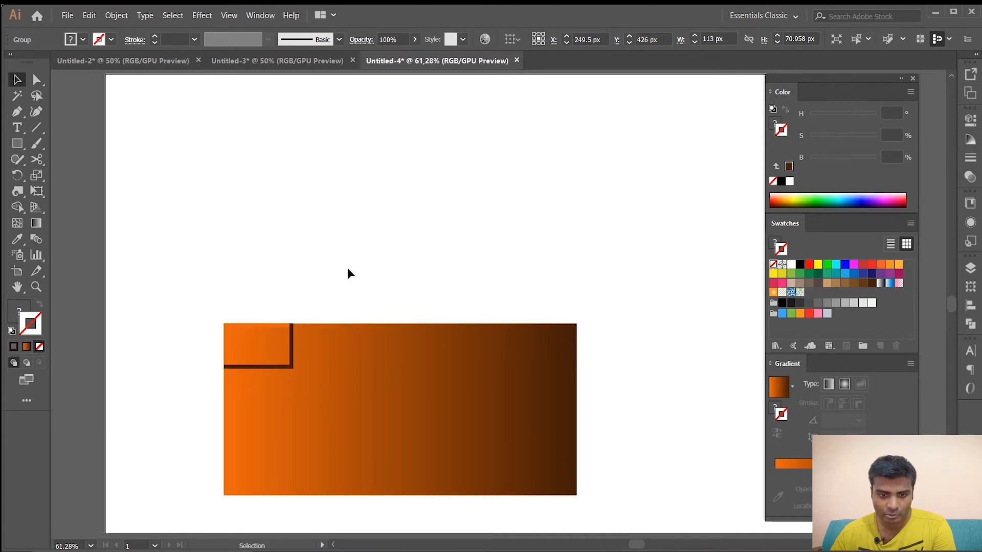
pyautogui.click(263, 353)
pyautogui.click(276, 366)
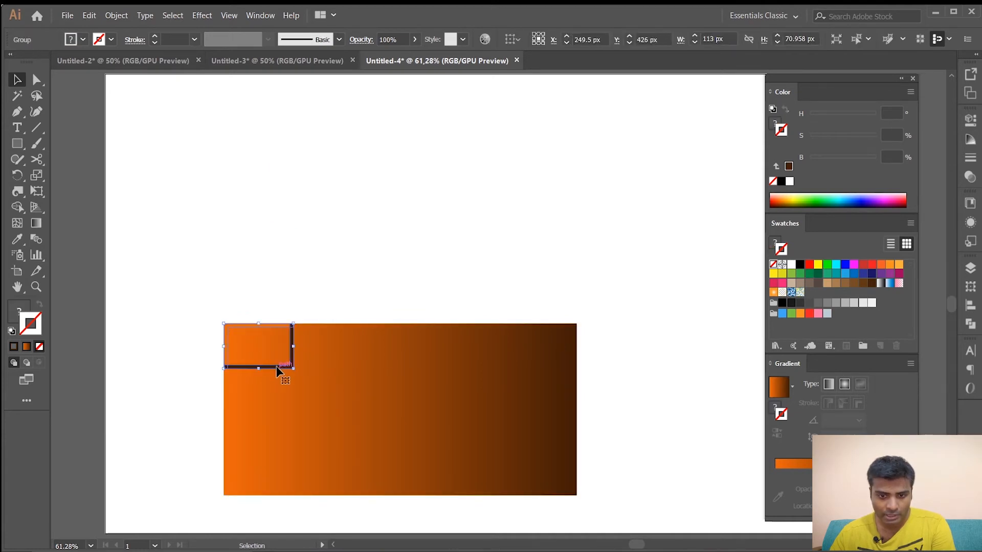
pyautogui.hotkey('ctrl', 'z')
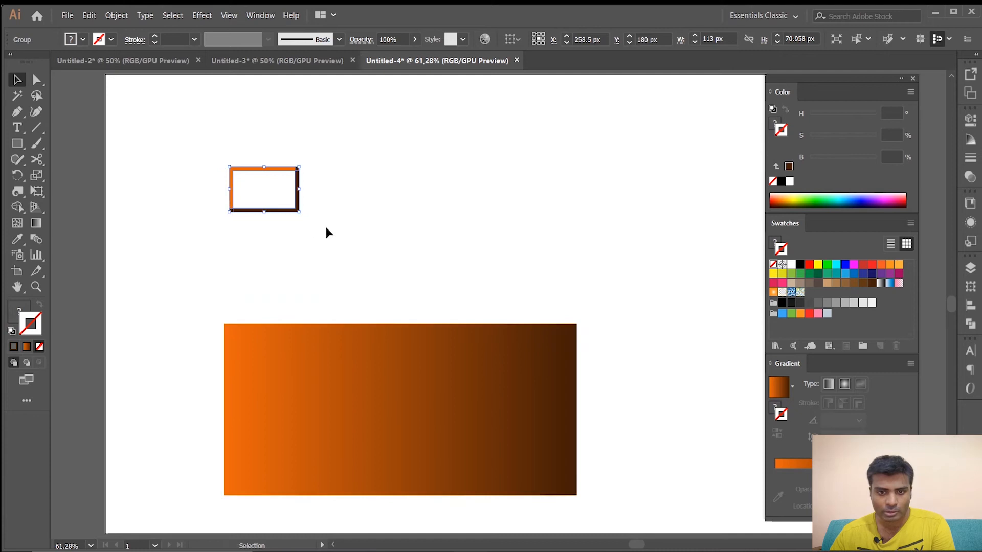
# Step: Fit the small frame into the gradient rectangle's top-left corner and repeat it downward as an evenly spaced column of four frames
pyautogui.press('a')
pyautogui.press('v')
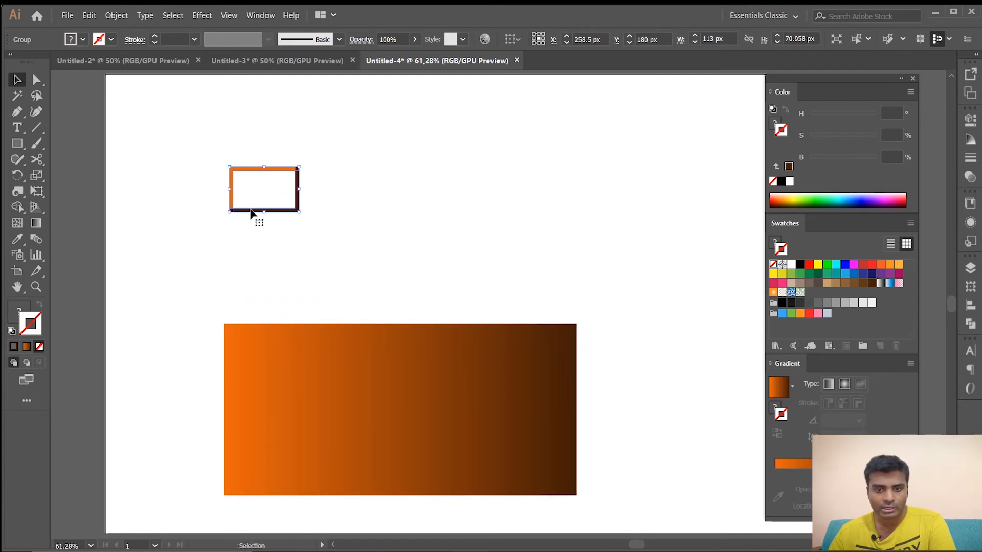
pyautogui.moveTo(258, 211); pyautogui.dragTo(276, 416)
pyautogui.press('a')
pyautogui.hotkey('ctrl', 'd')
pyautogui.hotkey('ctrl', 'd')
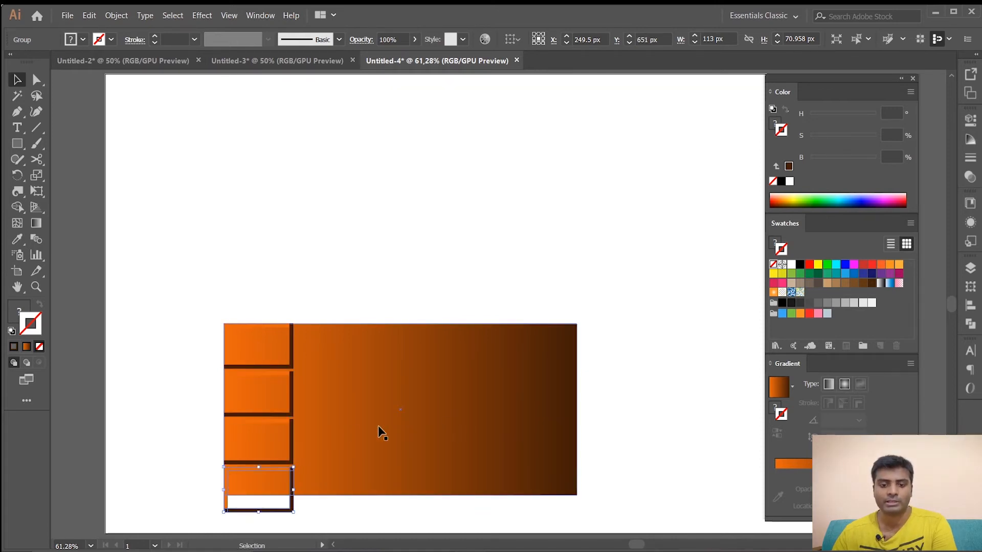
# Step: Extend the gradient rectangle's bottom edge to the lower edge of the frame column, giving a height of 295 px
pyautogui.scroll(-4, 351, 301)
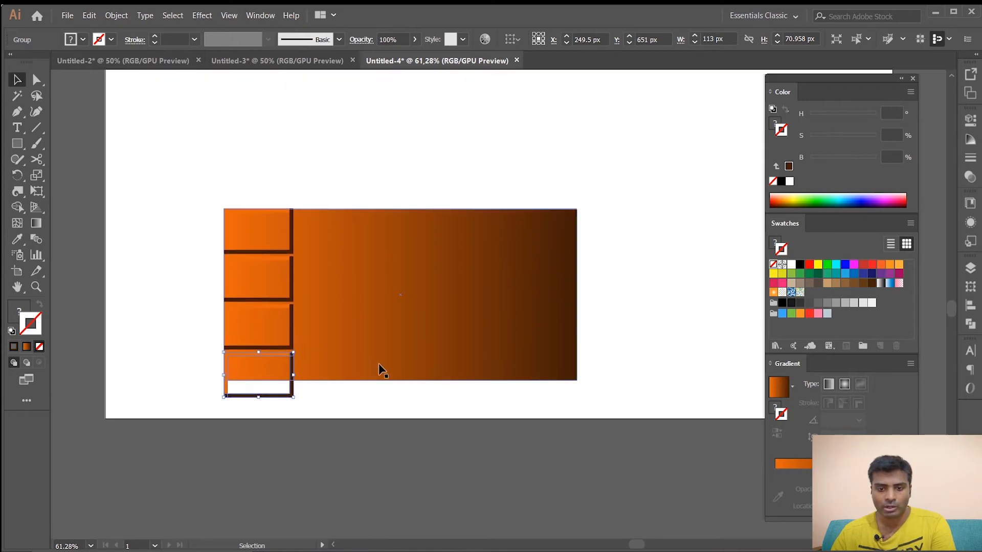
pyautogui.click(399, 373)
pyautogui.moveTo(401, 381); pyautogui.dragTo(401, 397)
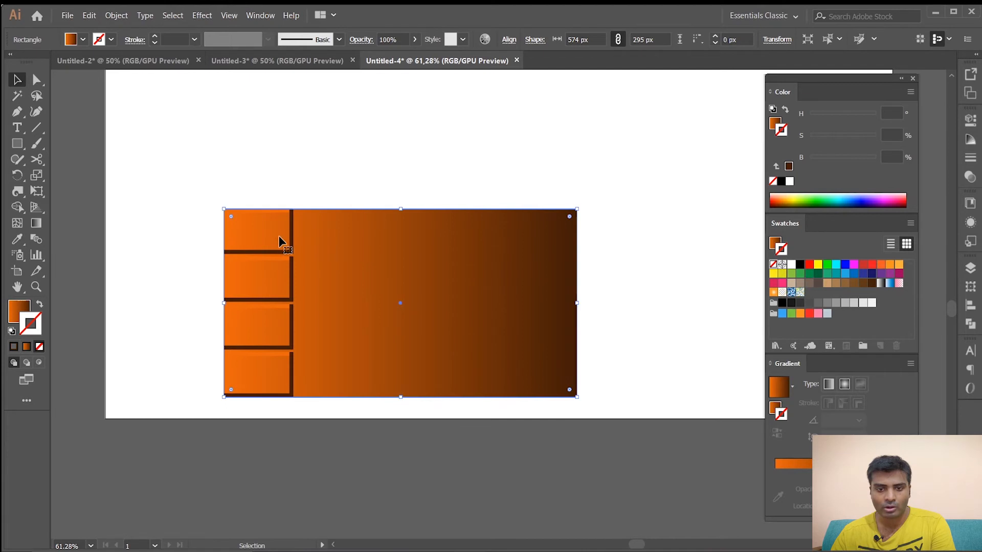
# Step: Try shifting the selected column of four frames to the right, and undo the change
pyautogui.click(290, 234)
pyautogui.keyDown('shift'); pyautogui.click(290, 281); pyautogui.keyUp('shift')
pyautogui.keyDown('shift'); pyautogui.click(290, 330); pyautogui.keyUp('shift')
pyautogui.keyDown('shift'); pyautogui.click(290, 376); pyautogui.keyUp('shift')
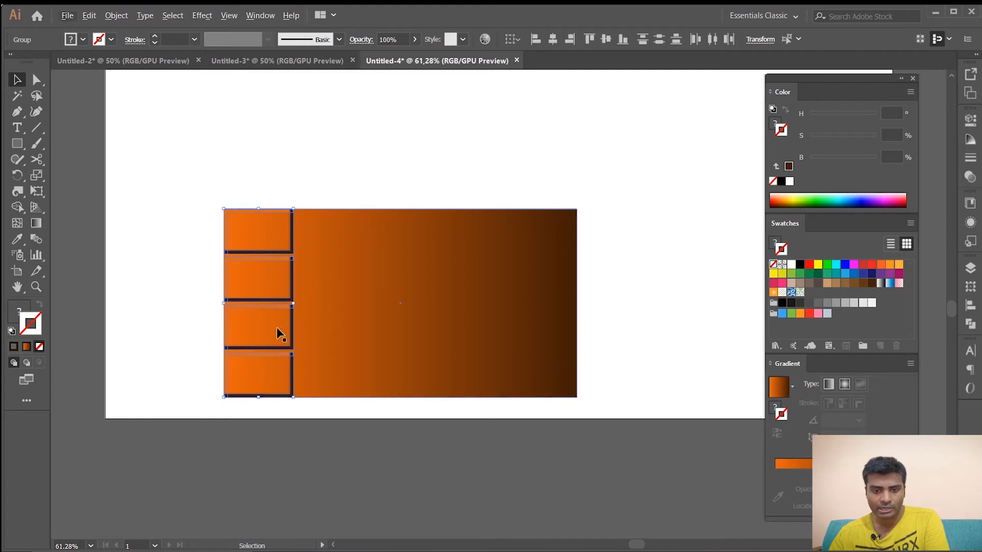
pyautogui.moveTo(281, 331); pyautogui.dragTo(308, 334)
pyautogui.hotkey('ctrl', 'z')
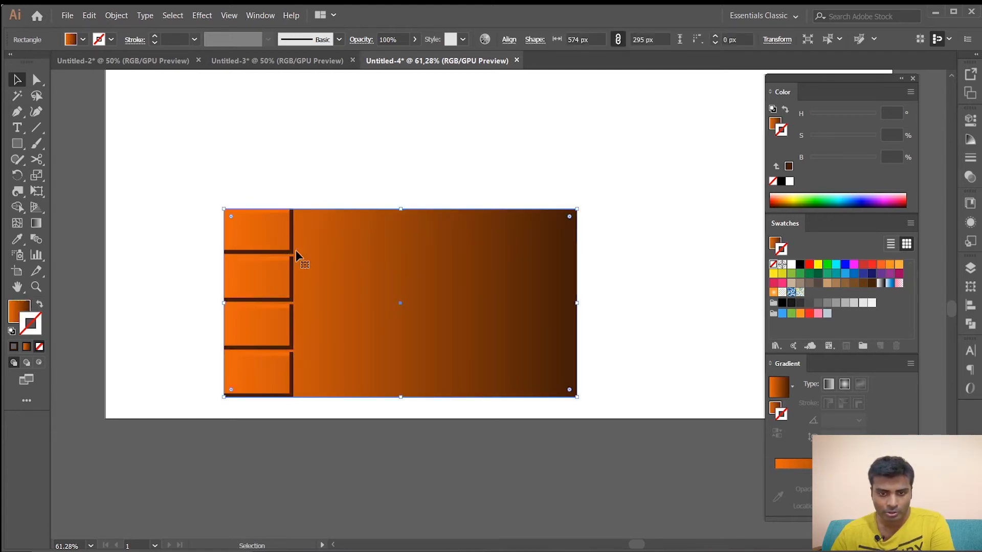
# Step: Duplicate the column of four frames four times to the right at even spacing to form a five-column grid
pyautogui.click(293, 274)
pyautogui.keyDown('shift'); pyautogui.click(292, 326); pyautogui.keyUp('shift')
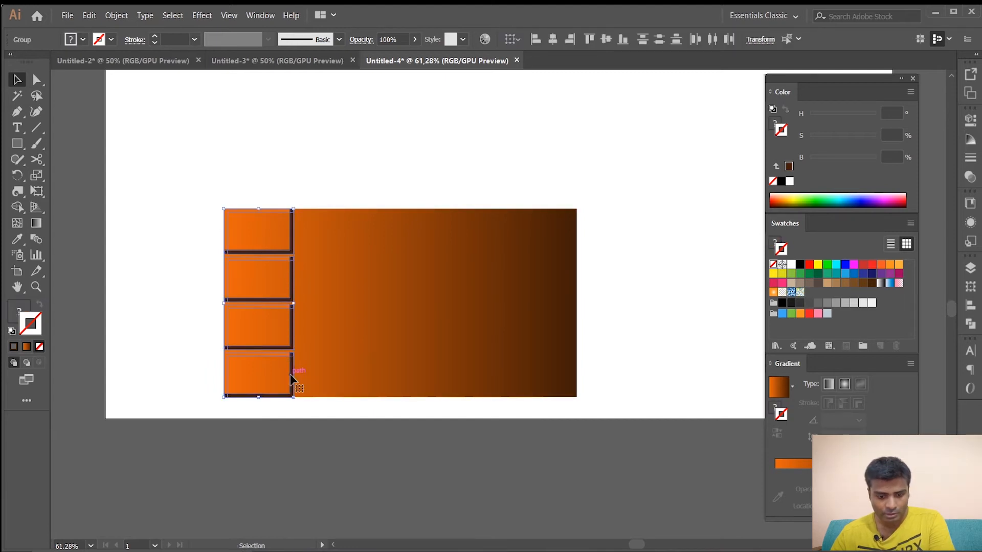
pyautogui.moveTo(293, 378); pyautogui.dragTo(362, 379)
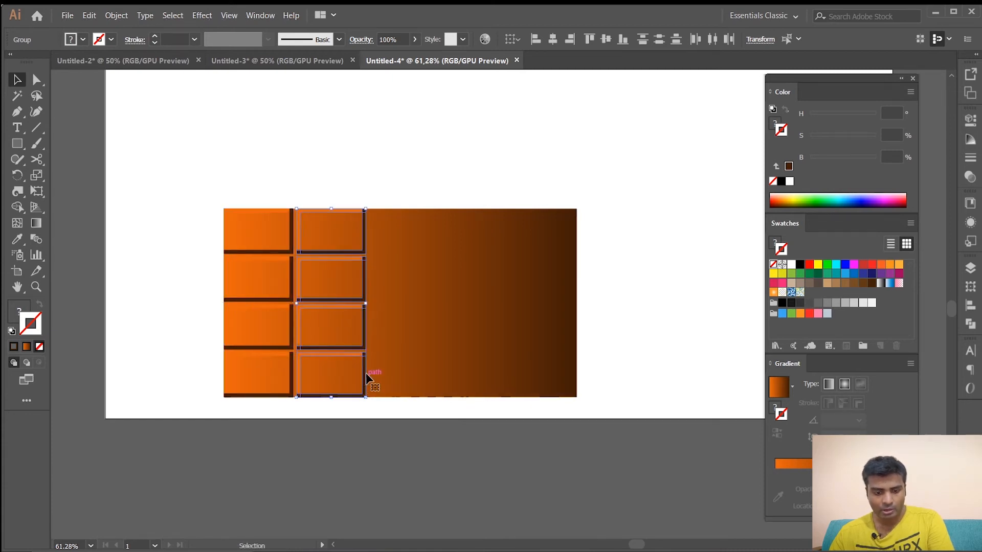
pyautogui.hotkey('ctrl', 'd')
pyautogui.hotkey('ctrl', 'd')
pyautogui.hotkey('ctrl', 'd')
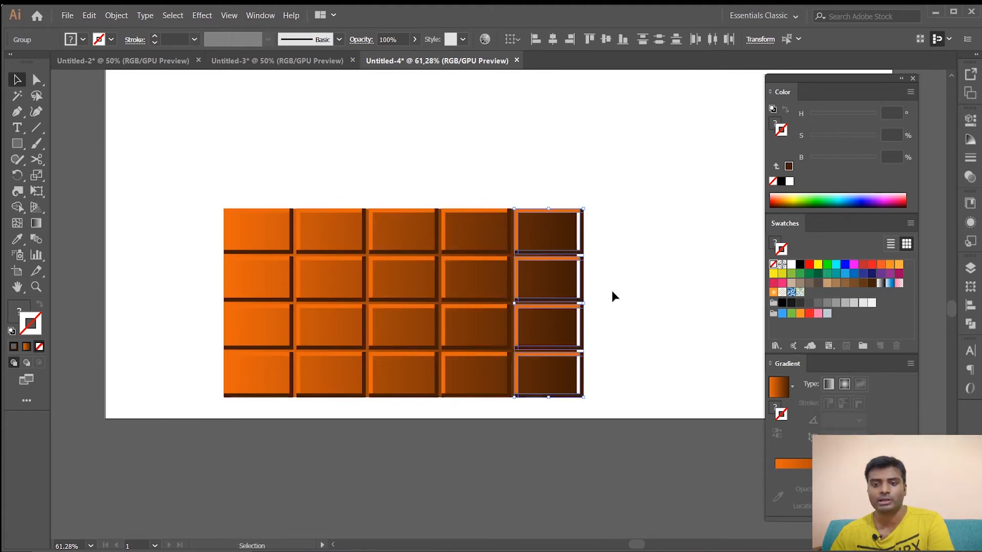
# Step: Widen the gradient rectangle to 585 px so its right edge meets the outer edge of the frame grid
pyautogui.click(565, 258)
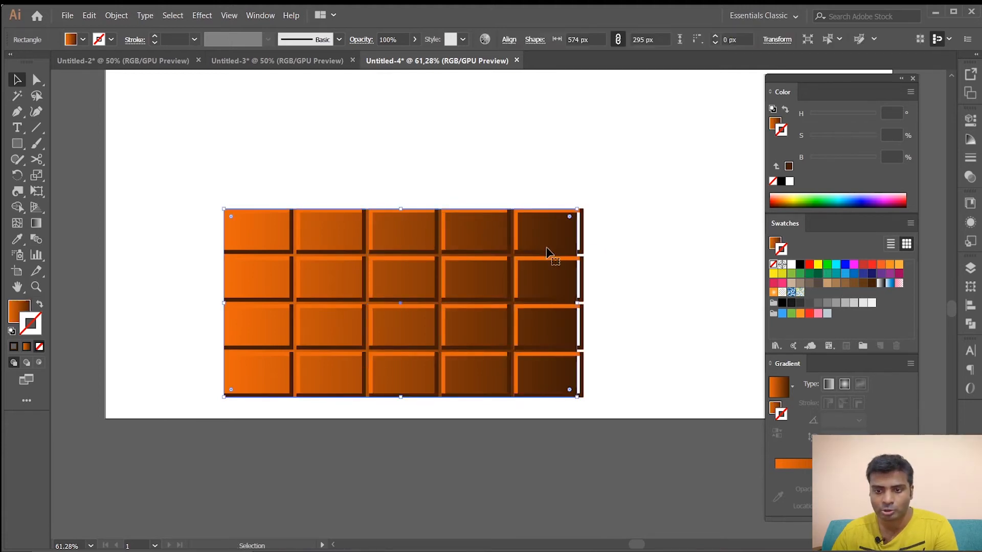
pyautogui.moveTo(579, 304); pyautogui.dragTo(585, 303)
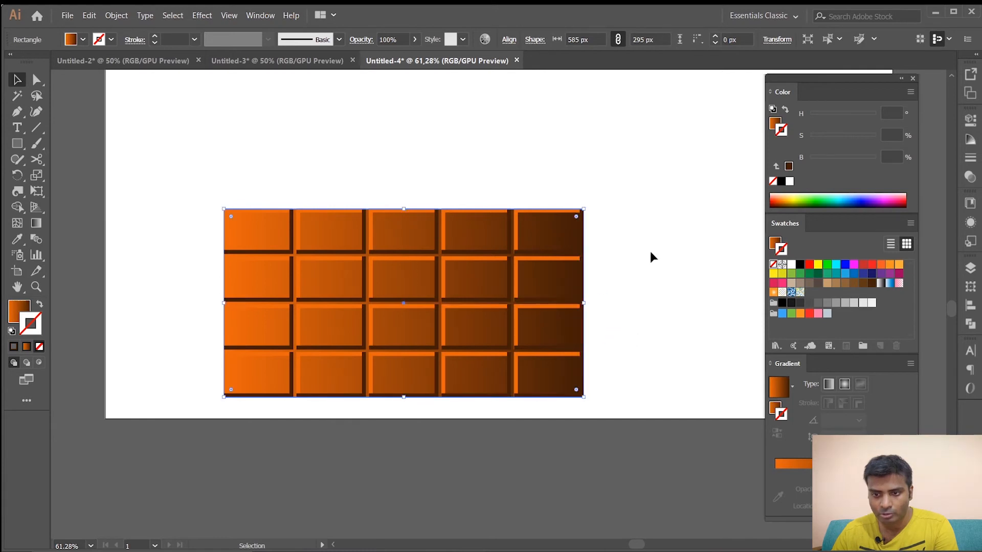
pyautogui.click(656, 220)
pyautogui.hotkey('ctrl', '-')
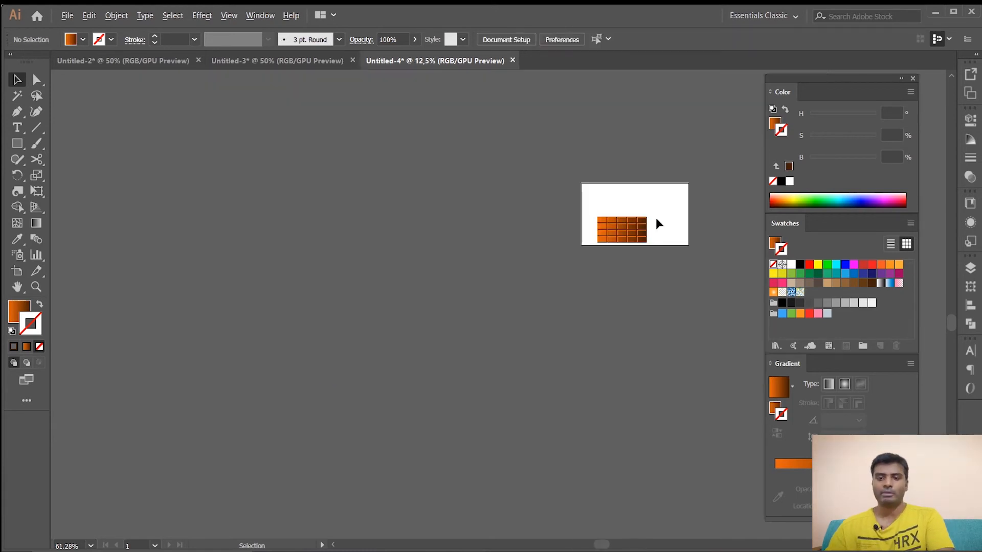
# Step: Group the frame grid with its gradient rectangle and shift the group left so it overhangs the artboard's left edge
pyautogui.scroll(2, 655, 220)
pyautogui.scroll(-2, 656, 220)
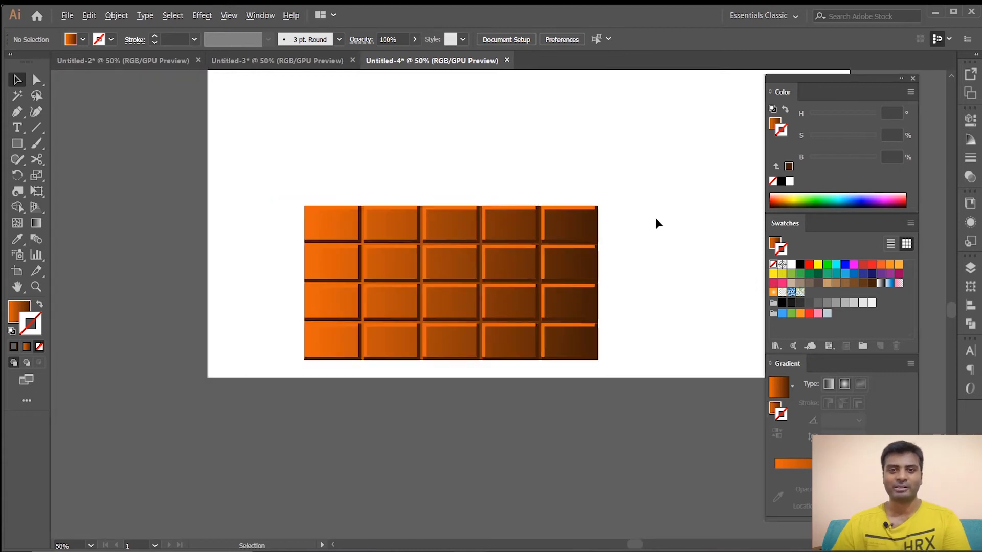
pyautogui.moveTo(279, 181); pyautogui.dragTo(608, 339)
pyautogui.moveTo(278, 198); pyautogui.dragTo(628, 357)
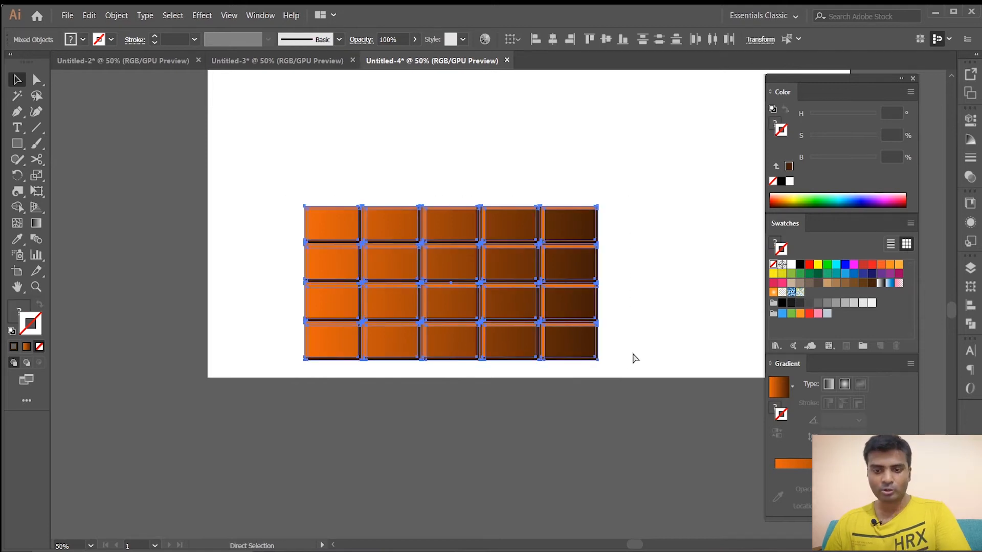
pyautogui.hotkey('ctrl', 'g')
pyautogui.moveTo(389, 225); pyautogui.dragTo(166, 206)
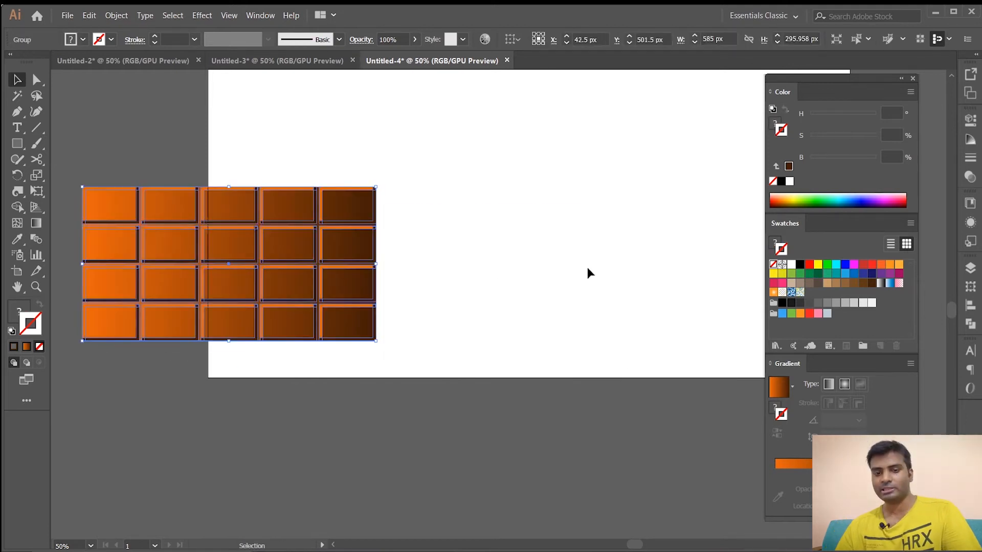
pyautogui.click(588, 267)
# Step: Draw a rectangle about 774 × 320 px on the empty artboard area using the default fill and stroke
pyautogui.scroll(5, 587, 268)
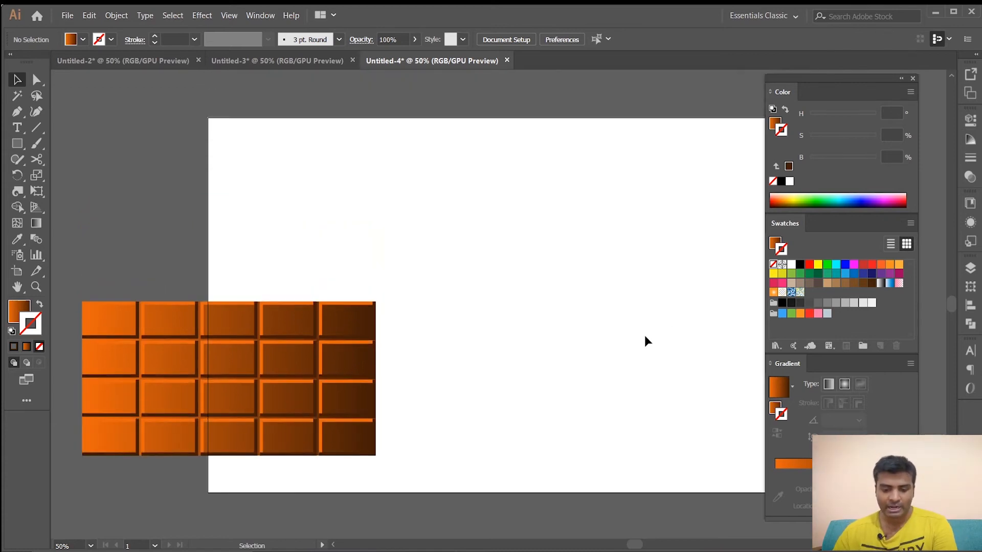
pyautogui.moveTo(620, 370); pyautogui.dragTo(540, 365)
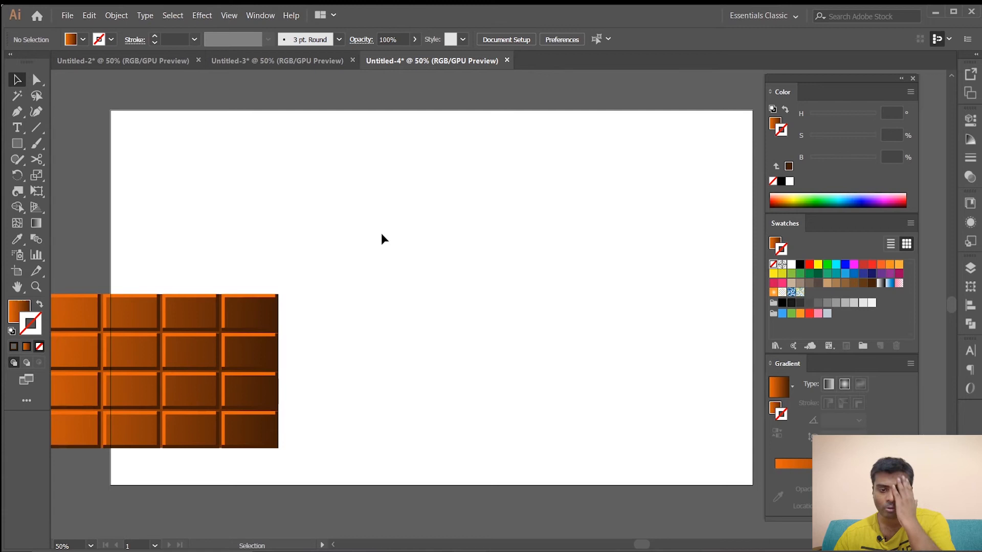
pyautogui.click(11, 331)
pyautogui.click(17, 144)
pyautogui.moveTo(325, 185); pyautogui.dragTo(713, 351)
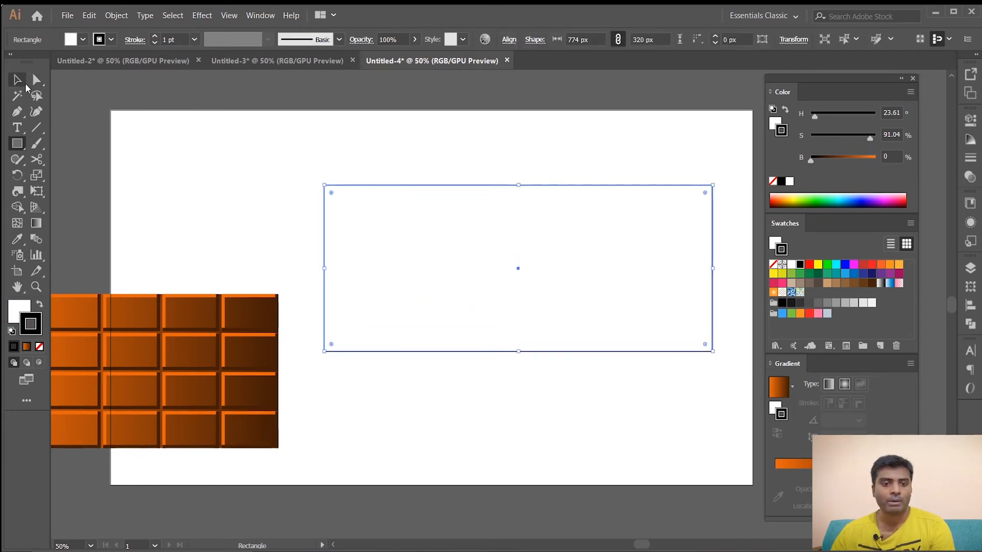
# Step: Remove the new rectangle's stroke and fill it with the dark purple swatch
pyautogui.click(39, 347)
pyautogui.click(19, 310)
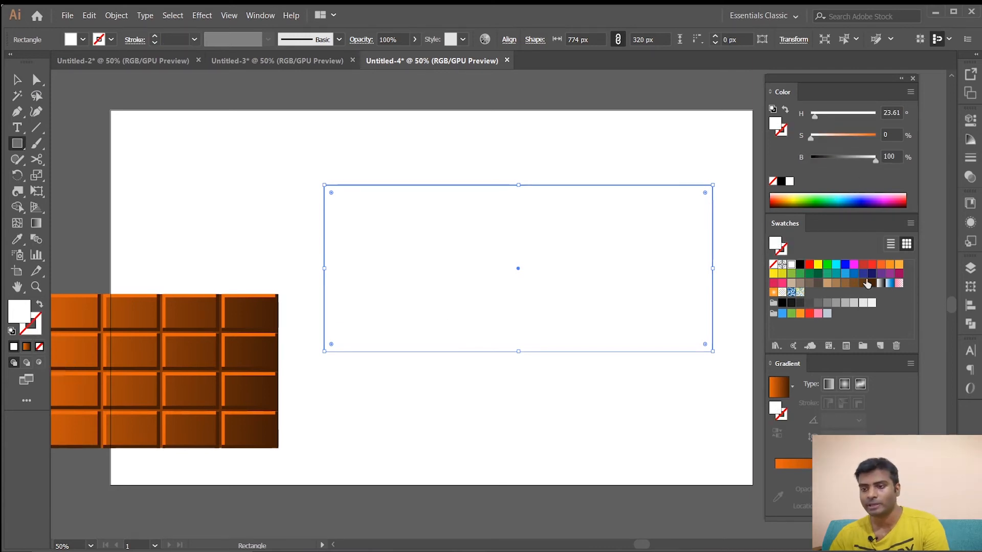
pyautogui.click(881, 275)
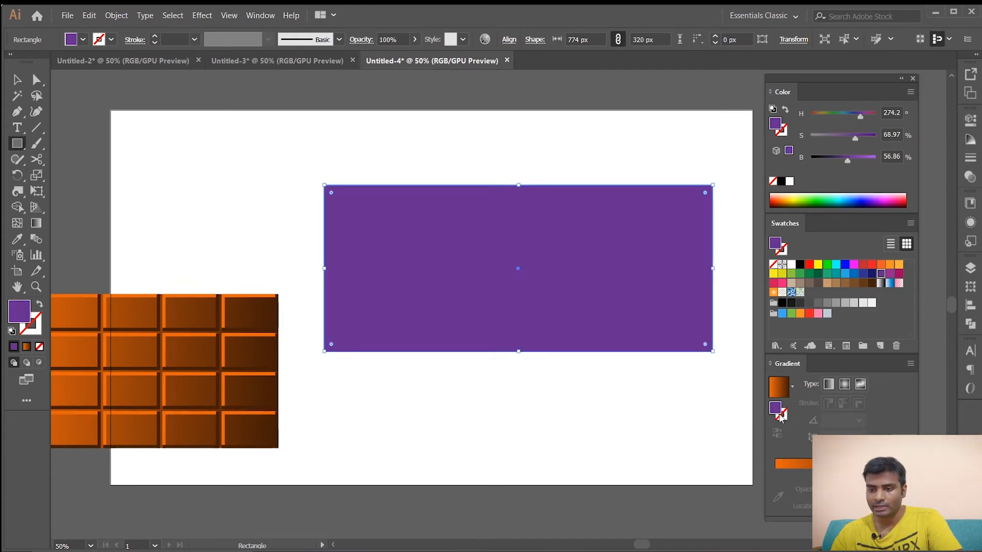
# Step: Apply a linear gradient to the rectangle with purple stops at both ends, removing the dark brown stop
pyautogui.click(789, 470)
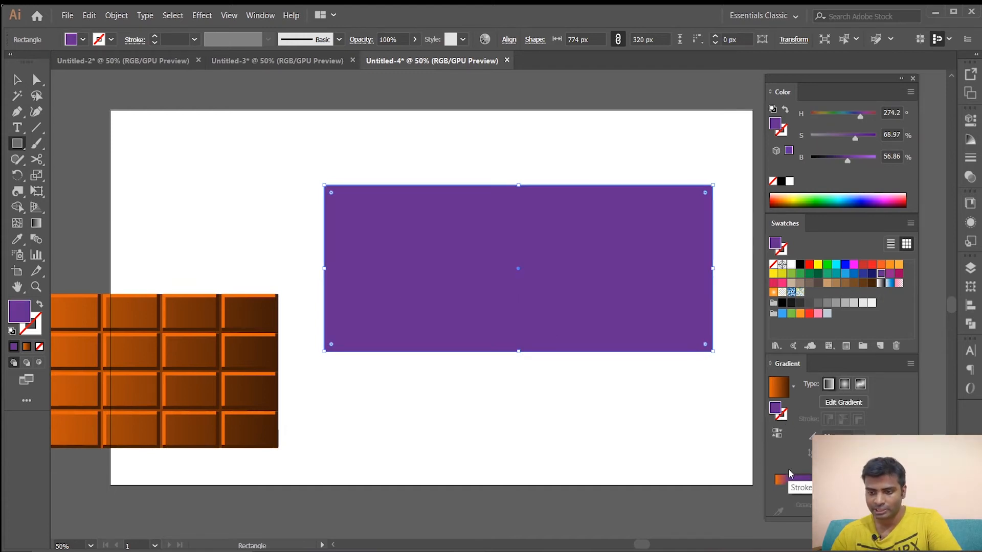
pyautogui.moveTo(776, 492)
pyautogui.mouseDown()
pyautogui.moveTo(778, 516)
pyautogui.moveTo(775, 492)
pyautogui.mouseUp()
pyautogui.click(799, 489)
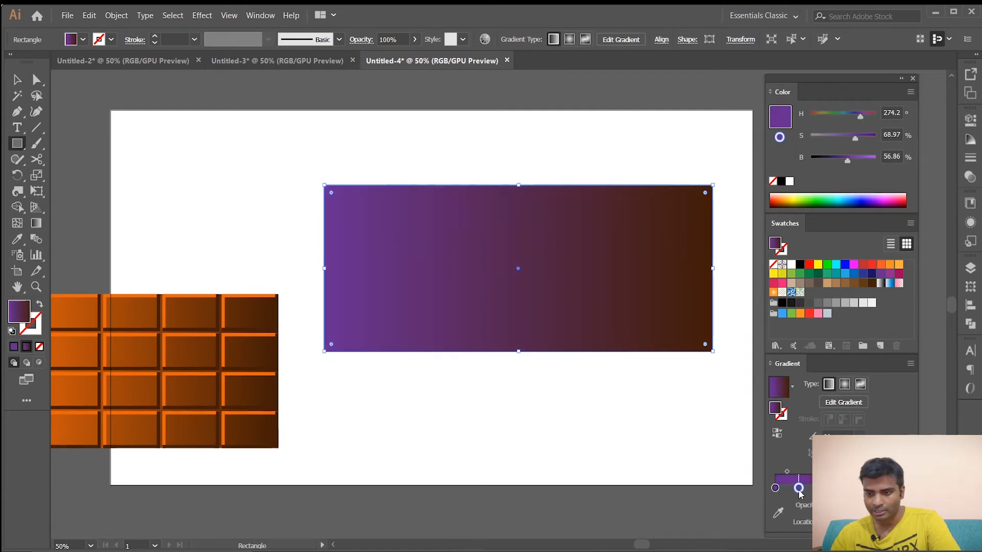
pyautogui.moveTo(906, 489); pyautogui.dragTo(904, 517)
pyautogui.moveTo(799, 490); pyautogui.dragTo(906, 490)
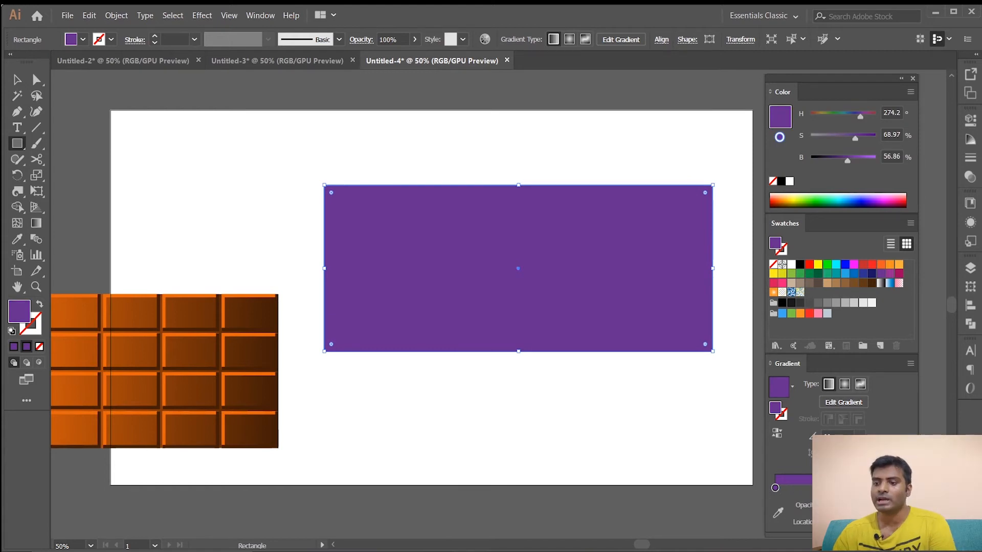
# Step: Darken the gradient's right stop to about 25% brightness and 81% saturation, and change the left stop to bright purple 9a28d0
pyautogui.moveTo(847, 160)
pyautogui.mouseDown()
pyautogui.moveTo(824, 159)
pyautogui.moveTo(865, 141)
pyautogui.moveTo(830, 158)
pyautogui.mouseUp()
pyautogui.click(863, 139)
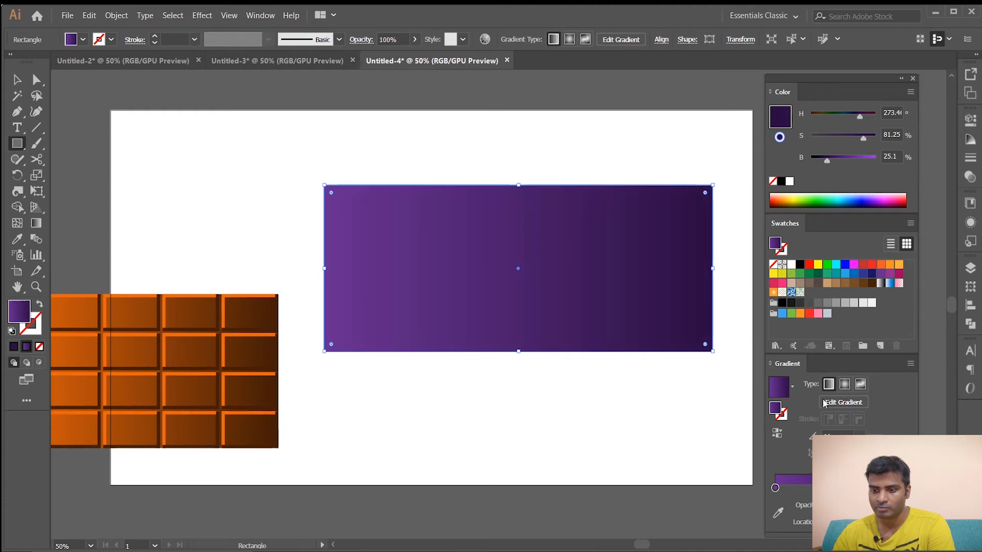
pyautogui.click(775, 486)
pyautogui.moveTo(850, 161); pyautogui.dragTo(872, 161)
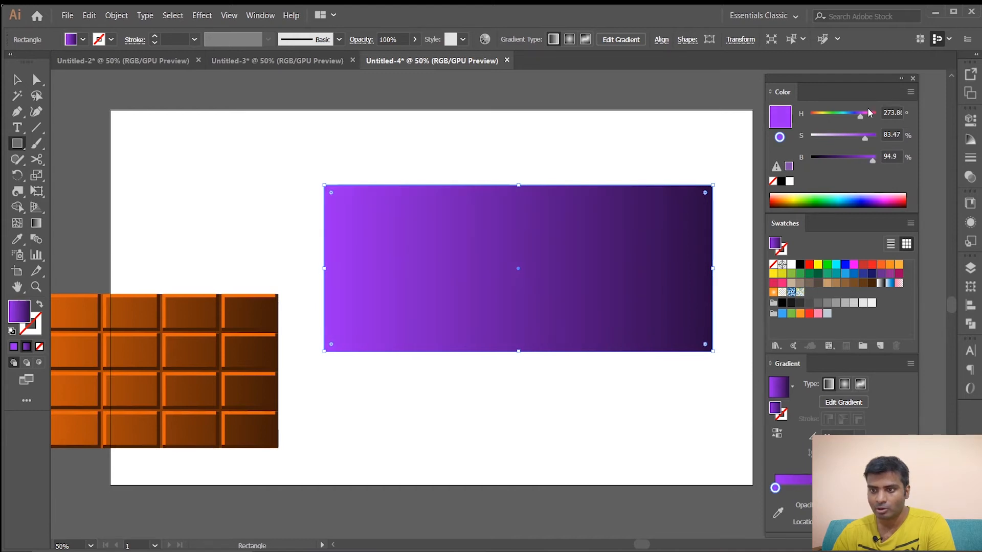
pyautogui.click(911, 93)
pyautogui.click(826, 125)
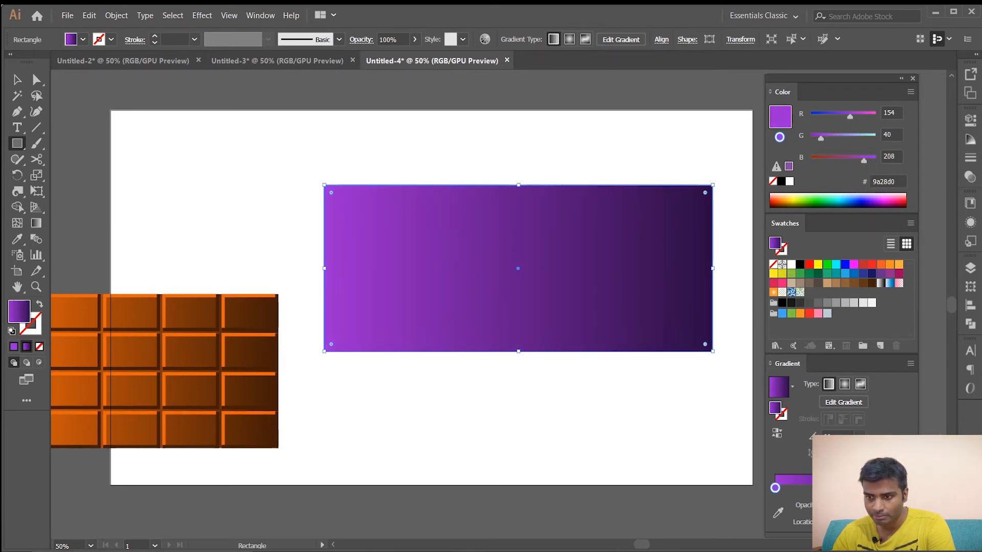
# Step: Raise the right gradient stop's red value to 55, lower its brightness to about 18%, and deselect the rectangle
pyautogui.click(903, 488)
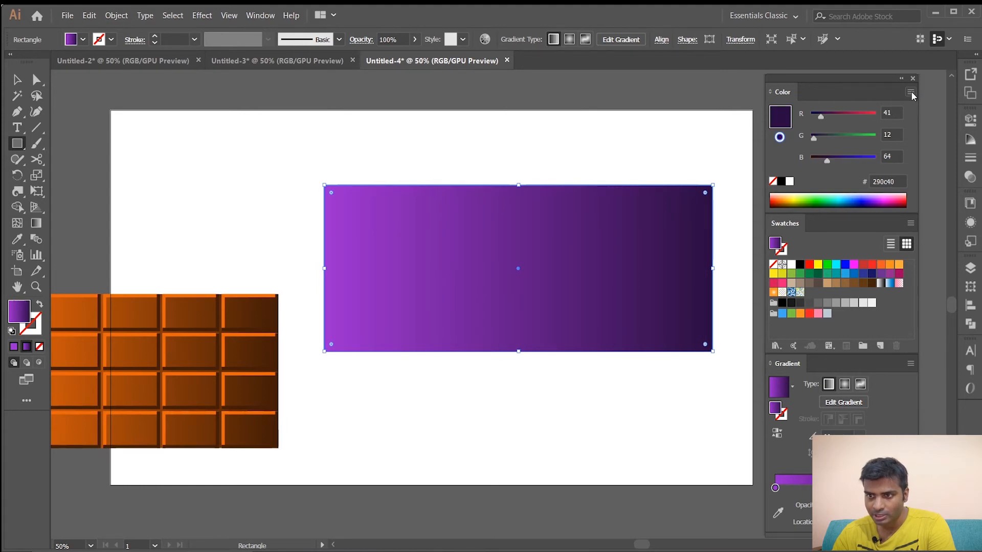
pyautogui.click(911, 92)
pyautogui.click(829, 125)
pyautogui.moveTo(822, 117); pyautogui.dragTo(825, 116)
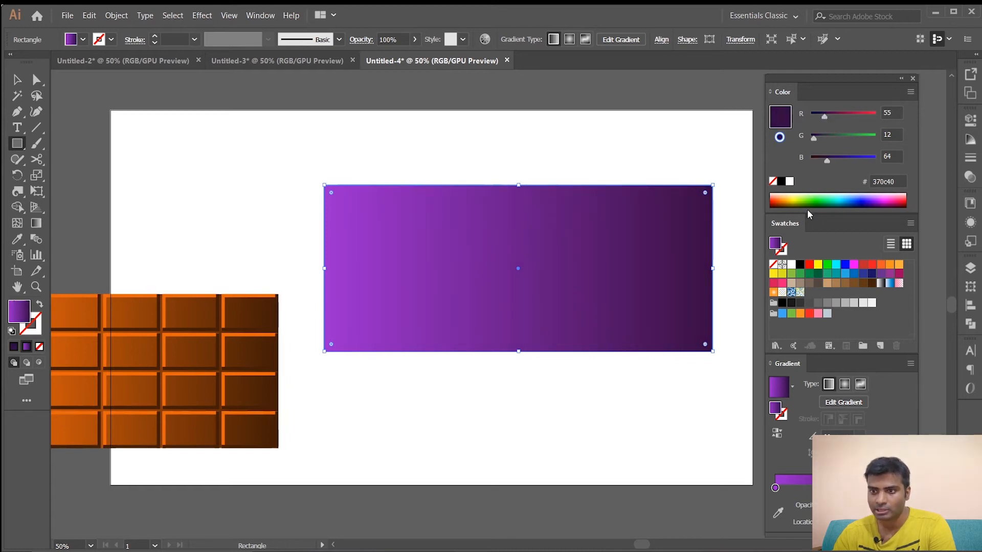
pyautogui.click(910, 93)
pyautogui.click(832, 137)
pyautogui.moveTo(828, 162); pyautogui.dragTo(822, 162)
pyautogui.press('v')
pyautogui.click(216, 162)
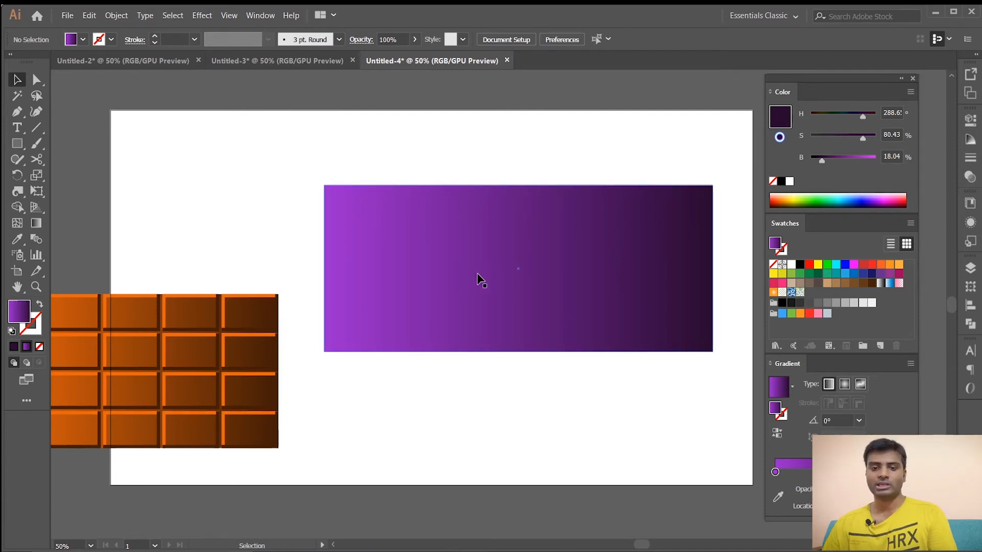
# Step: Add a centred copy of the gradient rectangle scaled to about 676 × 279 px, with no fill and a 1 pt black stroke
pyautogui.click(492, 251)
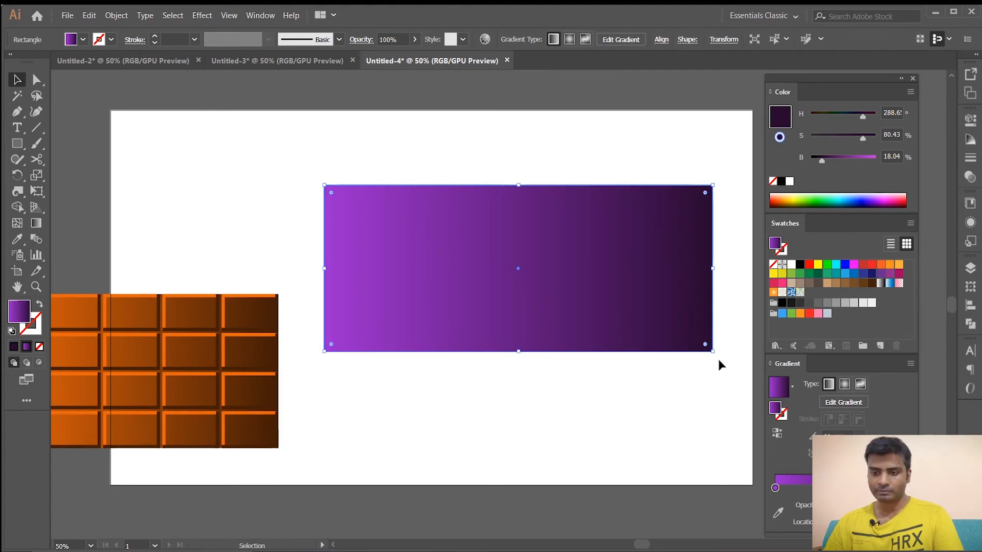
pyautogui.moveTo(715, 354); pyautogui.dragTo(691, 348)
pyautogui.moveTo(688, 341); pyautogui.dragTo(688, 341)
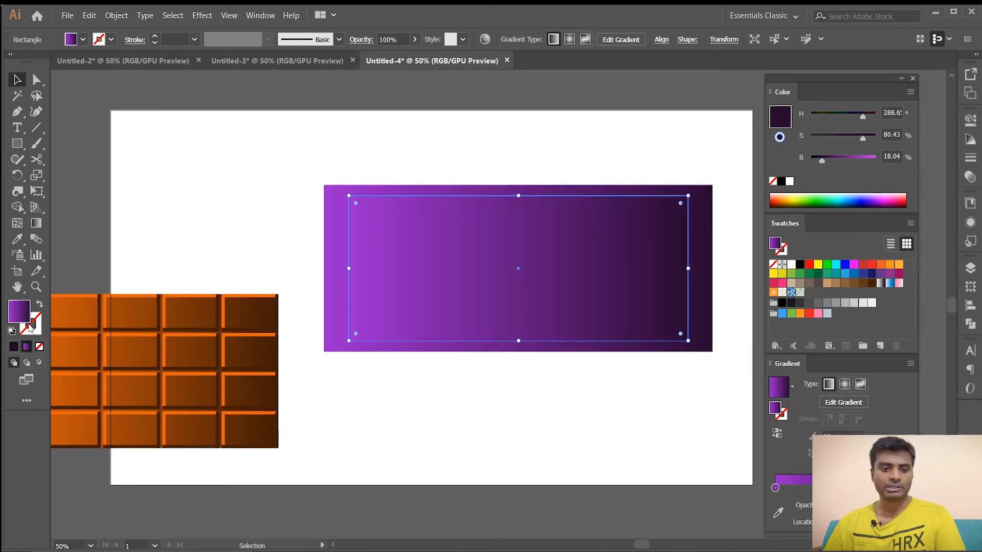
pyautogui.click(13, 333)
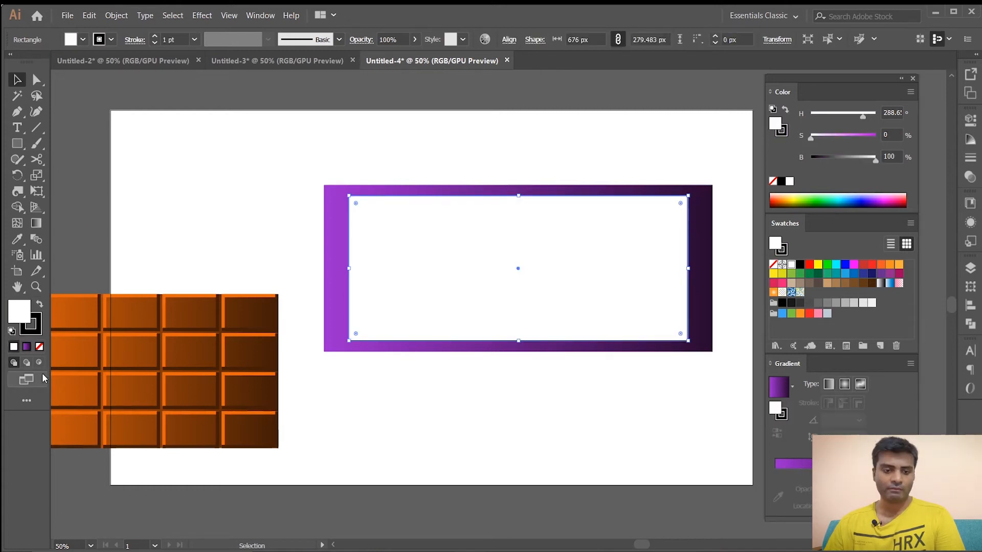
pyautogui.click(39, 347)
pyautogui.click(40, 332)
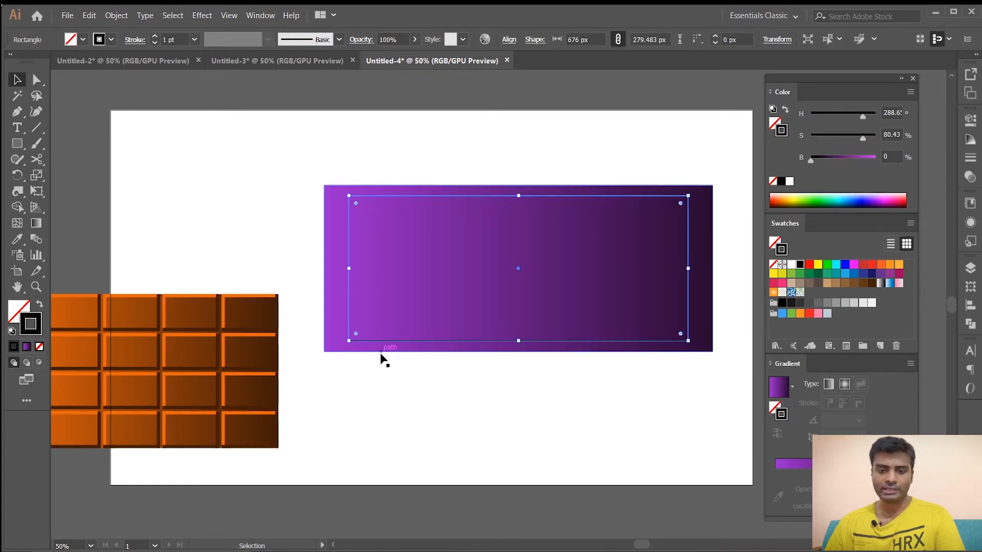
# Step: Thicken the inner rectangle's stroke to 18 pt and reduce it to 7 pt
pyautogui.click(154, 36)
pyautogui.click(154, 36)
pyautogui.click(154, 36)
pyautogui.click(154, 36)
pyautogui.click(155, 36)
pyautogui.click(154, 37)
pyautogui.click(155, 37)
pyautogui.click(155, 36)
pyautogui.click(154, 36)
pyautogui.click(155, 37)
pyautogui.click(155, 36)
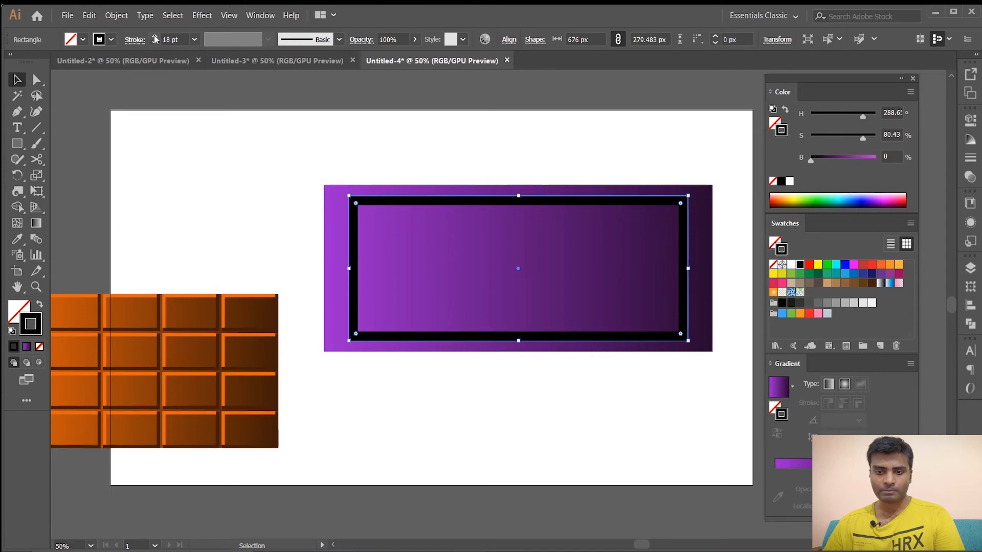
pyautogui.scroll(-10, 154, 36)
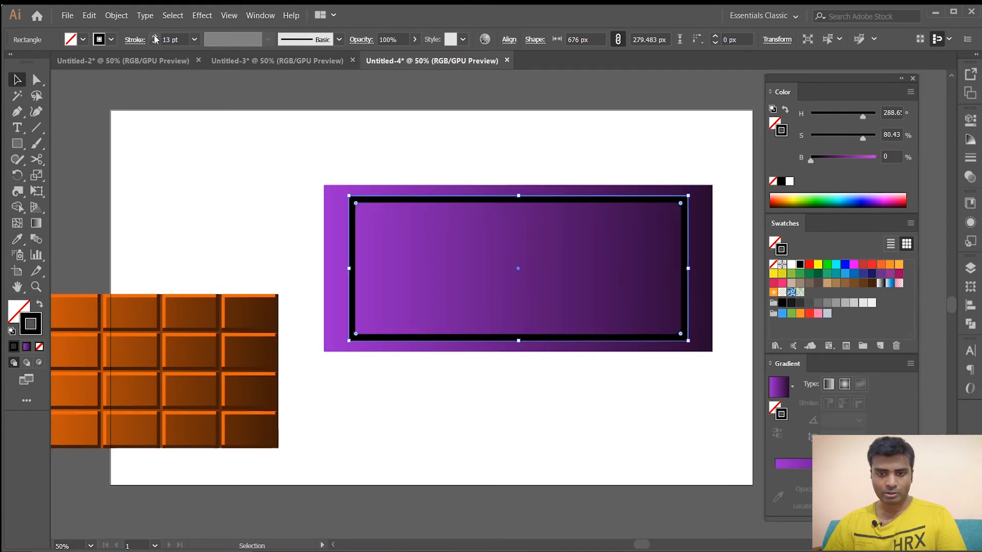
pyautogui.scroll(-1, 154, 38)
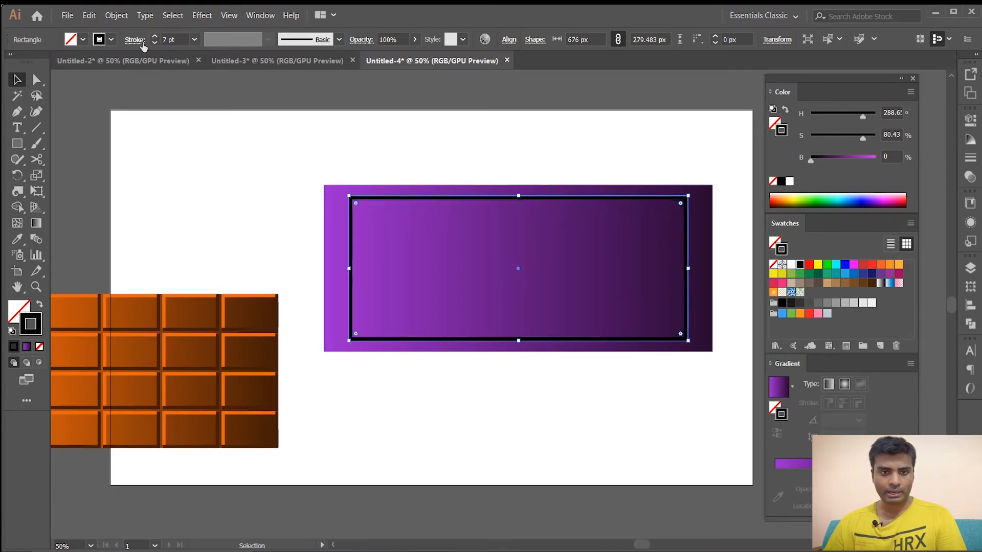
# Step: Align the inner rectangle's stroke to the centre of its path and increase its weight to 37 pt
pyautogui.click(135, 39)
pyautogui.click(51, 109)
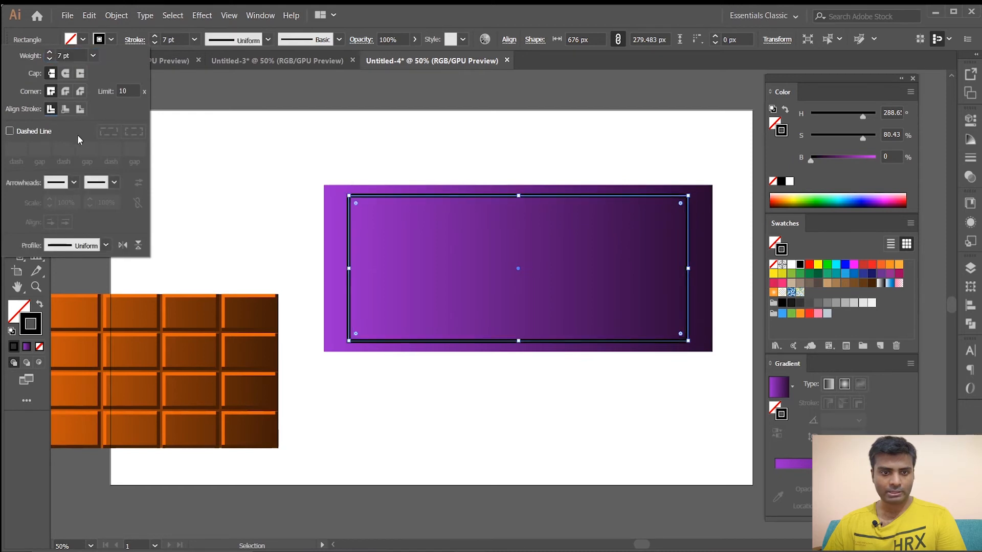
pyautogui.click(233, 109)
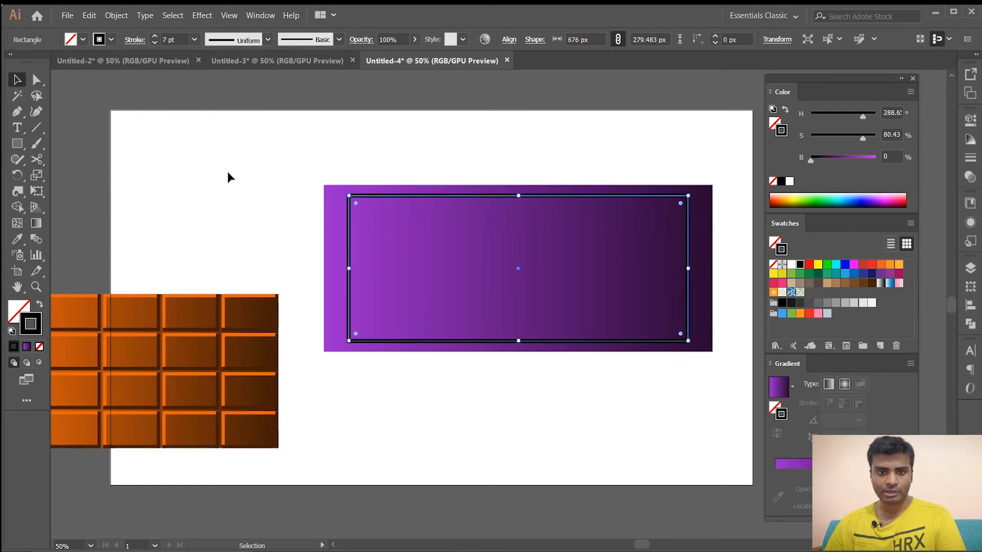
pyautogui.scroll(11, 154, 38)
pyautogui.scroll(18, 155, 38)
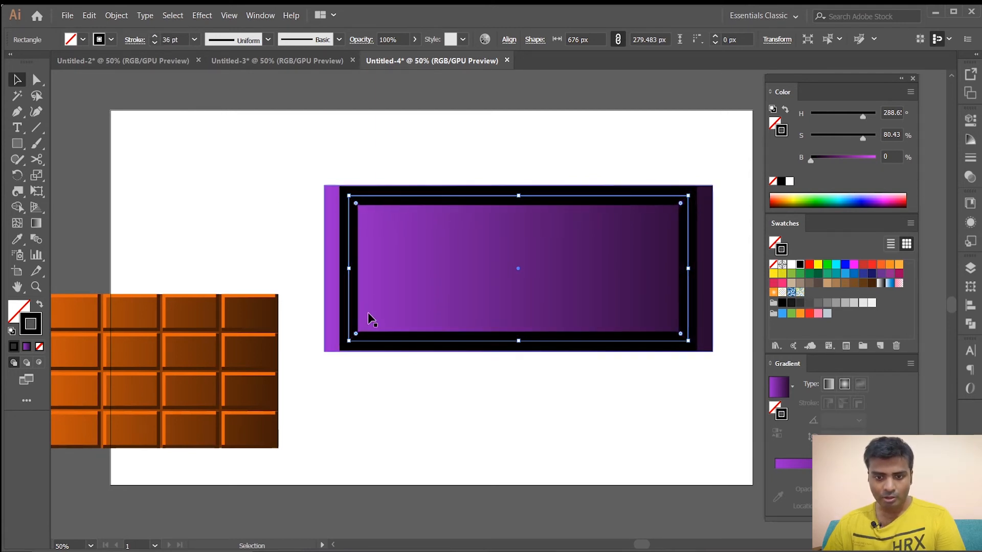
pyautogui.scroll(1, 154, 38)
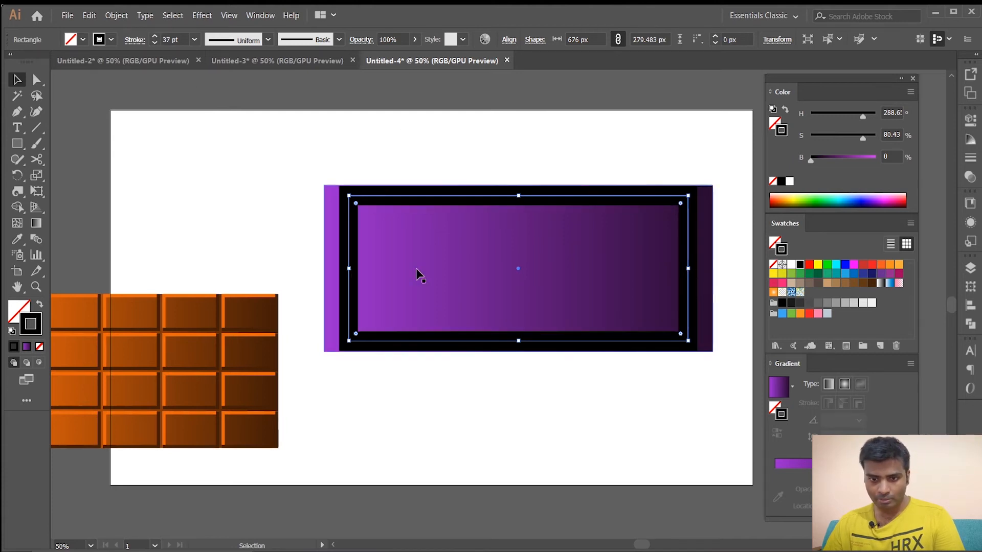
# Step: Widen the black-stroked rectangle symmetrically from its centre to about 773 px
pyautogui.moveTo(349, 268); pyautogui.dragTo(347, 269)
pyautogui.hotkey('ctrl', 'z')
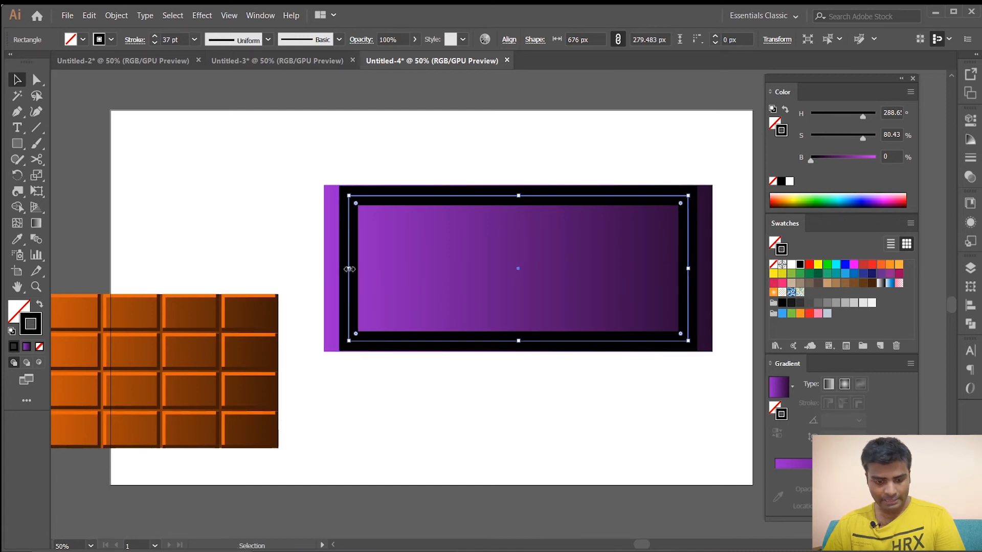
pyautogui.moveTo(349, 268); pyautogui.dragTo(327, 273)
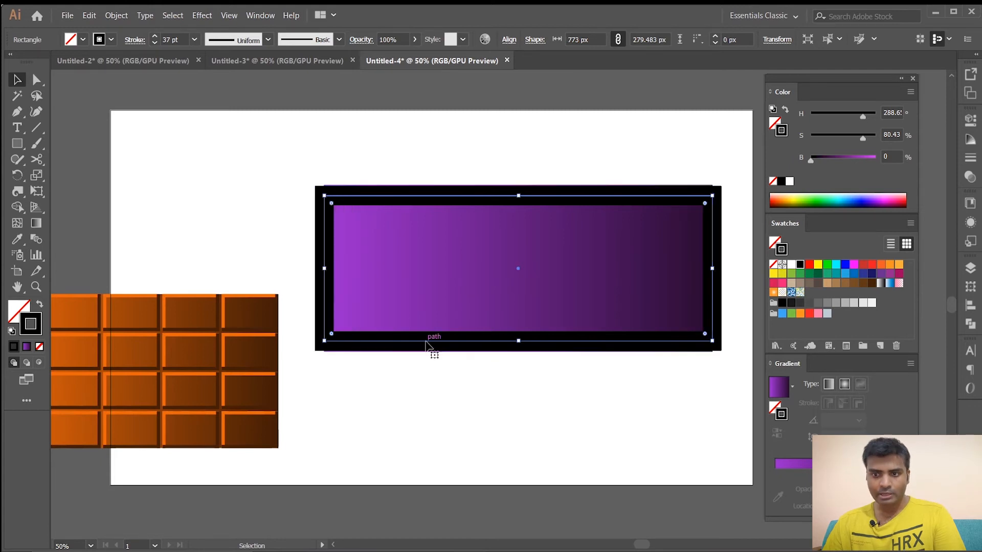
pyautogui.click(404, 166)
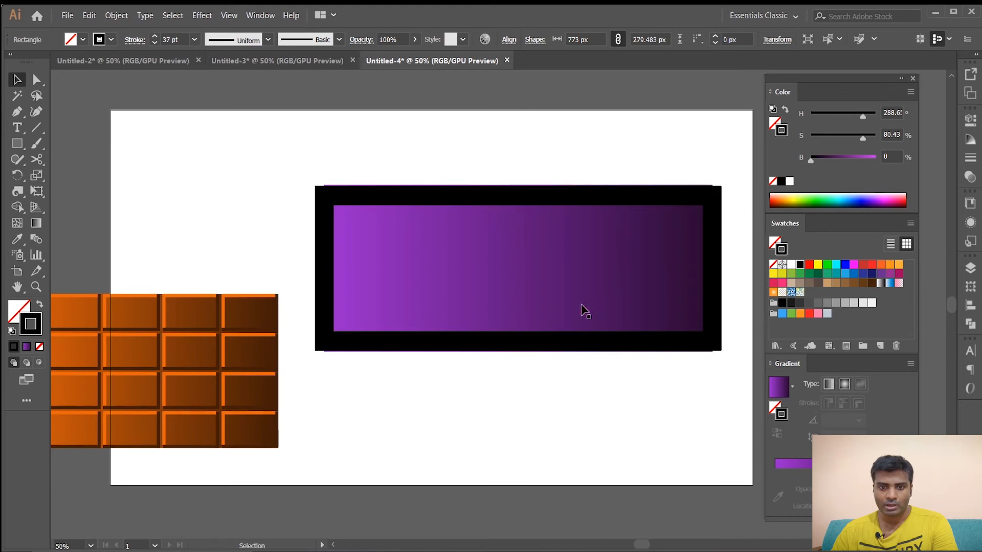
# Step: Narrow the black-stroked rectangle from both sides so its outer stroke edges roughly meet the gradient rectangle's sides
pyautogui.click(328, 272)
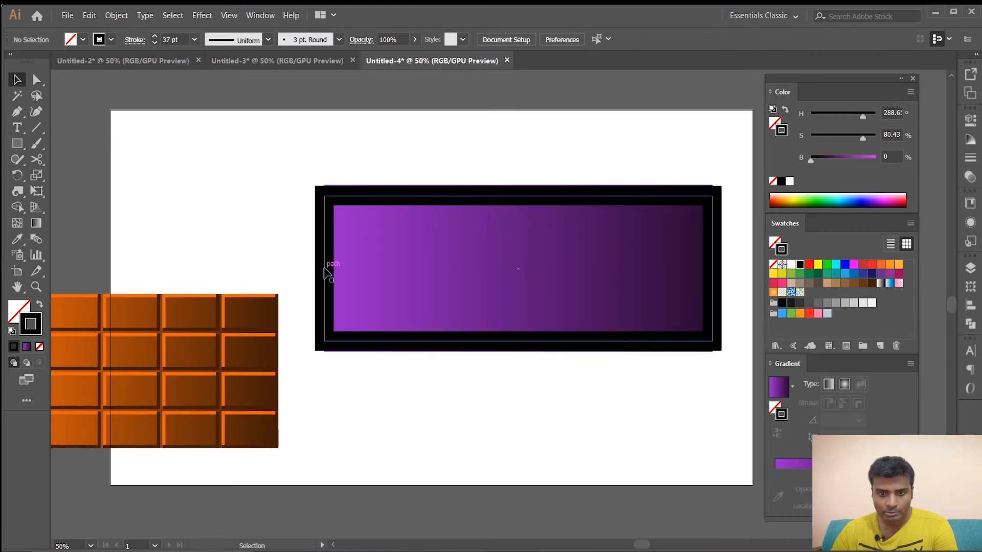
pyautogui.moveTo(326, 269); pyautogui.dragTo(334, 268)
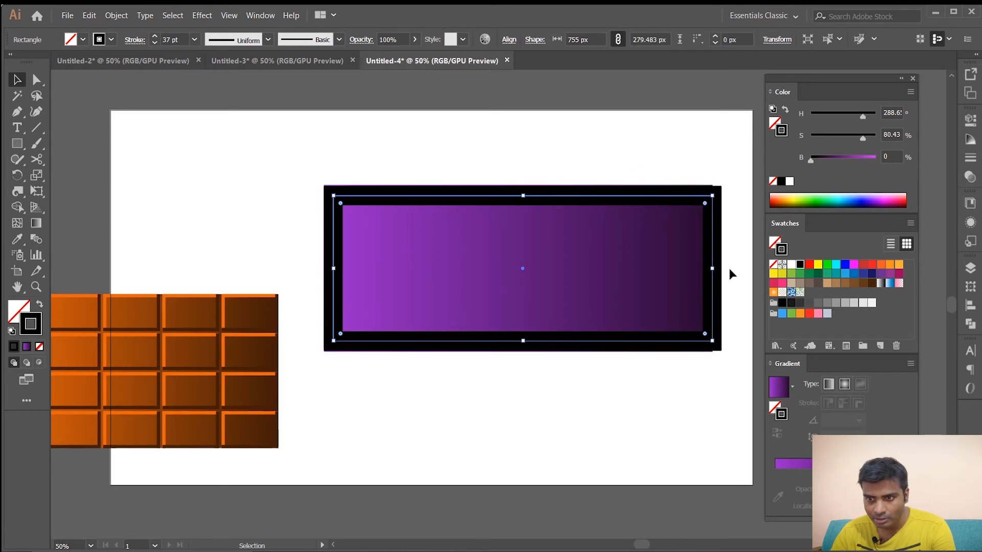
pyautogui.moveTo(715, 269)
pyautogui.mouseDown()
pyautogui.moveTo(723, 271)
pyautogui.moveTo(705, 270)
pyautogui.mouseUp()
pyautogui.click(704, 271)
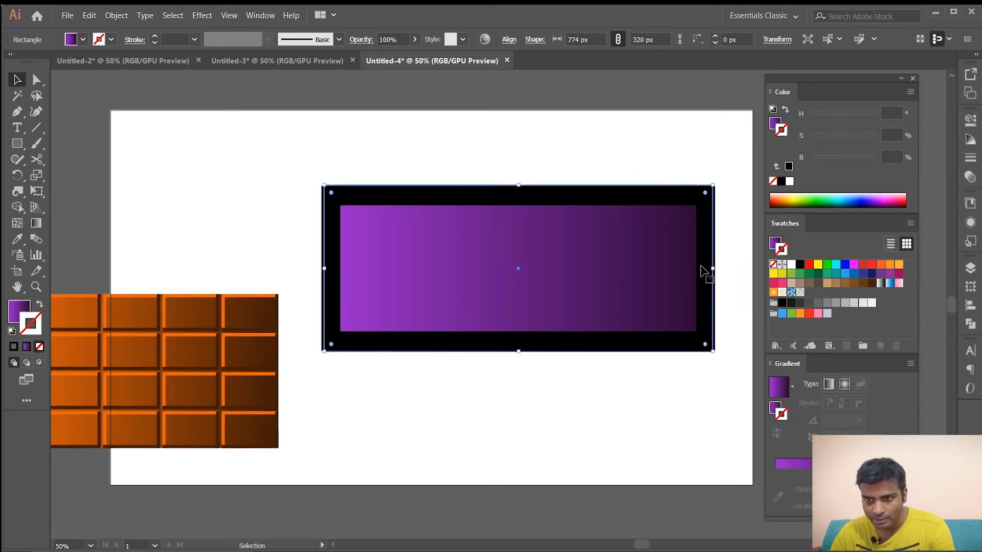
pyautogui.click(741, 271)
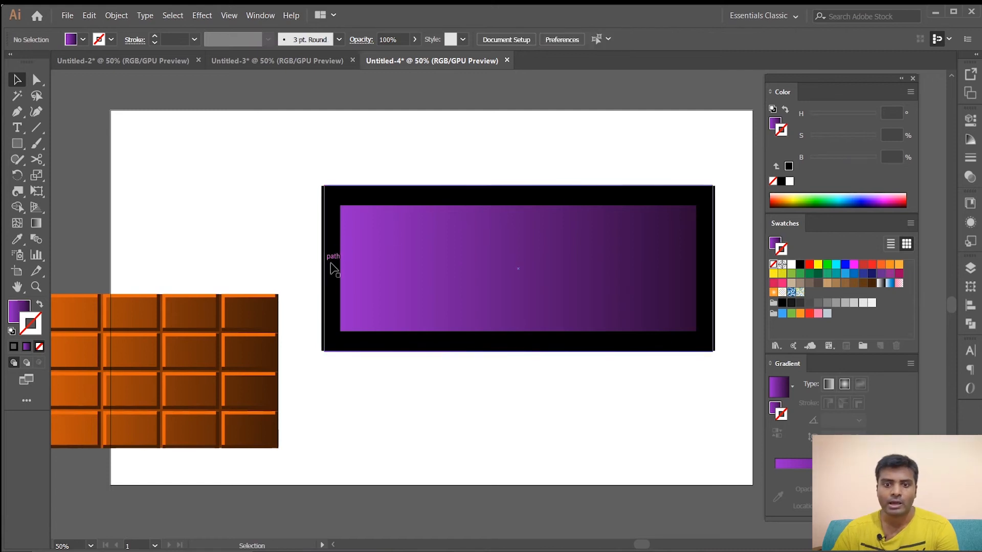
# Step: Delete the lower-right corner anchor of the black frame, leaving an L-shaped stroke along the upper and left edges
pyautogui.click(477, 209)
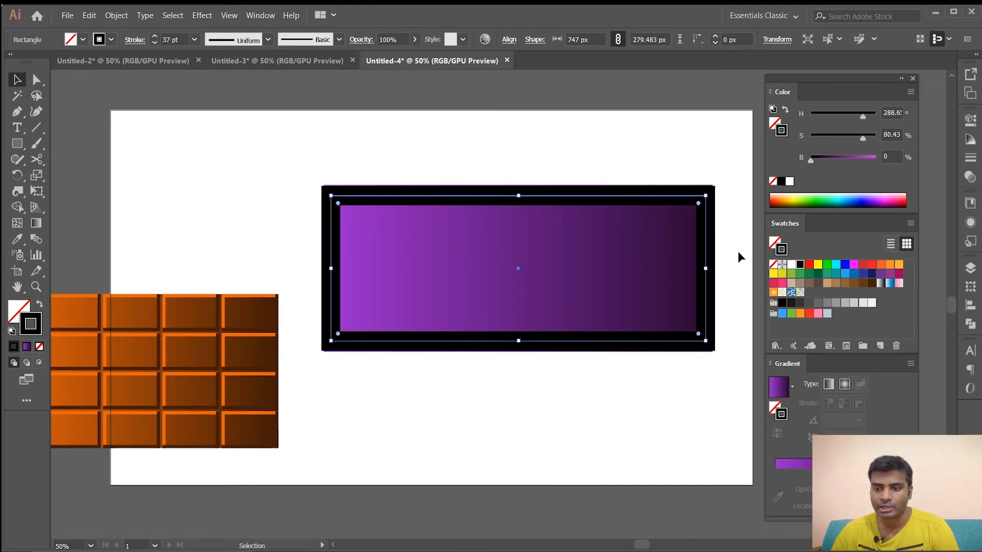
pyautogui.press('a')
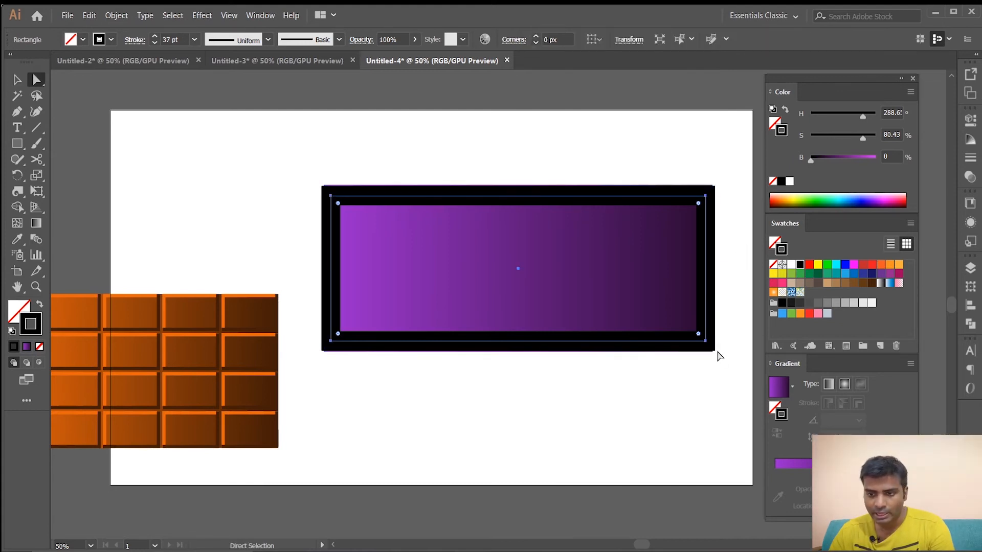
pyautogui.click(707, 343)
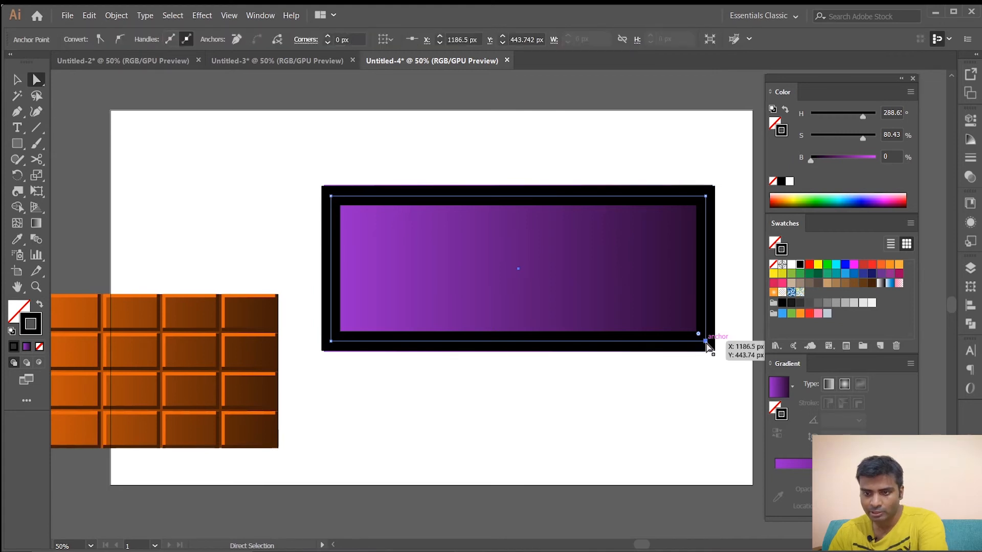
pyautogui.press('Delete')
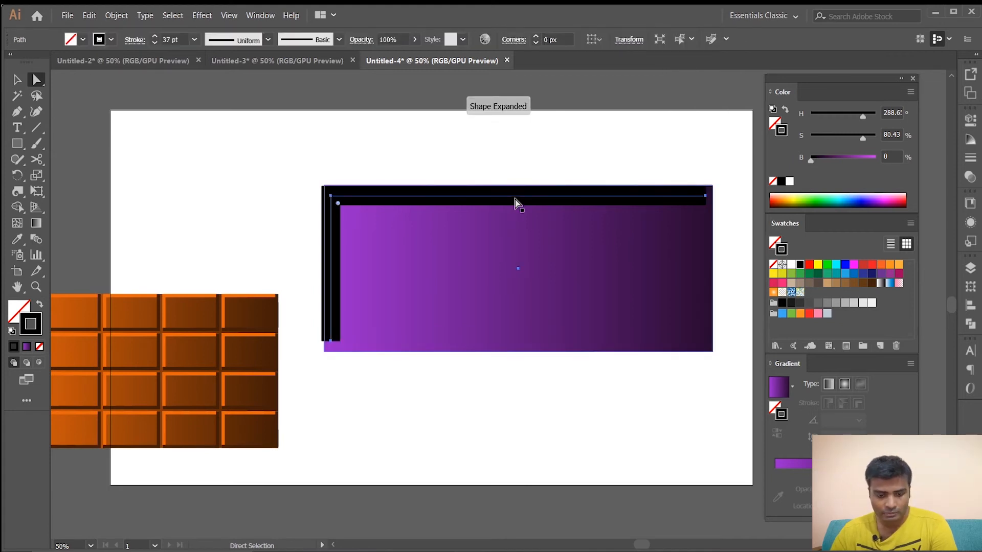
pyautogui.moveTo(515, 203); pyautogui.dragTo(545, 241)
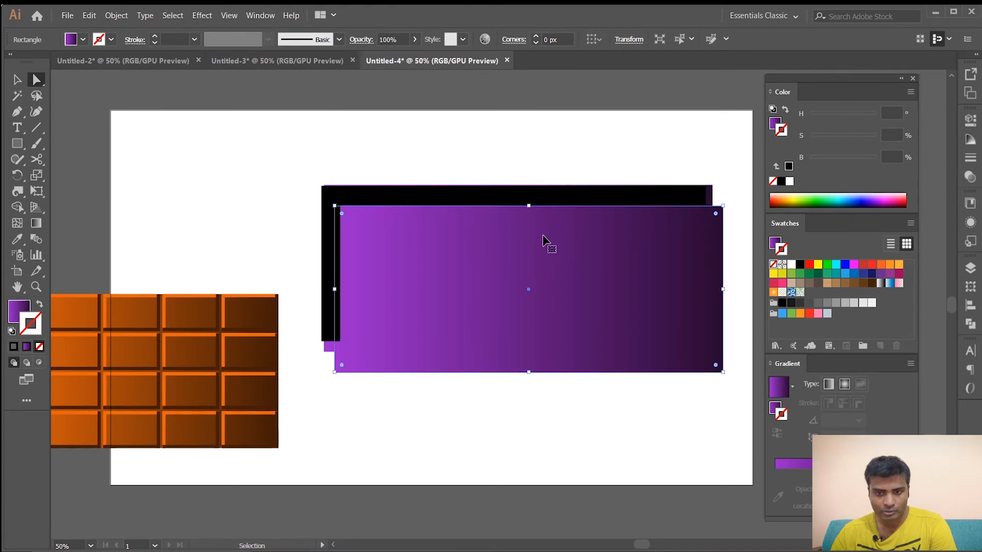
pyautogui.hotkey('ctrl', 'z')
pyautogui.press('ctrl')
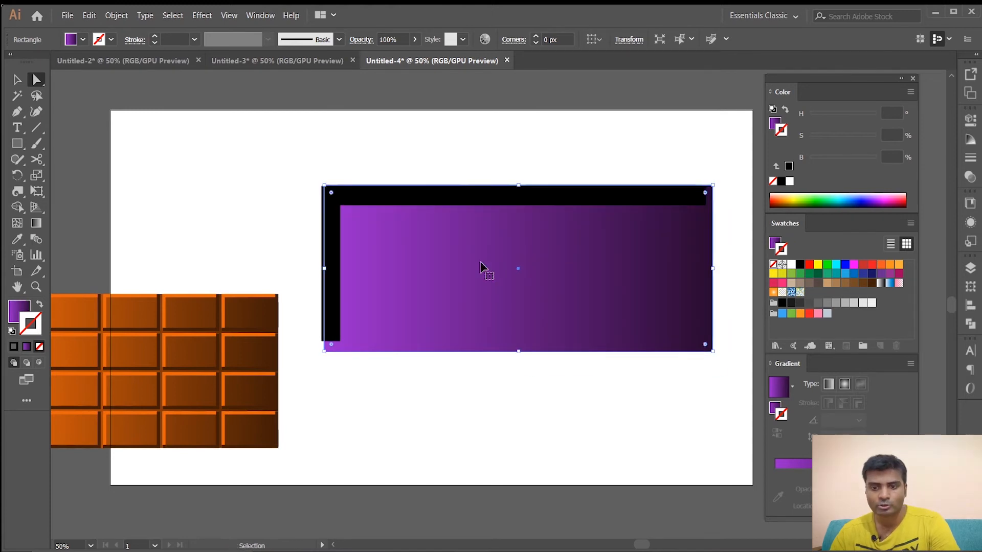
pyautogui.hotkey('ctrl', 'shift', 'a')
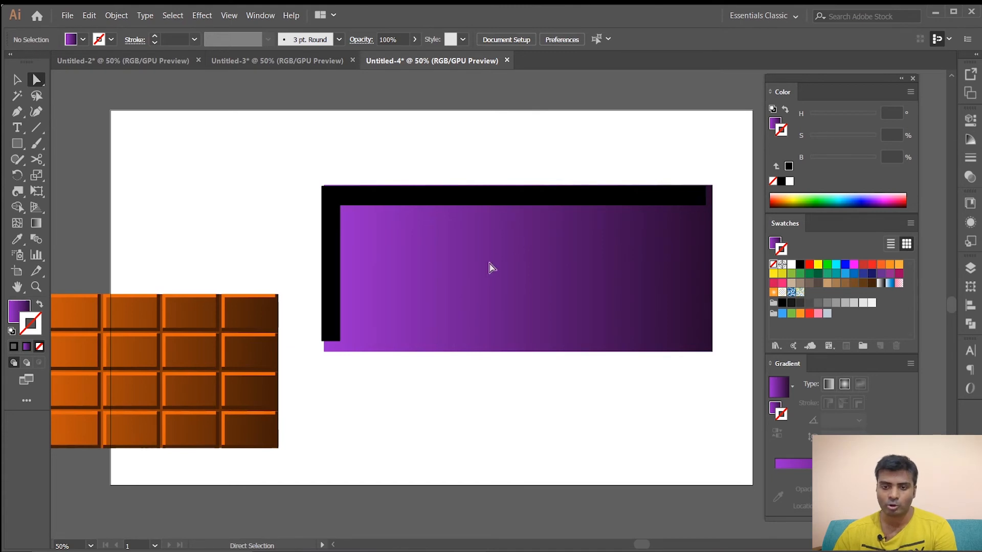
# Step: Duplicate the L-shaped black stroke slightly below the original and rotate the copy 180°
pyautogui.click(503, 199)
pyautogui.moveTo(502, 199); pyautogui.dragTo(514, 228)
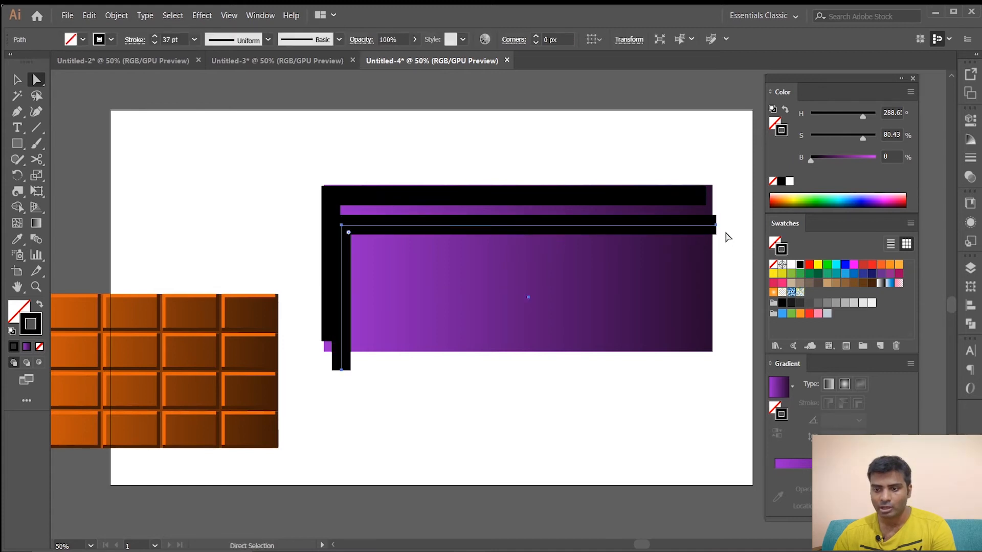
pyautogui.press('v')
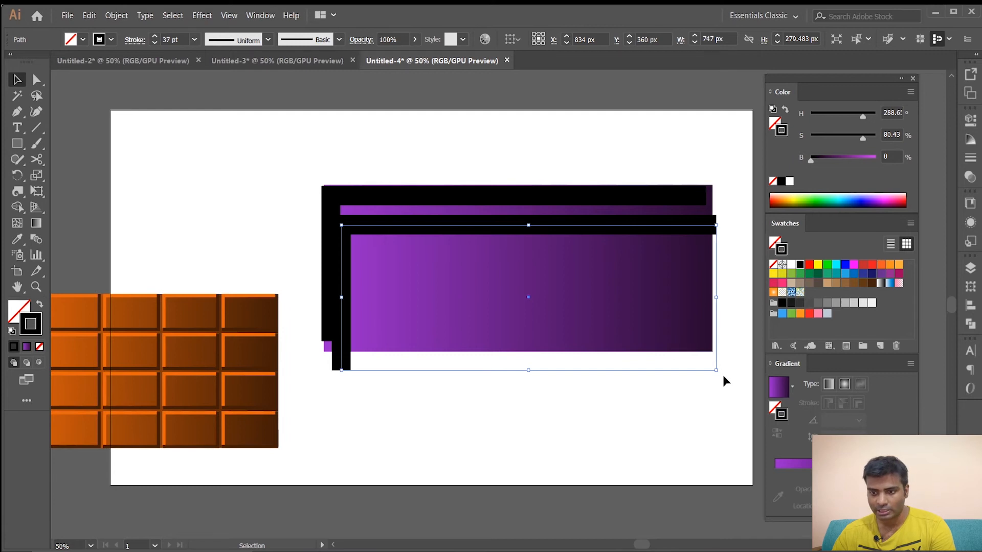
pyautogui.moveTo(720, 373); pyautogui.dragTo(398, 300)
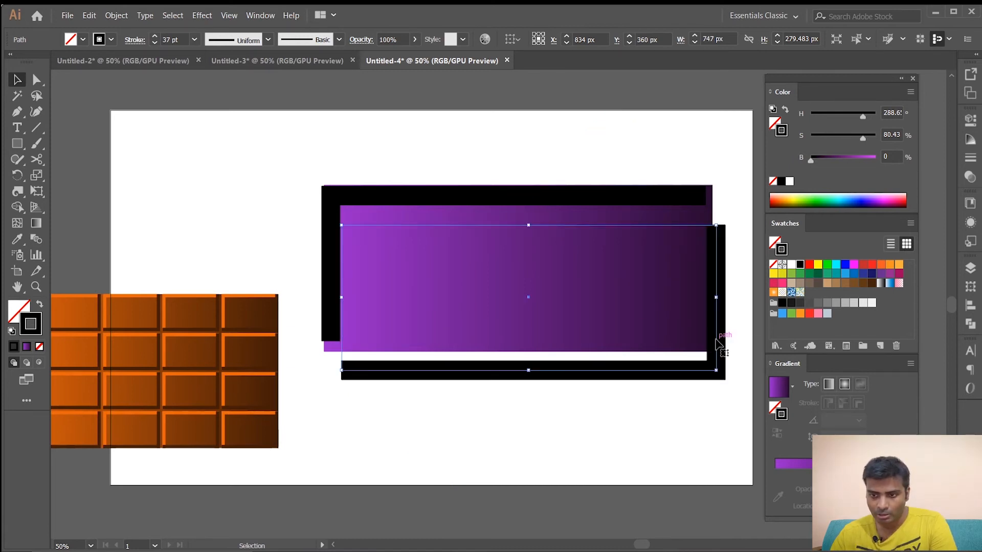
# Step: Move the rotated L-shaped copy onto the gradient rectangle's lower and right edges, so its outer corners meet the original stroke
pyautogui.moveTo(720, 343); pyautogui.dragTo(695, 305)
pyautogui.hotkey('ctrl', 'shift', 'a')
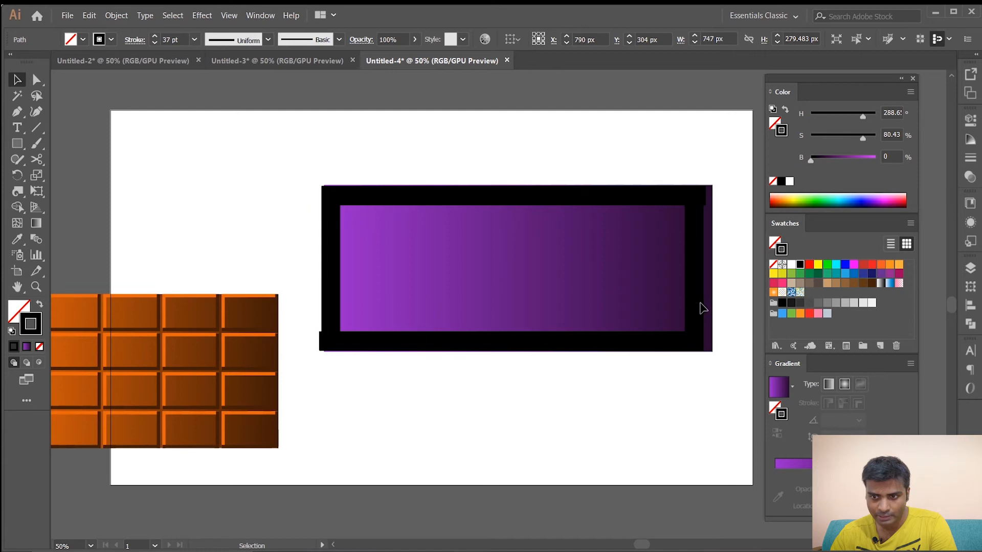
pyautogui.click(699, 308)
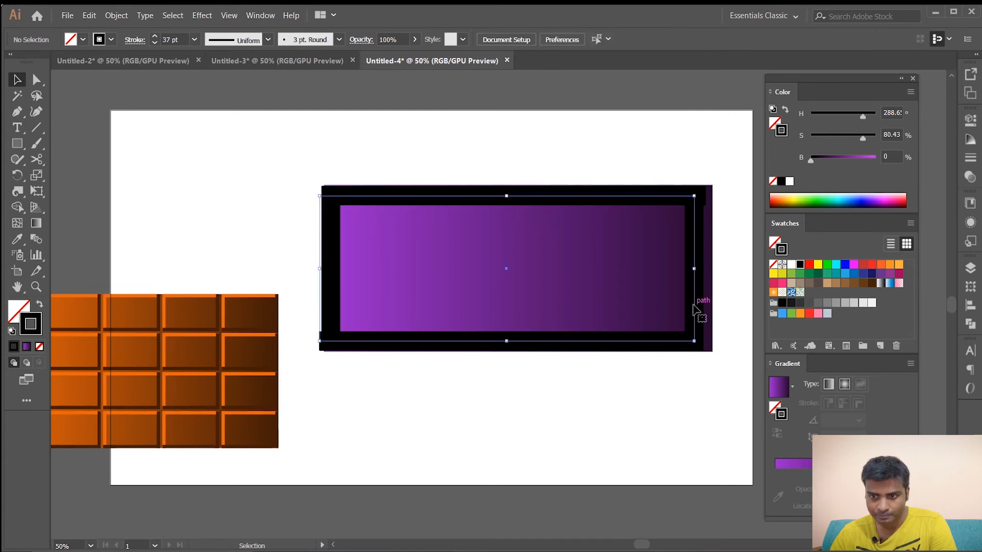
pyautogui.moveTo(697, 305); pyautogui.dragTo(699, 307)
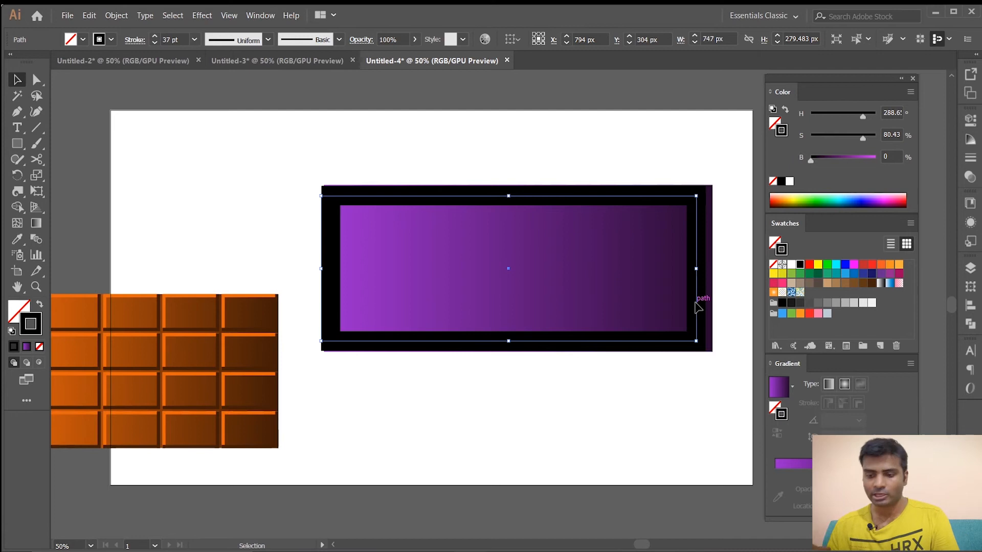
pyautogui.click(454, 173)
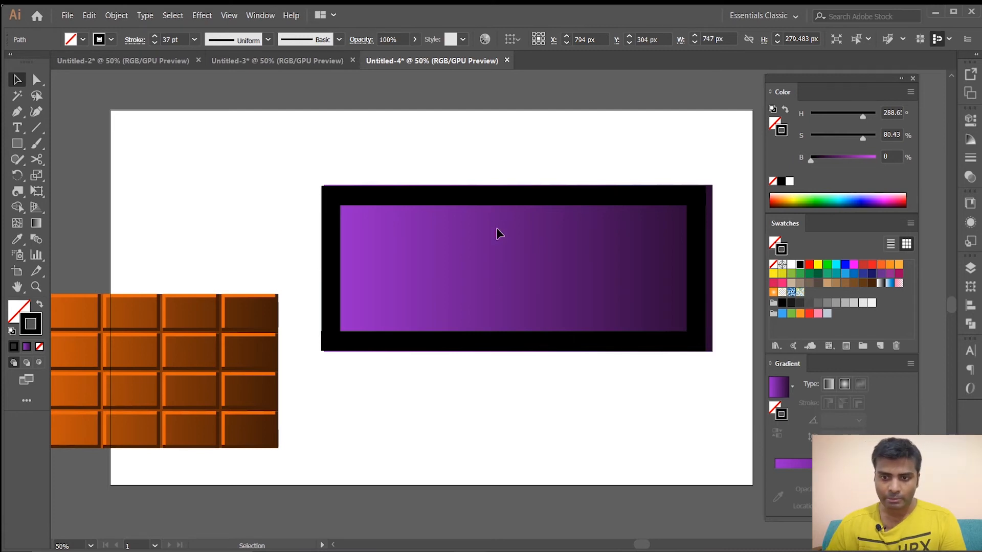
# Step: Recolour the upper-left L-shaped stroke with the light purple sampled from the gradient's left end using the Eyedropper
pyautogui.click(518, 199)
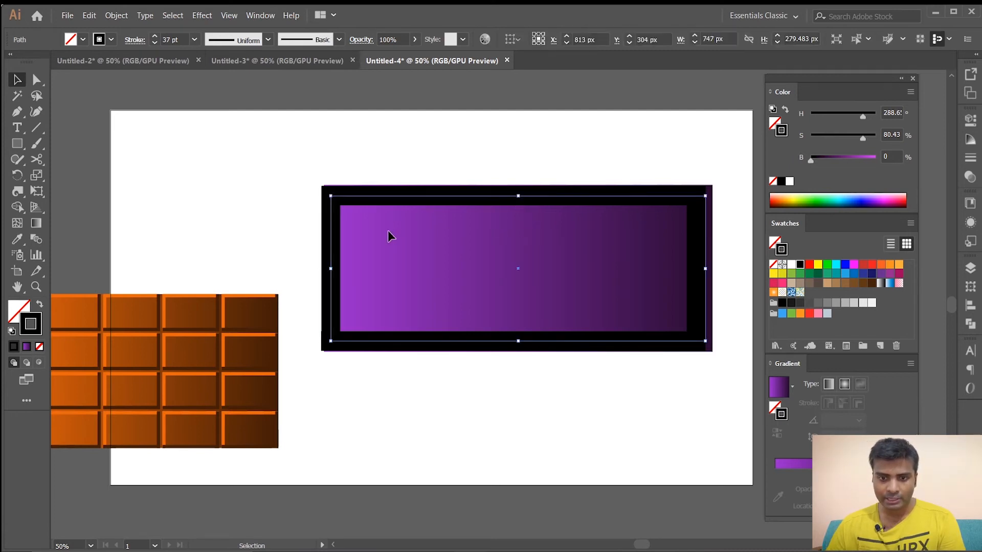
pyautogui.click(17, 239)
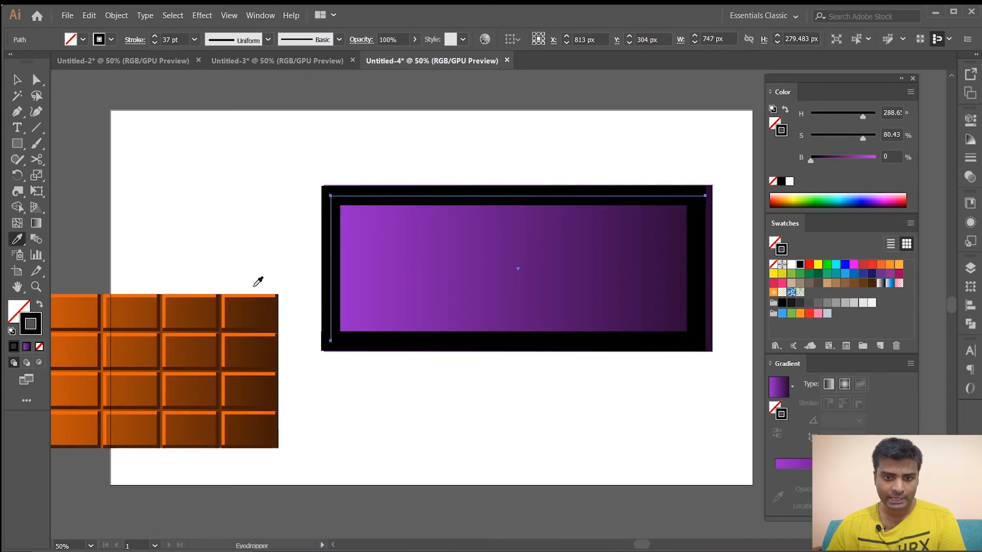
pyautogui.click(348, 205)
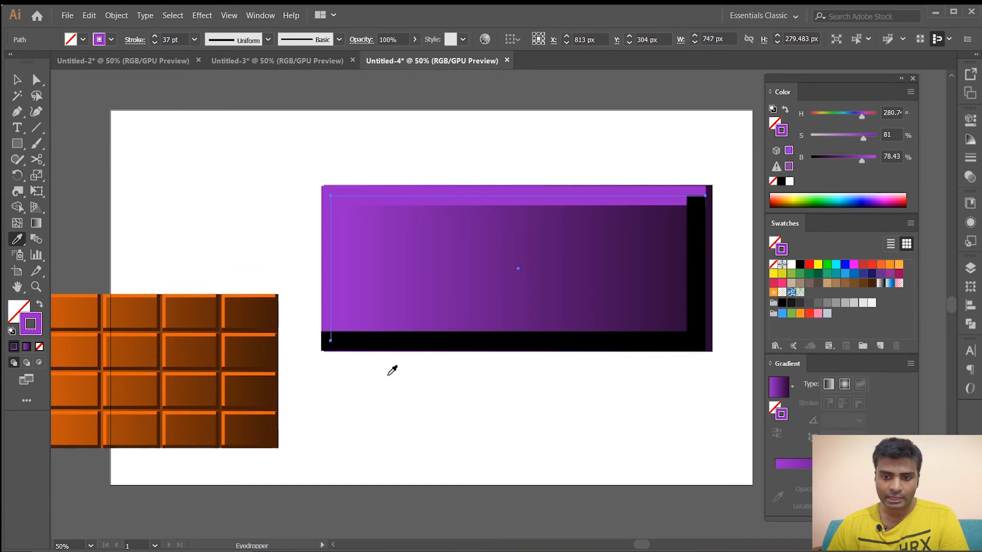
pyautogui.click(17, 79)
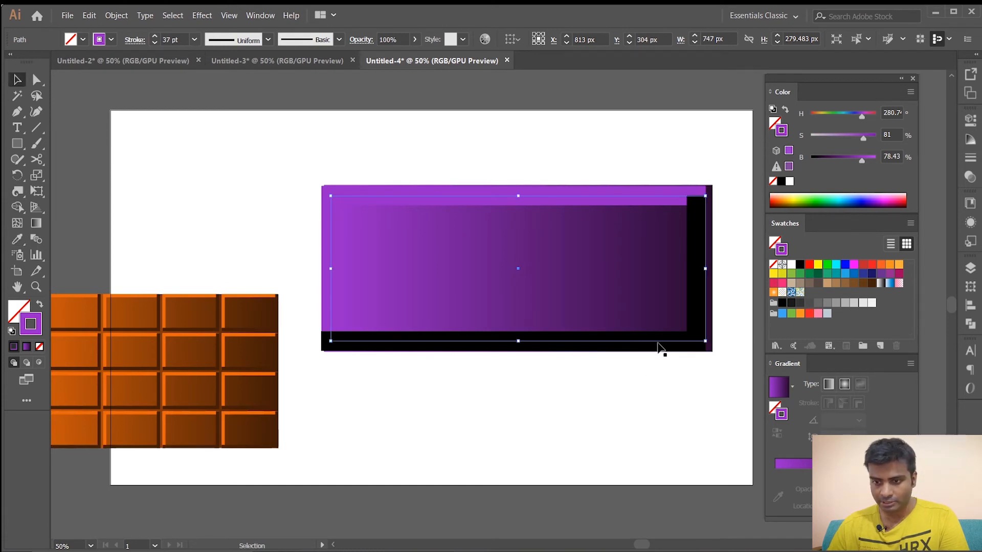
# Step: Recolour the lower-right L-shaped stroke with the dark purple sampled from the gradient's right end using the Eyedropper
pyautogui.hotkey('ctrl', 'z')
pyautogui.click(17, 239)
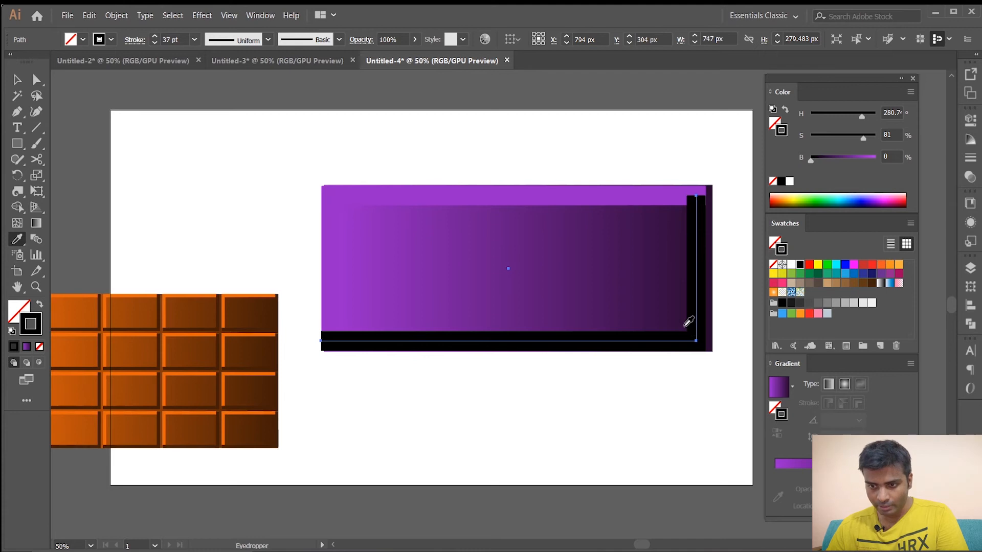
pyautogui.click(688, 321)
pyautogui.click(16, 79)
pyautogui.click(205, 170)
# Step: Nudge the upper end anchor of the dark L-shaped stroke up to about Y 145 px, near the rectangle's upper edge
pyautogui.scroll(-3, 377, 344)
pyautogui.scroll(2, 375, 345)
pyautogui.scroll(1, 450, 434)
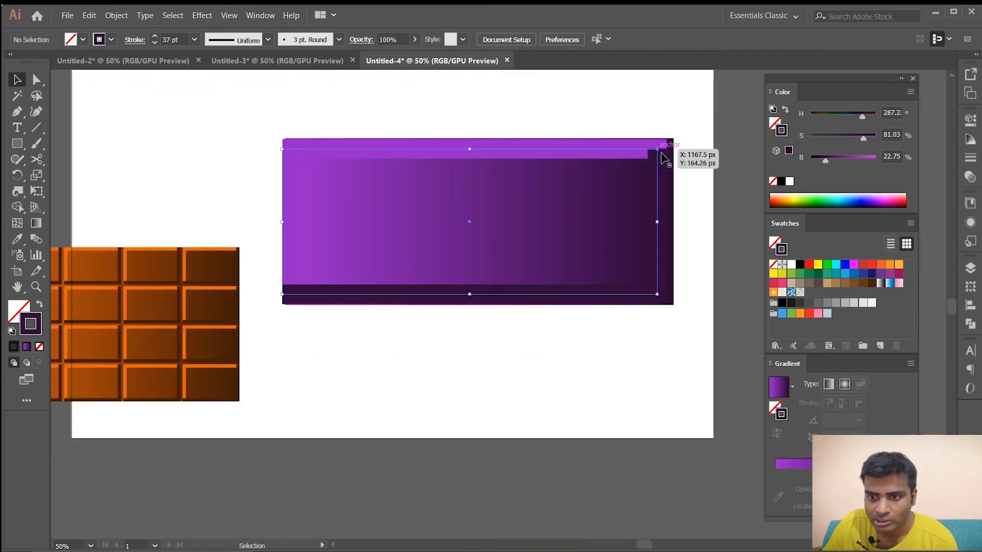
pyautogui.click(663, 150)
pyautogui.press('a')
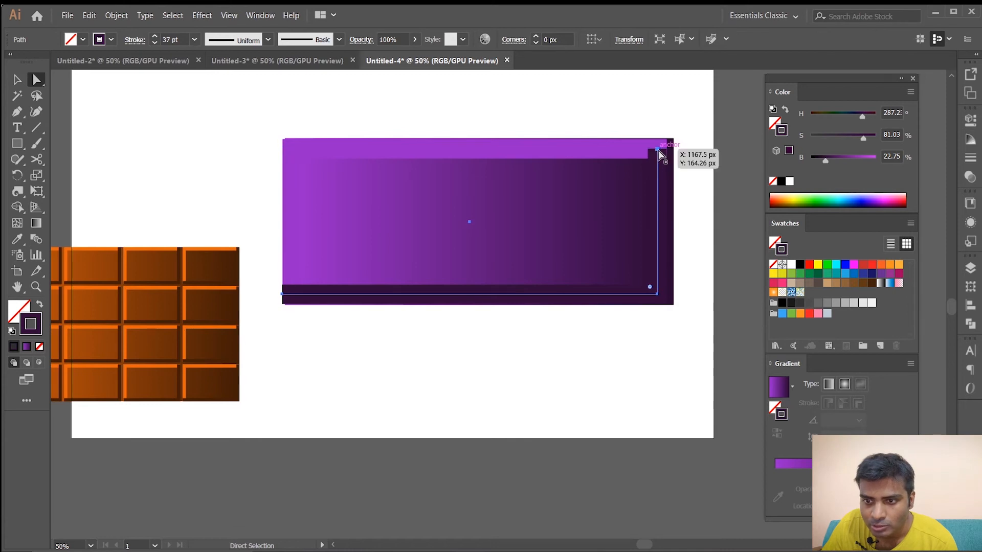
pyautogui.click(658, 150)
pyautogui.press('Down')
pyautogui.press('Down')
pyautogui.press('Down')
pyautogui.press('Down')
pyautogui.press('Down')
pyautogui.press('Down')
pyautogui.press('Down')
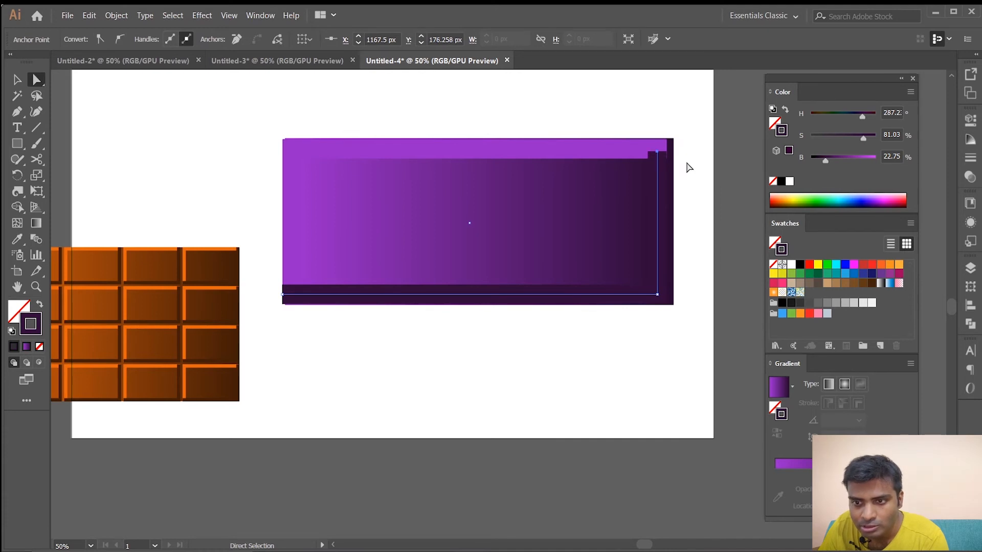
pyautogui.hotkey('shift', 'Up')
pyautogui.hotkey('shift', 'Up')
pyautogui.press('Up')
pyautogui.press('Up')
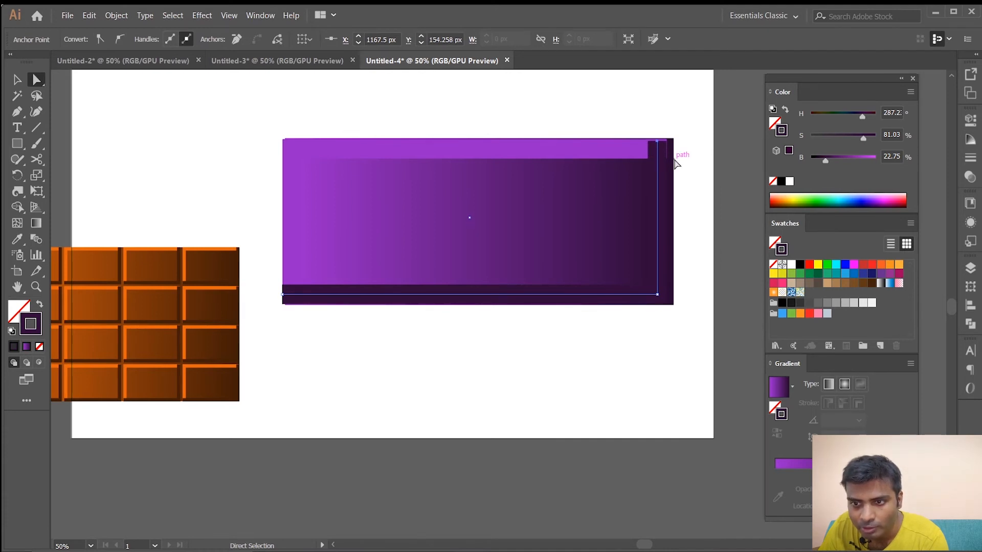
pyautogui.scroll(3, 674, 164)
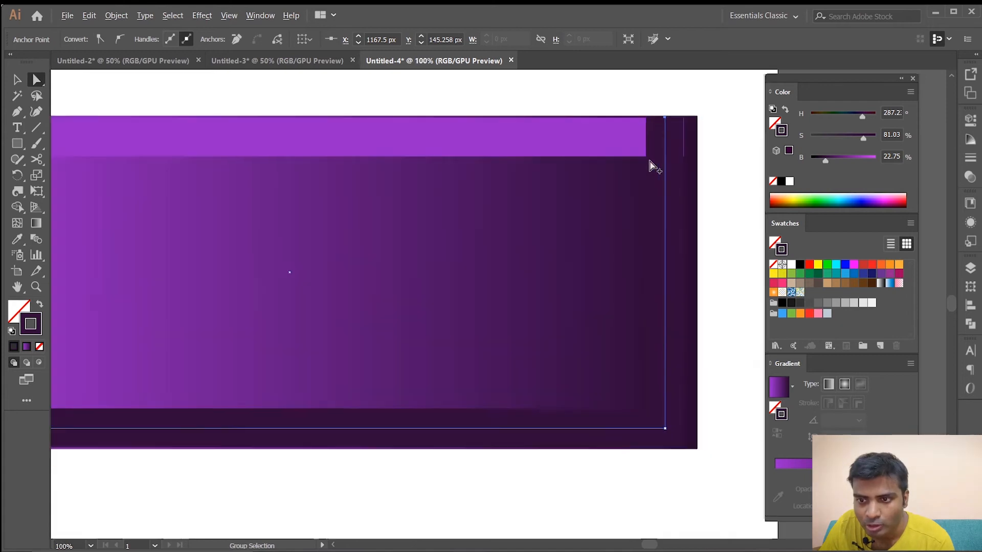
# Step: Narrow the light purple L-shaped stroke to about 746.5 px wide so its end tucks behind the dark stroke
pyautogui.press('v')
pyautogui.click(714, 185)
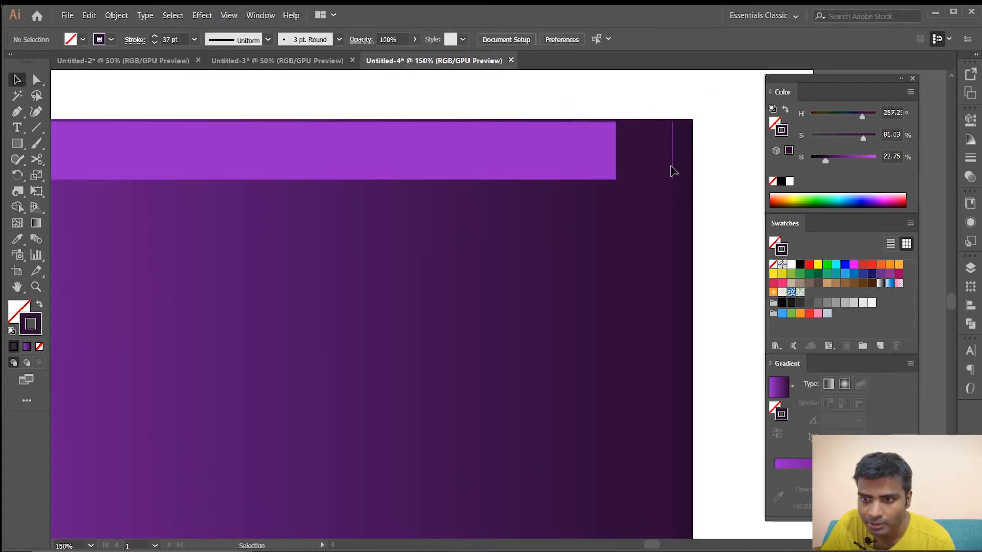
pyautogui.click(650, 153)
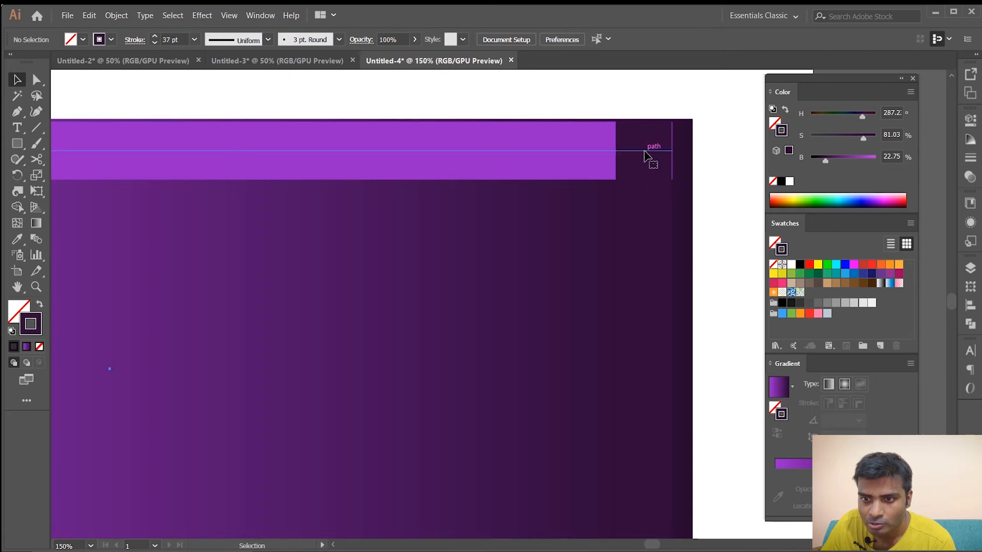
pyautogui.moveTo(673, 372); pyautogui.dragTo(671, 371)
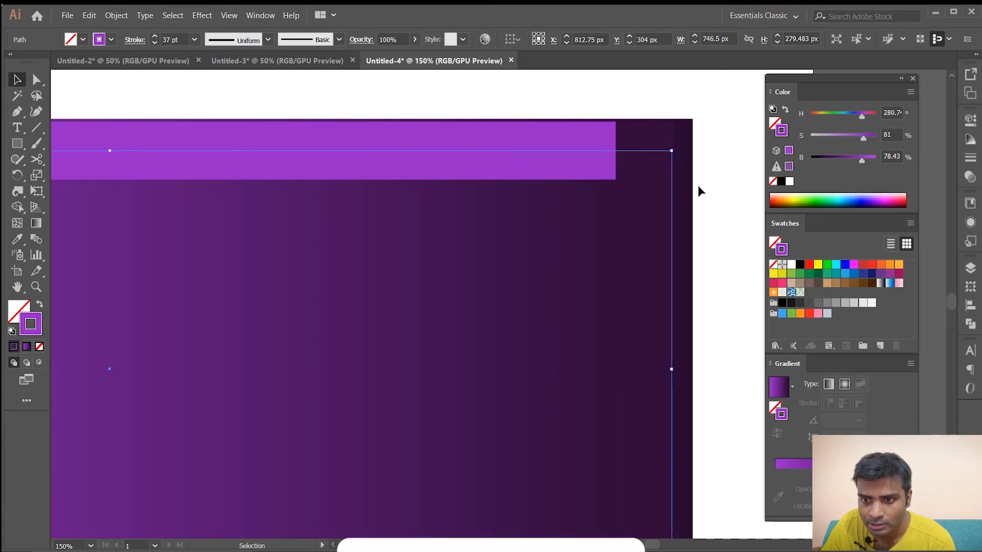
pyautogui.click(716, 279)
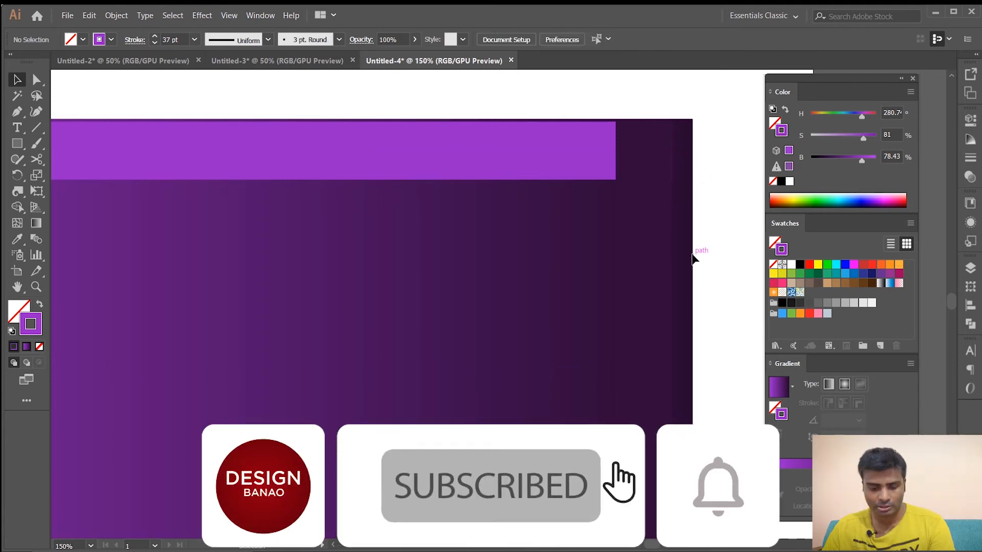
pyautogui.scroll(-2, 613, 248)
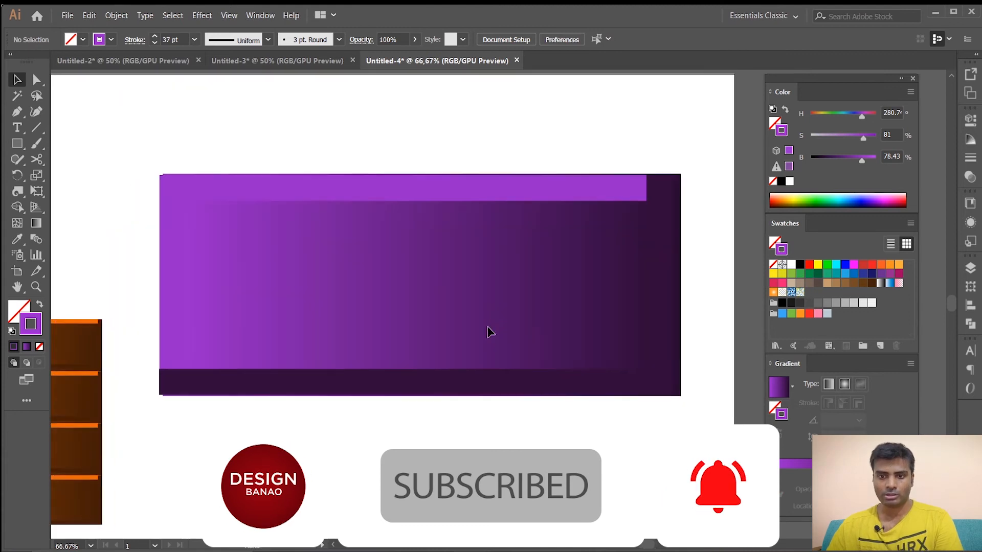
pyautogui.scroll(-2, 487, 333)
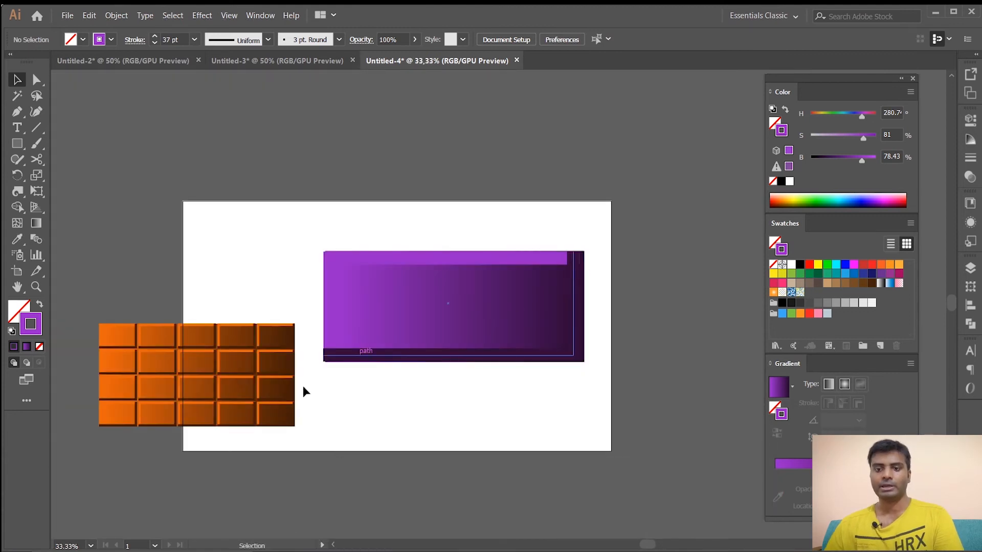
pyautogui.scroll(-1, 477, 331)
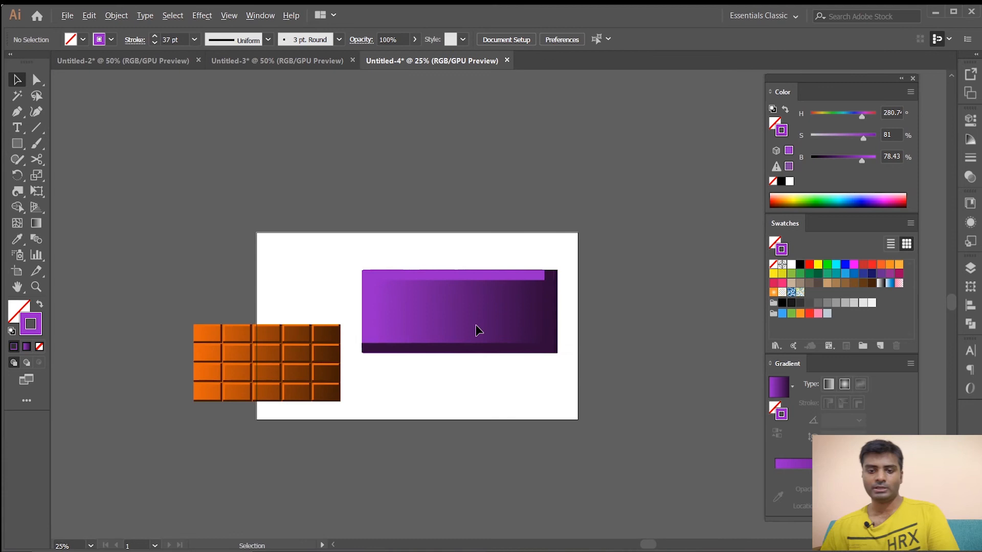
pyautogui.scroll(1, 476, 330)
pyautogui.moveTo(397, 313); pyautogui.dragTo(439, 302)
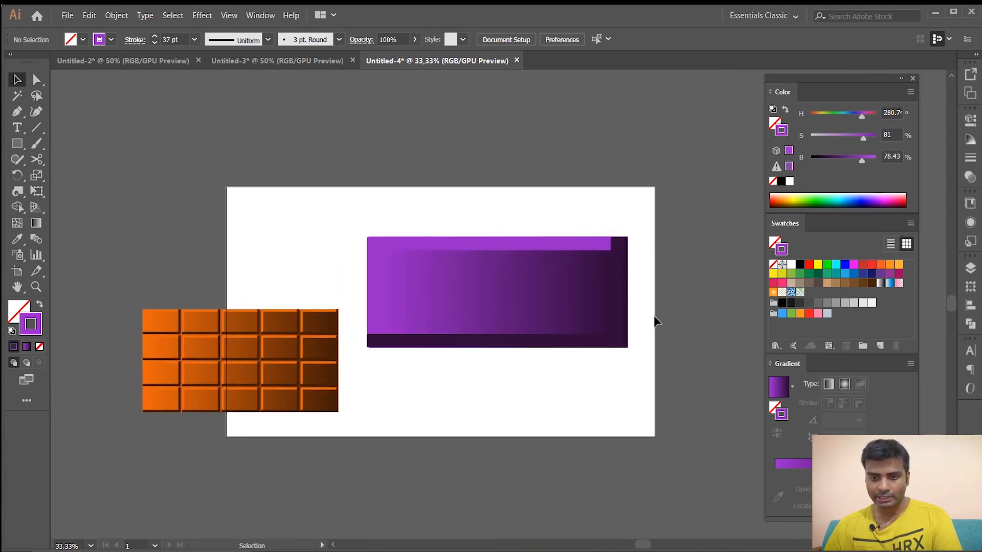
pyautogui.moveTo(536, 285); pyautogui.dragTo(537, 311)
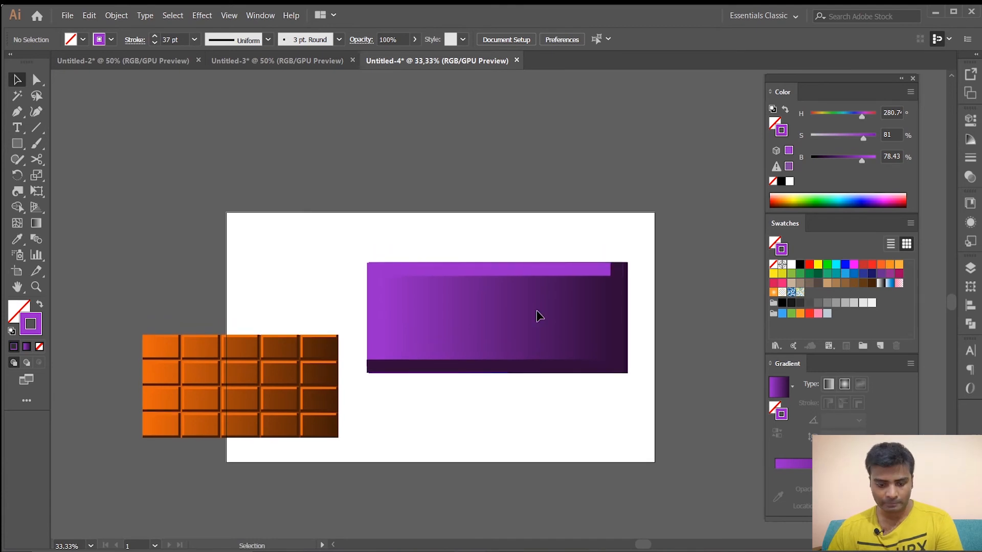
# Step: Try to scale down the purple gradient rectangle together with its L-shaped strokes, and undo the scaling
pyautogui.scroll(2, 539, 333)
pyautogui.moveTo(290, 173); pyautogui.dragTo(250, 136)
pyautogui.click(719, 370)
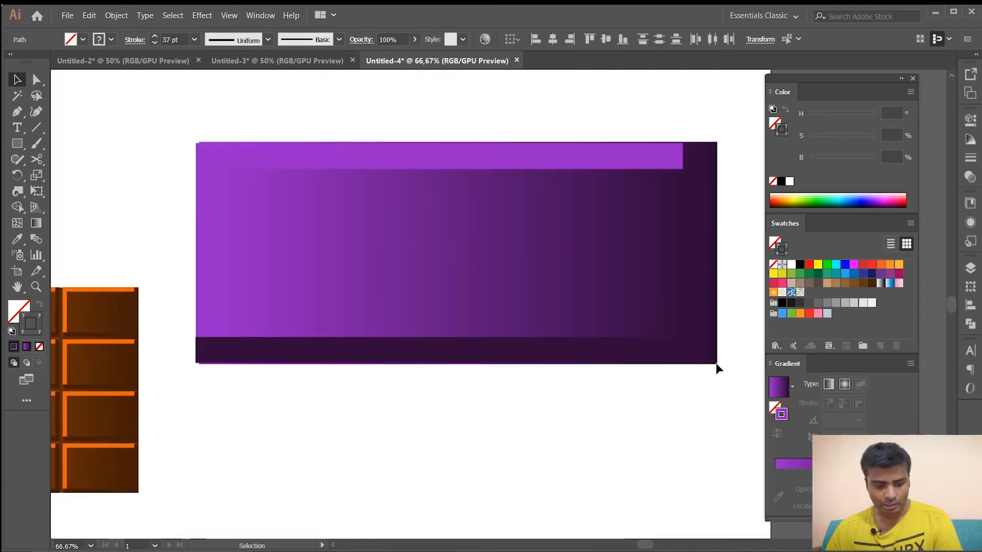
pyautogui.press('a')
pyautogui.click(717, 364)
pyautogui.press('v')
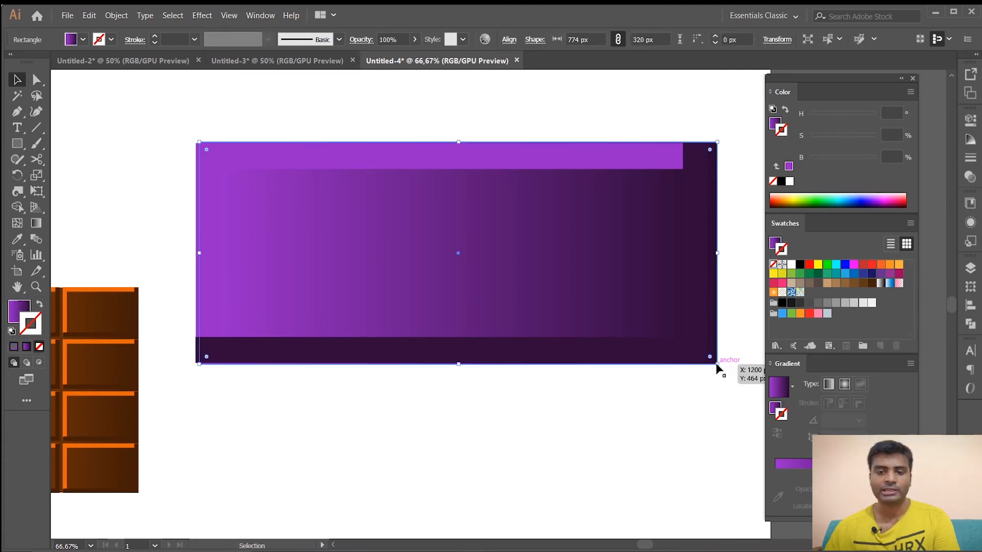
pyautogui.moveTo(719, 395); pyautogui.dragTo(154, 113)
pyautogui.moveTo(717, 365); pyautogui.dragTo(606, 347)
pyautogui.hotkey('ctrl', 'z')
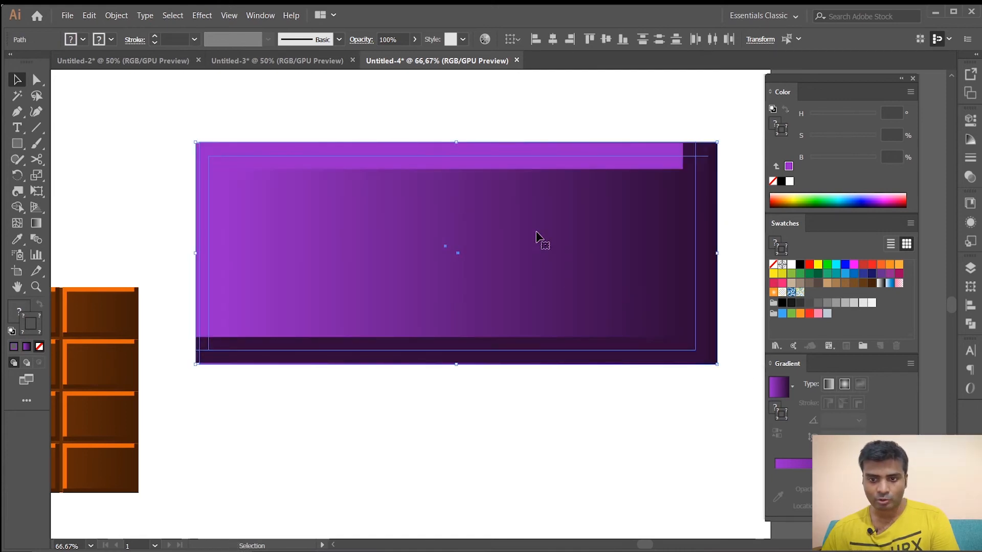
# Step: Select the purple rectangle with both L-shaped strokes, expand their appearance, and expand the strokes into filled shapes
pyautogui.click(225, 122)
pyautogui.moveTo(169, 110); pyautogui.dragTo(738, 390)
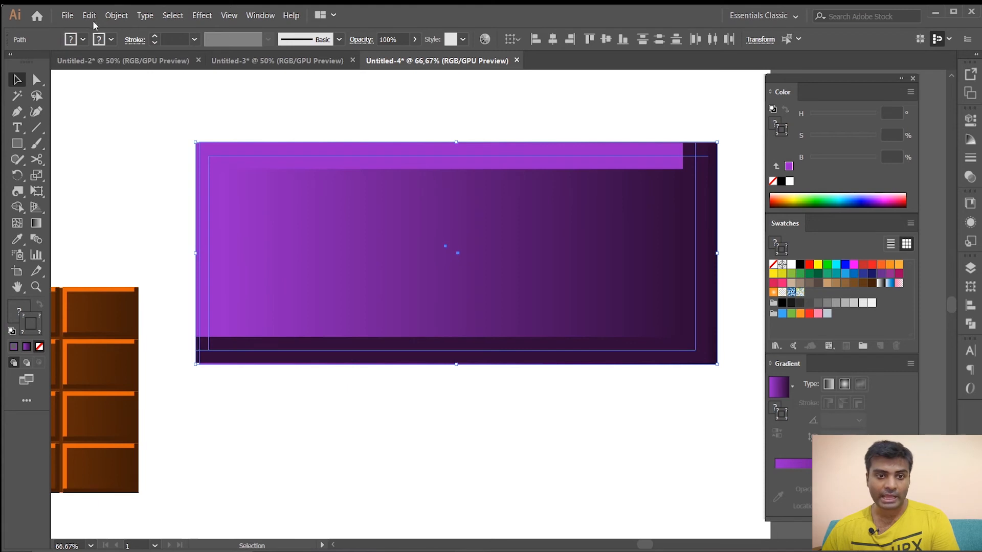
pyautogui.click(117, 15)
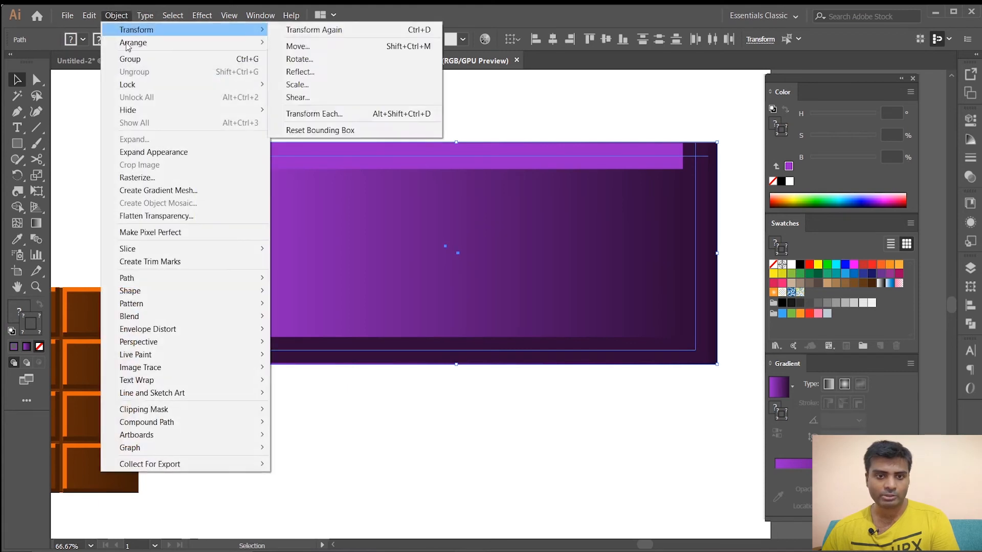
pyautogui.click(146, 152)
pyautogui.click(117, 16)
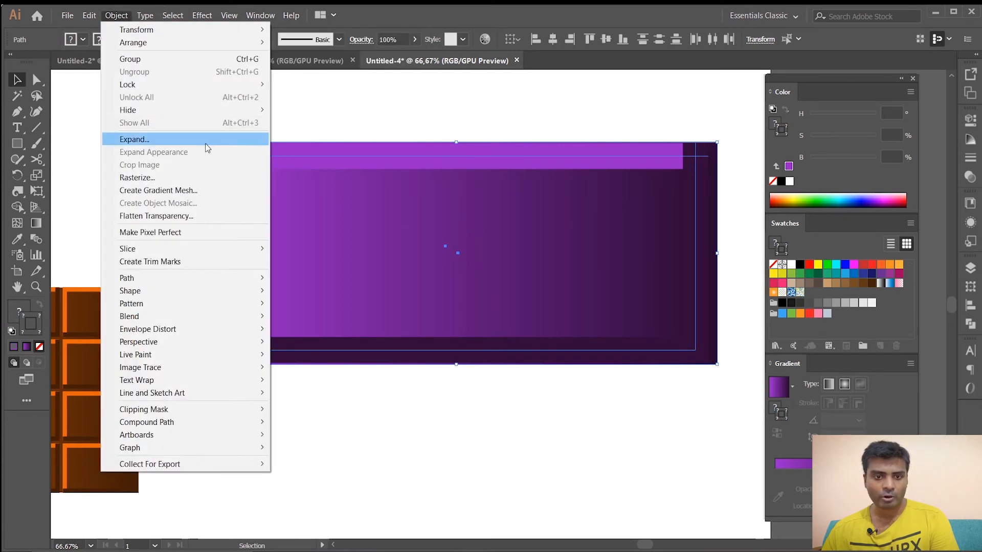
pyautogui.click(159, 140)
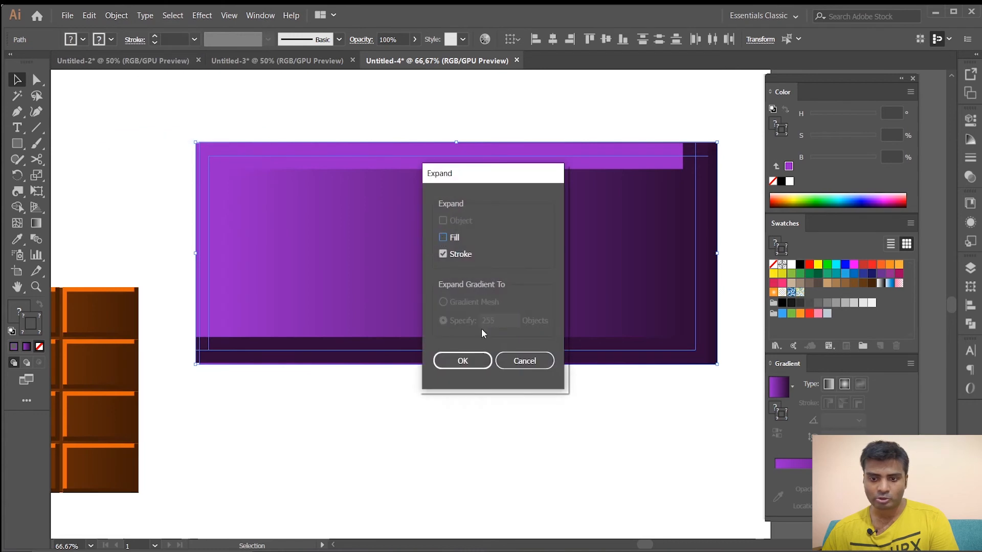
pyautogui.click(468, 359)
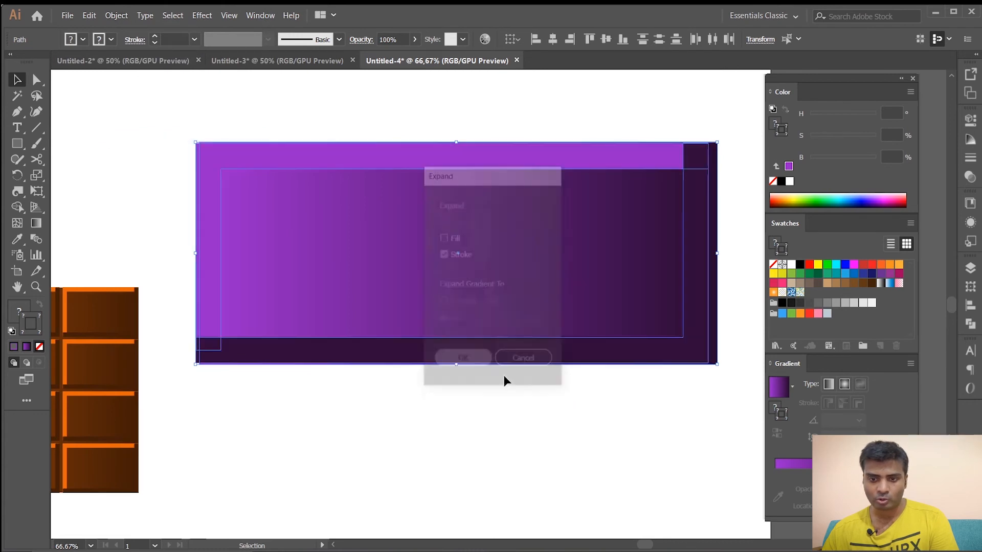
# Step: Scale the whole bevelled purple block down to a little over half its size and move it toward the artboard's upper left
pyautogui.click(241, 110)
pyautogui.moveTo(744, 403); pyautogui.dragTo(208, 104)
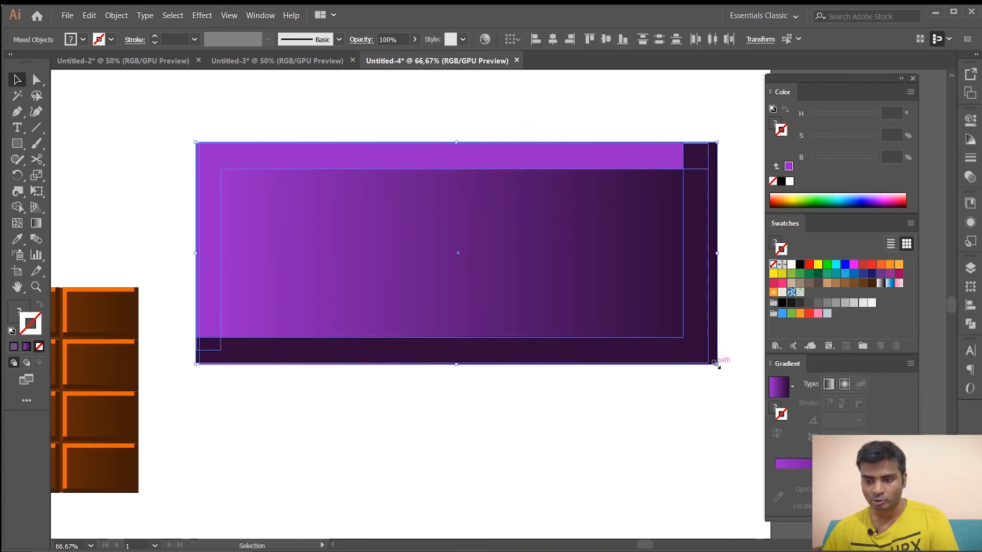
pyautogui.moveTo(722, 361); pyautogui.dragTo(608, 344)
pyautogui.moveTo(467, 201); pyautogui.dragTo(273, 106)
pyautogui.click(563, 304)
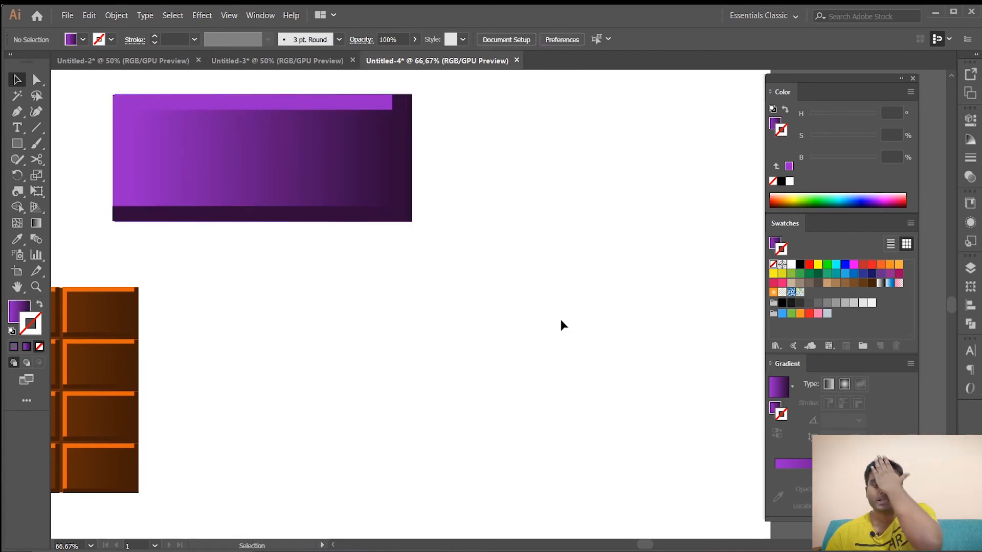
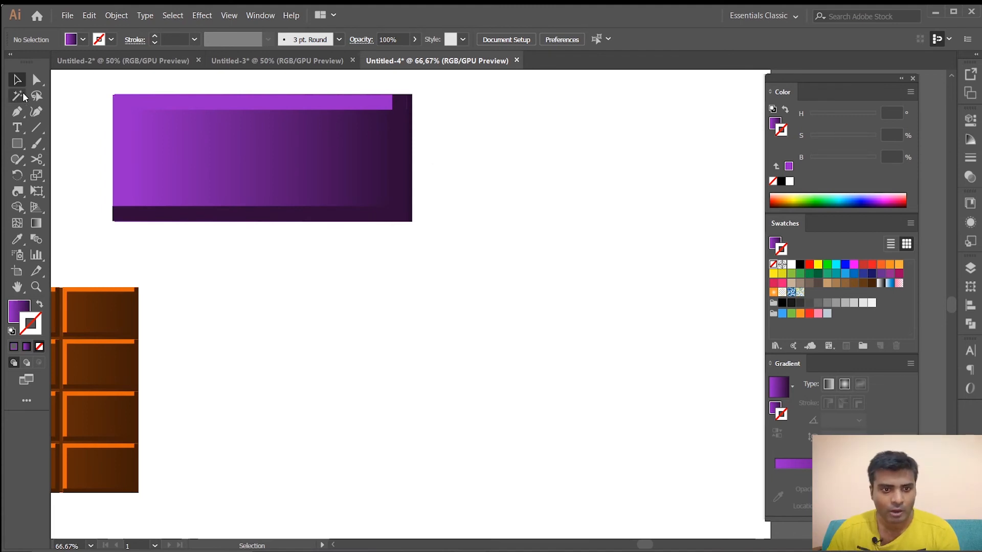
# Step: Draw a rectangle about 47 by 184 px with default fill and stroke, just beyond the purple block's right edge and matching its height
pyautogui.click(12, 331)
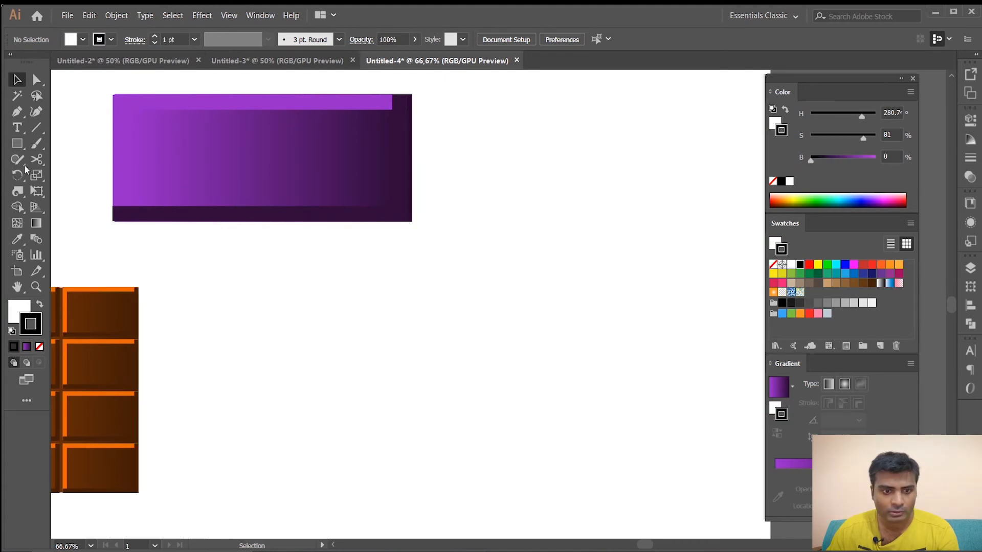
pyautogui.press('m')
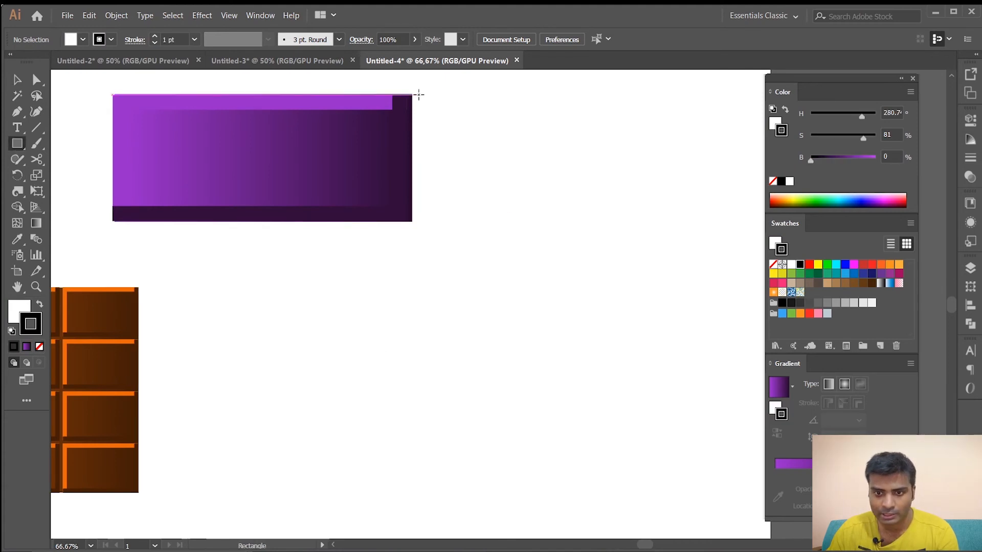
pyautogui.keyDown('alt'); pyautogui.scroll(4, 419, 94); pyautogui.keyUp('alt')
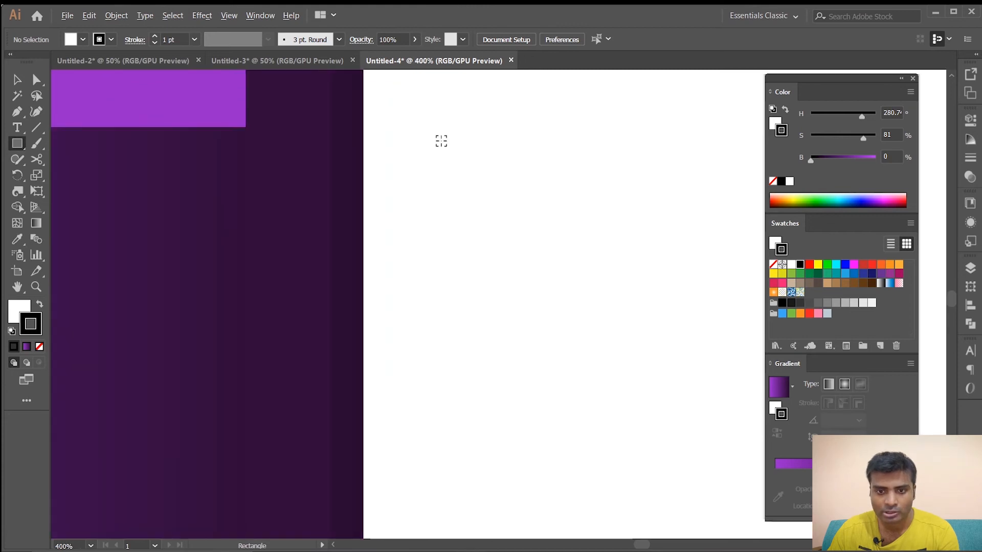
pyautogui.keyDown('alt'); pyautogui.scroll(-1, 450, 202); pyautogui.keyUp('alt')
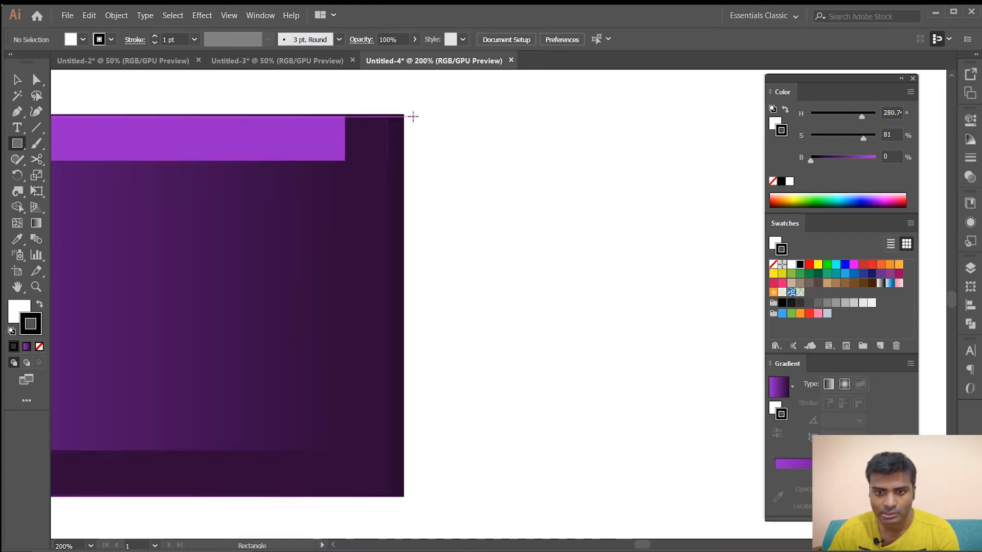
pyautogui.moveTo(414, 114); pyautogui.dragTo(510, 490)
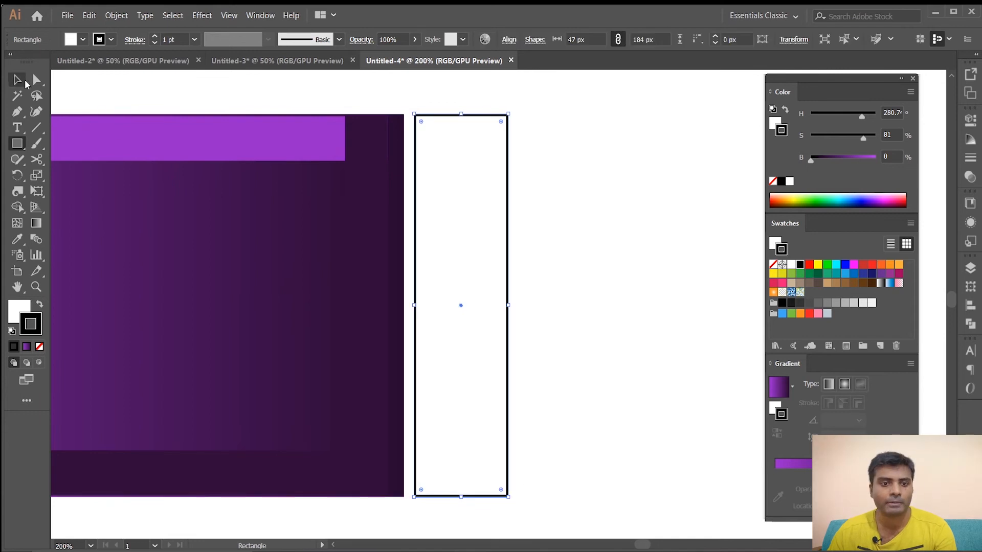
# Step: Remove the narrow rectangle's stroke and fill it with the block's purple gradient sampled with the Eyedropper
pyautogui.click(18, 82)
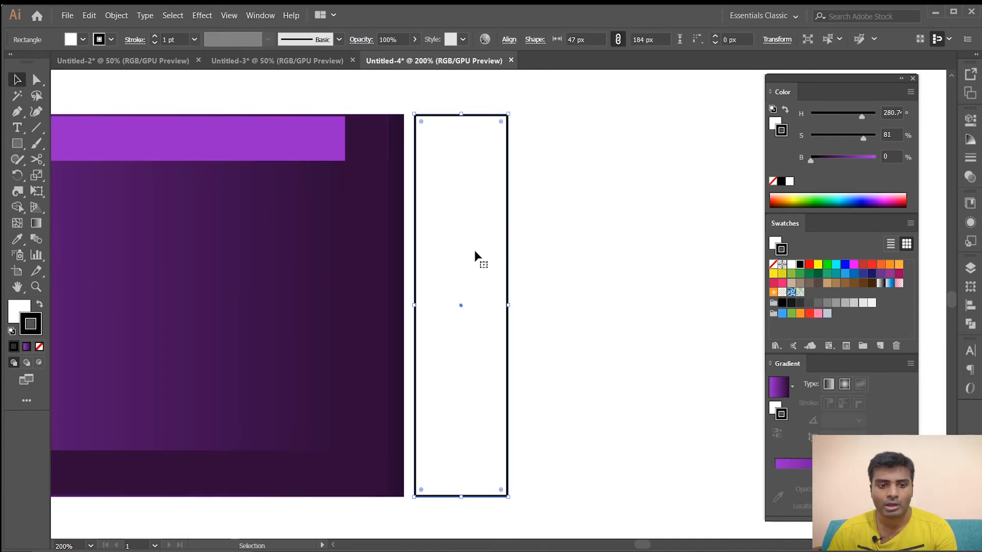
pyautogui.click(40, 347)
pyautogui.click(22, 309)
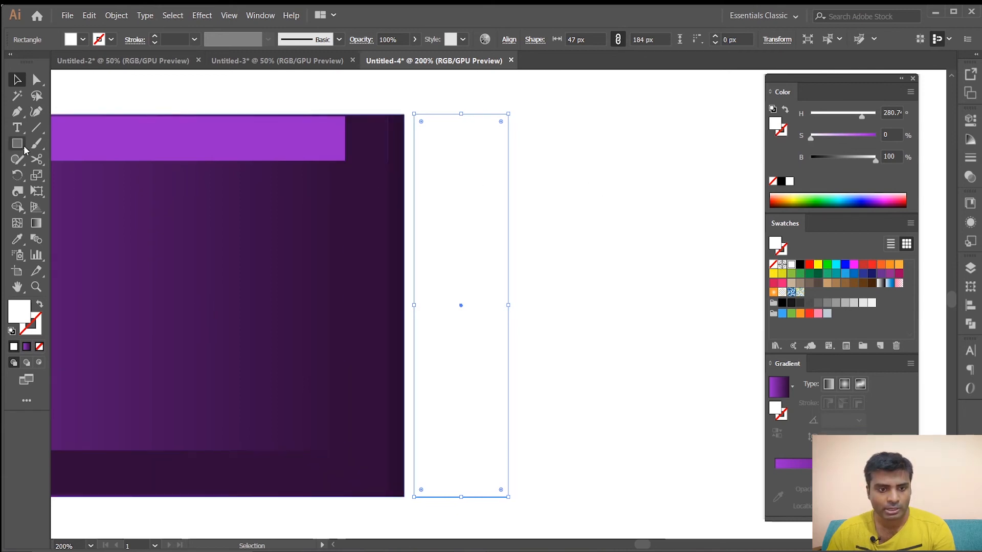
pyautogui.click(17, 239)
pyautogui.click(110, 250)
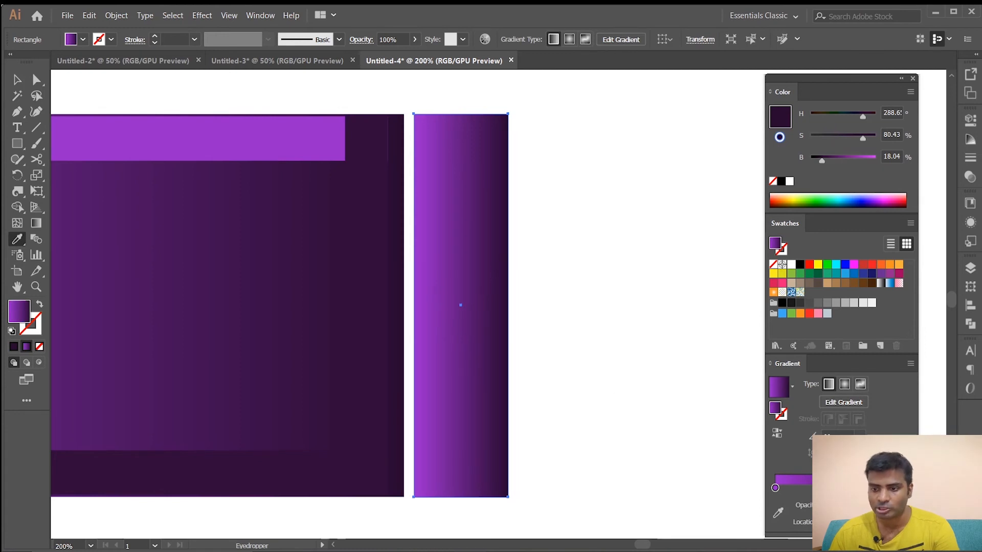
# Step: Reverse the narrow rectangle's gradient to run from dark to light purple and shift its midpoint toward the light end
pyautogui.click(779, 435)
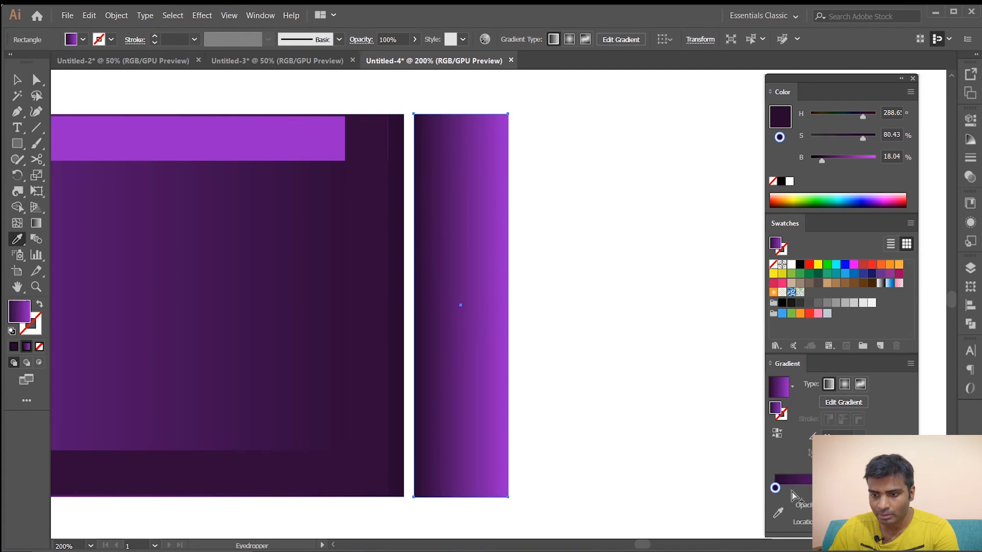
pyautogui.doubleClick(775, 489)
pyautogui.moveTo(837, 471); pyautogui.dragTo(864, 472)
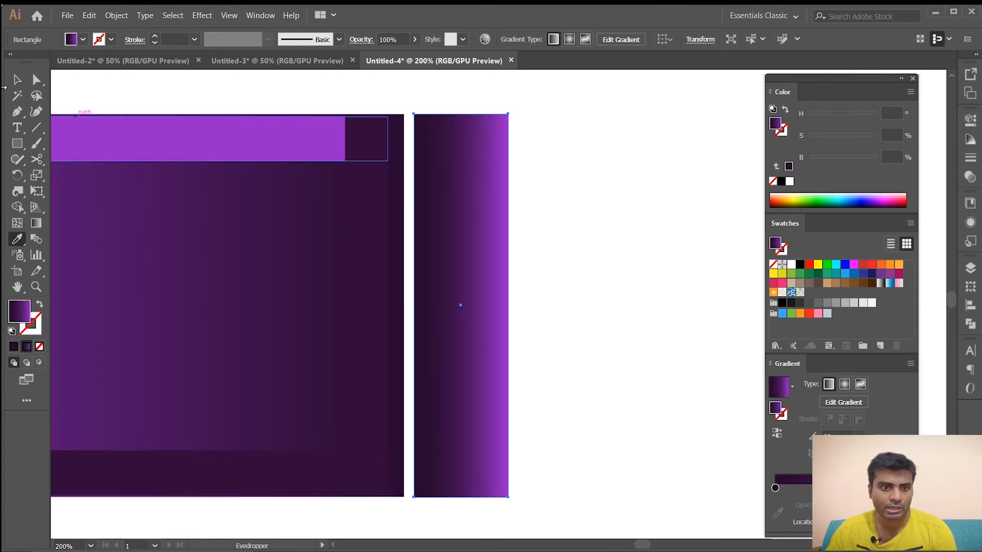
# Step: Move the narrow gradient rectangle flush against the right edge of the bevelled purple block
pyautogui.press('v')
pyautogui.click(521, 323)
pyautogui.moveTo(475, 281); pyautogui.dragTo(465, 278)
pyautogui.click(602, 382)
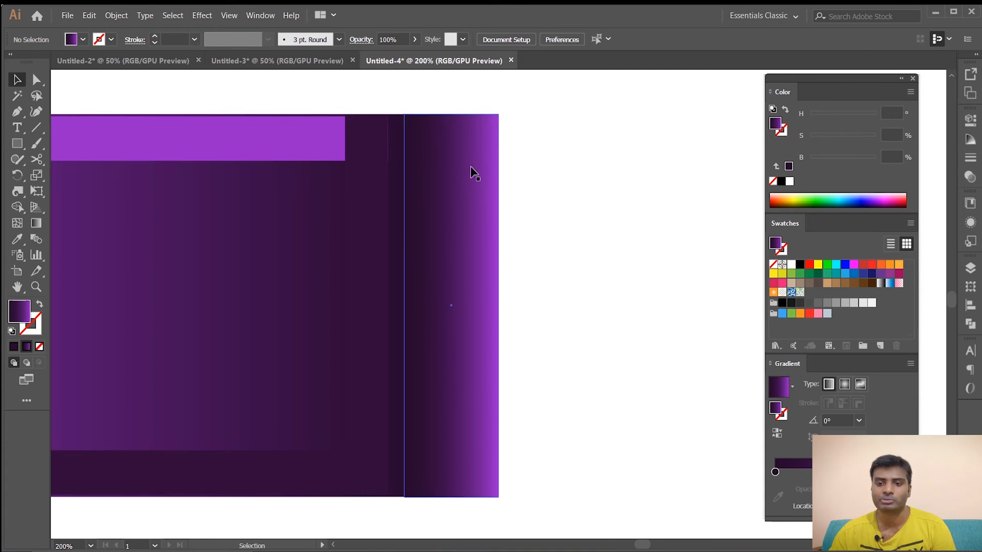
# Step: Draw a thin rectangle about 25 by 3 px near the gradient strip's upper end, with a 1 pt black stroke and no fill
pyautogui.click(11, 332)
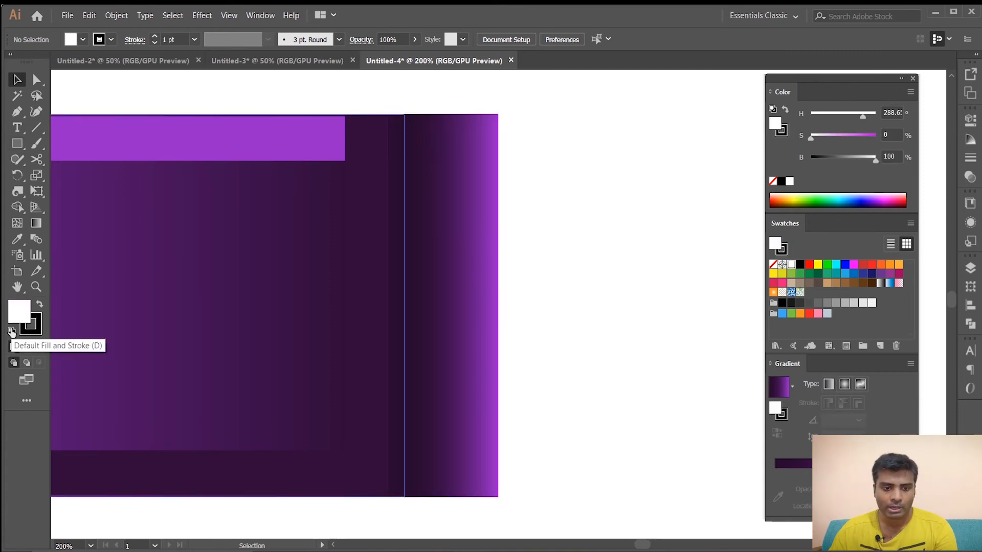
pyautogui.click(20, 146)
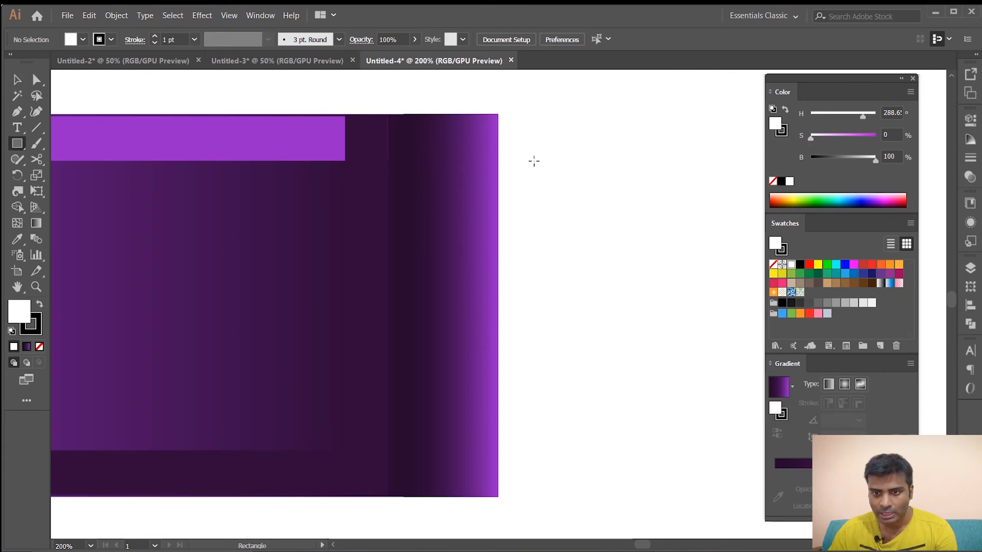
pyautogui.moveTo(424, 137); pyautogui.dragTo(473, 140)
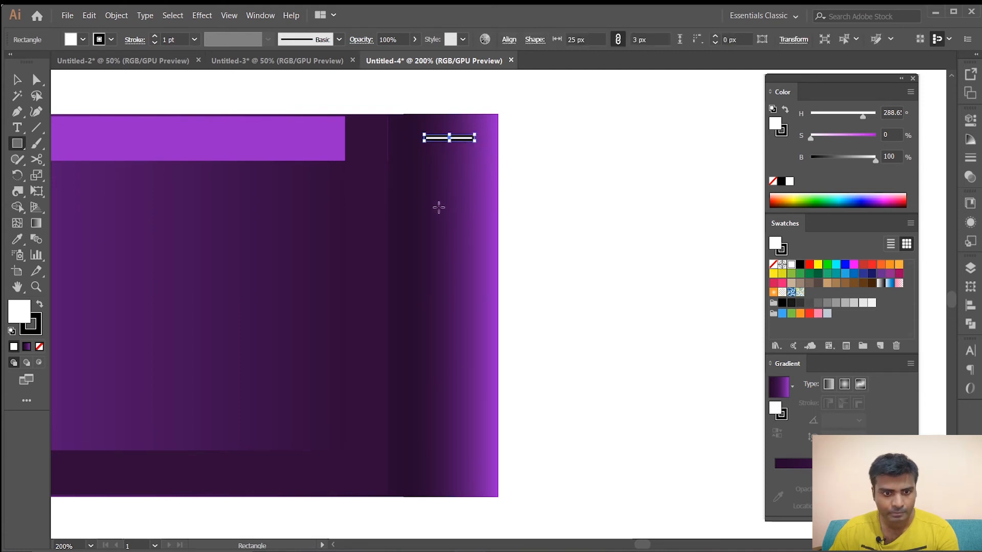
pyautogui.click(39, 346)
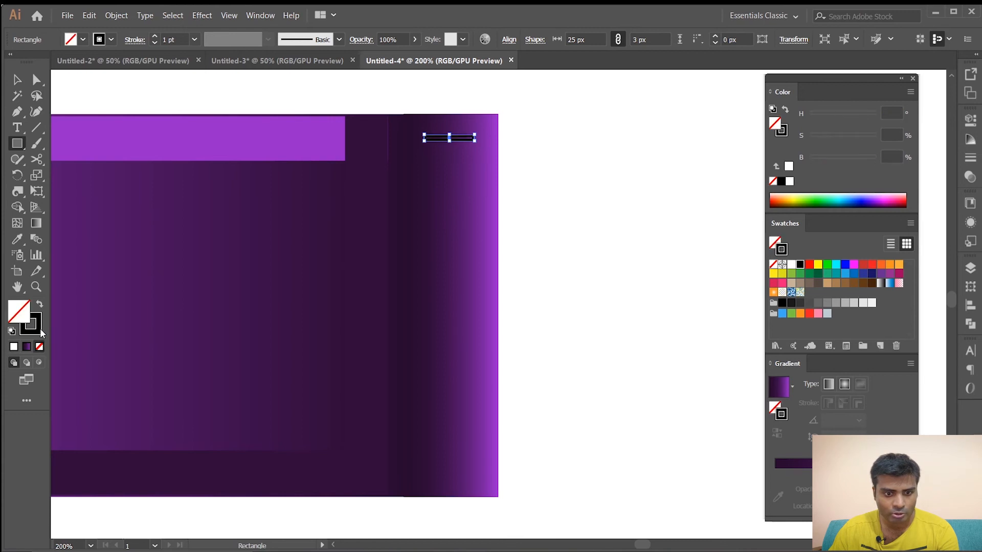
# Step: Delete the thin rectangle's lower-right anchor with Direct Selection, leaving an open L-shaped path
pyautogui.scroll(1, 477, 185)
pyautogui.scroll(5, 466, 163)
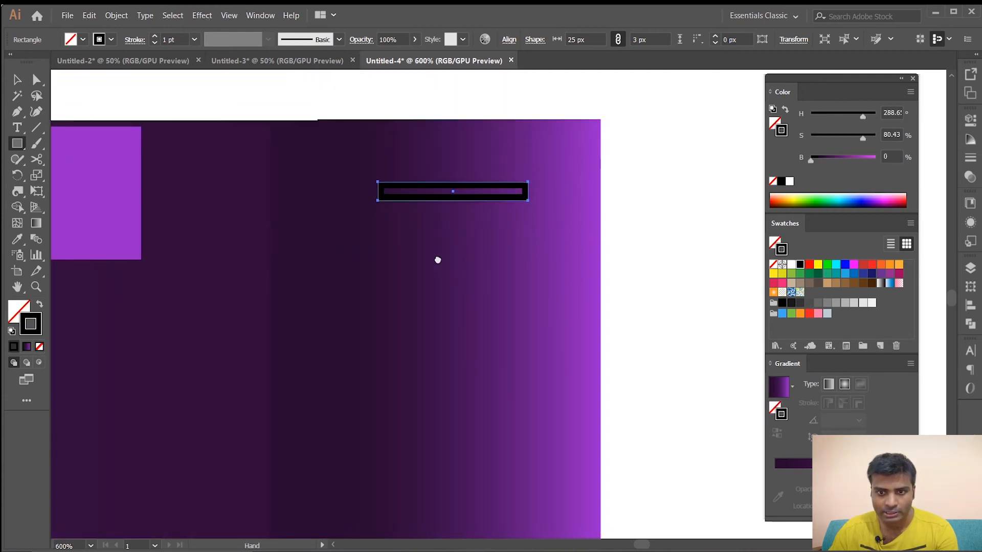
pyautogui.scroll(3, 450, 264)
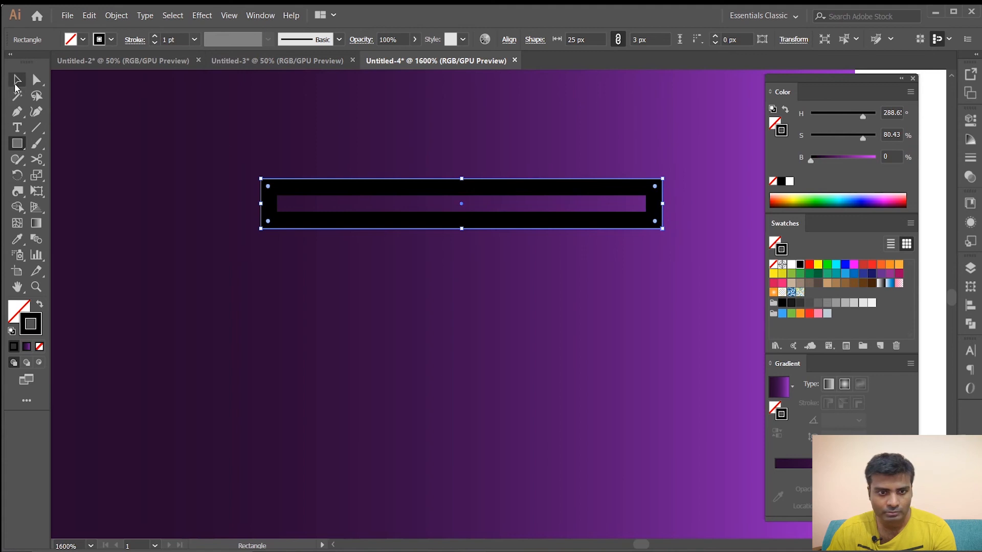
pyautogui.click(16, 83)
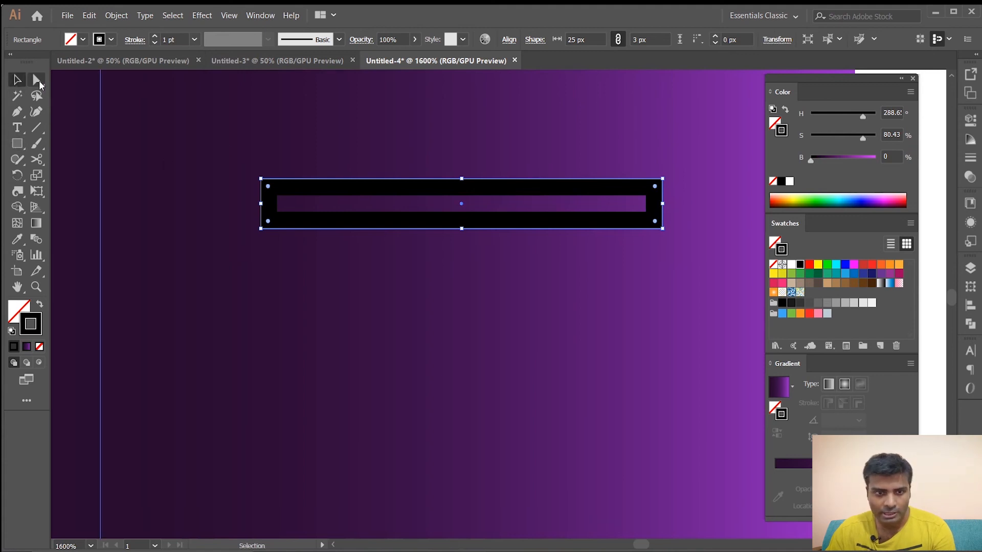
pyautogui.click(40, 82)
pyautogui.click(662, 229)
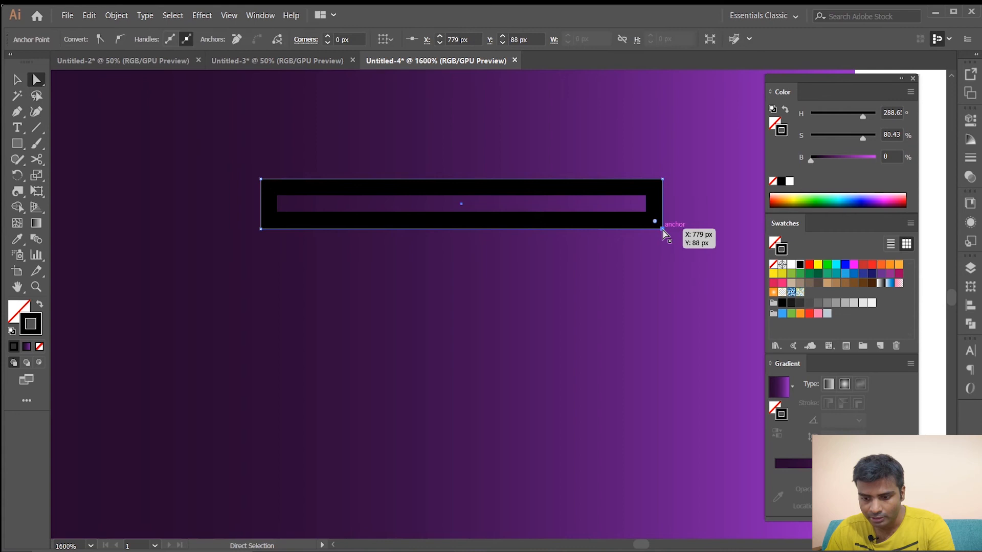
pyautogui.press('Delete')
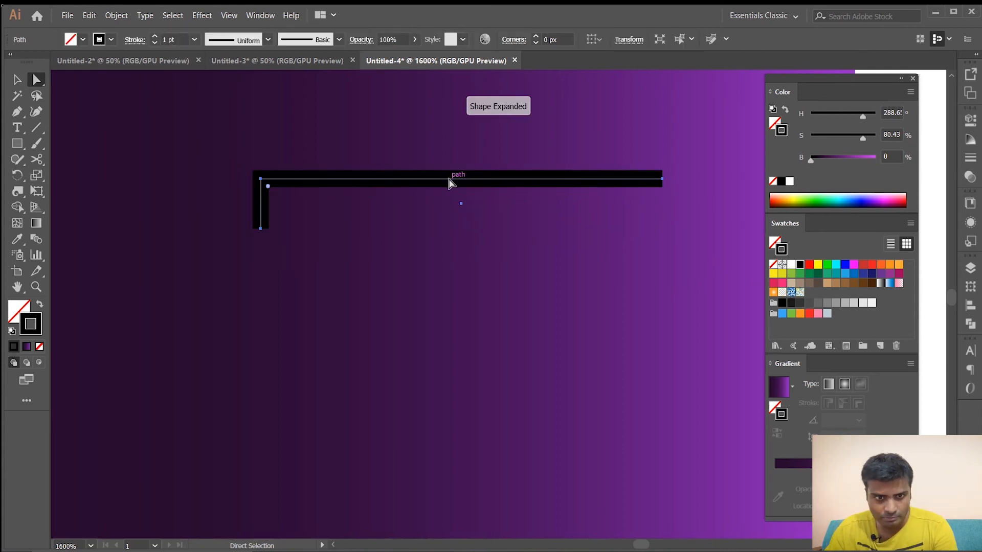
# Step: Duplicate the small black L-shaped path slightly below and to the right of the original
pyautogui.press('v')
pyautogui.moveTo(505, 188); pyautogui.dragTo(520, 206)
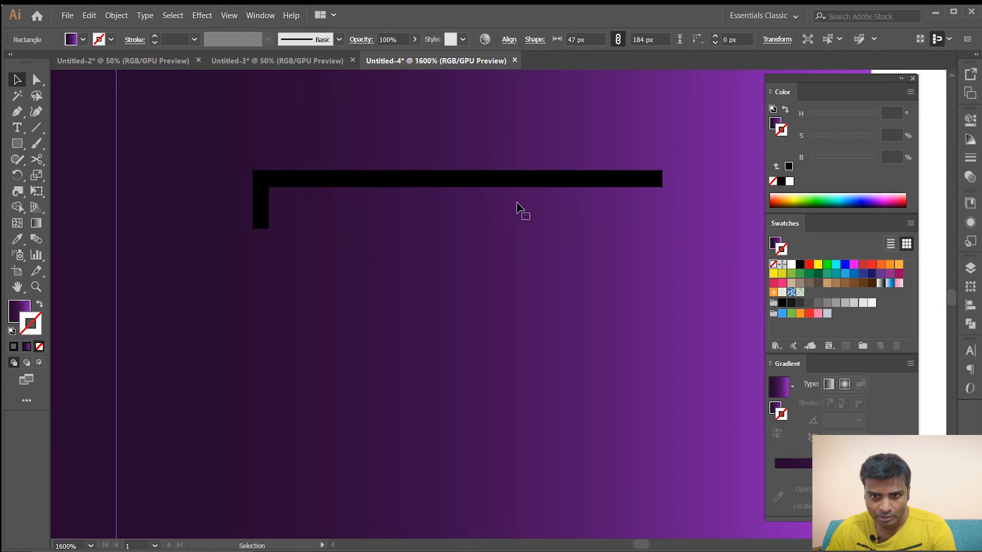
pyautogui.scroll(-4, 498, 272)
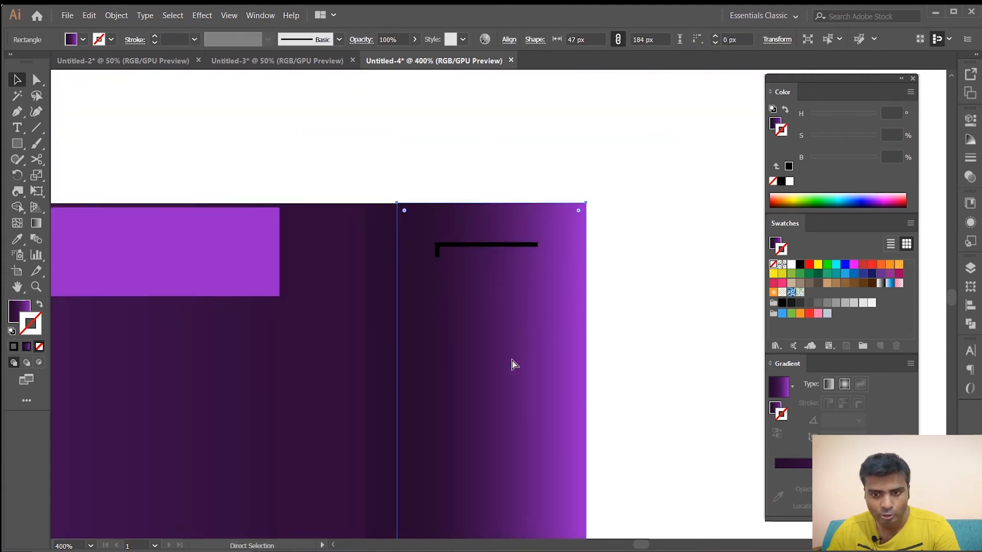
pyautogui.hotkey('ctrl', 'shift', 'a')
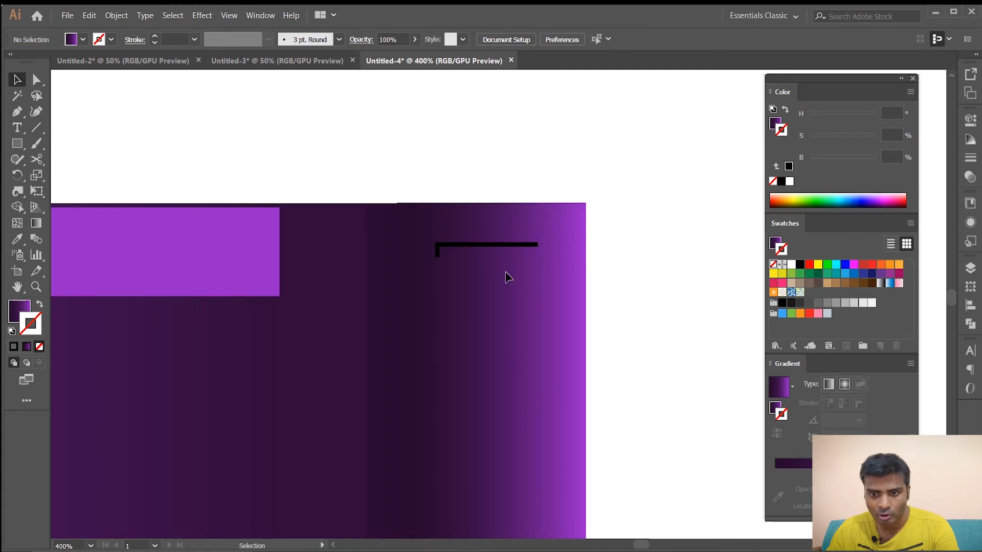
pyautogui.click(479, 251)
pyautogui.moveTo(477, 249); pyautogui.dragTo(489, 266)
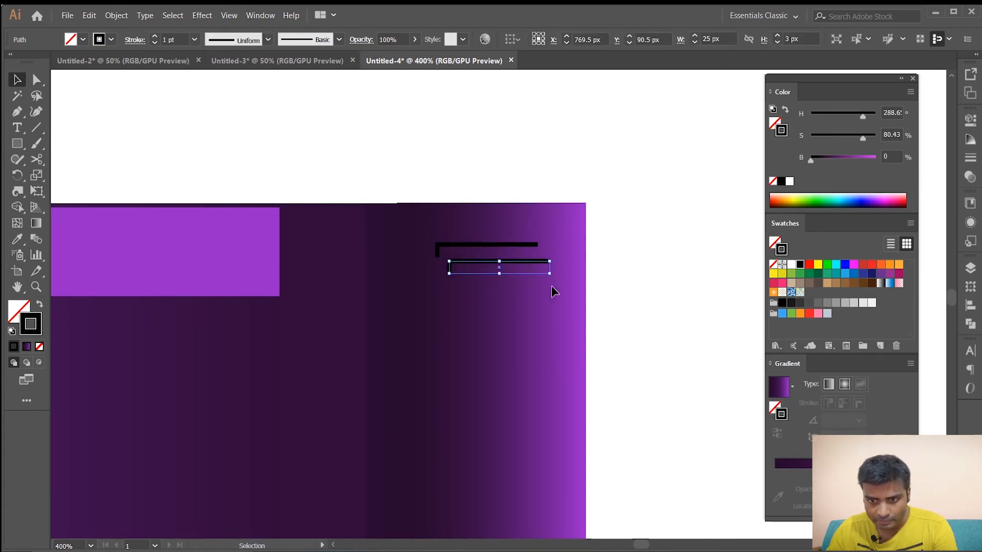
# Step: Rotate the duplicated L-shaped path 180 degrees and fit it against the original so the pair forms a thin rectangular frame
pyautogui.moveTo(554, 280); pyautogui.dragTo(450, 273)
pyautogui.scroll(3, 523, 279)
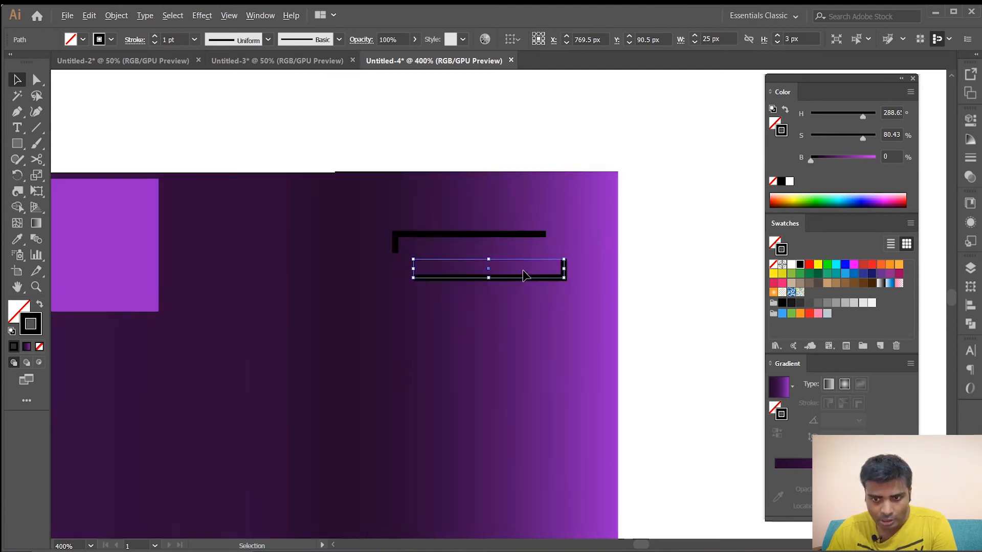
pyautogui.moveTo(504, 286); pyautogui.dragTo(468, 239)
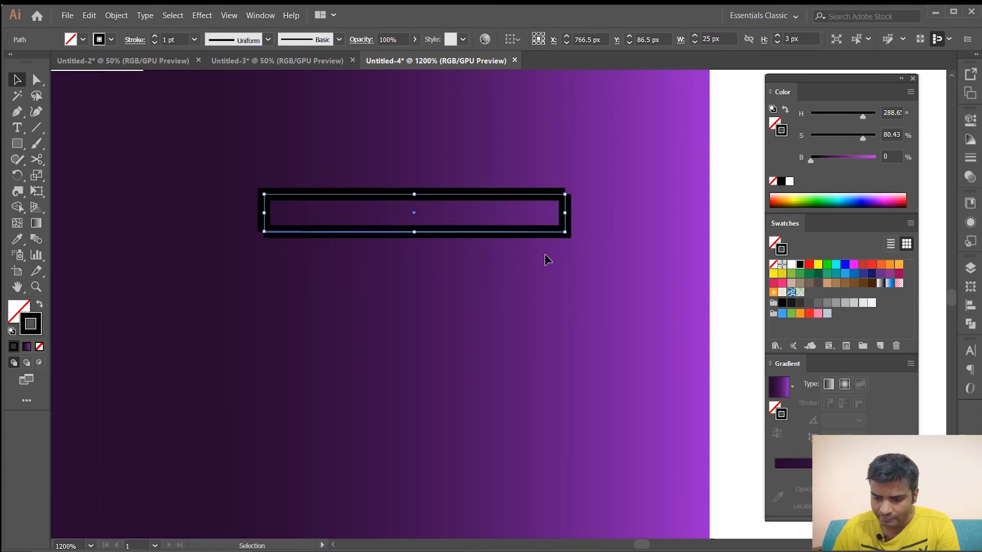
pyautogui.press('Left')
pyautogui.press('Left')
pyautogui.press('Right')
pyautogui.press('Right')
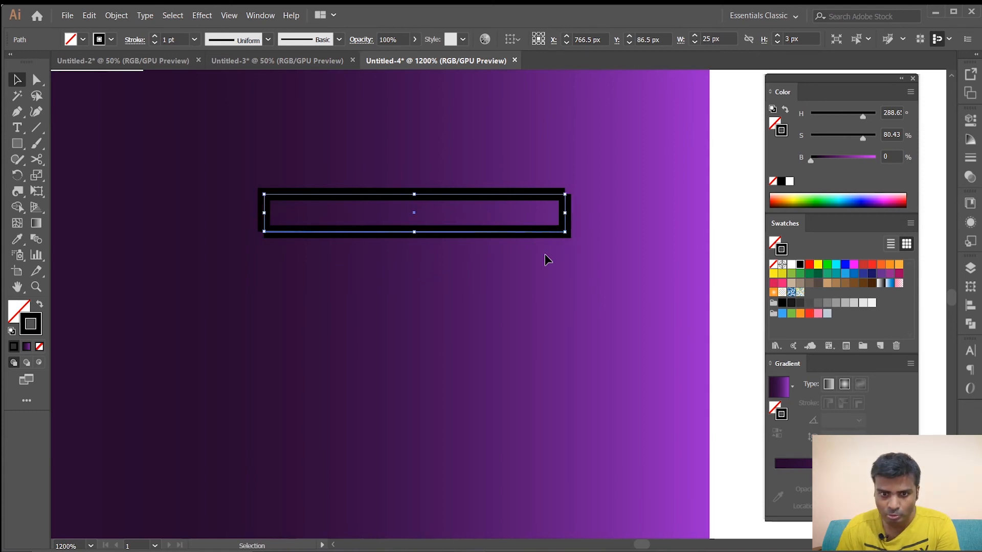
# Step: Colour the upper L-shaped path's stroke with the bright purple sampled from the gradient strip's outer edge
pyautogui.click(486, 289)
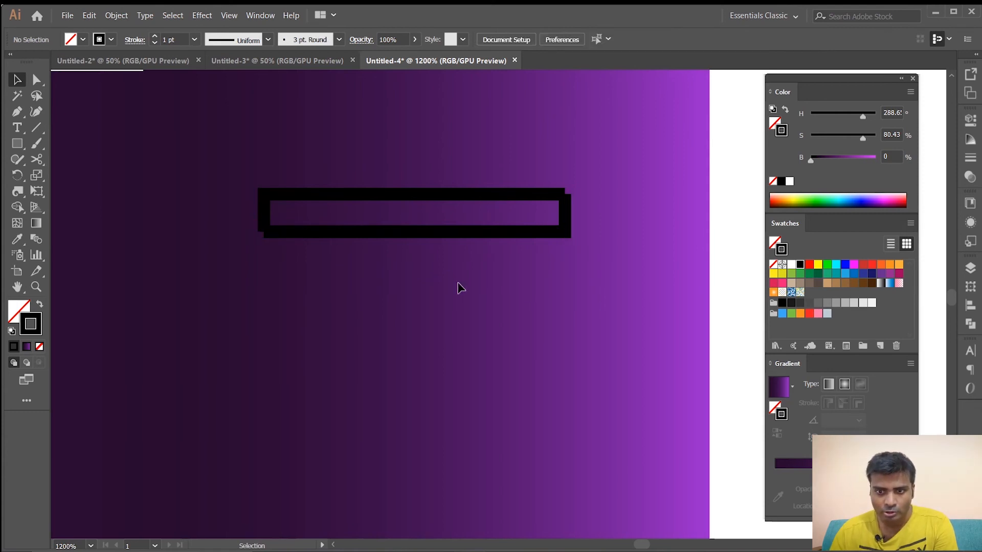
pyautogui.click(412, 198)
pyautogui.scroll(-3, 432, 274)
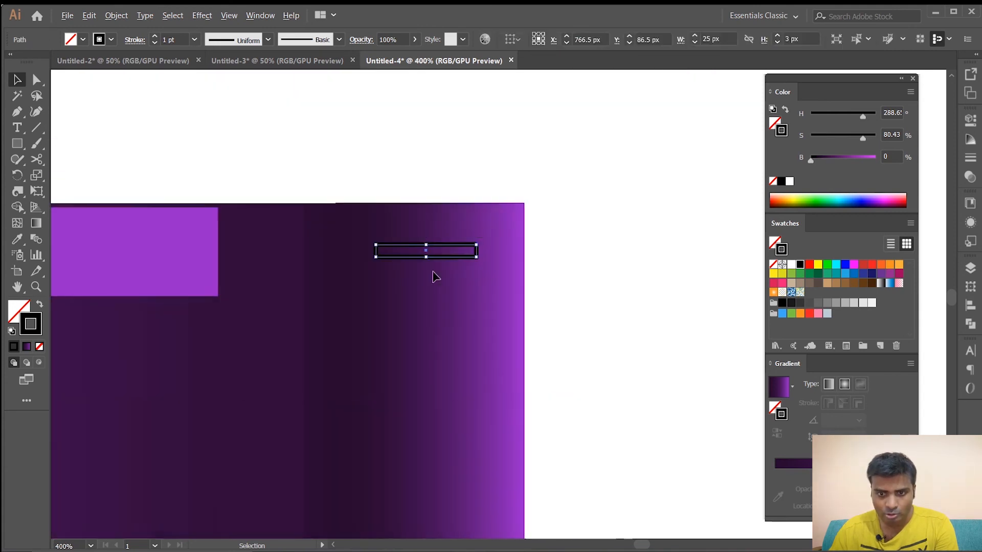
pyautogui.moveTo(398, 330); pyautogui.dragTo(463, 341)
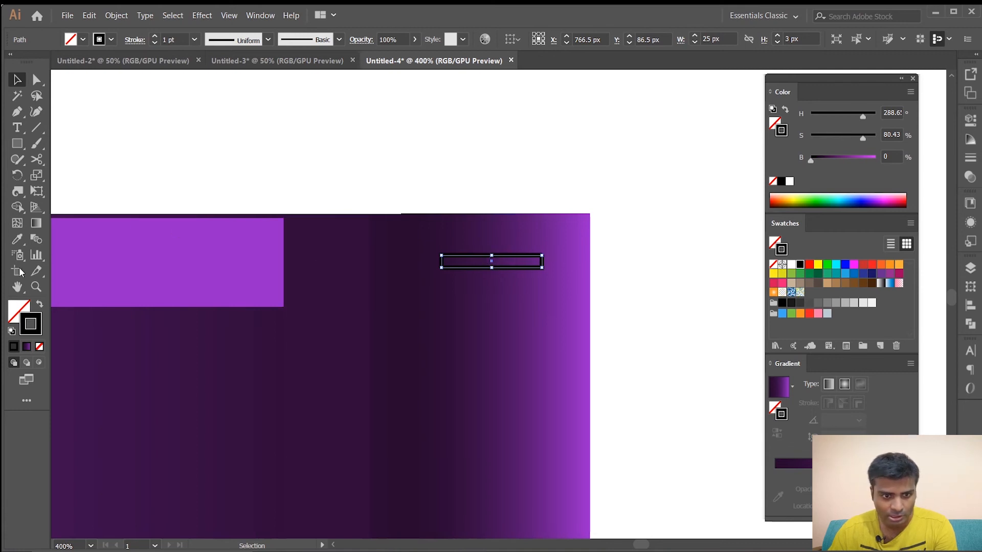
pyautogui.click(18, 240)
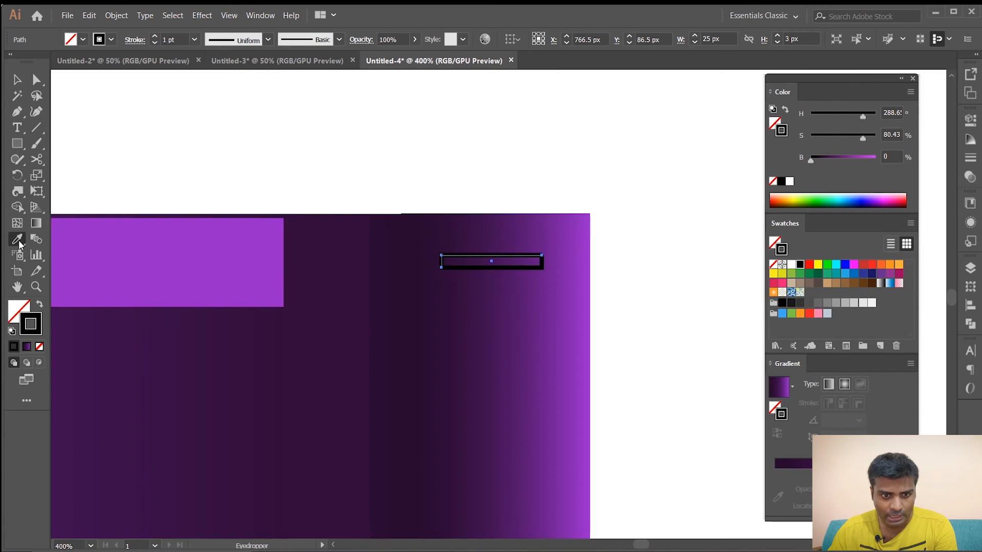
pyautogui.keyDown('shift'); pyautogui.click(591, 214); pyautogui.keyUp('shift')
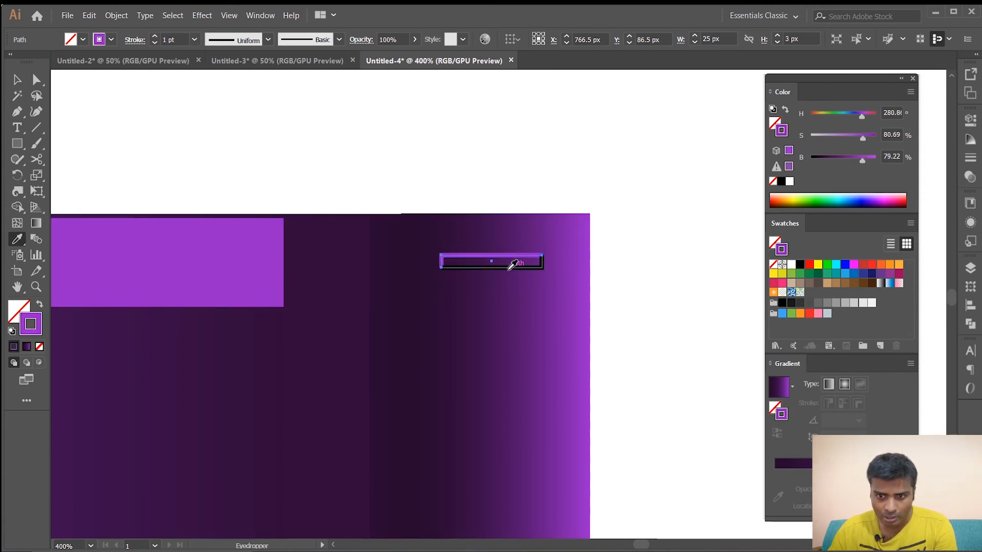
pyautogui.click(18, 80)
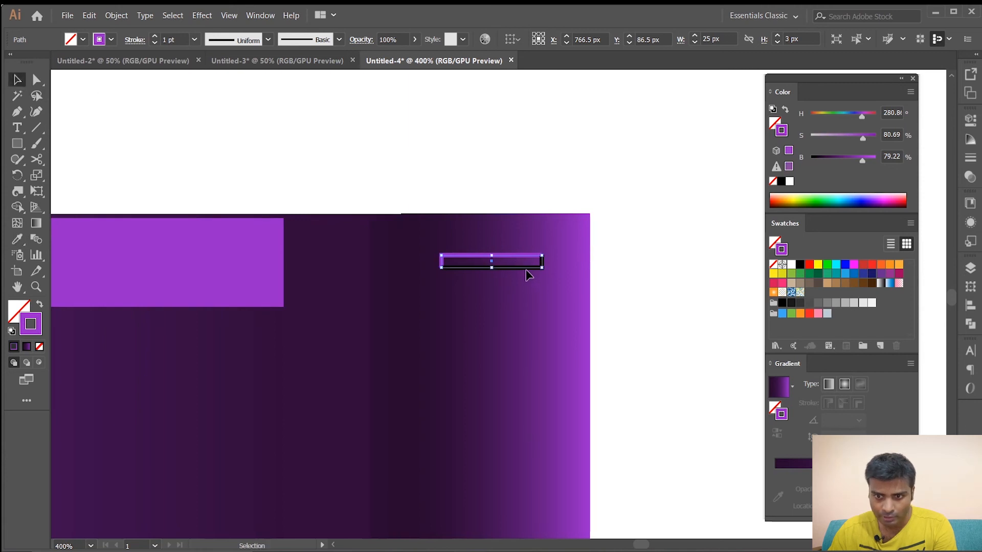
# Step: Colour the lower L-shaped path's stroke with the dark purple sampled from the strip's dark side
pyautogui.click(528, 269)
pyautogui.click(18, 242)
pyautogui.click(410, 216)
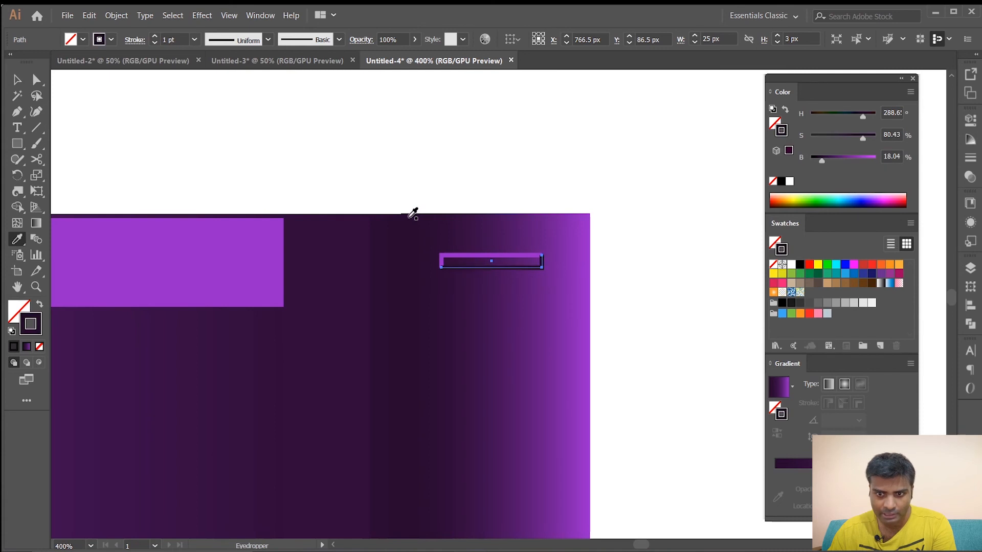
pyautogui.click(16, 84)
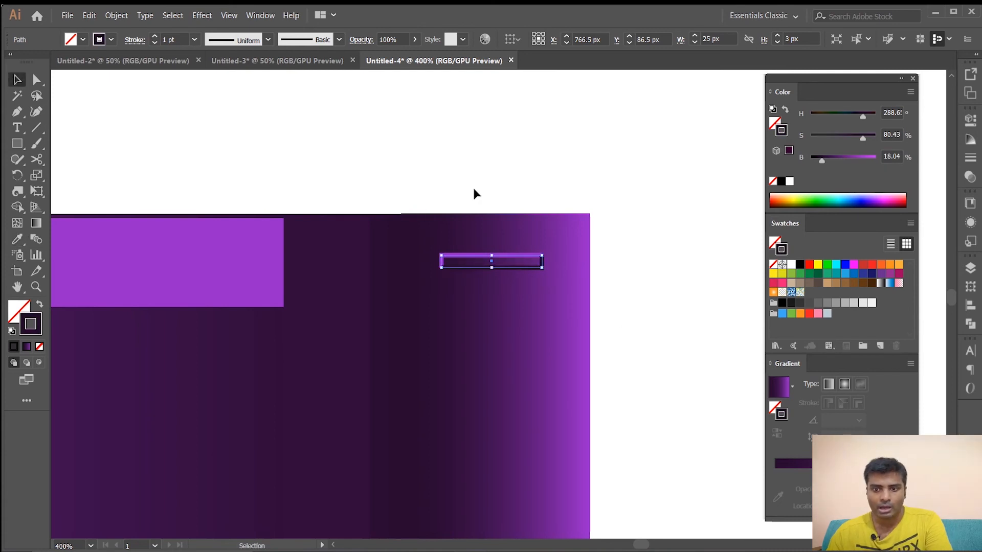
# Step: Group the bright and dark L-shaped paths into one bevelled ridge
pyautogui.click(474, 185)
pyautogui.click(493, 260)
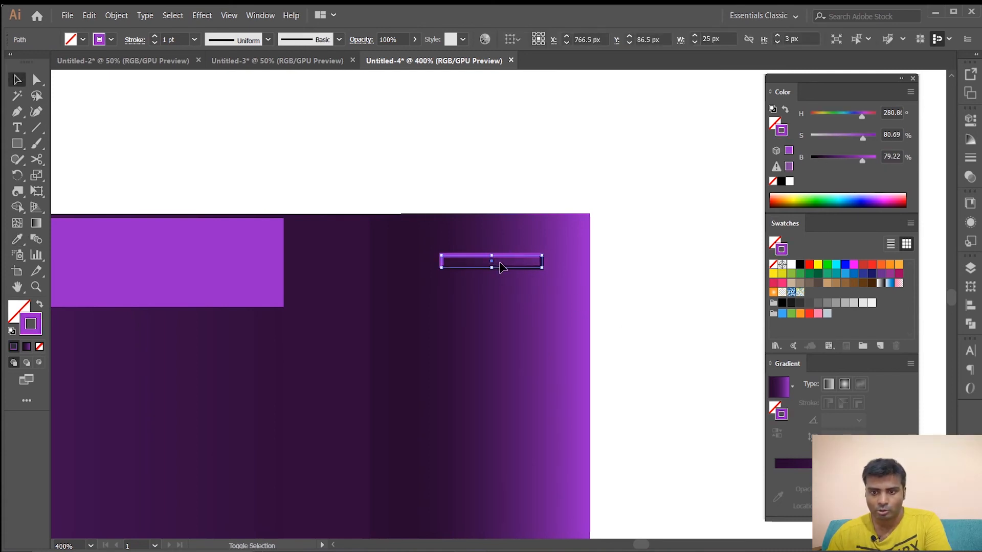
pyautogui.keyDown('shift'); pyautogui.click(501, 273); pyautogui.keyUp('shift')
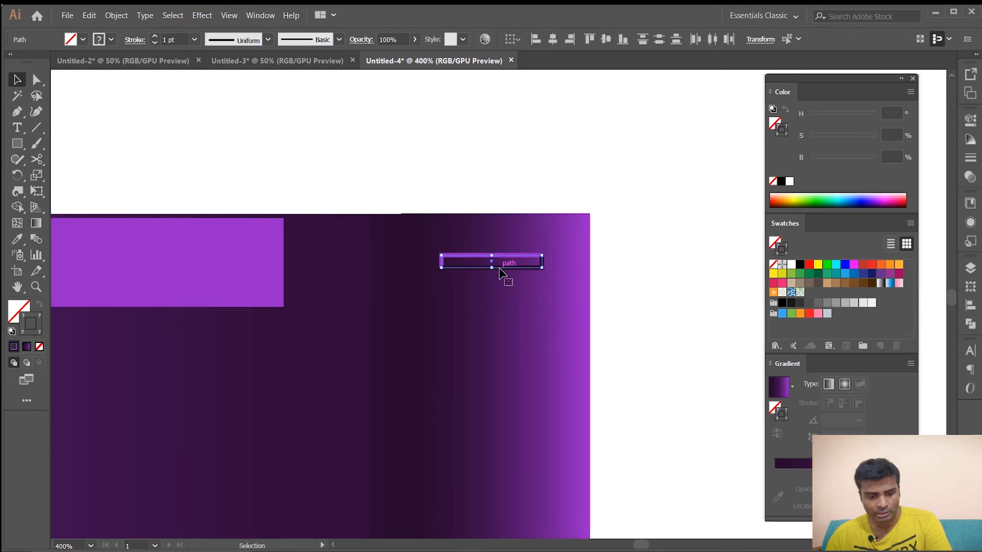
pyautogui.hotkey('ctrl', 'g')
pyautogui.scroll(-2, 519, 284)
pyautogui.click(548, 239)
pyautogui.scroll(-4, 544, 250)
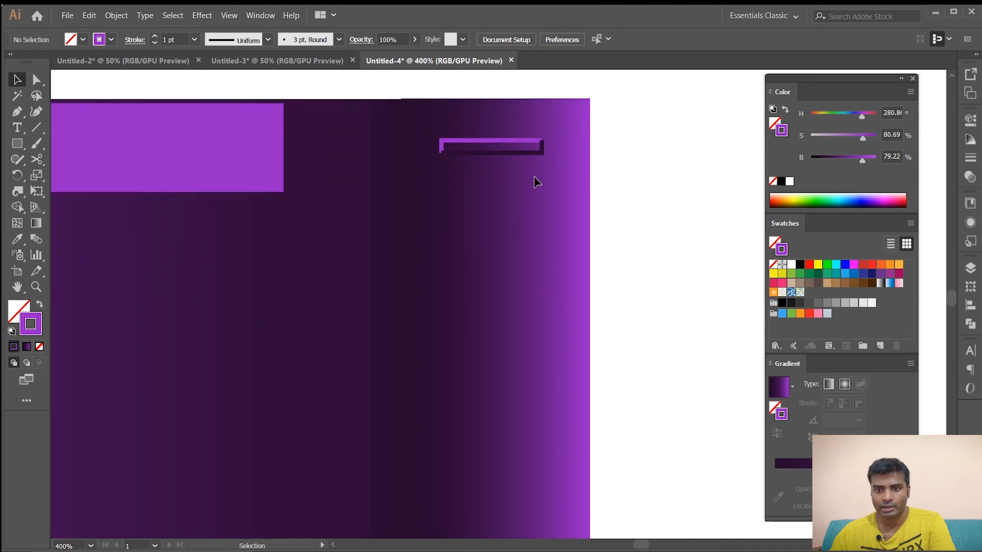
# Step: Duplicate the bevelled ridge group 4 px straight below the original
pyautogui.scroll(-4, 560, 190)
pyautogui.scroll(4, 559, 190)
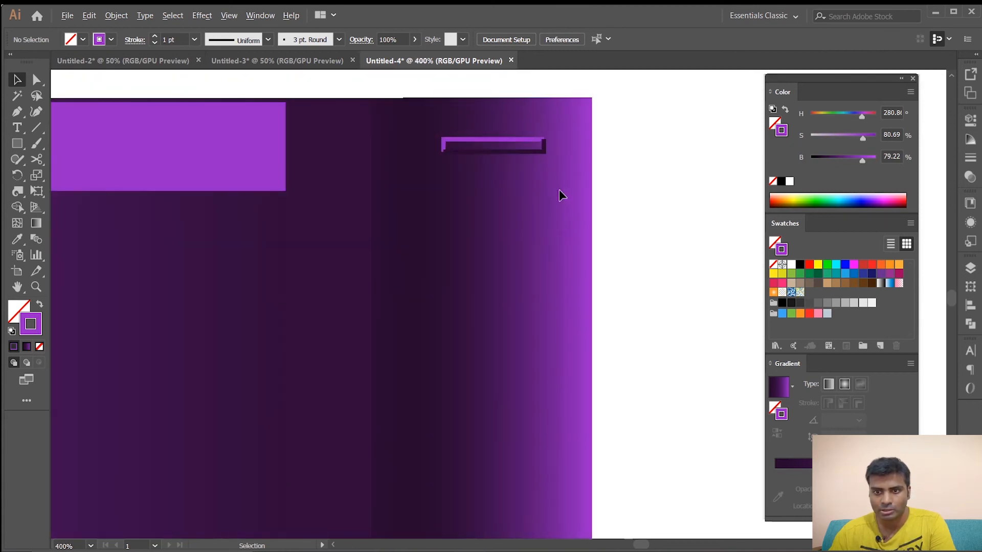
pyautogui.scroll(1, 559, 190)
pyautogui.click(489, 129)
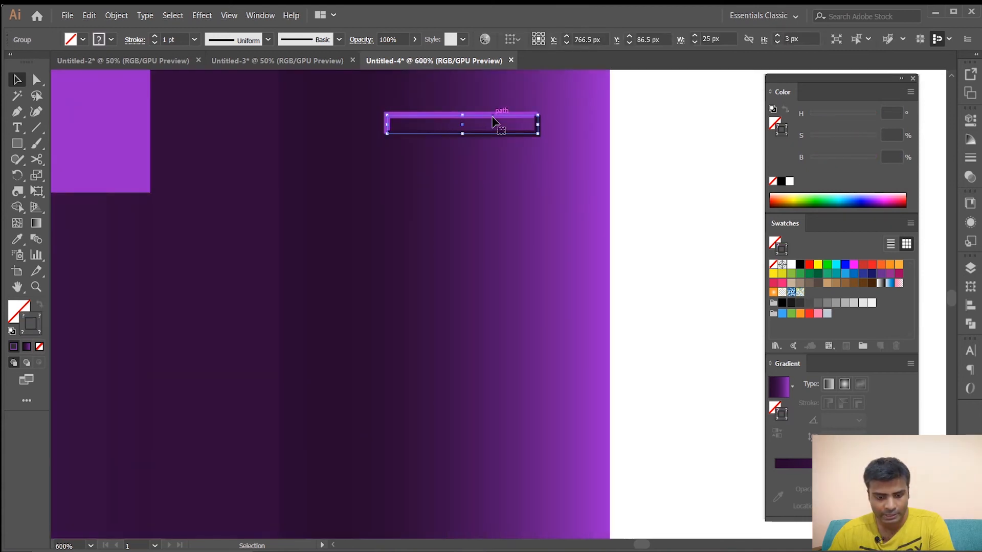
pyautogui.moveTo(492, 120); pyautogui.dragTo(493, 146)
pyautogui.press('a')
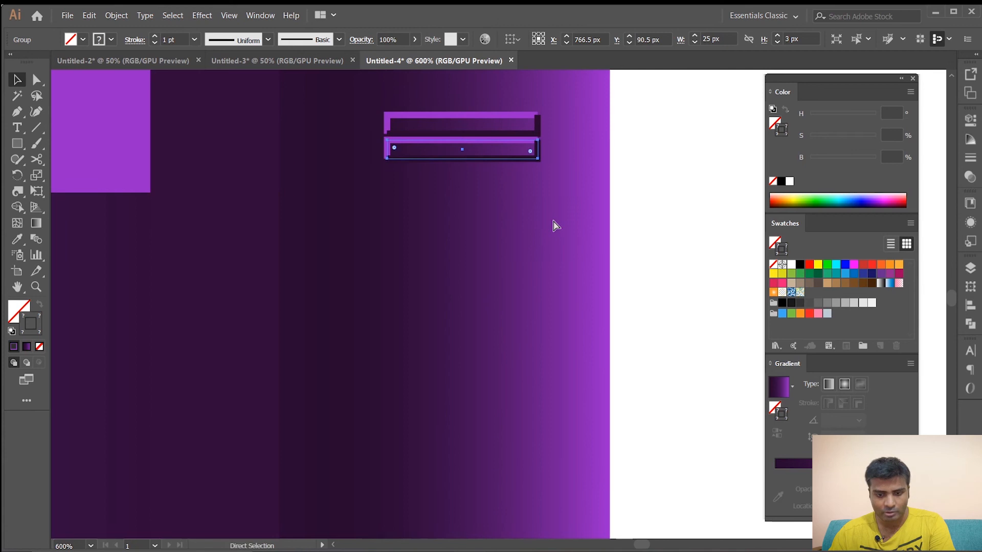
# Step: Repeat the ridge duplication until the column of ridges runs down to the gradient strip's lower end
pyautogui.hotkey('ctrl', 'd')
pyautogui.hotkey('ctrl', 'd')
pyautogui.hotkey('ctrl', 'd')
pyautogui.hotkey('ctrl', 'd')
pyautogui.hotkey('ctrl', 'd')
pyautogui.hotkey('ctrl', 'd')
pyautogui.hotkey('ctrl', 'd')
pyautogui.hotkey('ctrl', 'd')
pyautogui.hotkey('ctrl', 'd')
pyautogui.hotkey('ctrl', 'd')
pyautogui.hotkey('ctrl', 'd')
pyautogui.hotkey('ctrl', 'd')
pyautogui.hotkey('ctrl', 'd')
pyautogui.hotkey('ctrl', 'd')
pyautogui.hotkey('ctrl', 'd')
pyautogui.hotkey('ctrl', 'd')
pyautogui.hotkey('ctrl', 'd')
pyautogui.hotkey('ctrl', 'd')
pyautogui.hotkey('ctrl', 'd')
pyautogui.hotkey('ctrl', 'd')
pyautogui.hotkey('ctrl', '-')
pyautogui.hotkey('ctrl', '-')
pyautogui.hotkey('ctrl', '-')
pyautogui.hotkey('ctrl', '-')
pyautogui.hotkey('ctrl', '-')
pyautogui.hotkey('ctrl', '-')
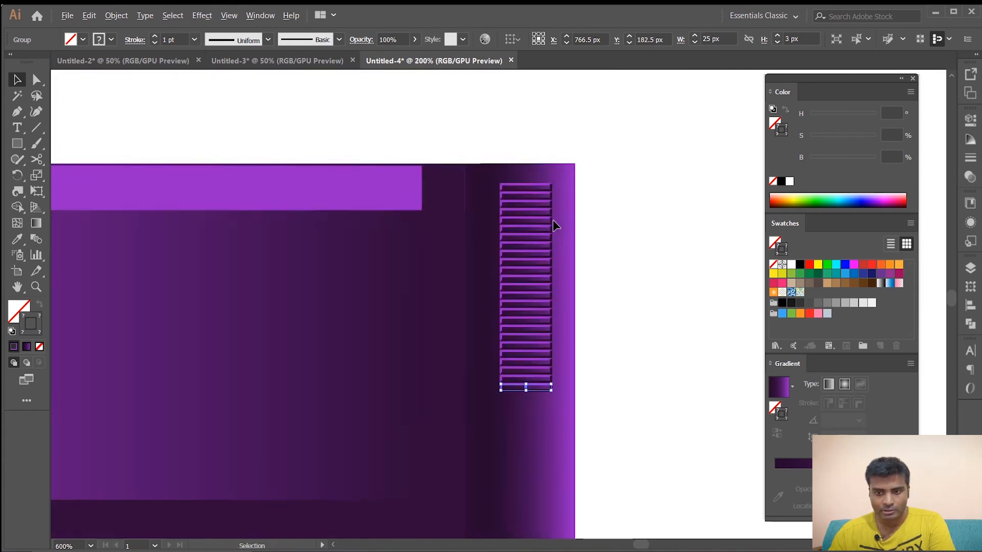
pyautogui.hotkey('ctrl', 'd')
pyautogui.hotkey('ctrl', 'd')
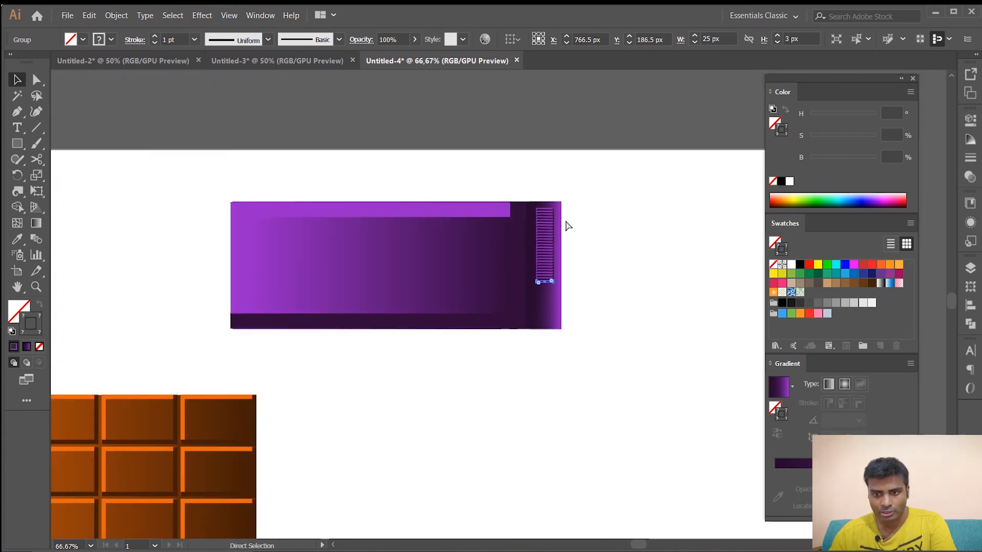
pyautogui.hotkey('ctrl', 'd')
pyautogui.hotkey('ctrl', 'd')
pyautogui.hotkey('ctrl', 'd')
pyautogui.hotkey('ctrl', 'd')
pyautogui.hotkey('ctrl', 'd')
pyautogui.hotkey('ctrl', 'd')
pyautogui.hotkey('ctrl', 'd')
pyautogui.hotkey('ctrl', 'd')
pyautogui.hotkey('ctrl', 'd')
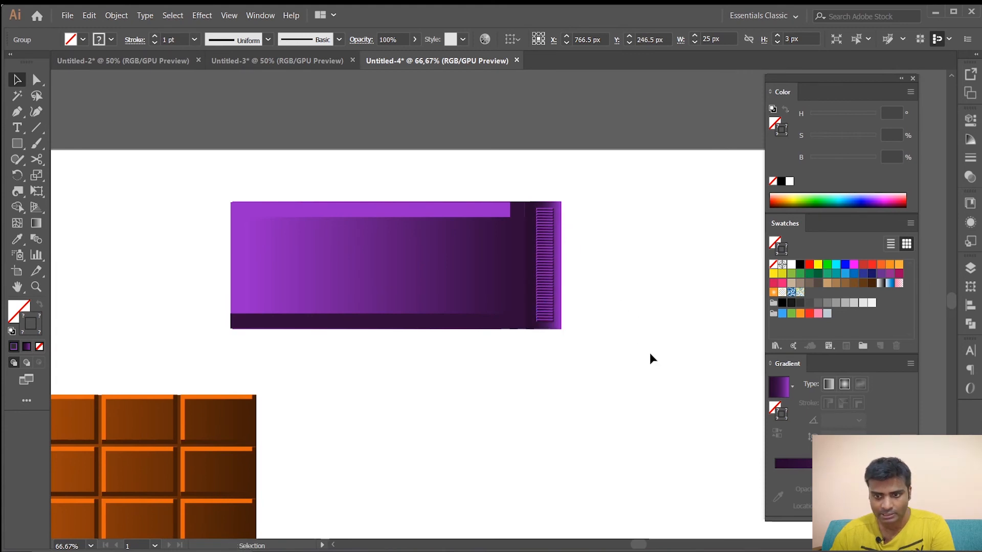
pyautogui.click(649, 353)
# Step: Draw a 22 px square with default white fill and black stroke, rotated 45 degrees, beside the gradient strip's upper end
pyautogui.keyDown('alt'); pyautogui.scroll(2, 622, 312); pyautogui.keyUp('alt')
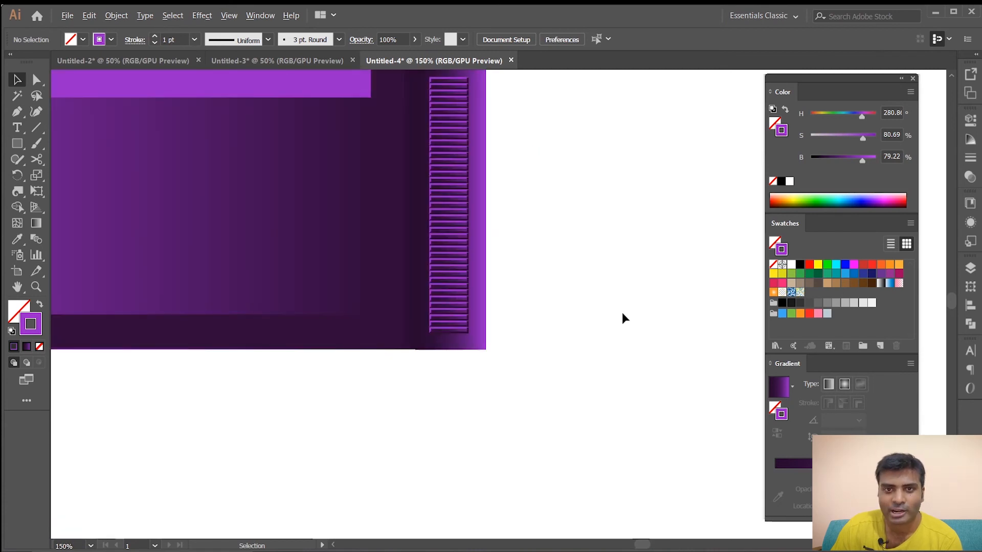
pyautogui.moveTo(197, 268); pyautogui.dragTo(435, 286)
pyautogui.scroll(-2, 514, 300)
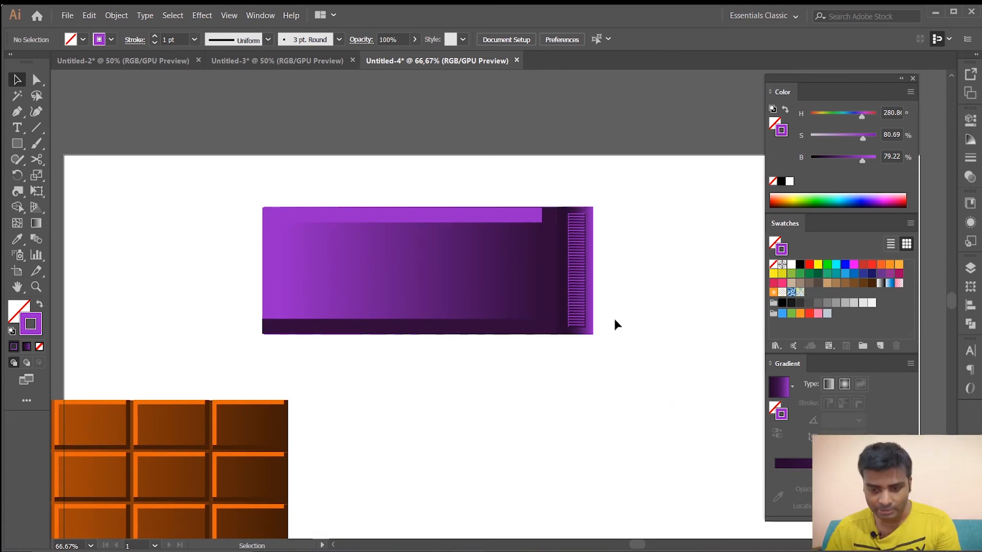
pyautogui.scroll(2, 671, 329)
pyautogui.scroll(3, 670, 329)
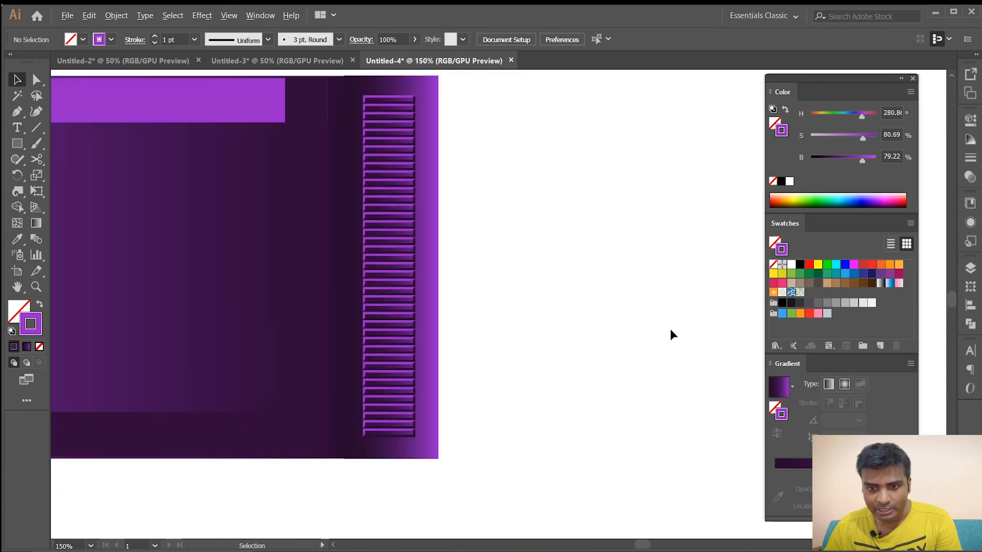
pyautogui.moveTo(235, 296); pyautogui.dragTo(297, 355)
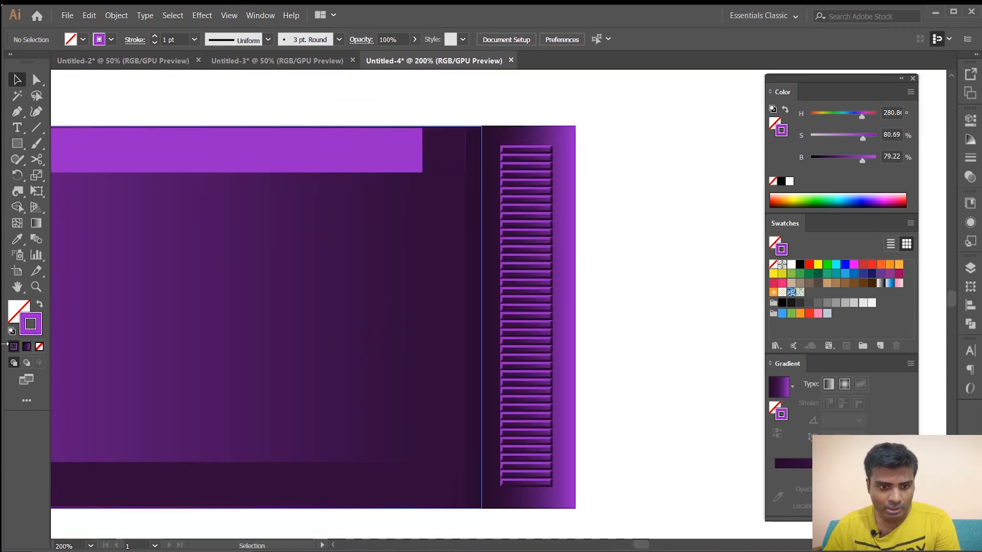
pyautogui.click(12, 331)
pyautogui.click(17, 144)
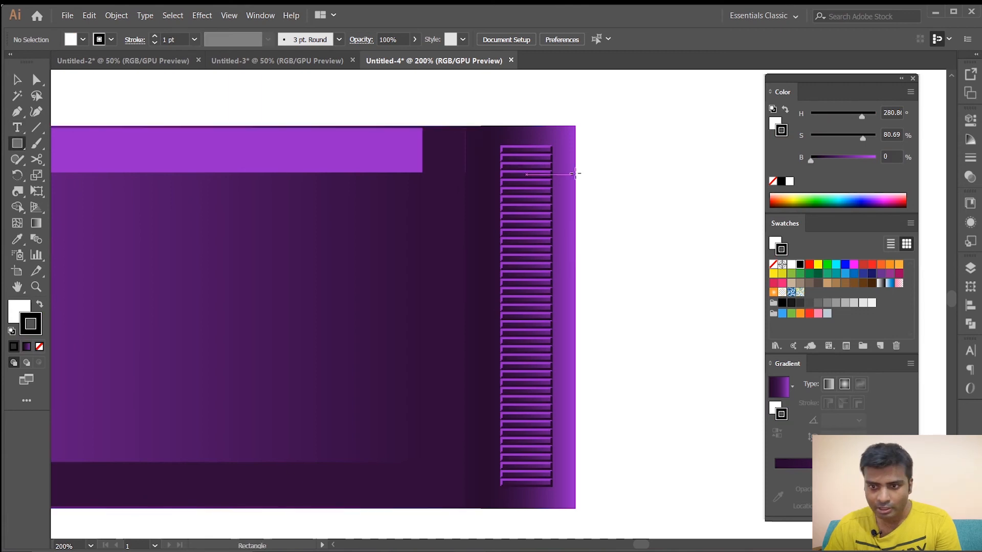
pyautogui.moveTo(605, 140)
pyautogui.mouseDown()
pyautogui.moveTo(665, 187)
pyautogui.moveTo(599, 203)
pyautogui.moveTo(612, 204)
pyautogui.mouseUp()
pyautogui.click(19, 80)
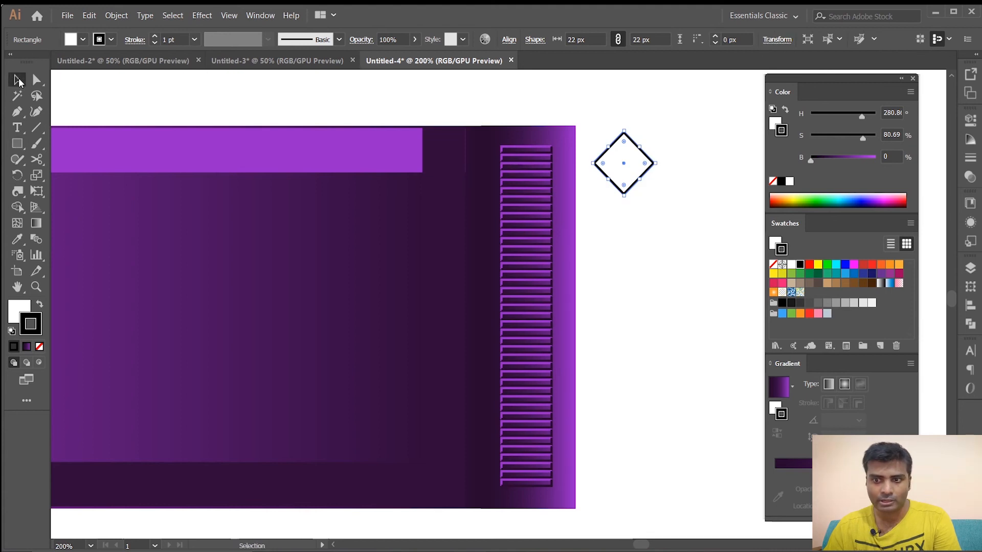
pyautogui.click(655, 210)
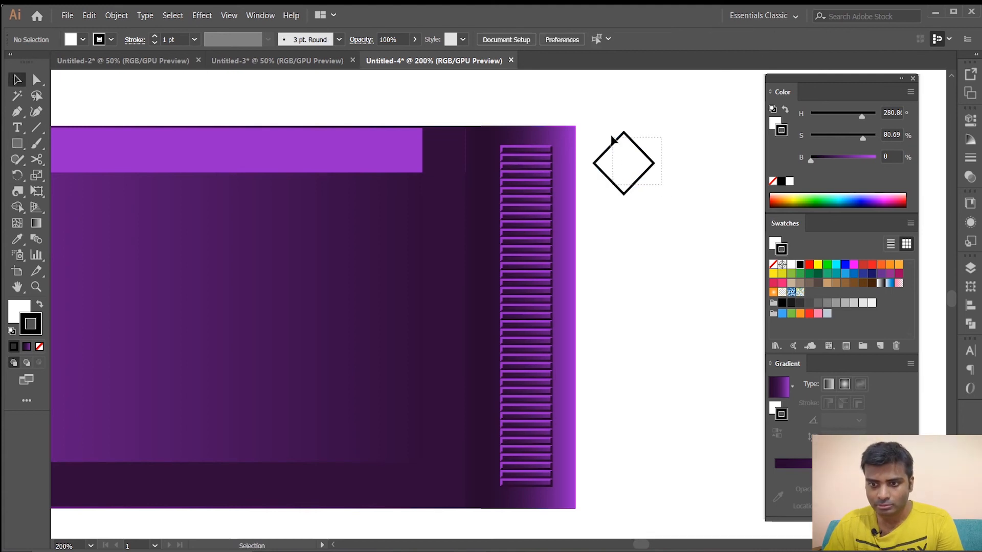
# Step: Shift the diamond slightly closer to the strip, remove its stroke and fill it with the gradient sampled from the main purple block
pyautogui.click(643, 174)
pyautogui.moveTo(645, 172); pyautogui.dragTo(641, 170)
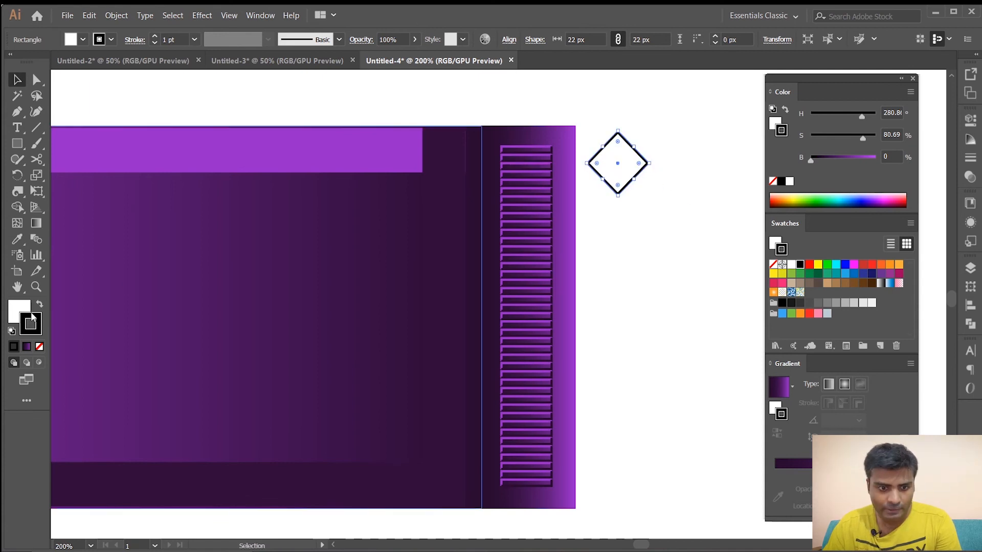
pyautogui.click(40, 347)
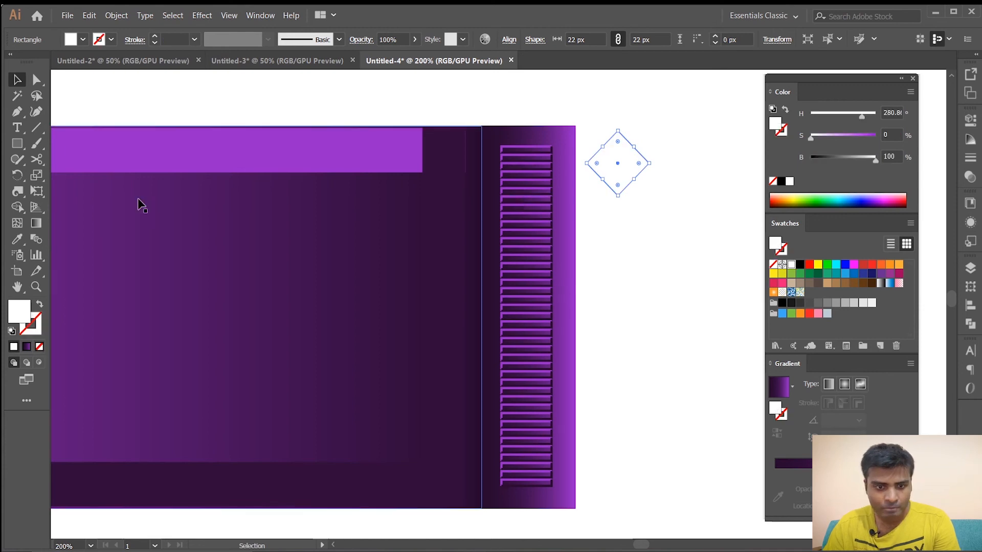
pyautogui.click(17, 240)
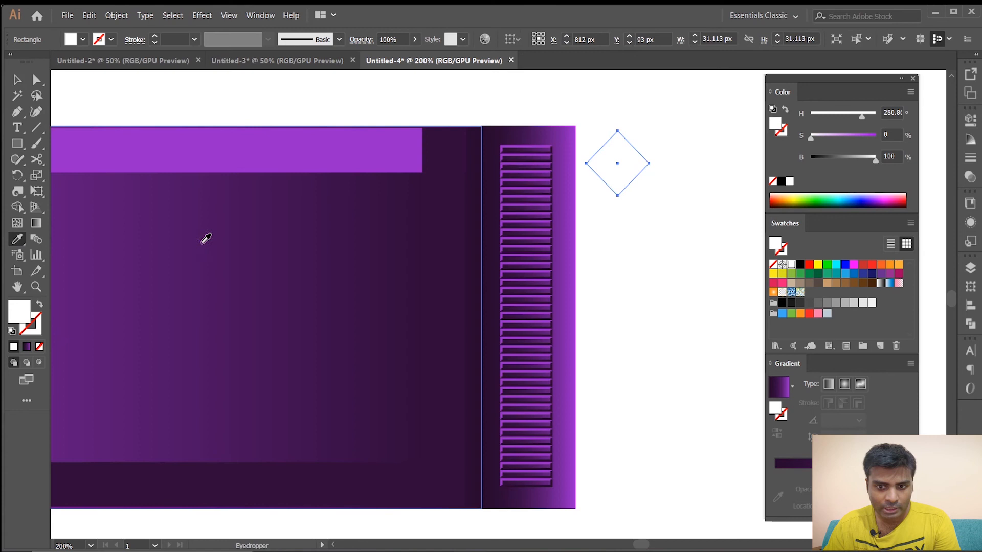
pyautogui.click(186, 231)
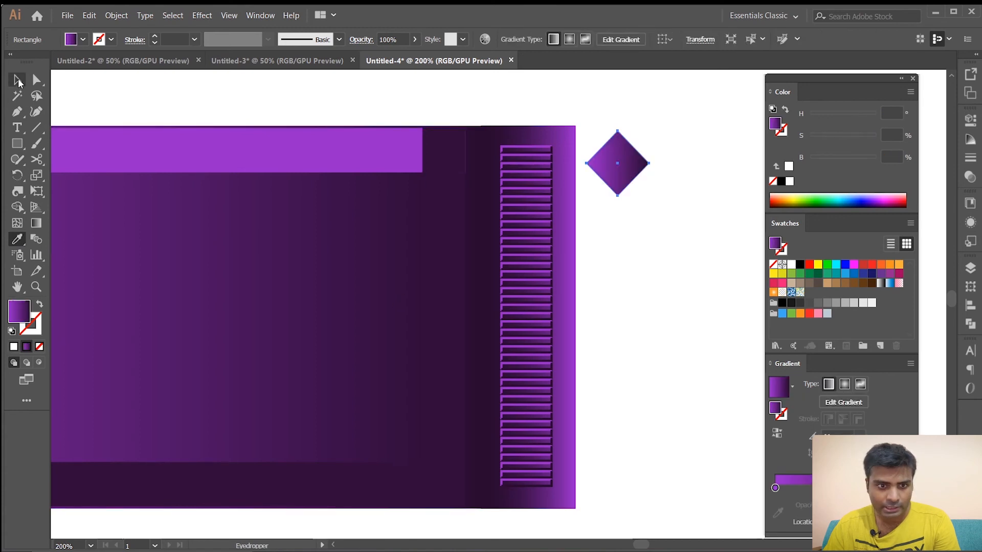
# Step: Centre the gradient diamond on the strip's outer edge near its upper corner, send it to the back and select it again
pyautogui.click(17, 80)
pyautogui.moveTo(604, 157); pyautogui.dragTo(576, 161)
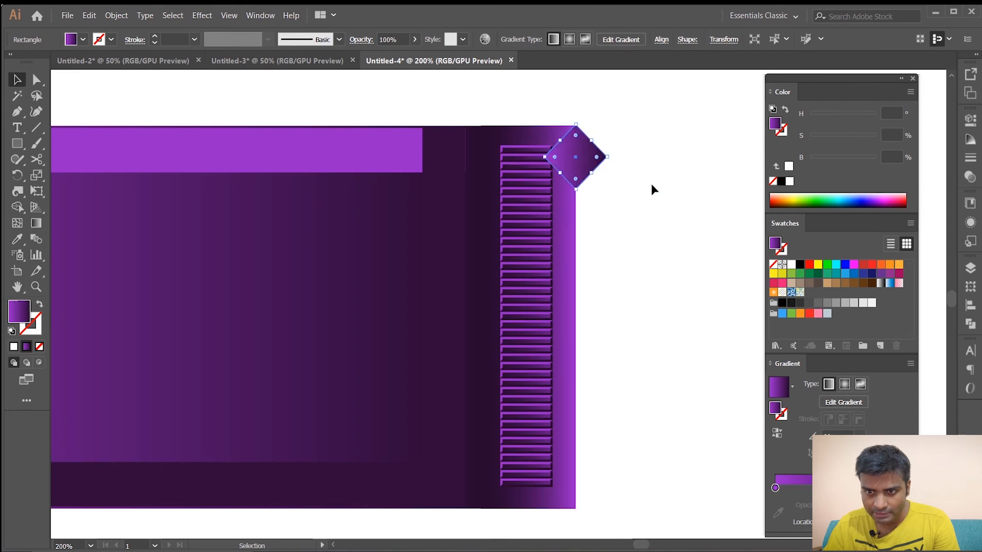
pyautogui.click(654, 194)
pyautogui.click(578, 171)
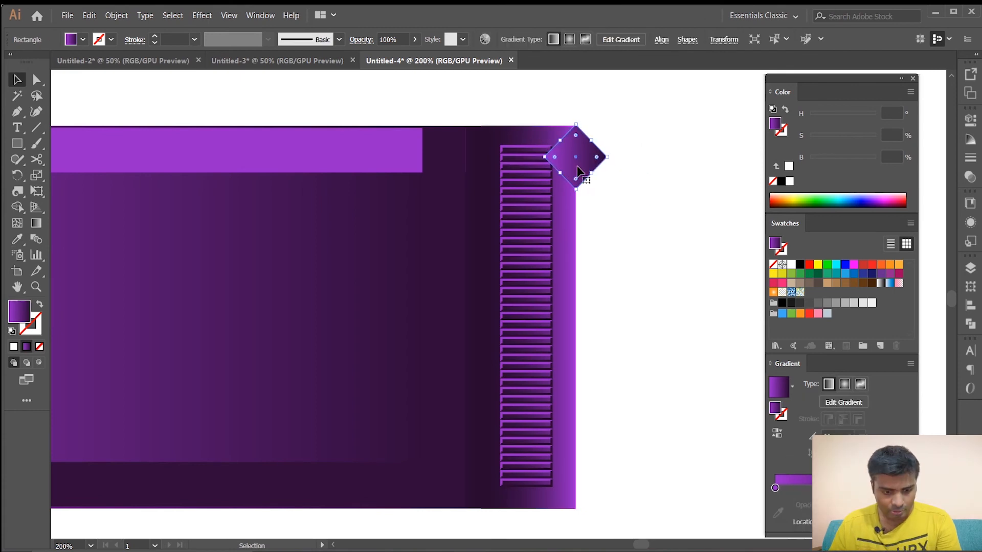
pyautogui.hotkey('ctrl', 'shift', '[')
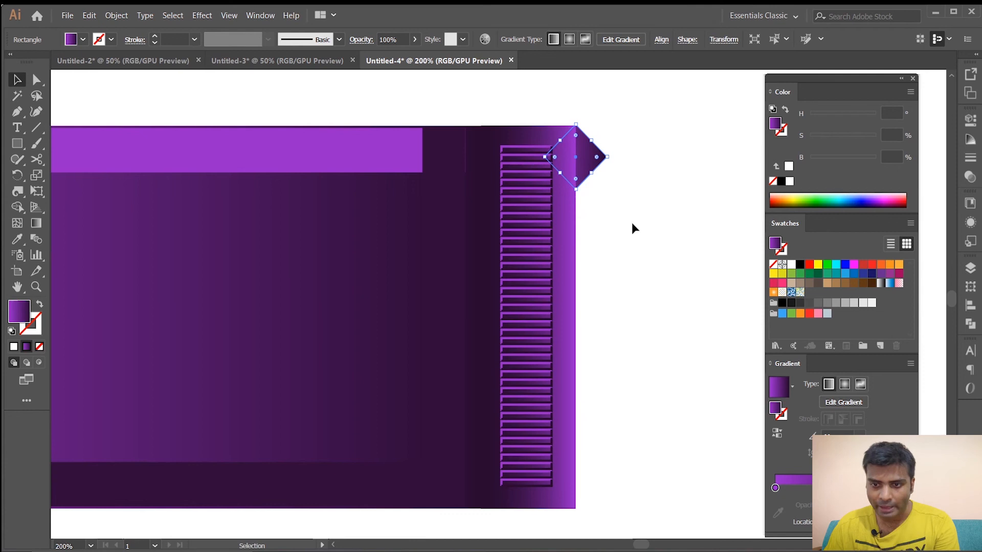
pyautogui.click(622, 195)
pyautogui.click(585, 164)
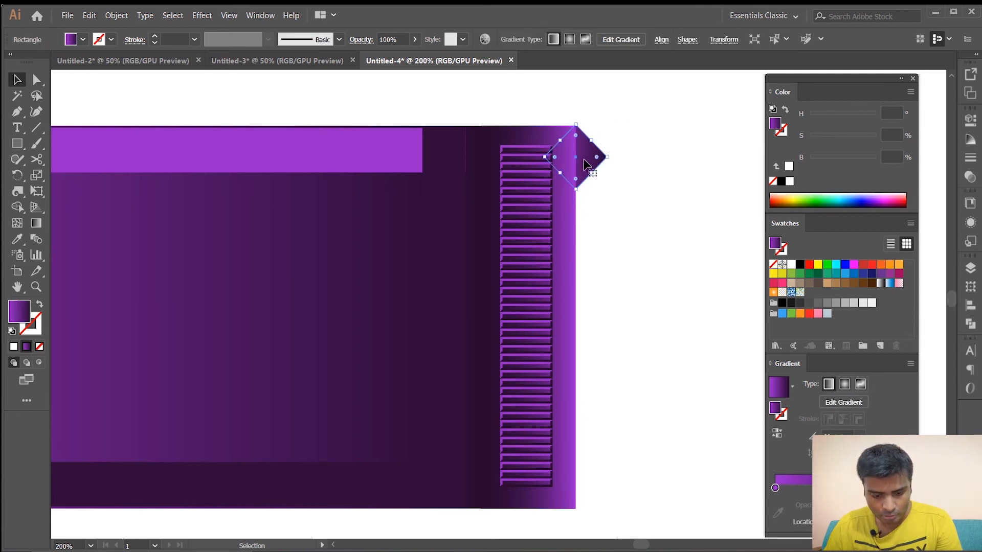
# Step: Duplicate the gradient diamond straight down the strip's outer edge, tip to tip, until six diamonds form the zigzag edge
pyautogui.moveTo(587, 162); pyautogui.dragTo(588, 226)
pyautogui.hotkey('ctrl', 'd')
pyautogui.hotkey('ctrl', 'd')
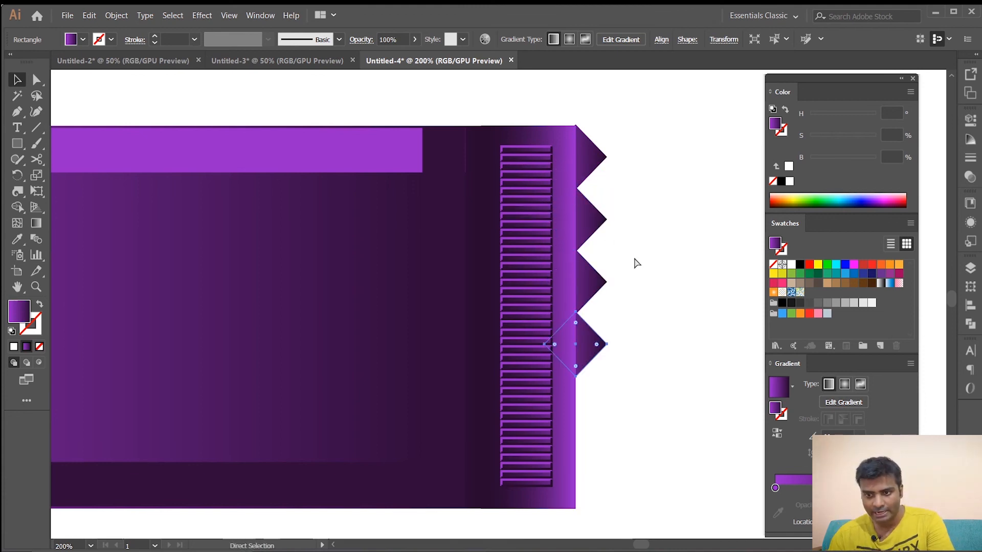
pyautogui.hotkey('ctrl', 'd')
pyautogui.hotkey('ctrl', 'd')
pyautogui.click(673, 395)
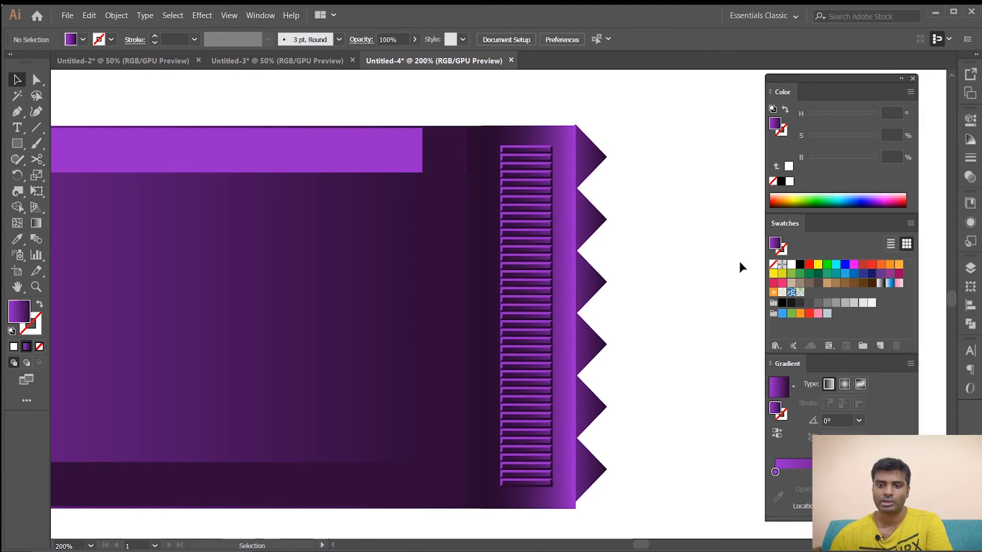
# Step: Examine the whole wrapper with its zigzag edge alongside the chocolate-bar grid
pyautogui.scroll(-5, 699, 296)
pyautogui.scroll(-3, 699, 296)
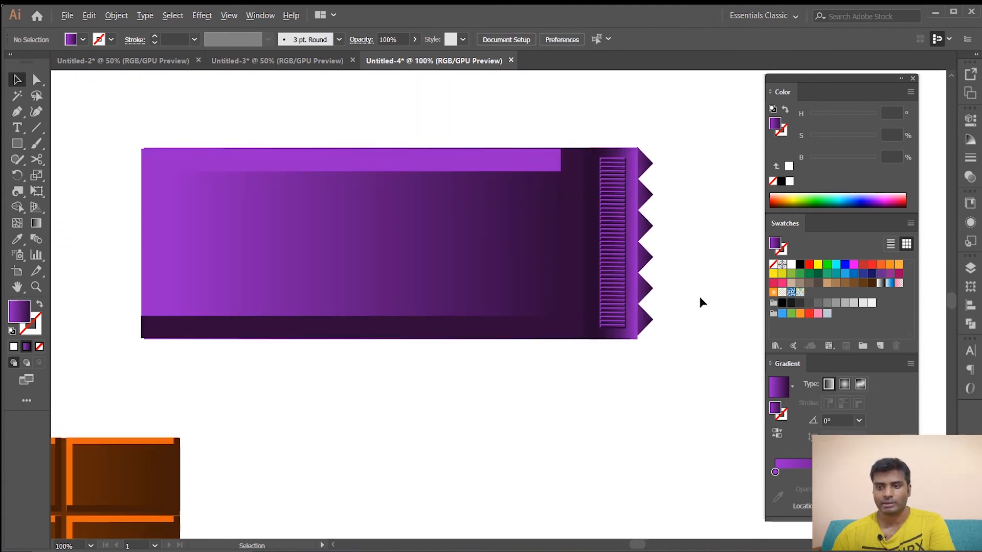
pyautogui.scroll(-1, 676, 311)
pyautogui.scroll(1, 676, 311)
pyautogui.scroll(1, 677, 311)
pyautogui.scroll(1, 676, 311)
pyautogui.scroll(-3, 676, 311)
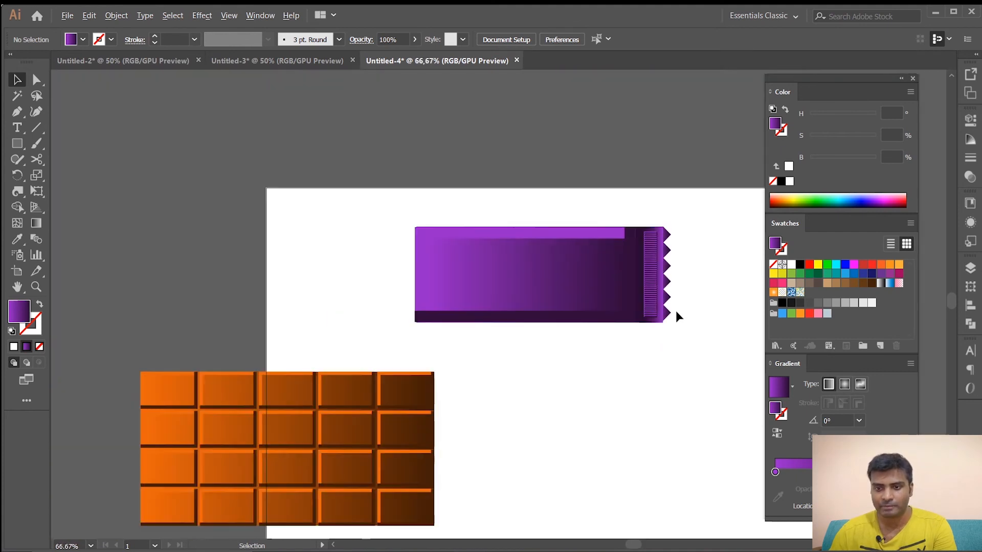
pyautogui.scroll(1, 564, 309)
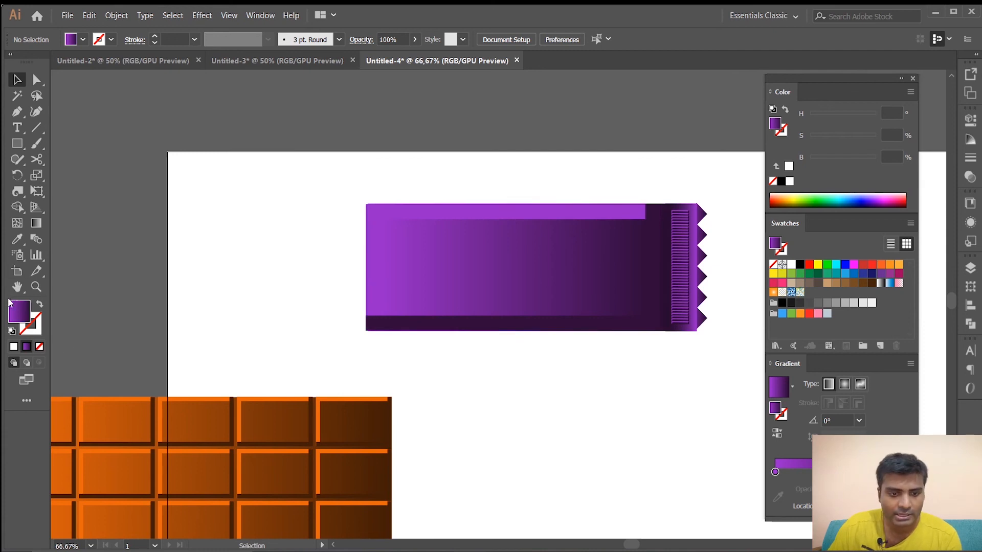
# Step: Add the point text "Chocolate" below the wrapper with default colours, scaled up to 40.13 pt
pyautogui.click(17, 128)
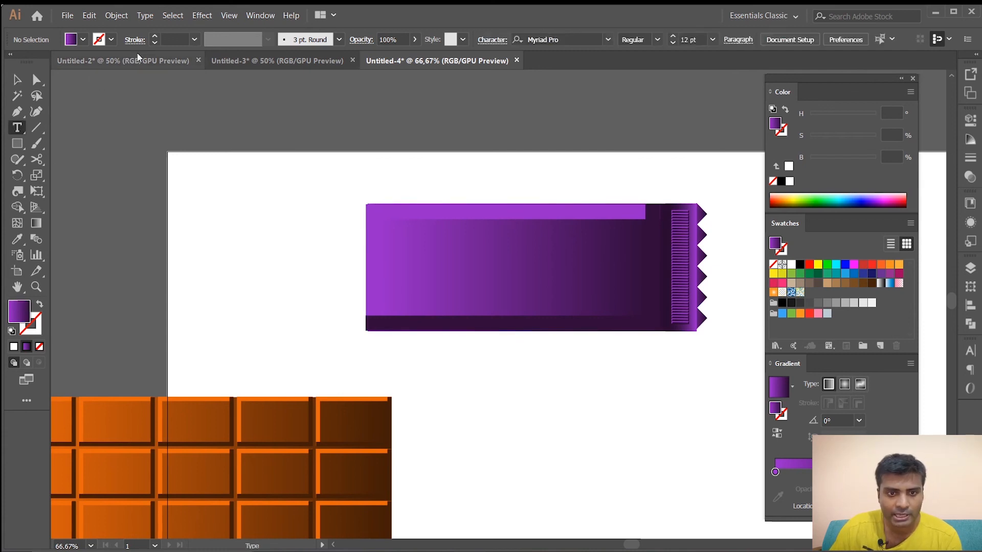
pyautogui.click(11, 332)
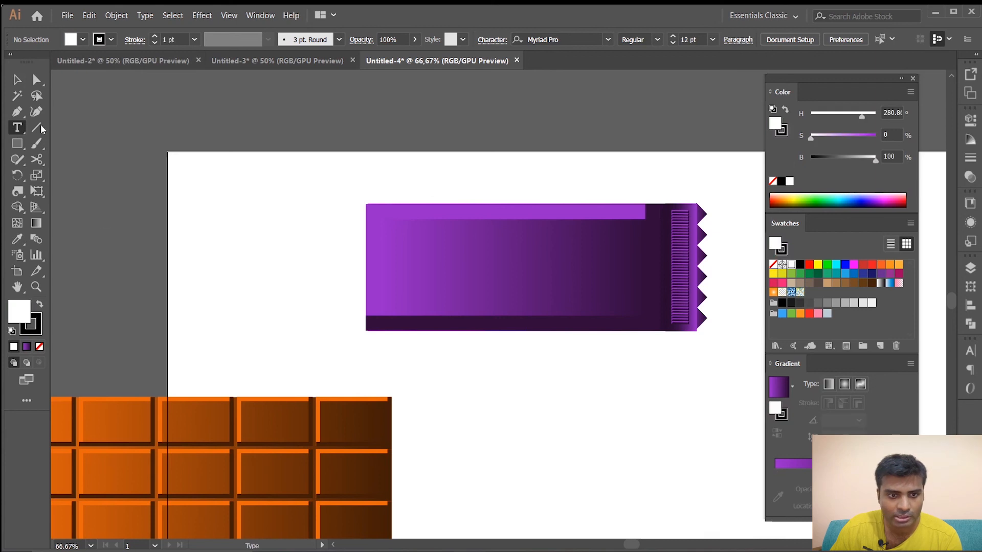
pyautogui.click(481, 389)
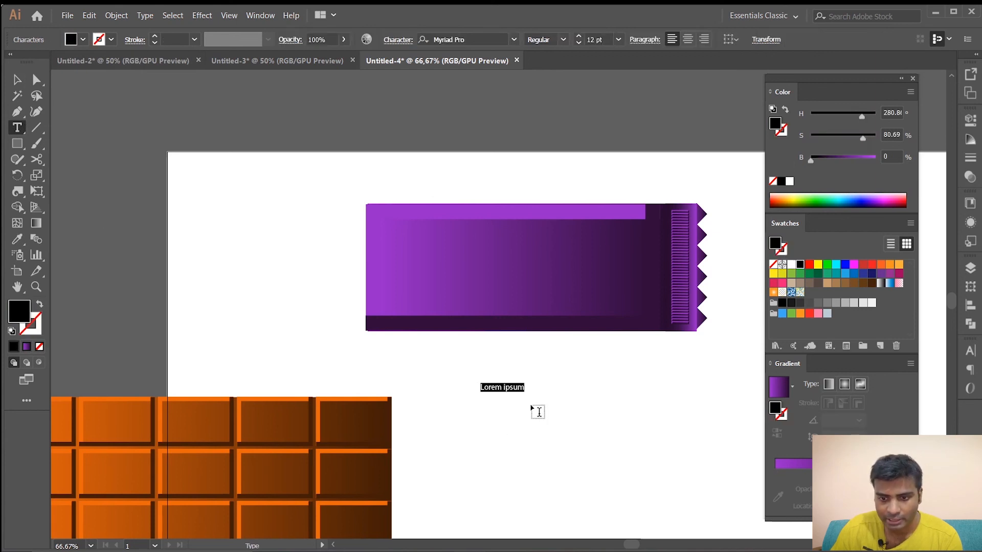
pyautogui.press('Escape')
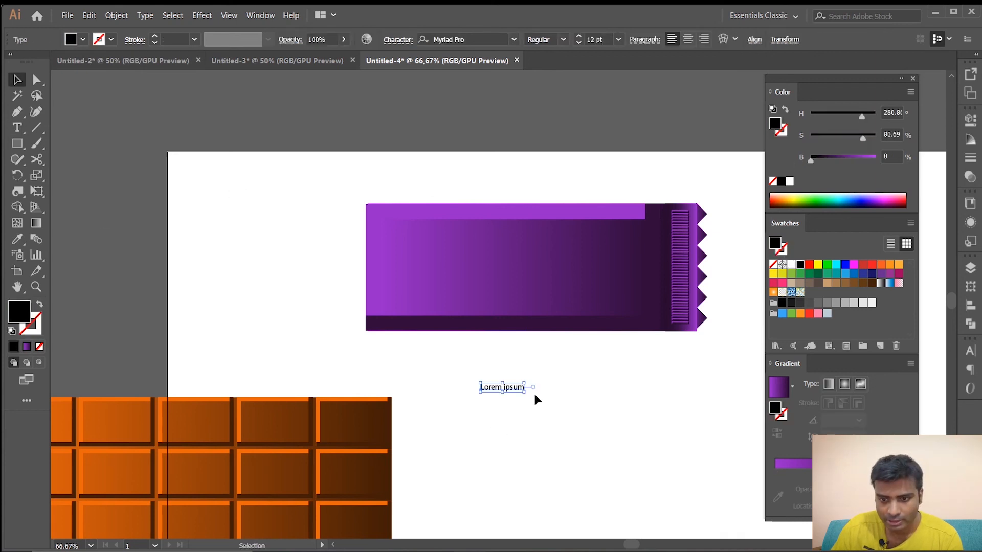
pyautogui.moveTo(525, 392); pyautogui.dragTo(429, 384)
pyautogui.press('t')
pyautogui.write('Cho')
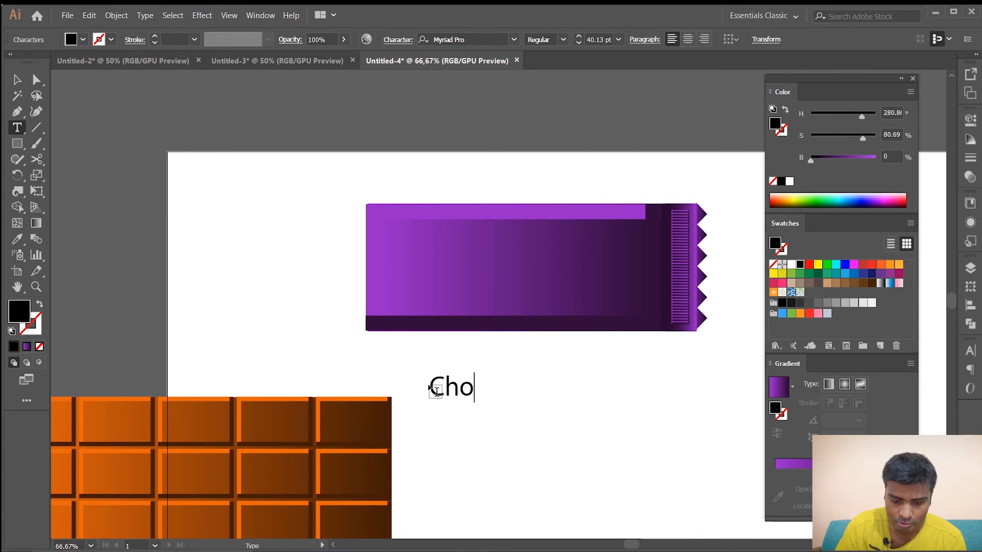
pyautogui.write('colate')
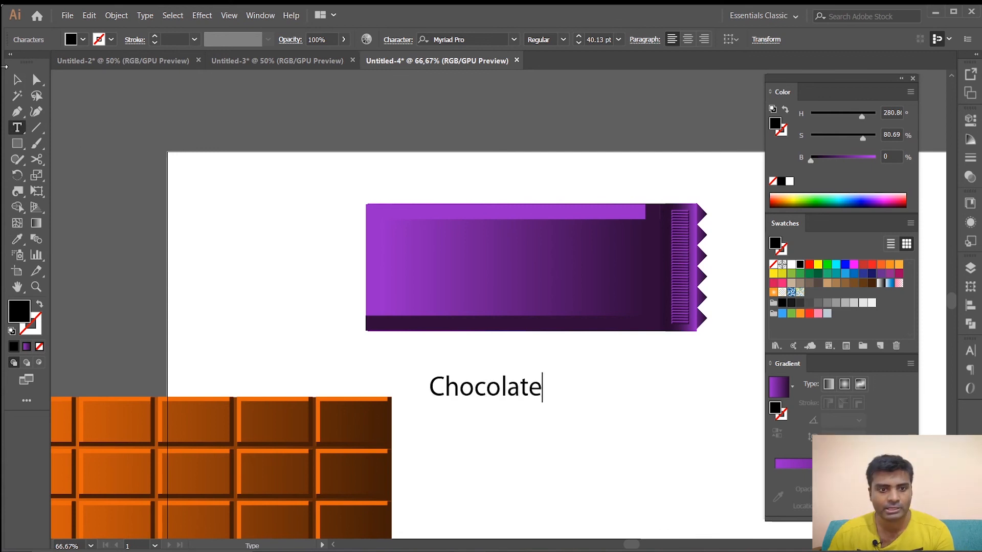
# Step: Set "Chocolate" in Edwardian Script ITC and place it at 54.44 pt on the wrapper's upper-left area
pyautogui.moveTo(435, 385); pyautogui.dragTo(550, 391)
pyautogui.click(514, 39)
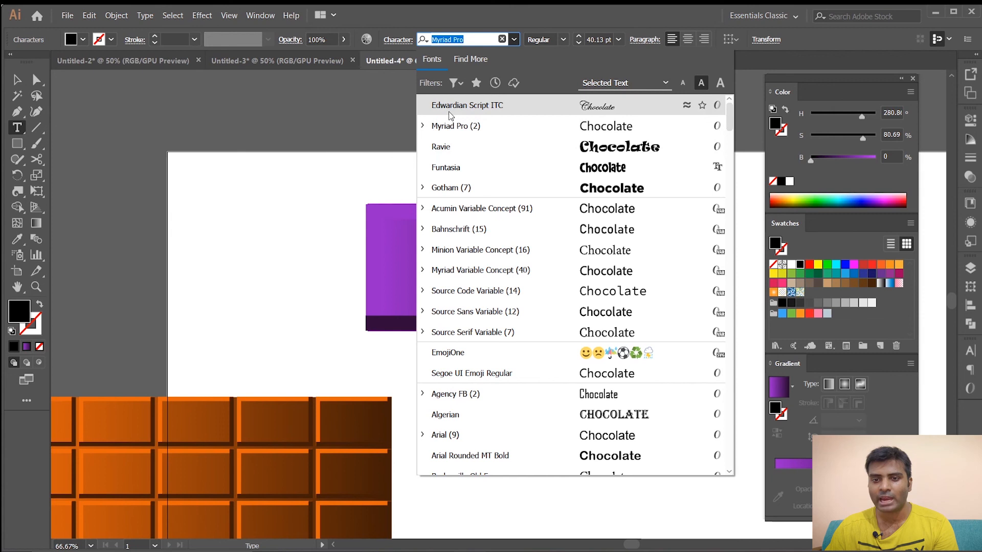
pyautogui.click(487, 107)
pyautogui.click(17, 79)
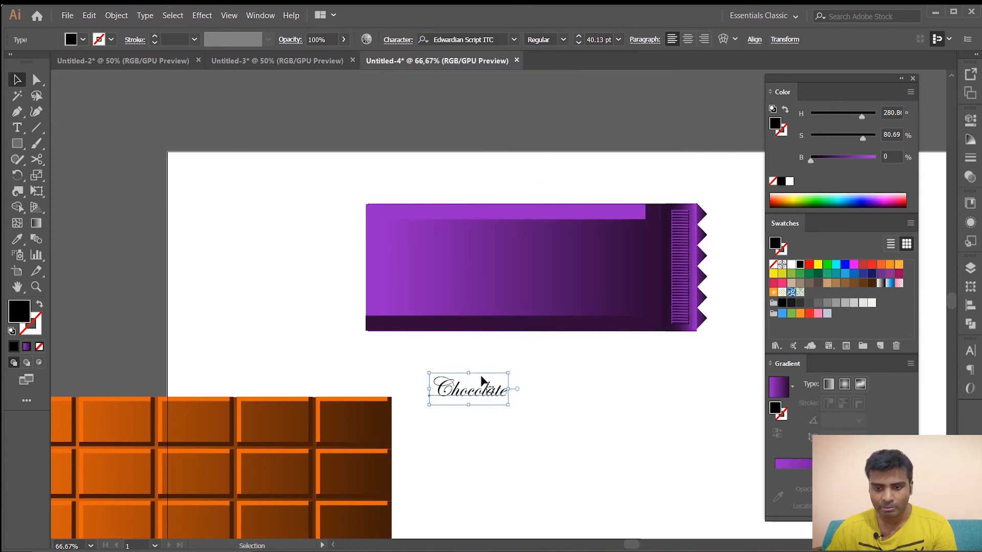
pyautogui.moveTo(508, 405); pyautogui.dragTo(409, 232)
# Step: Fill the "Chocolate" text with pure yellow
pyautogui.doubleClick(487, 242)
pyautogui.hotkey('ctrl', 'z')
pyautogui.click(473, 238)
pyautogui.moveTo(489, 246); pyautogui.dragTo(400, 239)
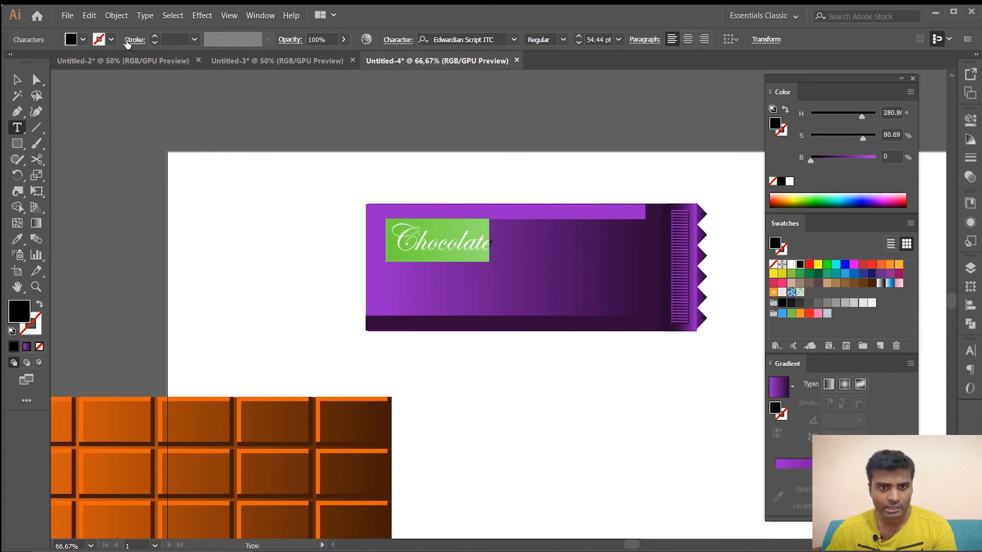
pyautogui.click(112, 40)
pyautogui.click(82, 41)
pyautogui.click(82, 41)
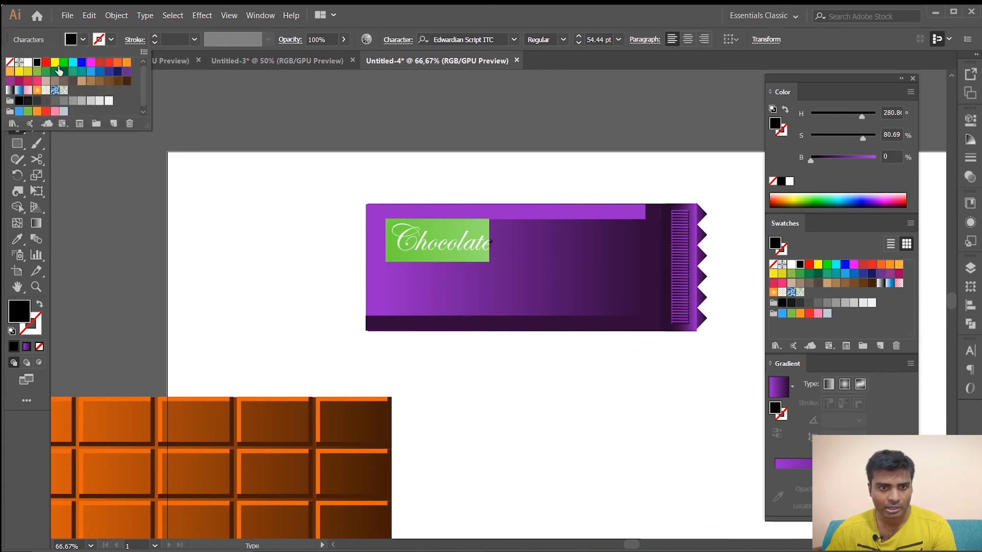
pyautogui.click(55, 62)
pyautogui.click(176, 111)
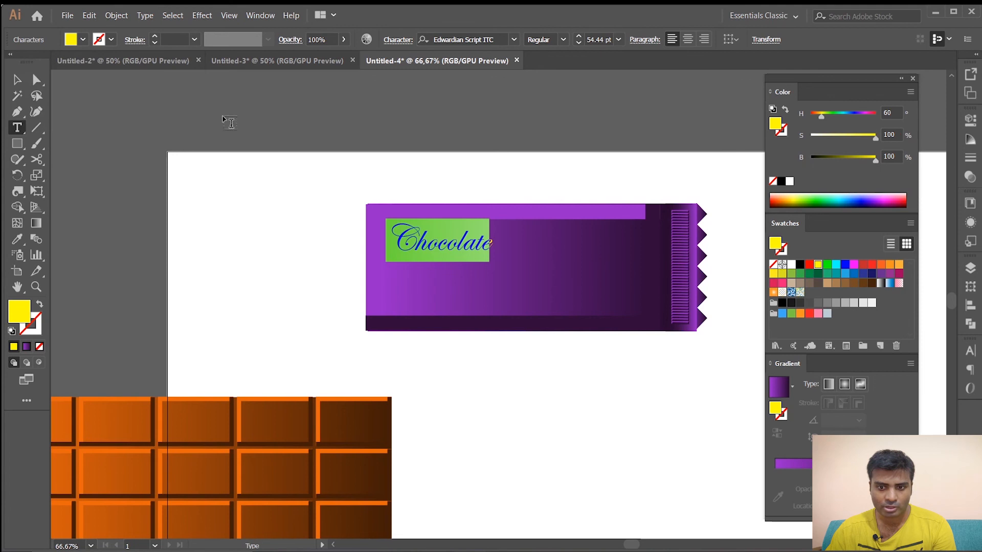
pyautogui.click(266, 122)
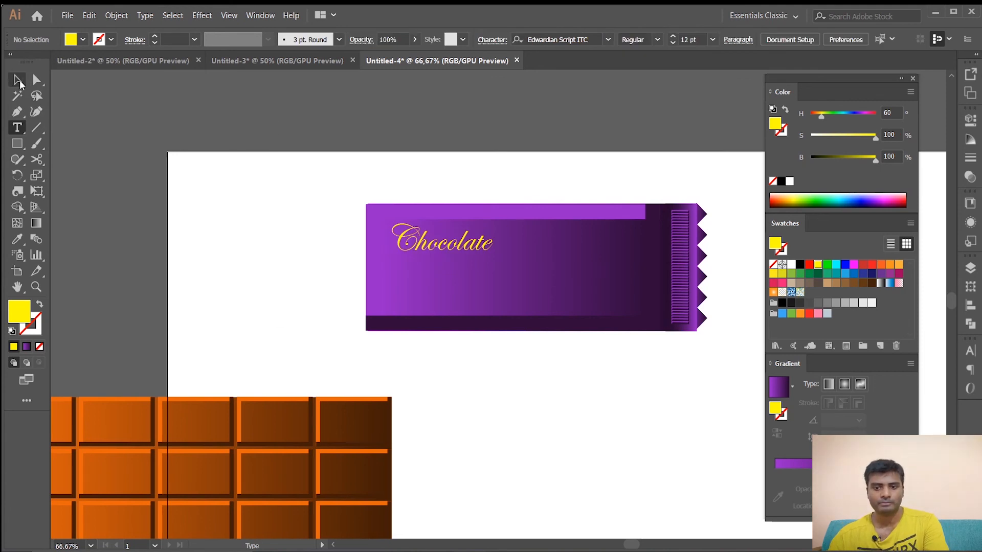
# Step: Duplicate the yellow word, change the copy's text to "Design Banao" and place it beneath "Chocolate" on the wrapper
pyautogui.click(17, 80)
pyautogui.click(450, 250)
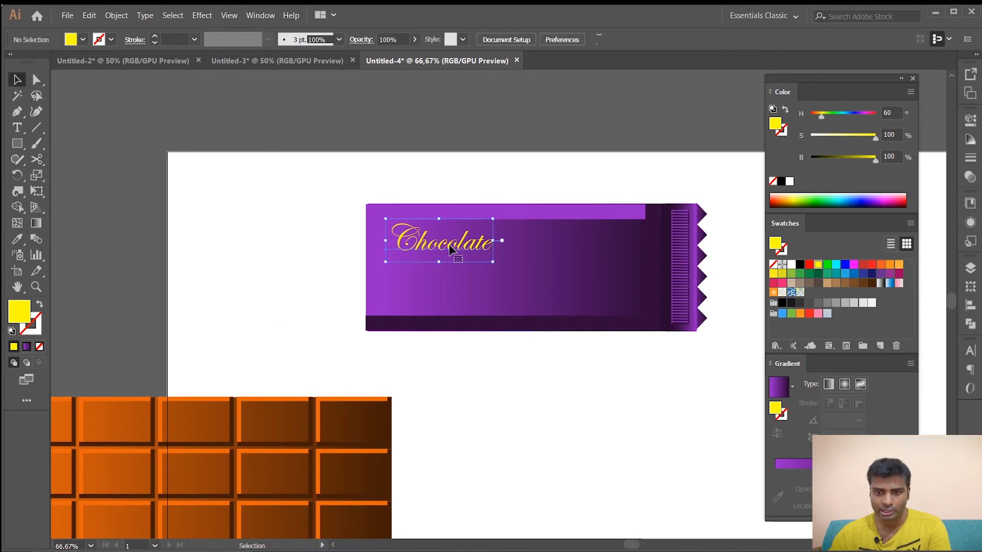
pyautogui.moveTo(450, 250); pyautogui.dragTo(438, 361)
pyautogui.doubleClick(520, 370)
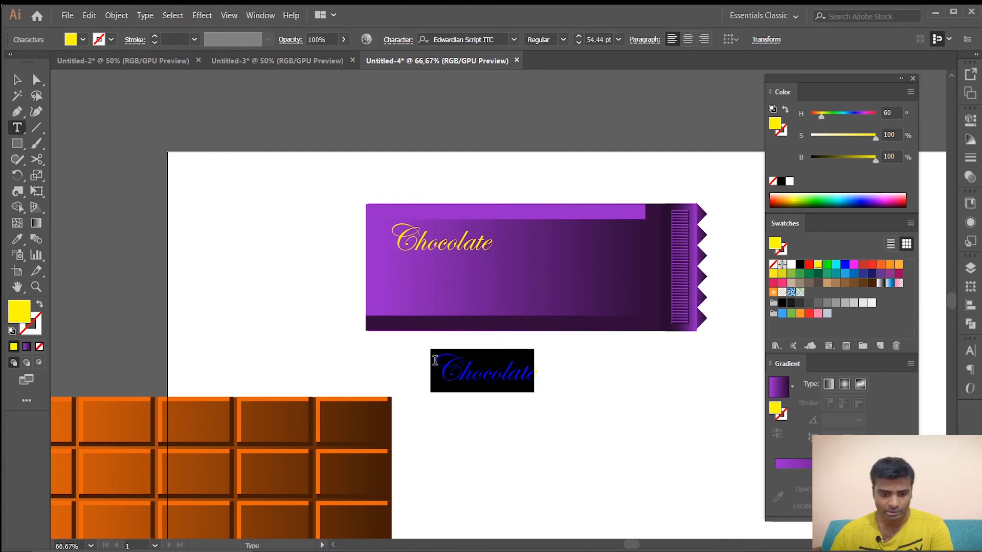
pyautogui.write('Design')
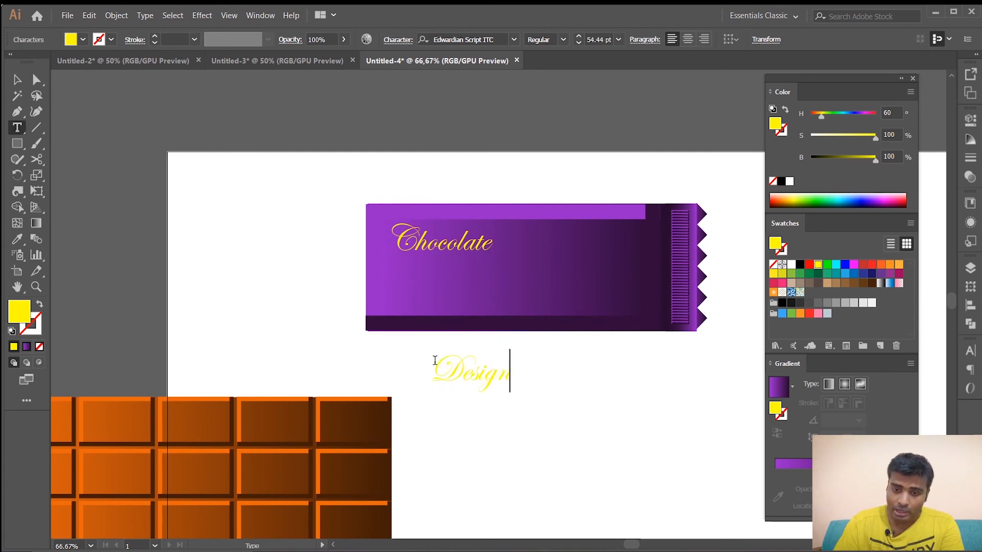
pyautogui.write(' Banao')
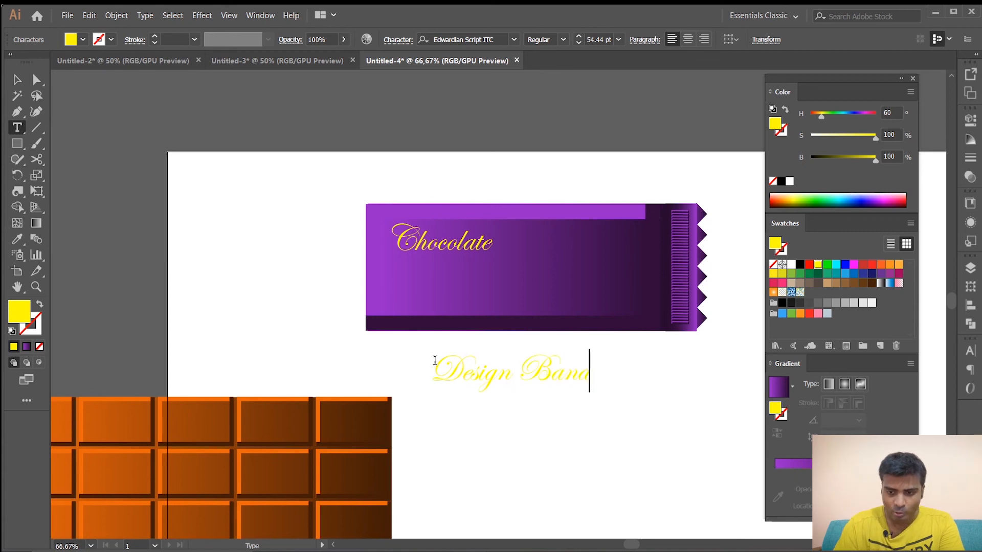
pyautogui.click(18, 80)
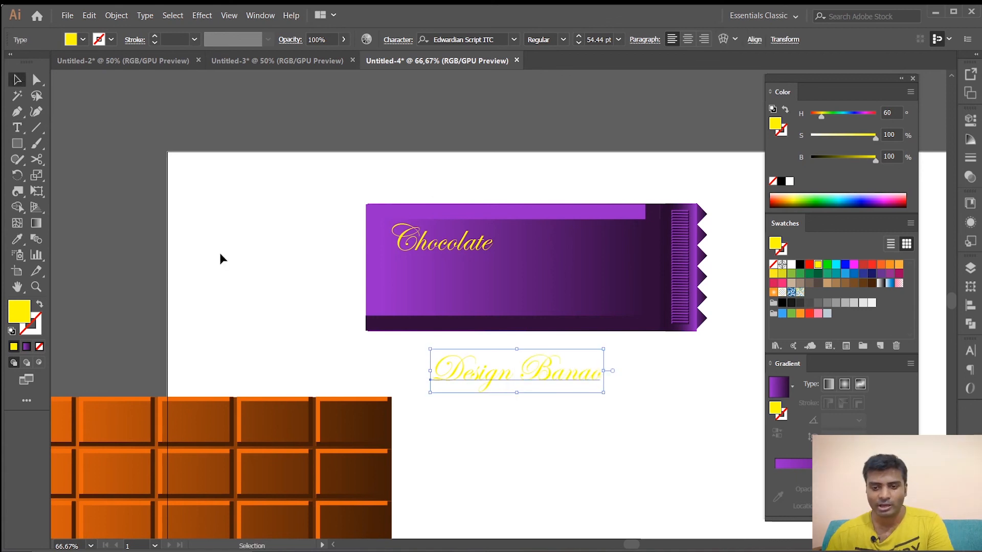
pyautogui.click(221, 258)
pyautogui.click(546, 377)
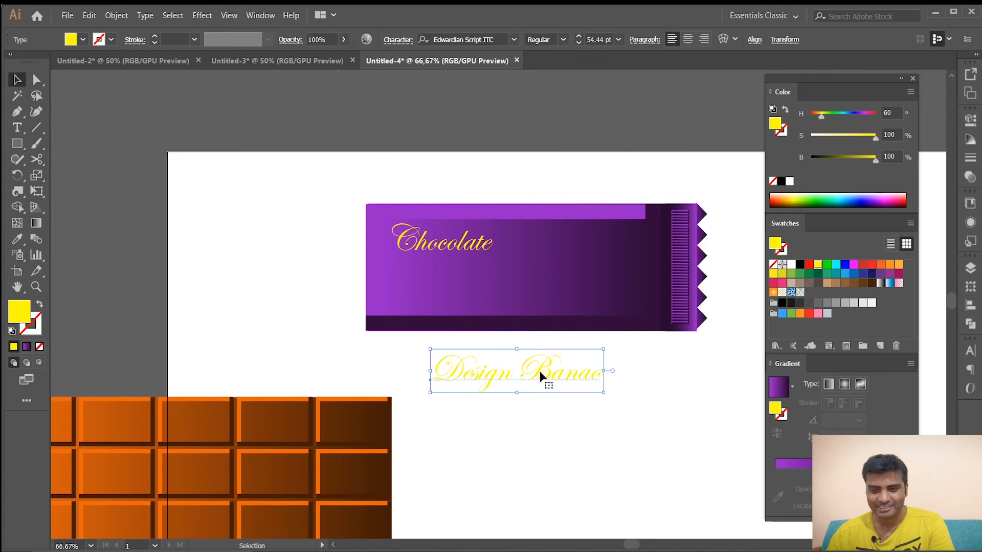
pyautogui.moveTo(542, 371); pyautogui.dragTo(527, 286)
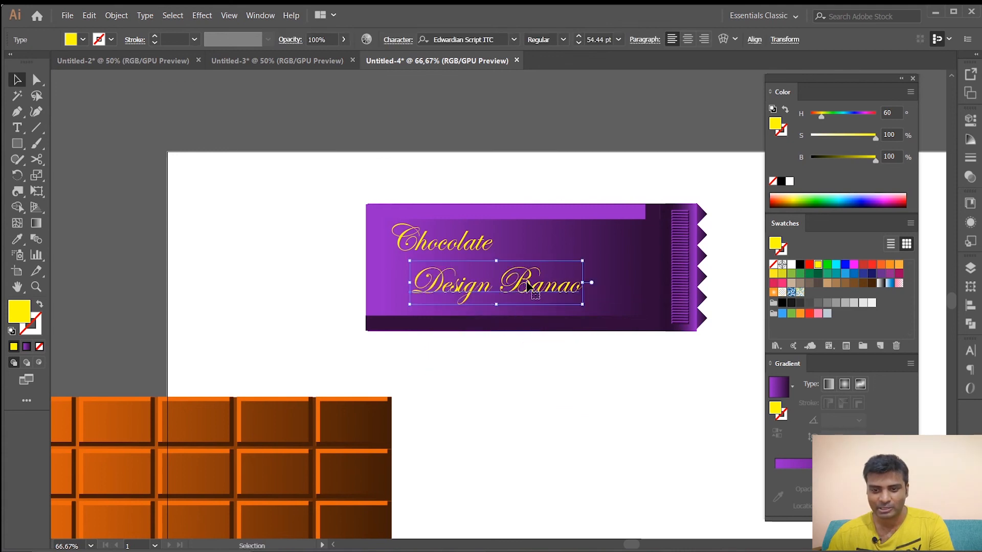
# Step: Fill the "Design Banao" text with white
pyautogui.doubleClick(554, 289)
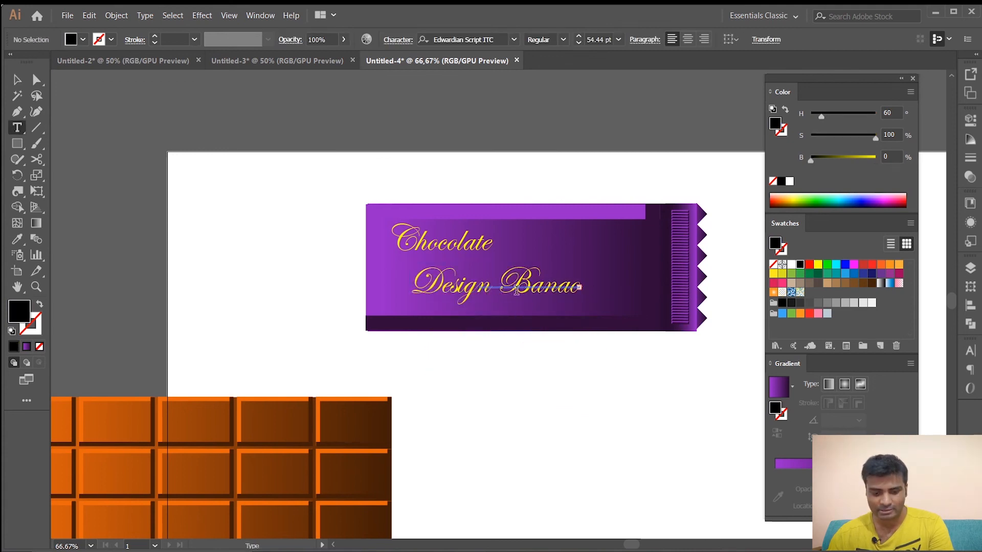
pyautogui.click(561, 281)
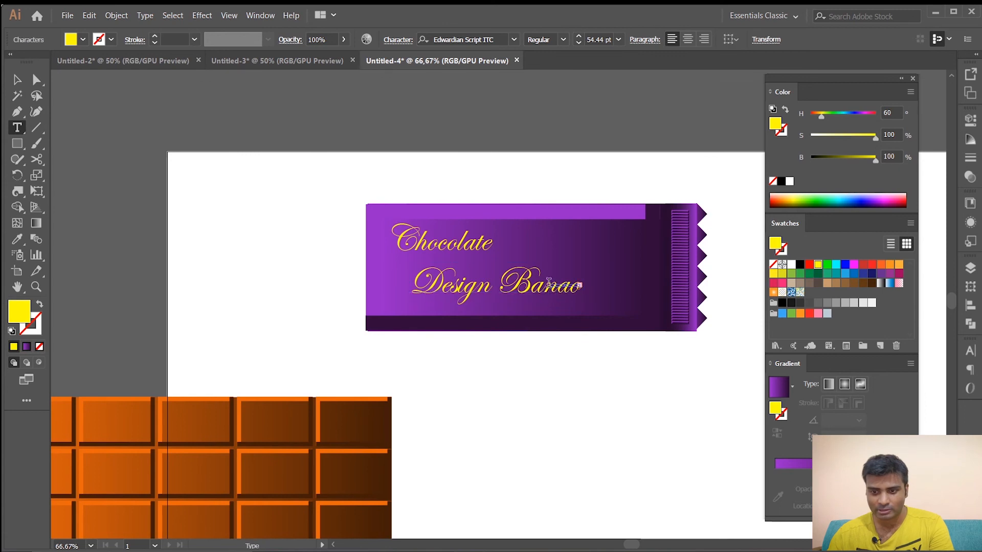
pyautogui.click(427, 277)
pyautogui.moveTo(418, 280); pyautogui.dragTo(582, 288)
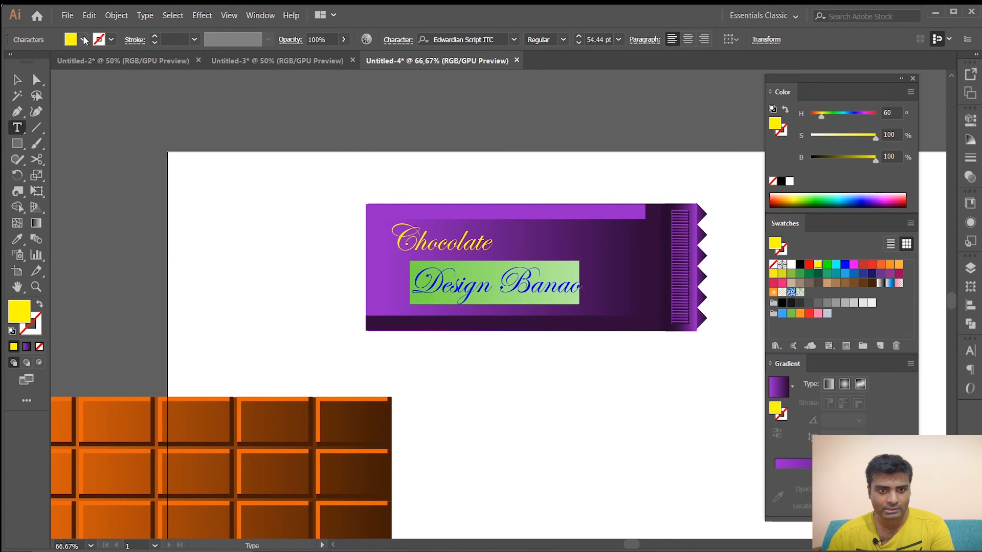
pyautogui.click(83, 40)
pyautogui.click(27, 64)
pyautogui.click(213, 144)
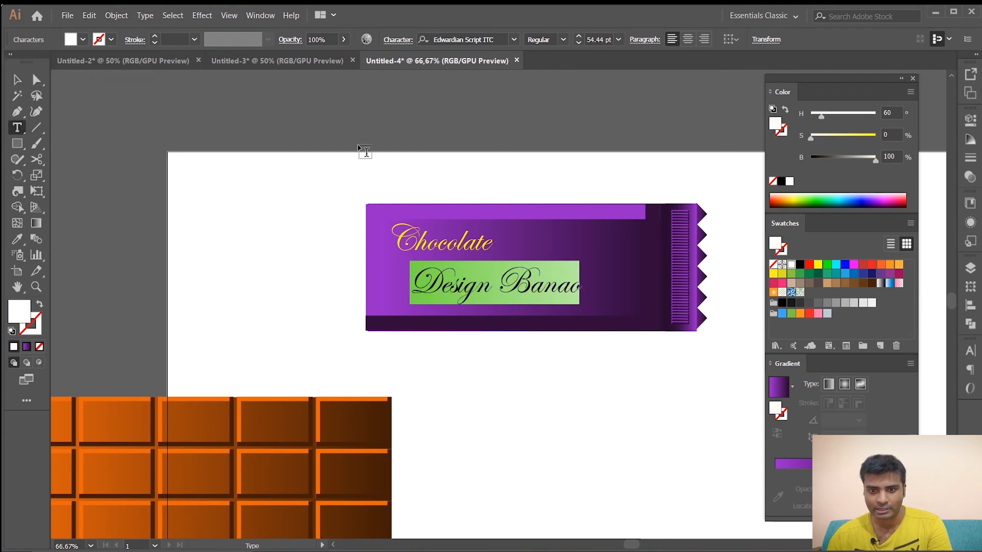
pyautogui.click(367, 153)
# Step: Enlarge "Design Banao" to span most of the wrapper's width and shift it slightly up, close beneath "Chocolate"
pyautogui.press('v')
pyautogui.click(534, 294)
pyautogui.moveTo(583, 306); pyautogui.dragTo(629, 316)
pyautogui.moveTo(568, 289); pyautogui.dragTo(580, 290)
pyautogui.click(626, 407)
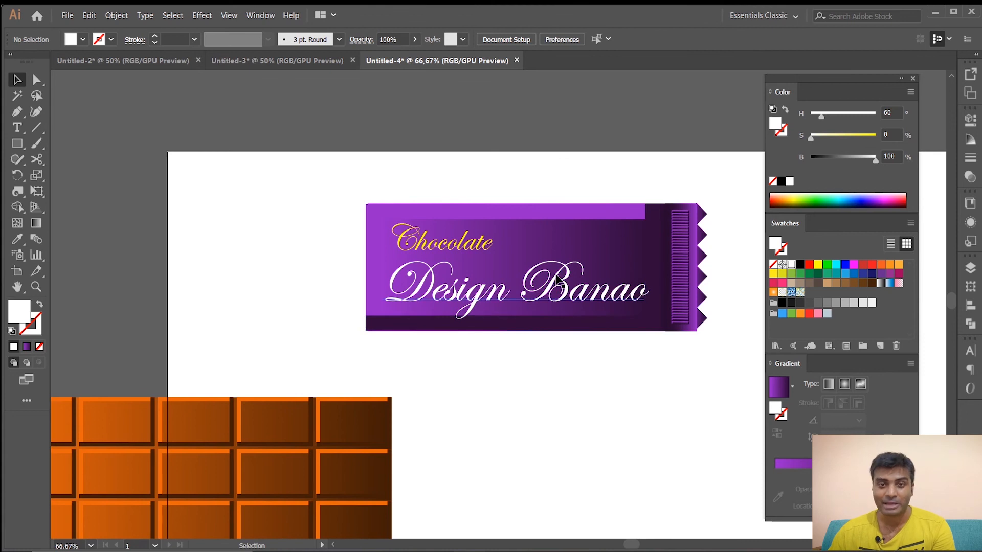
pyautogui.moveTo(561, 276); pyautogui.dragTo(561, 267)
pyautogui.click(651, 430)
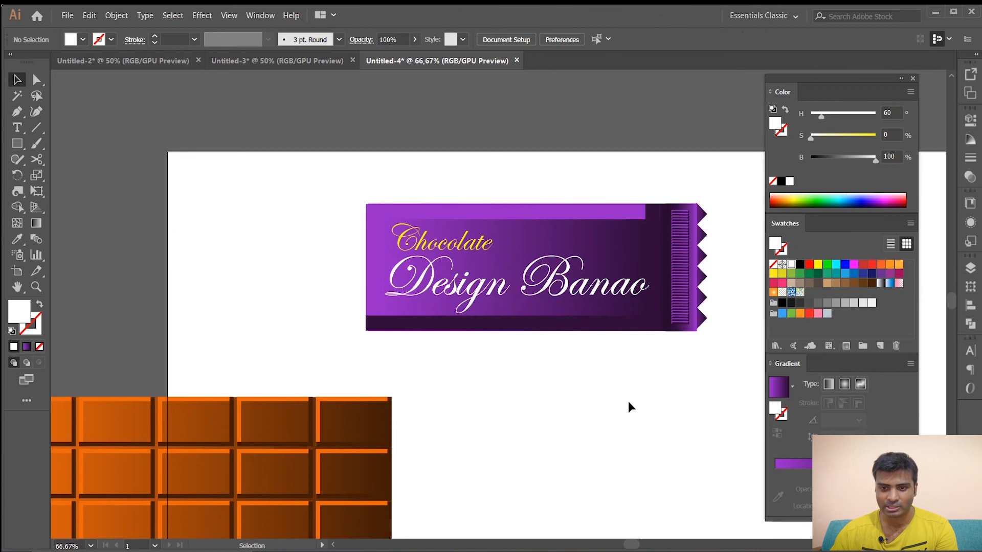
# Step: Scale the whole chocolate grid proportionally to about 381 × 193 px and place it left of the wrapper, moving the floating panels aside
pyautogui.scroll(-5, 535, 416)
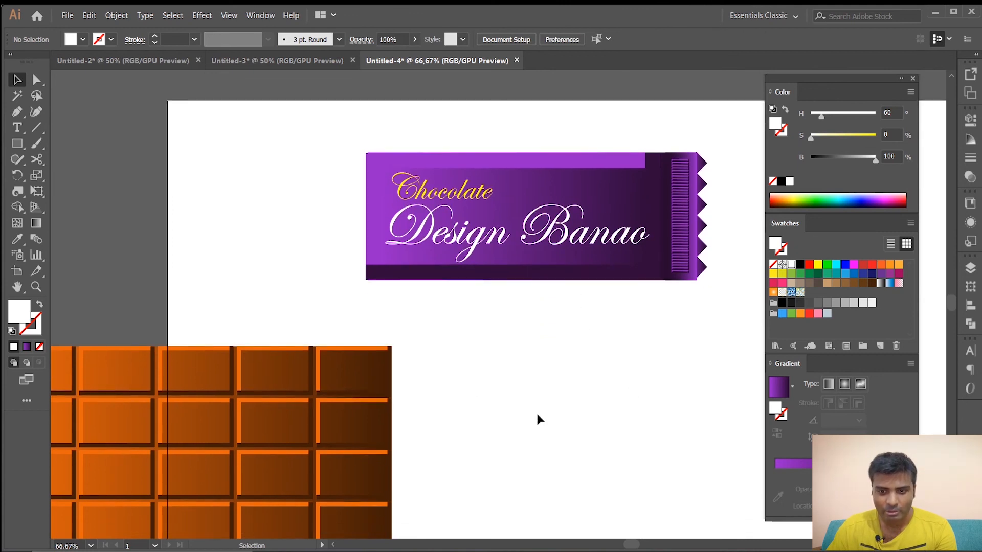
pyautogui.moveTo(428, 451); pyautogui.dragTo(40, 235)
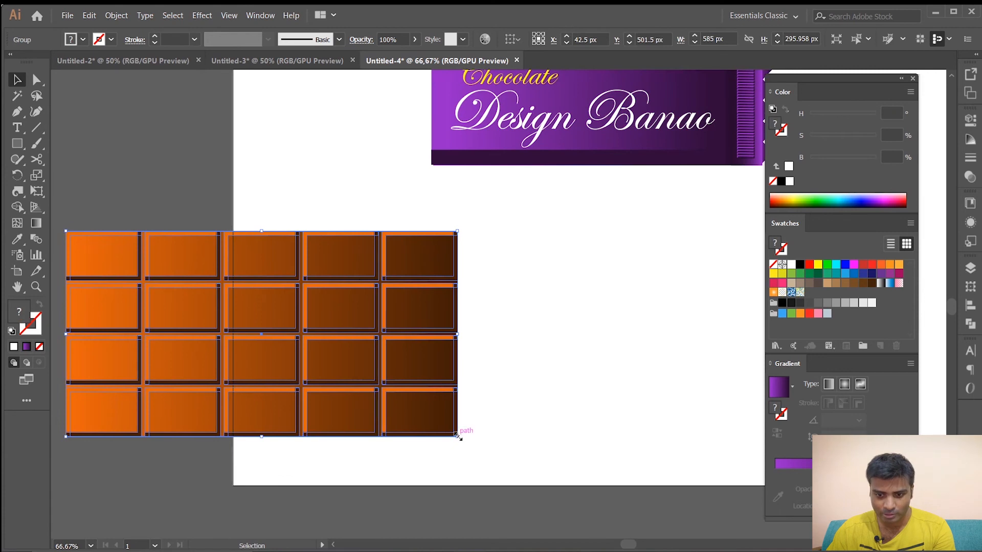
pyautogui.moveTo(457, 438); pyautogui.dragTo(390, 402)
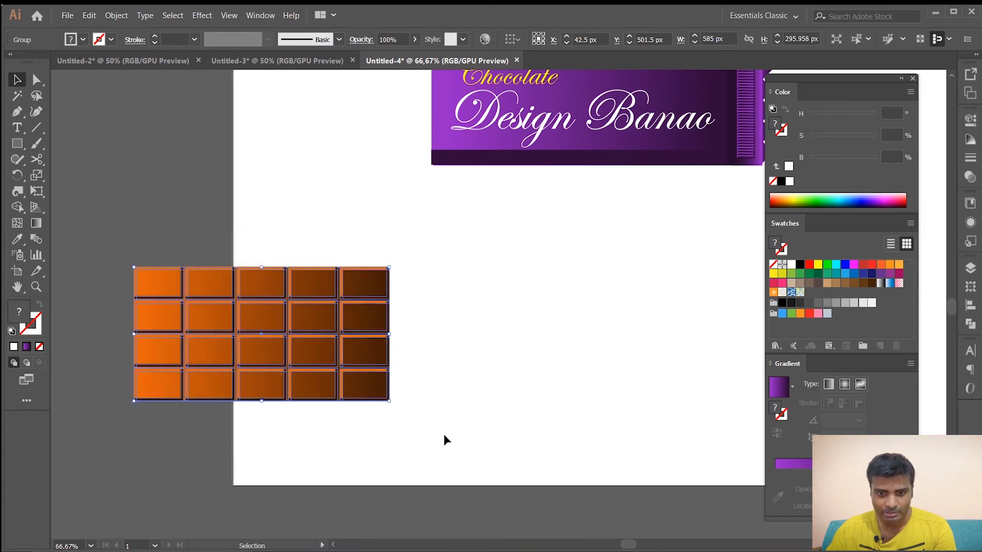
pyautogui.moveTo(302, 339); pyautogui.dragTo(329, 114)
pyautogui.scroll(4, 542, 303)
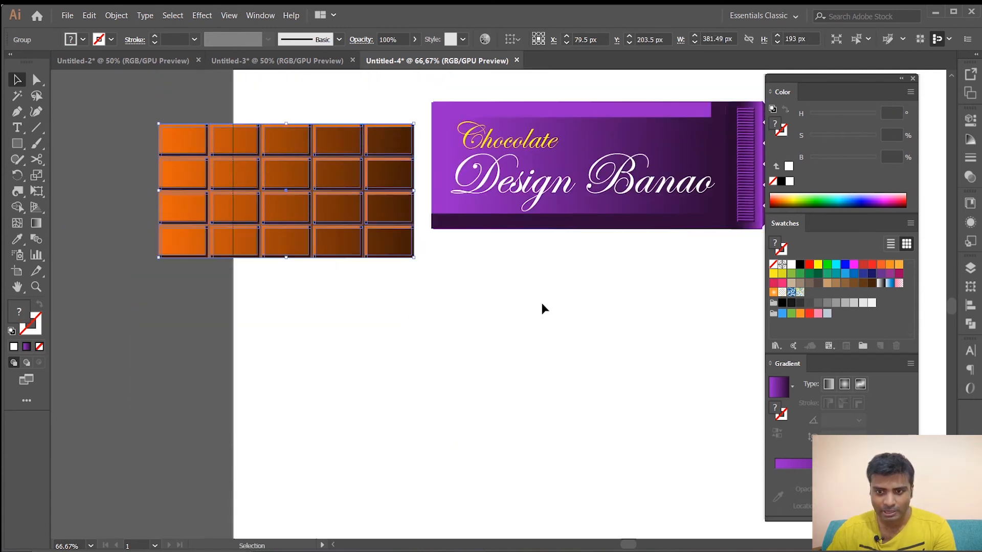
pyautogui.moveTo(846, 77); pyautogui.dragTo(880, 74)
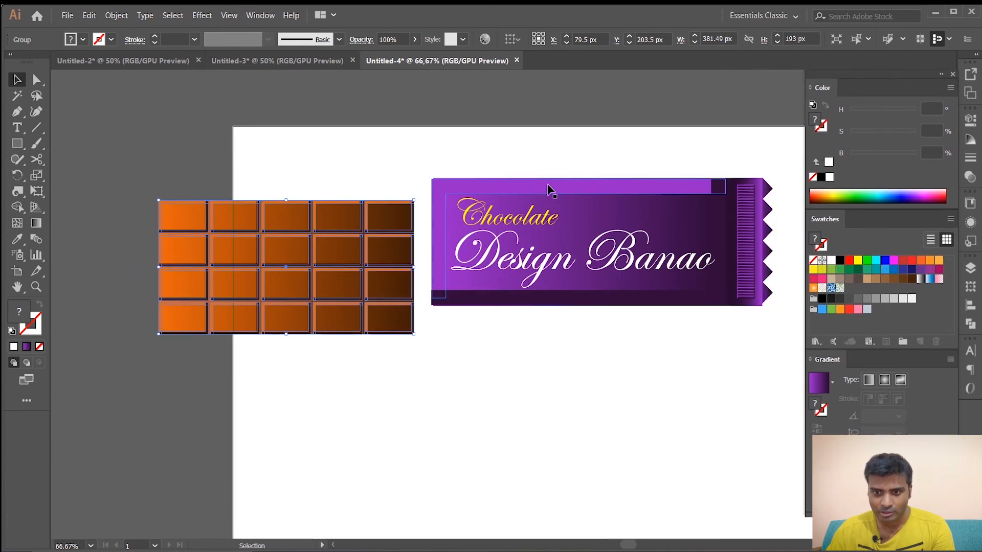
pyautogui.moveTo(511, 221); pyautogui.dragTo(791, 315)
pyautogui.click(639, 340)
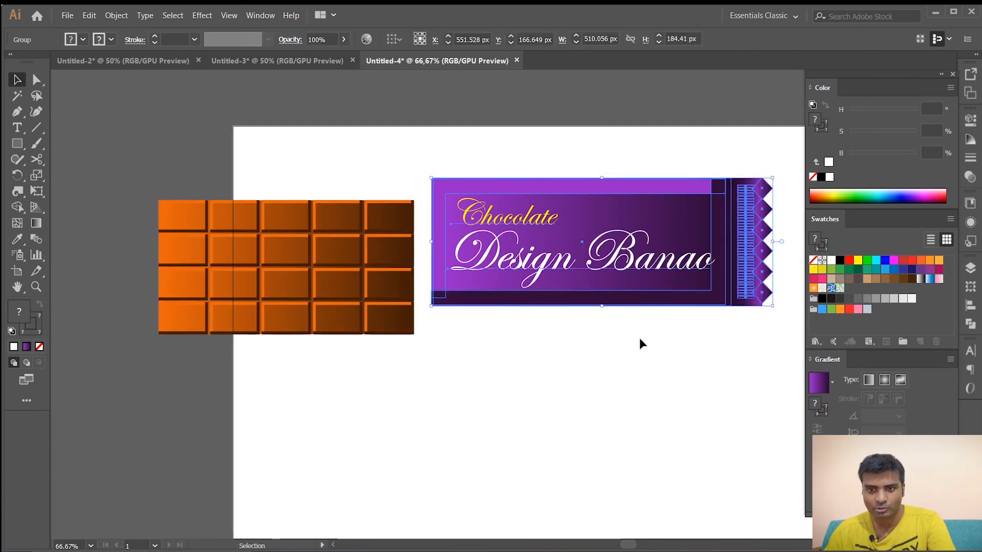
pyautogui.moveTo(576, 205); pyautogui.dragTo(525, 235)
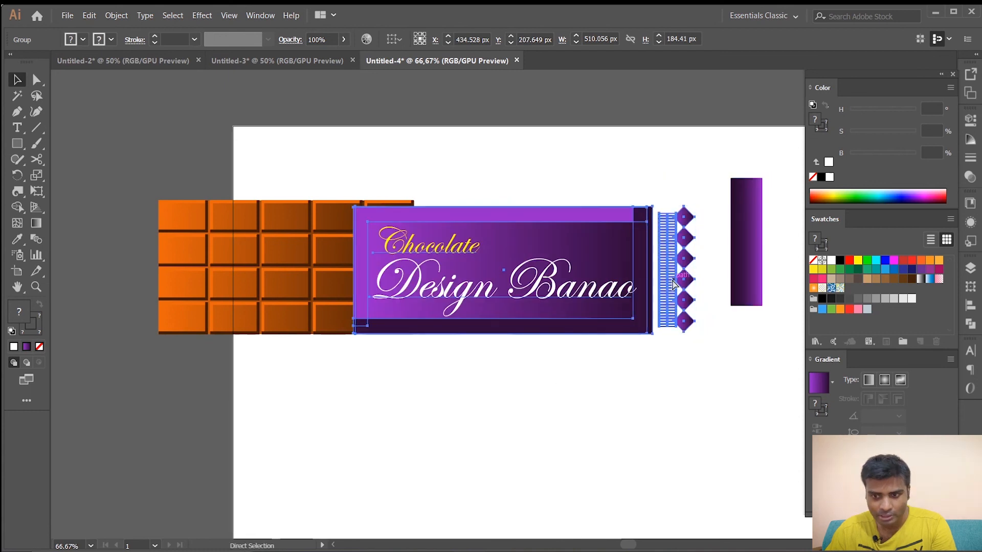
pyautogui.hotkey('ctrl', 'z')
pyautogui.click(783, 335)
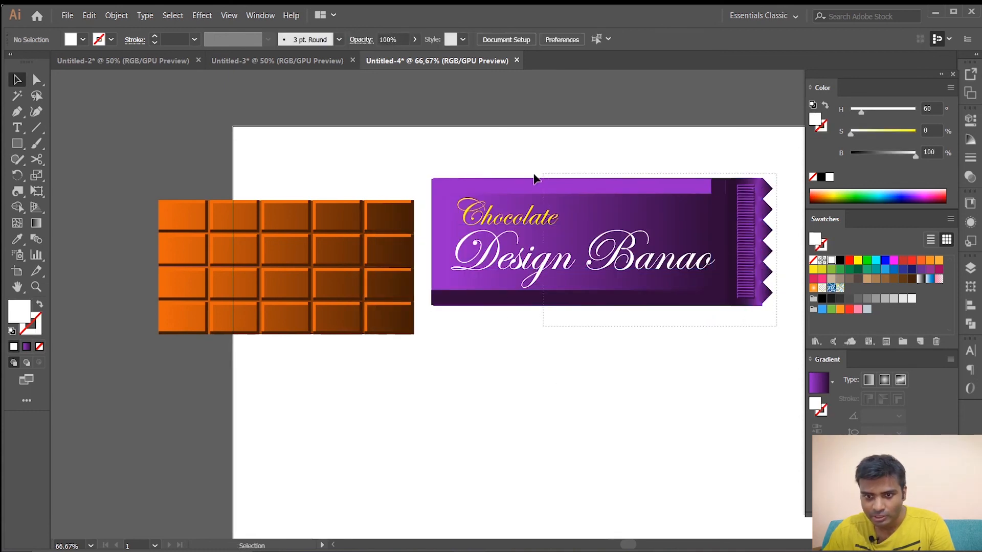
# Step: Unlock all objects and move the complete wrapper, including its end strip and zigzag edge, over the right end of the chocolate grid
pyautogui.click(445, 177)
pyautogui.press('ctrl')
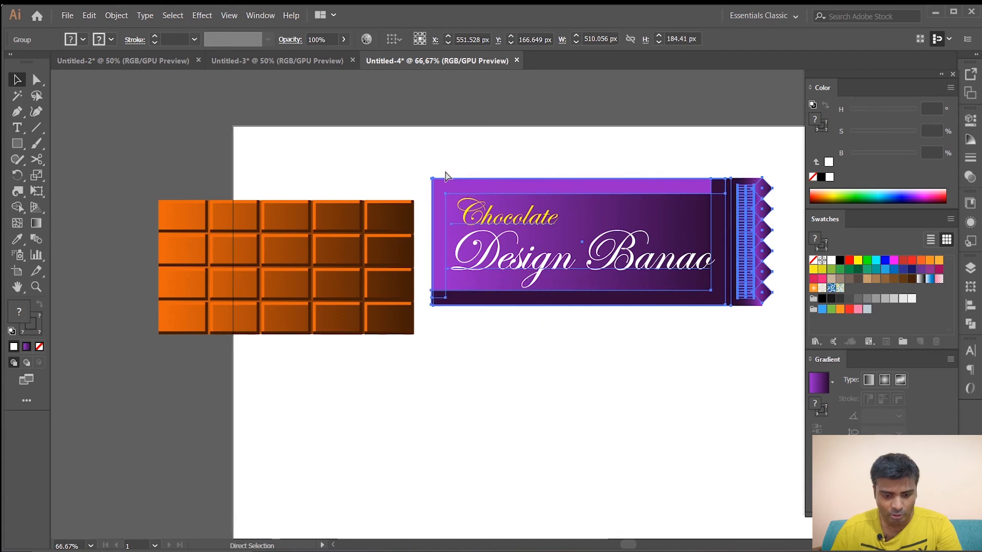
pyautogui.hotkey('ctrl', 'alt', '2')
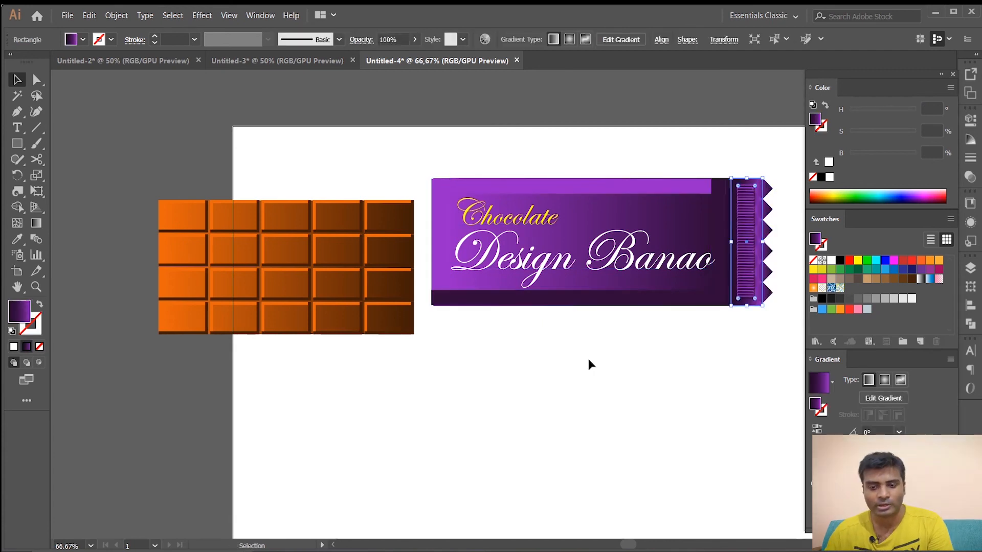
pyautogui.moveTo(781, 326); pyautogui.dragTo(426, 165)
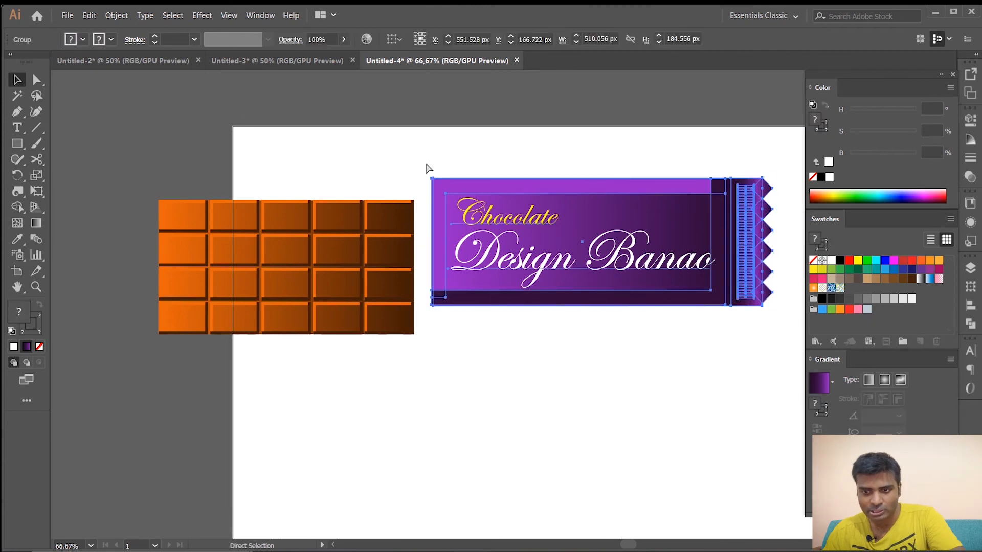
pyautogui.moveTo(597, 288); pyautogui.dragTo(513, 314)
pyautogui.click(556, 387)
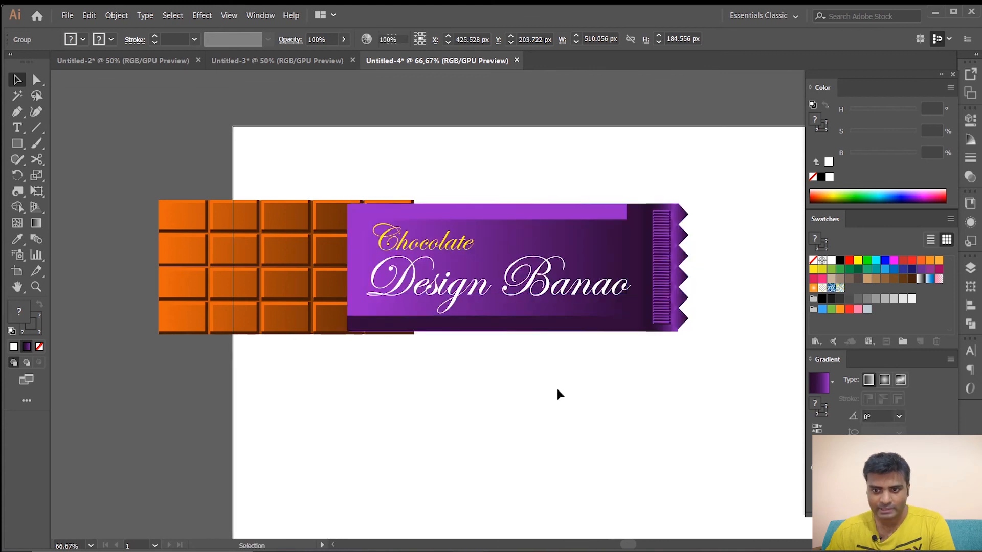
# Step: Move the chocolate grid and the wrapper together to the right and down so that both lie on the artboard
pyautogui.moveTo(522, 264); pyautogui.dragTo(541, 273)
pyautogui.moveTo(403, 232); pyautogui.dragTo(506, 290)
pyautogui.click(619, 443)
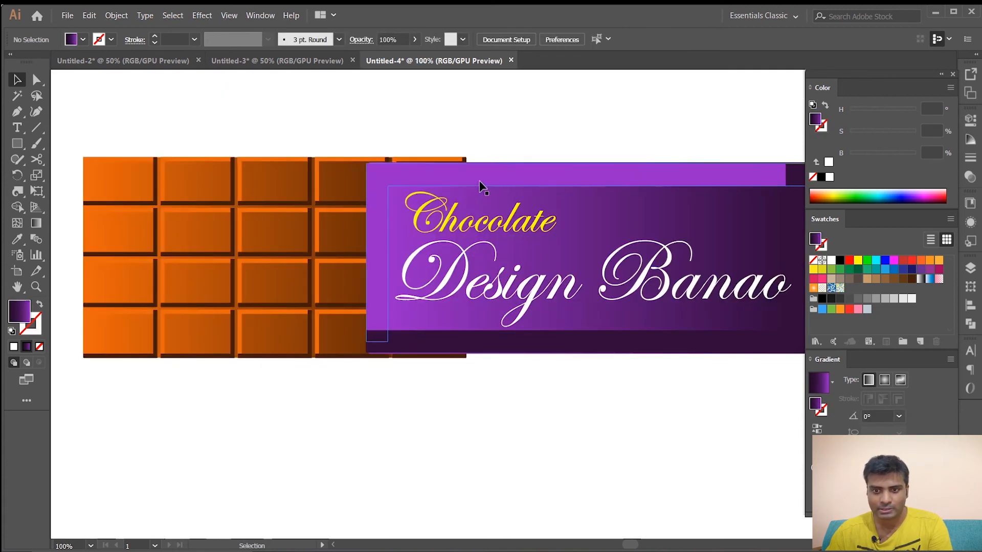
# Step: Stretch the wrapper's top and bottom edges outward to match the height of the chocolate grid
pyautogui.click(484, 178)
pyautogui.moveTo(624, 163); pyautogui.dragTo(624, 157)
pyautogui.moveTo(622, 354); pyautogui.dragTo(622, 358)
pyautogui.click(586, 434)
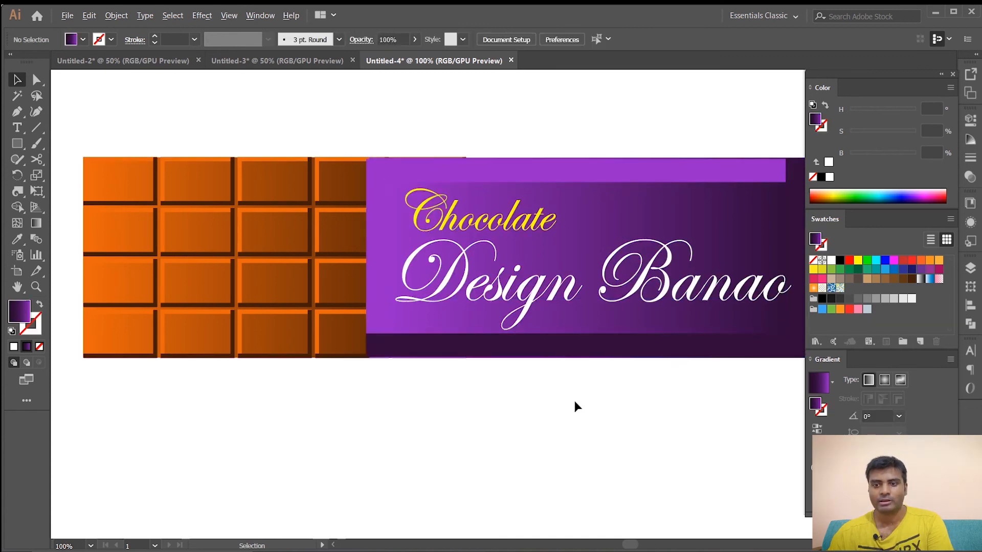
pyautogui.scroll(-2, 576, 406)
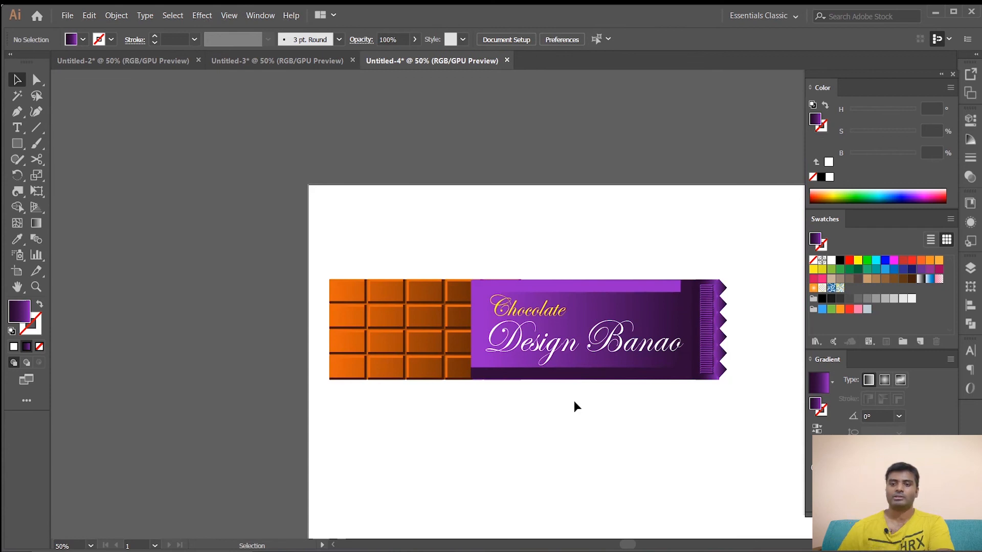
pyautogui.scroll(3, 575, 406)
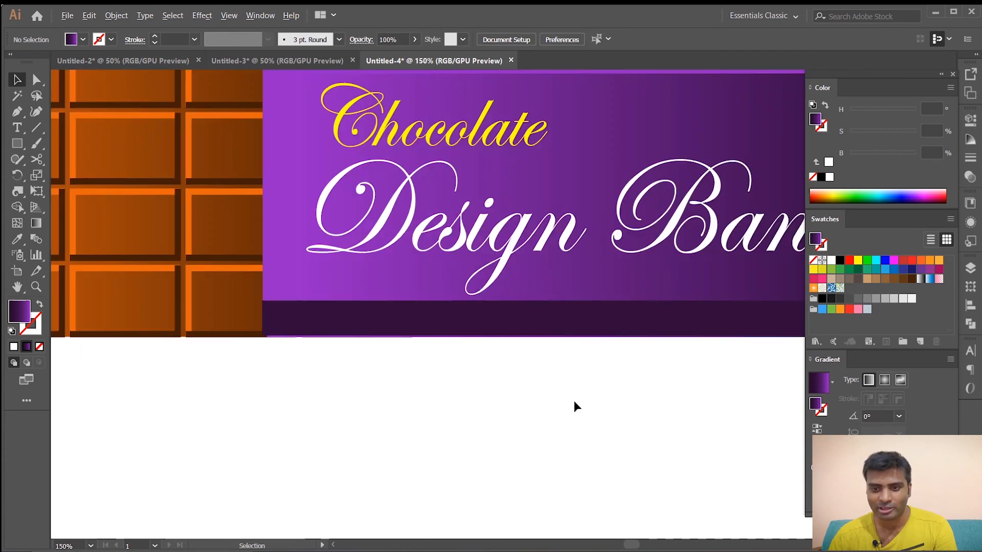
pyautogui.scroll(-2, 575, 406)
pyautogui.scroll(1, 568, 412)
pyautogui.moveTo(459, 410); pyautogui.dragTo(318, 423)
pyautogui.moveTo(251, 379); pyautogui.dragTo(353, 412)
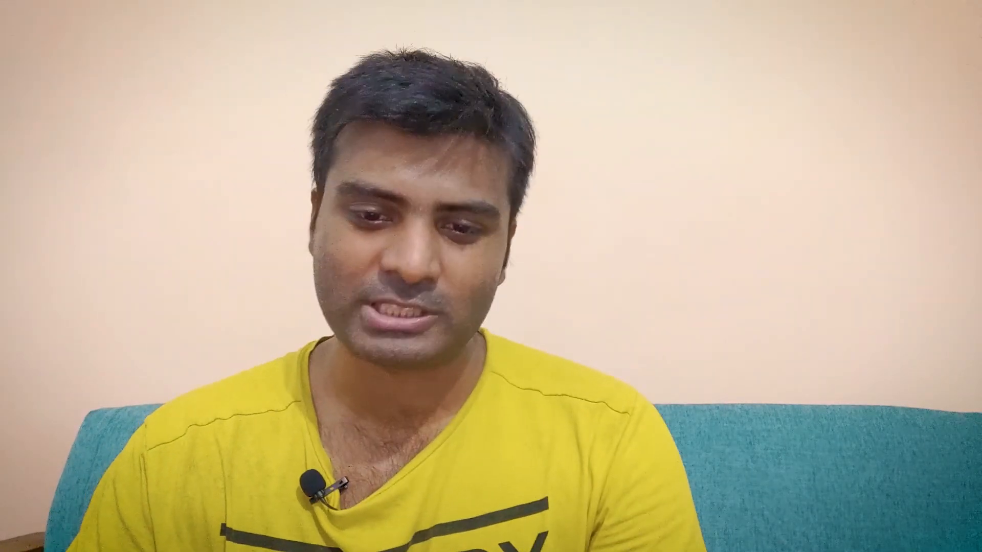